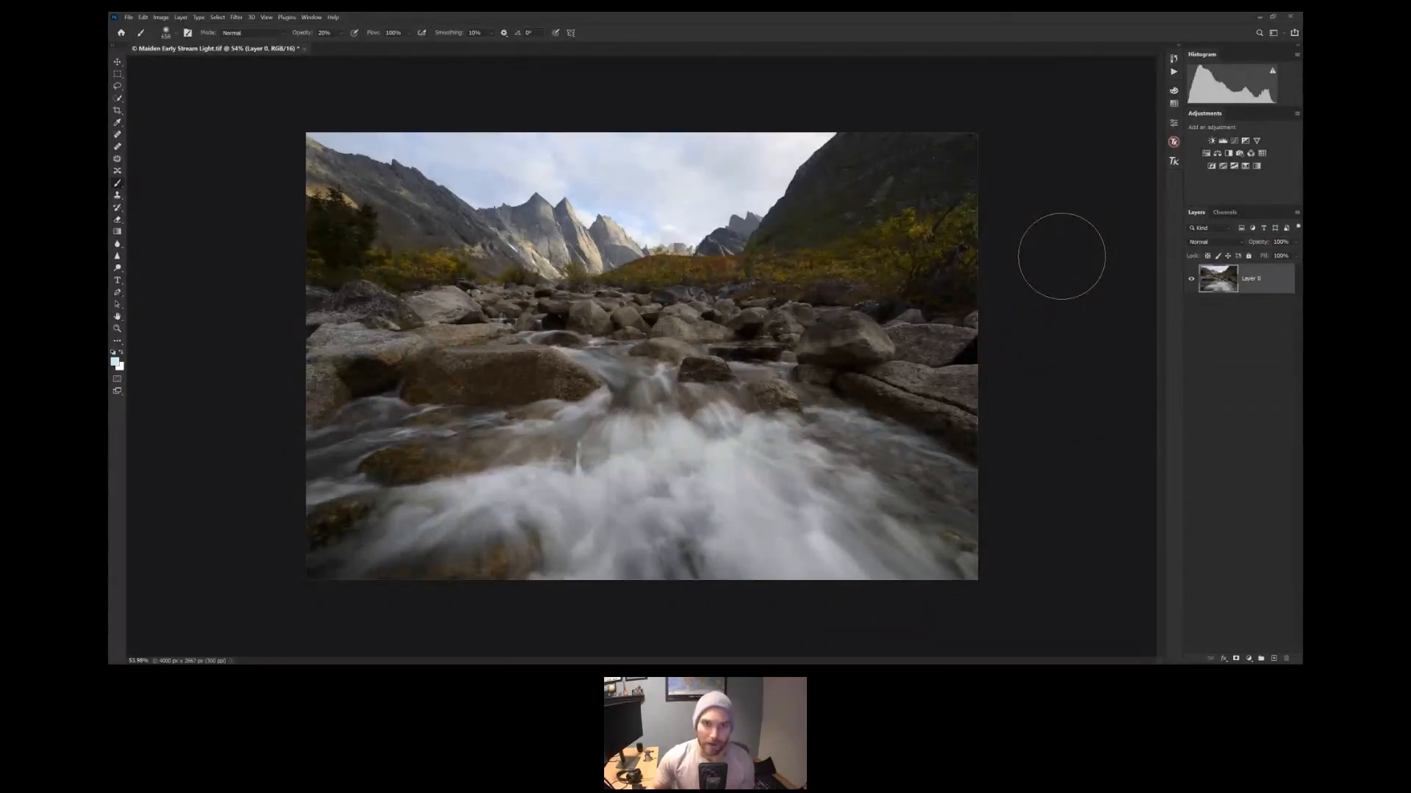
pyautogui.hotkey('ctrl', 'f')
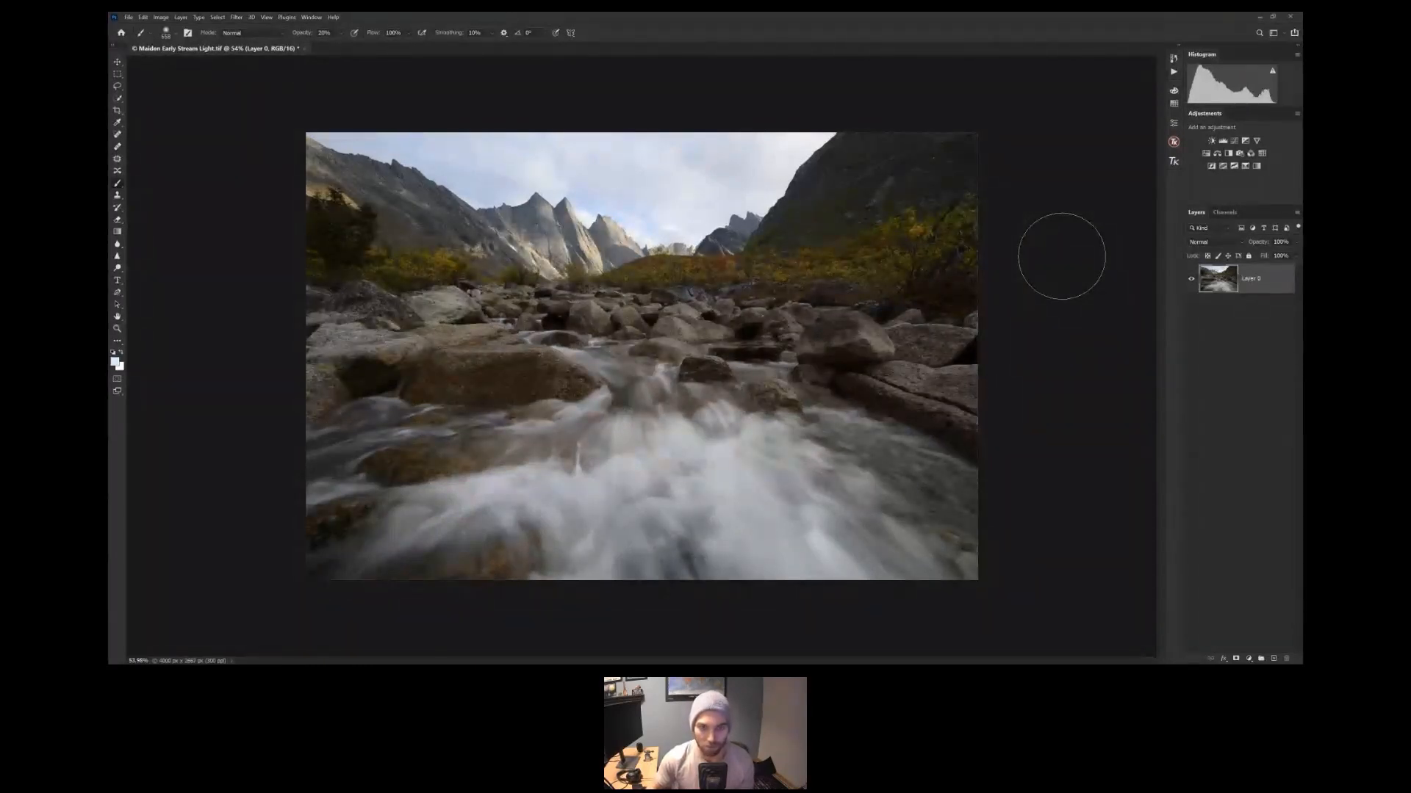
pyautogui.hotkey('ctrl', 'f')
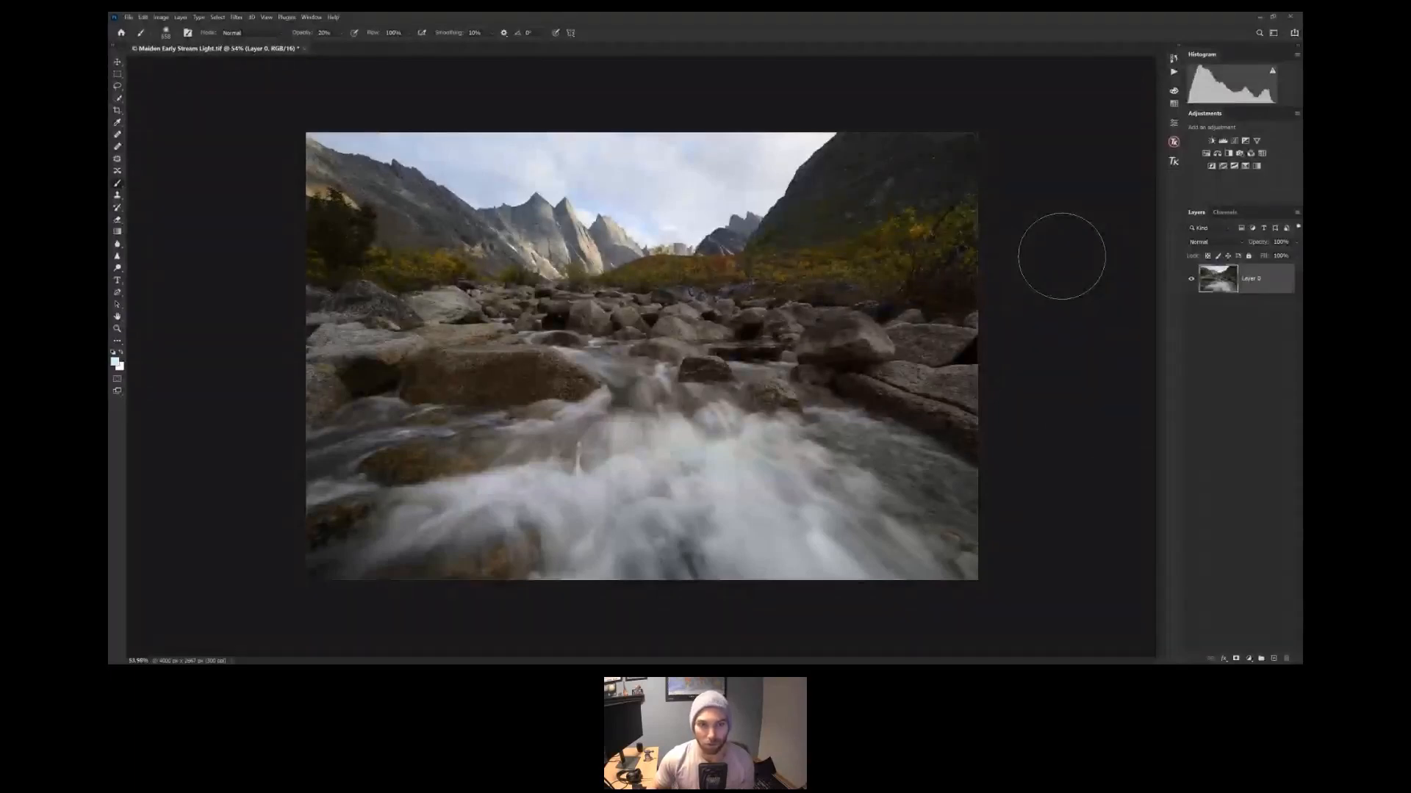
pyautogui.hotkey('ctrl', 'f')
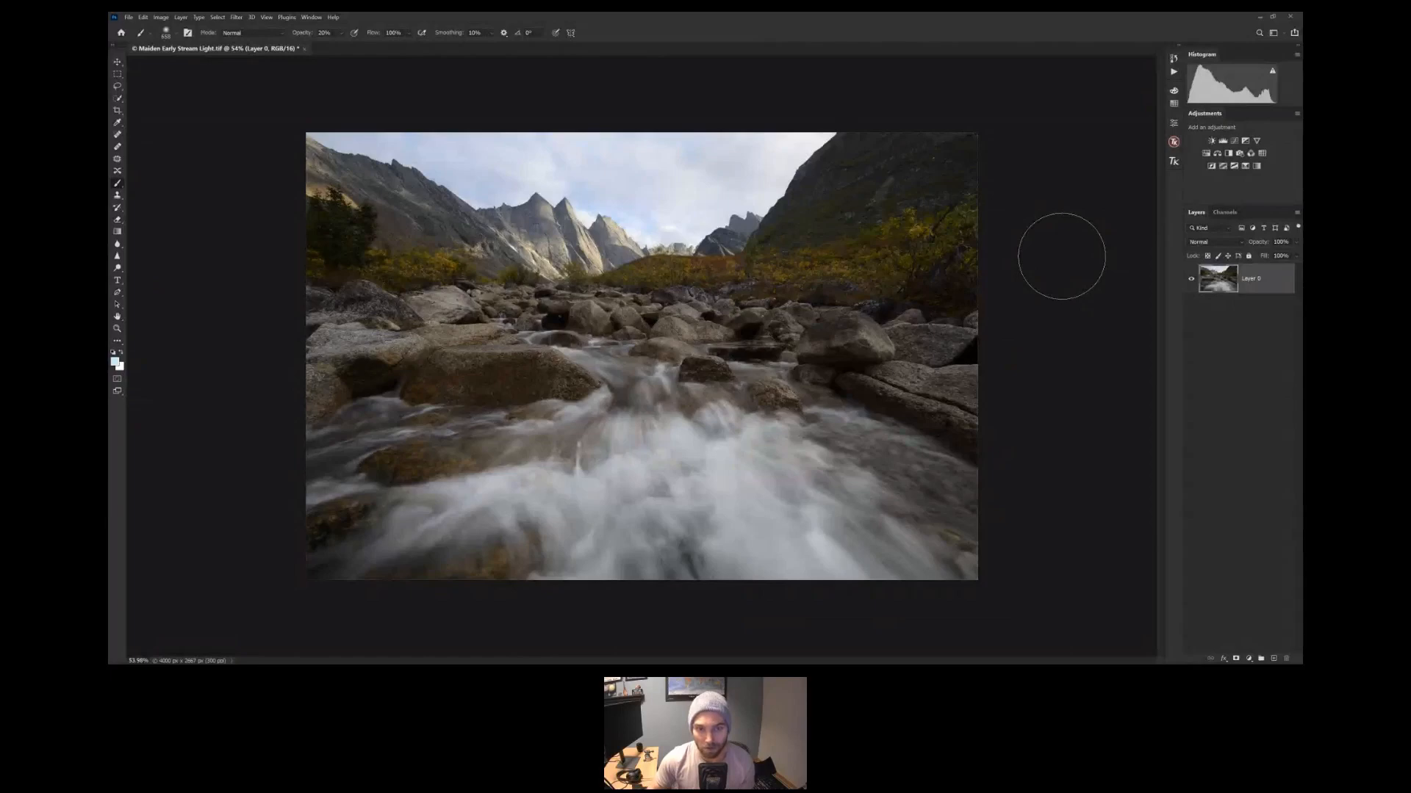
pyautogui.hotkey('ctrl', 'f')
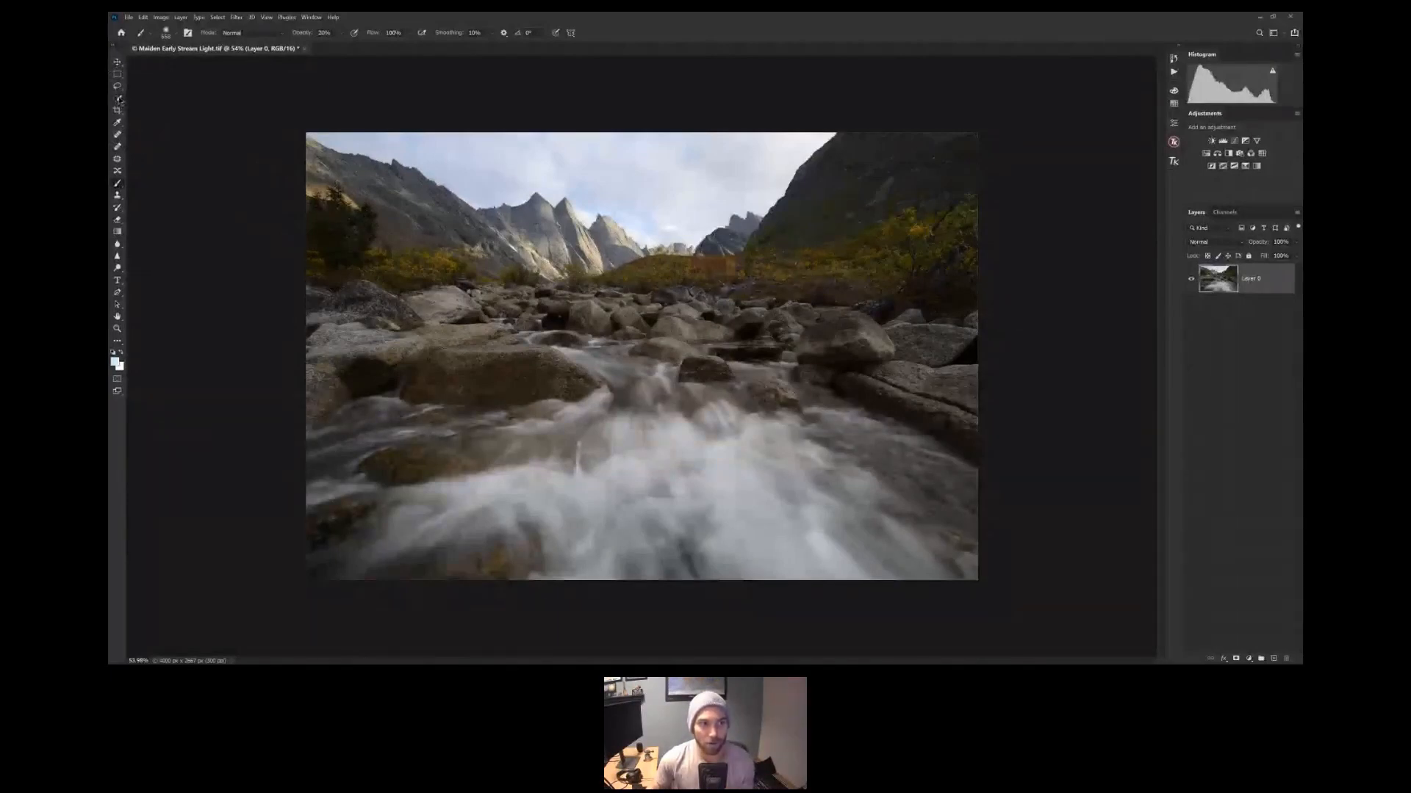
# Select the sky with the Quick Selection tool and darken it with a masked Curves adjustment layer
pyautogui.click(118, 98)
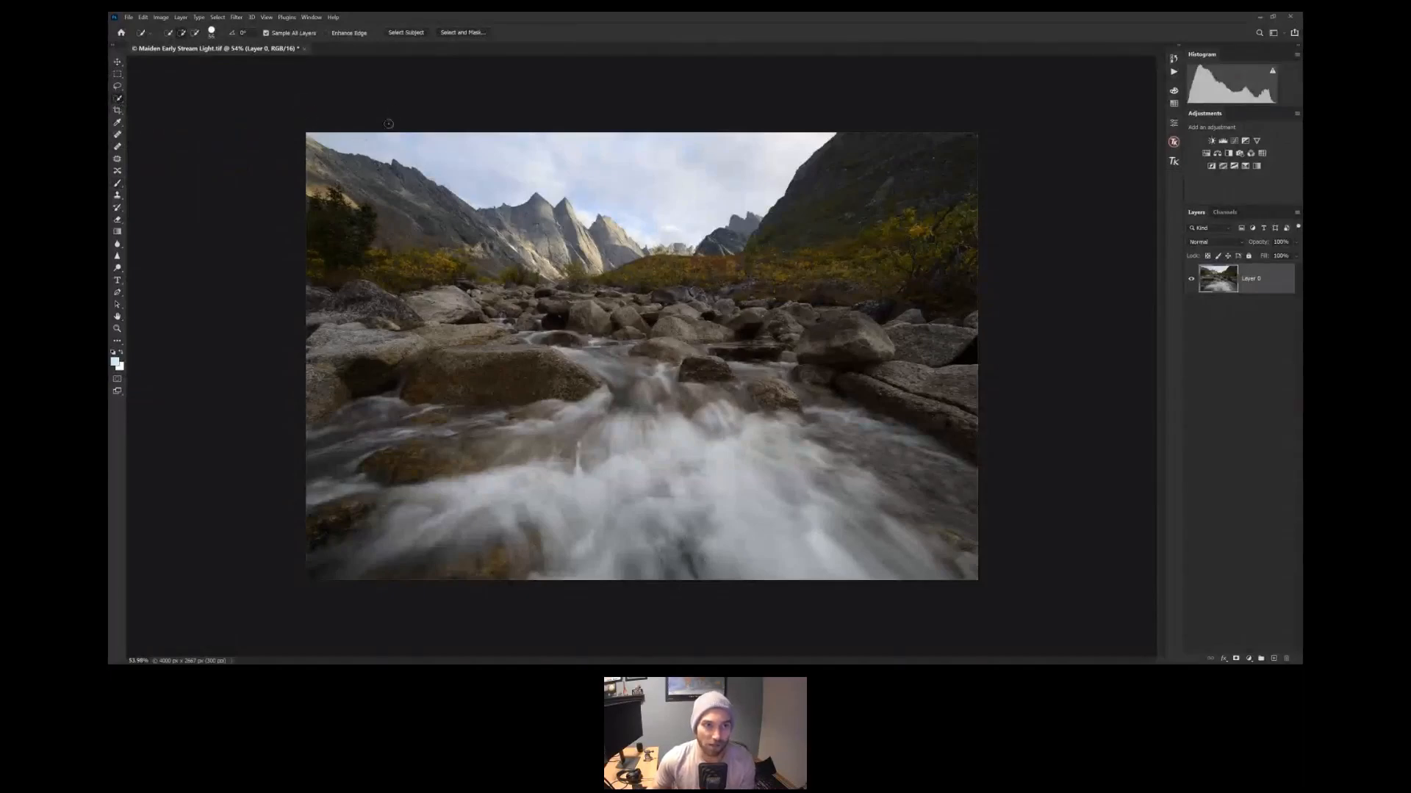
pyautogui.moveTo(357, 140); pyautogui.dragTo(726, 157)
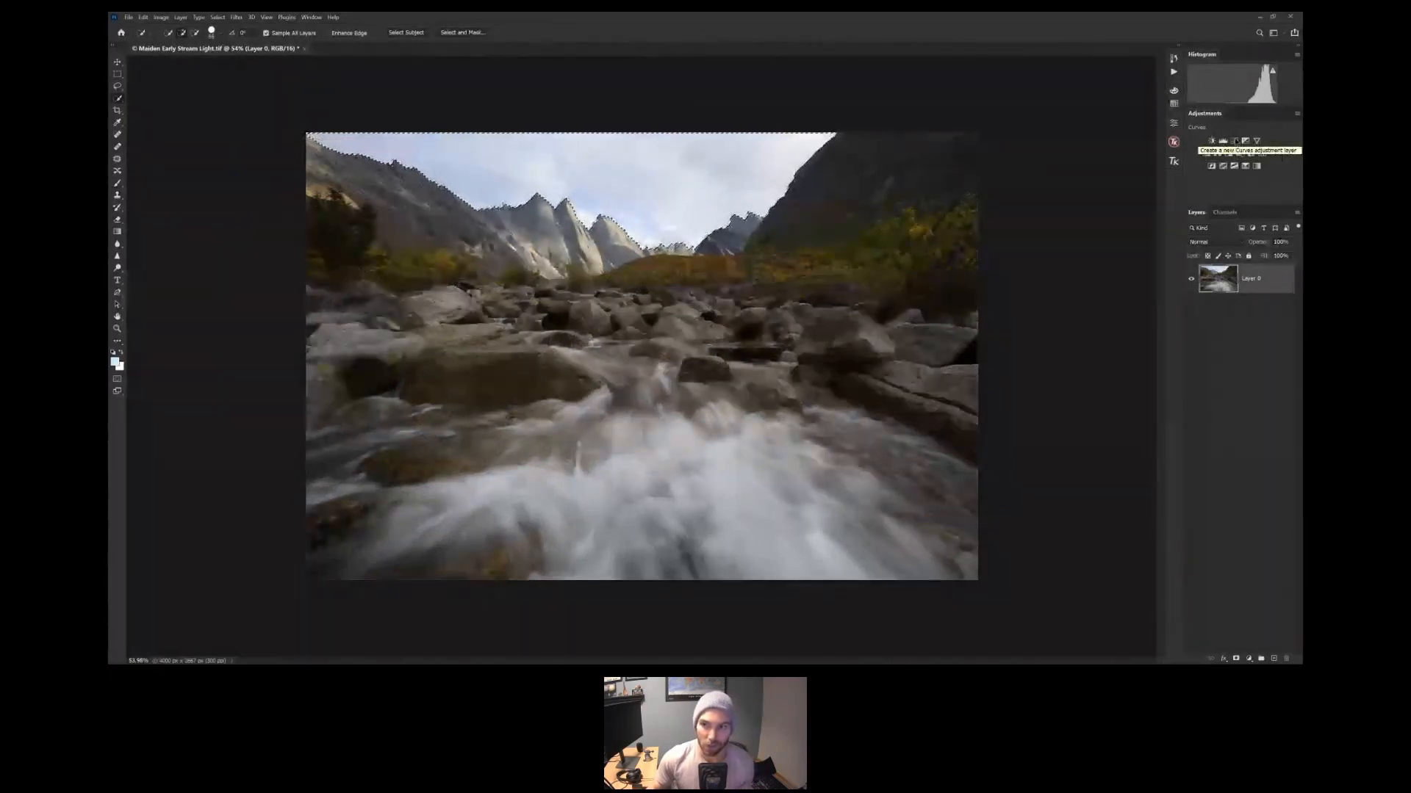
pyautogui.click(1235, 141)
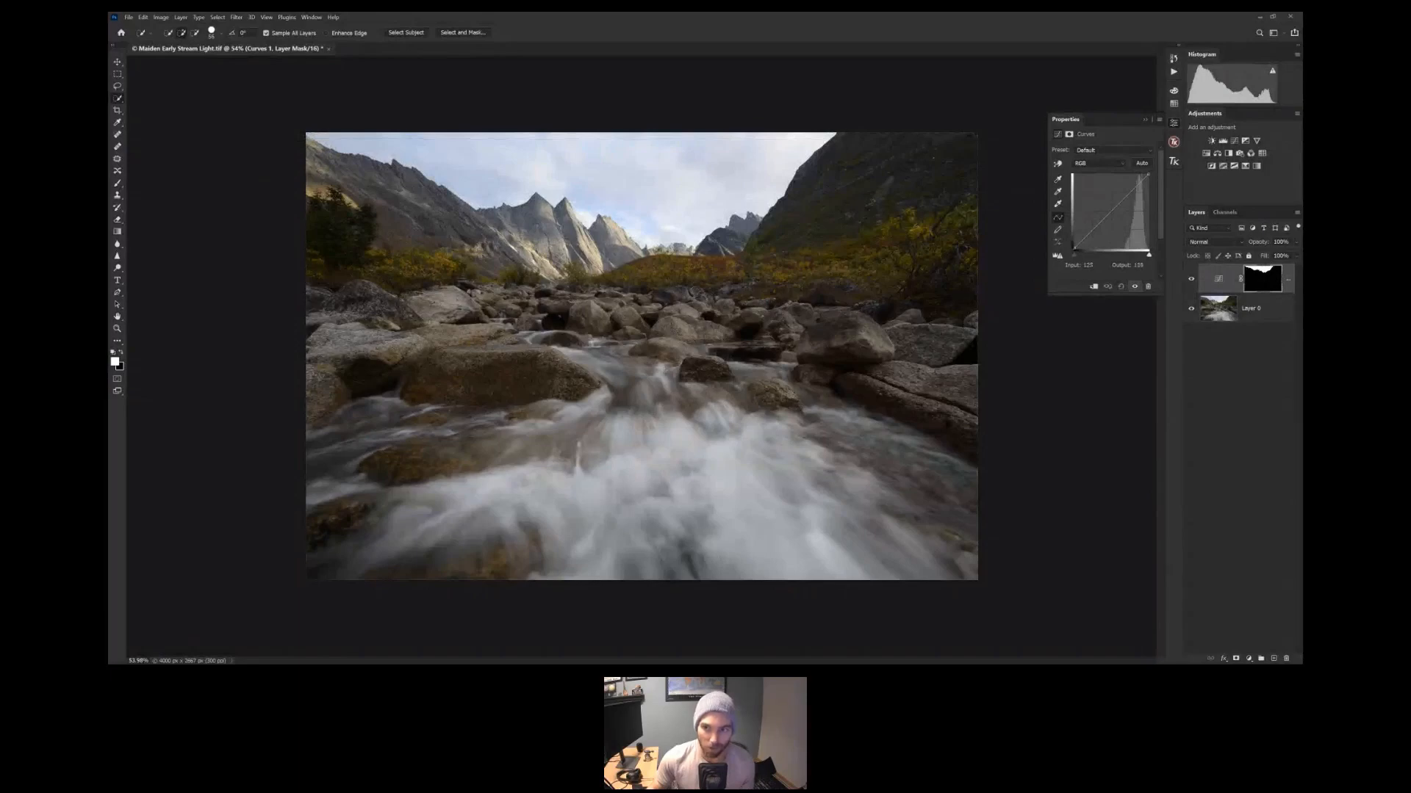
pyautogui.click(1111, 211)
pyautogui.moveTo(1111, 211)
pyautogui.mouseDown()
pyautogui.moveTo(1091, 224)
pyautogui.moveTo(1101, 204)
pyautogui.moveTo(1115, 220)
pyautogui.mouseUp()
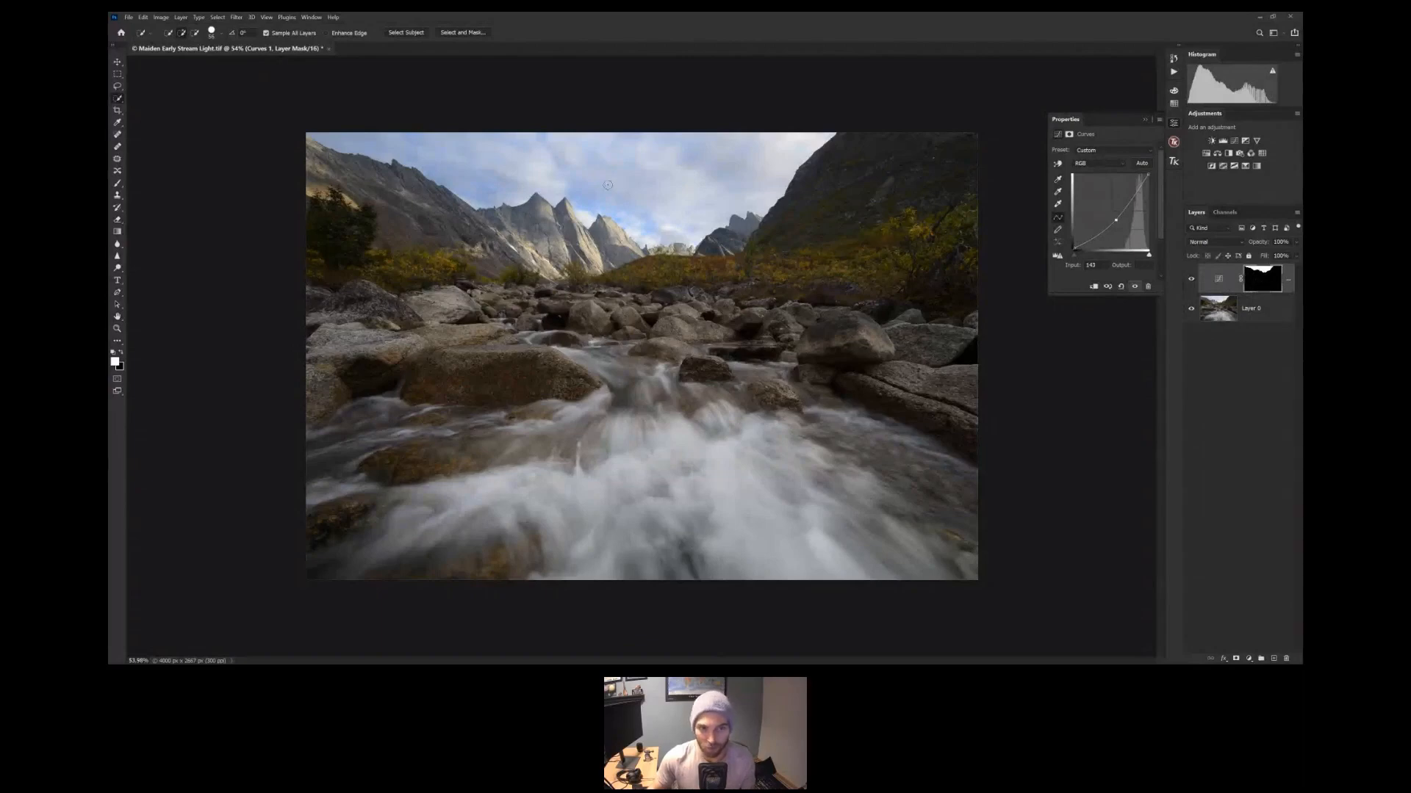
# Inspect the Curves layer's mask on its own, and fine-tune the midpoint of the sky-darkening curve
pyautogui.keyDown('alt'); pyautogui.click(1263, 285); pyautogui.keyUp('alt')
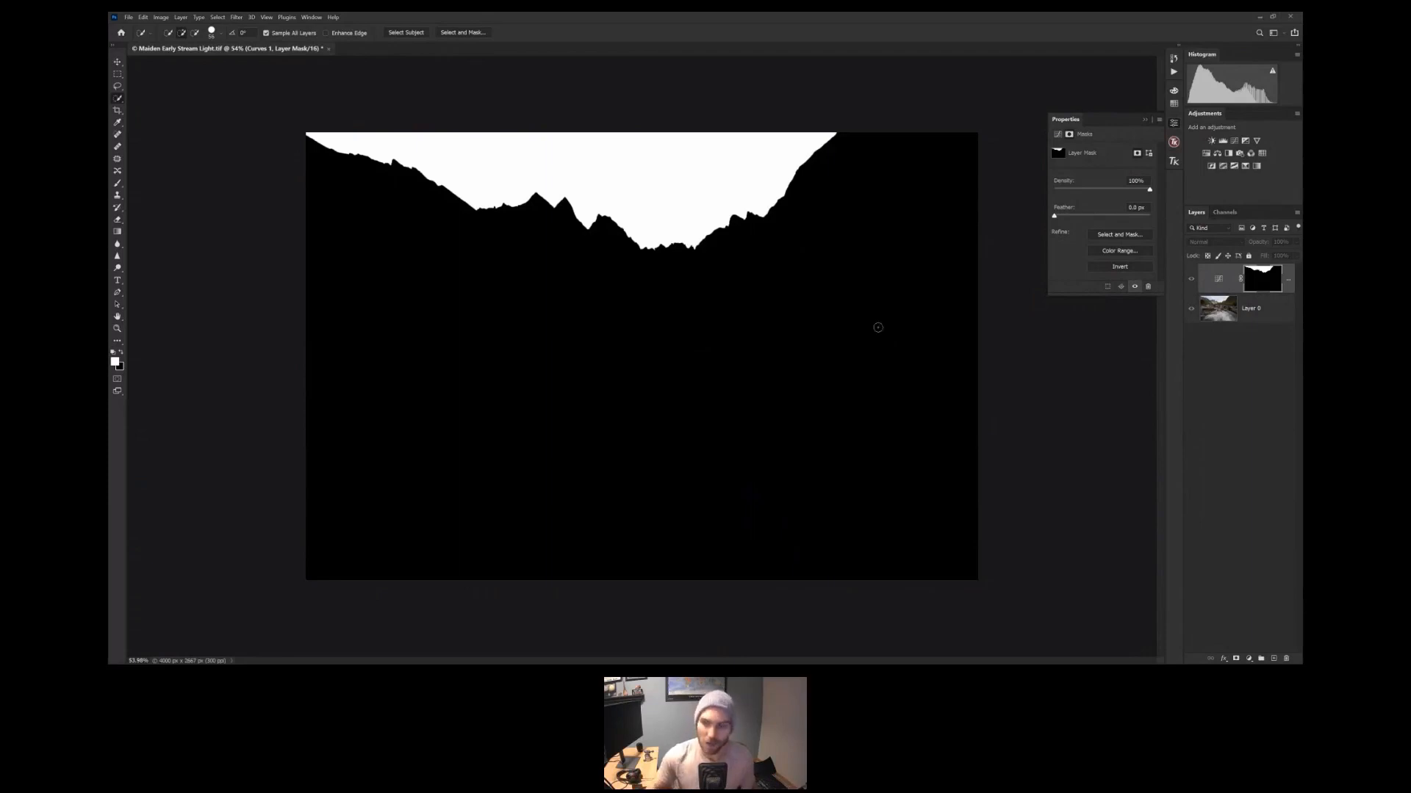
pyautogui.click(1220, 284)
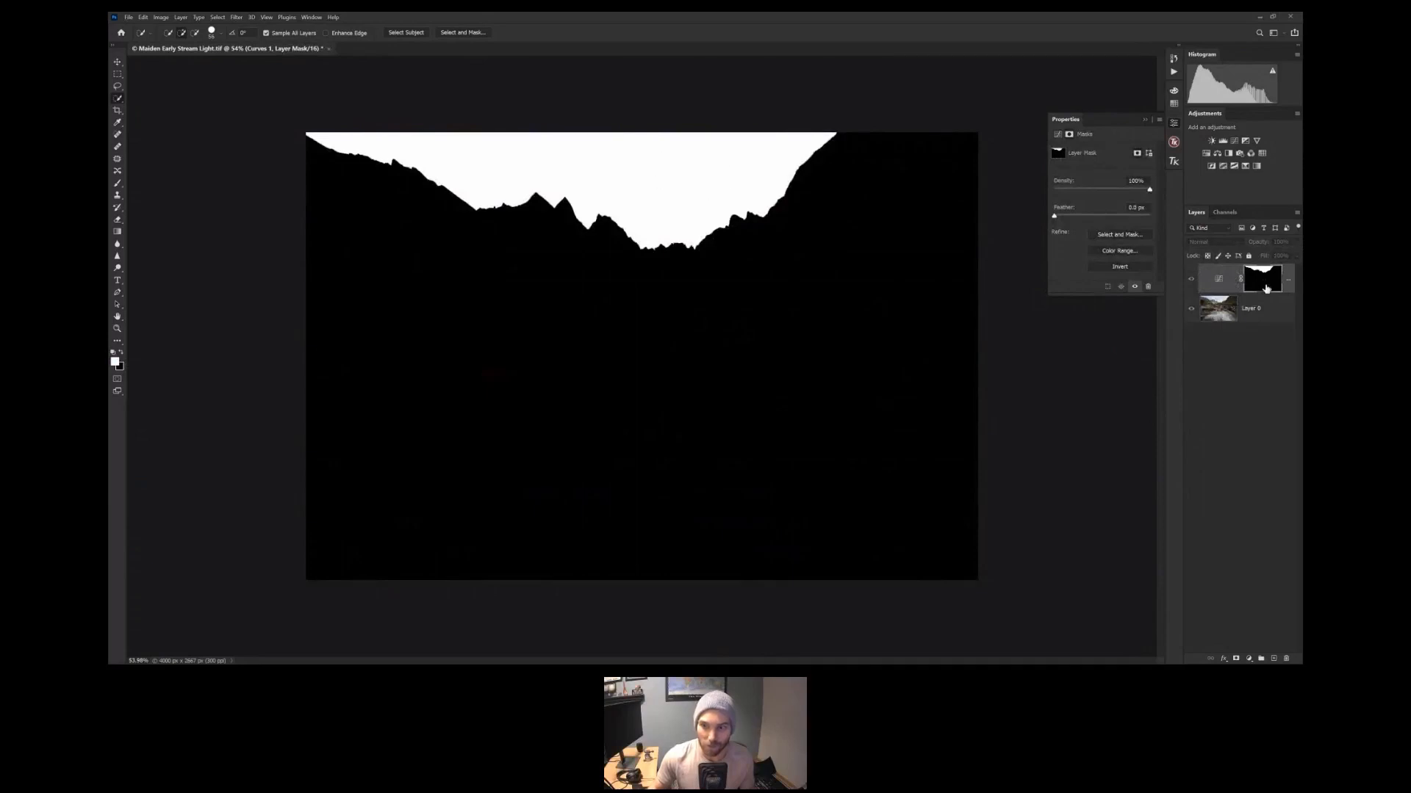
pyautogui.click(1223, 282)
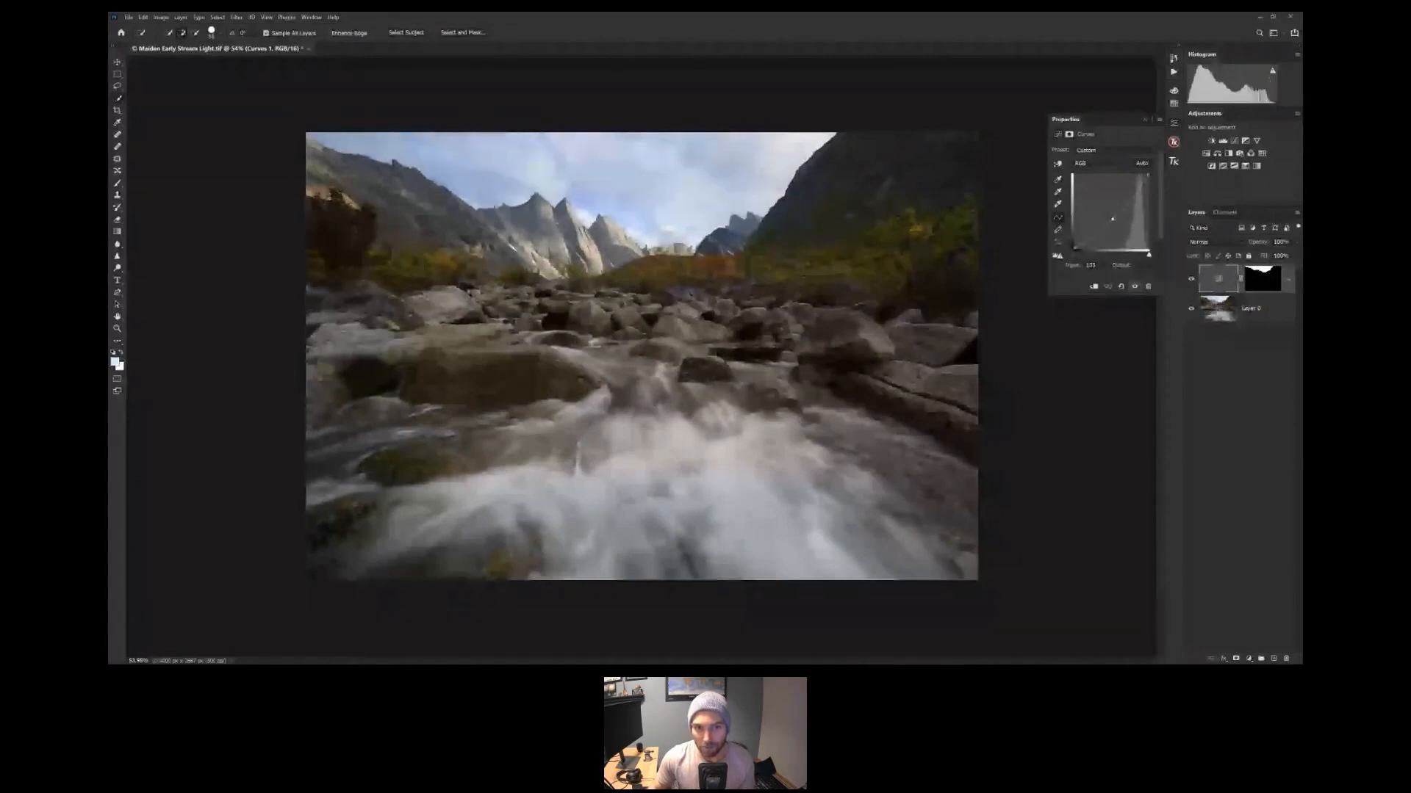
pyautogui.moveTo(1113, 223); pyautogui.dragTo(1114, 221)
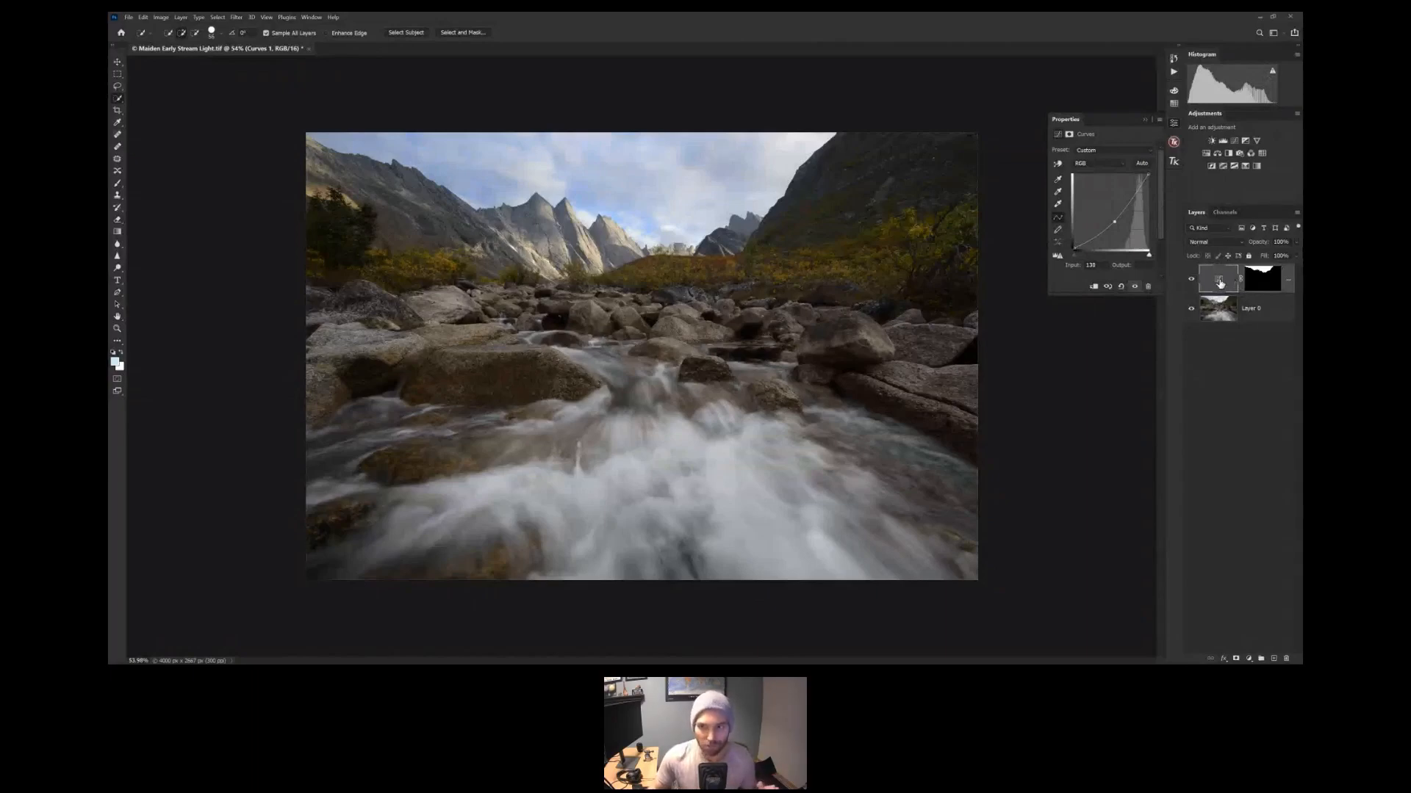
# Delete the Curves adjustment layer together with its sky mask
pyautogui.click(1263, 285)
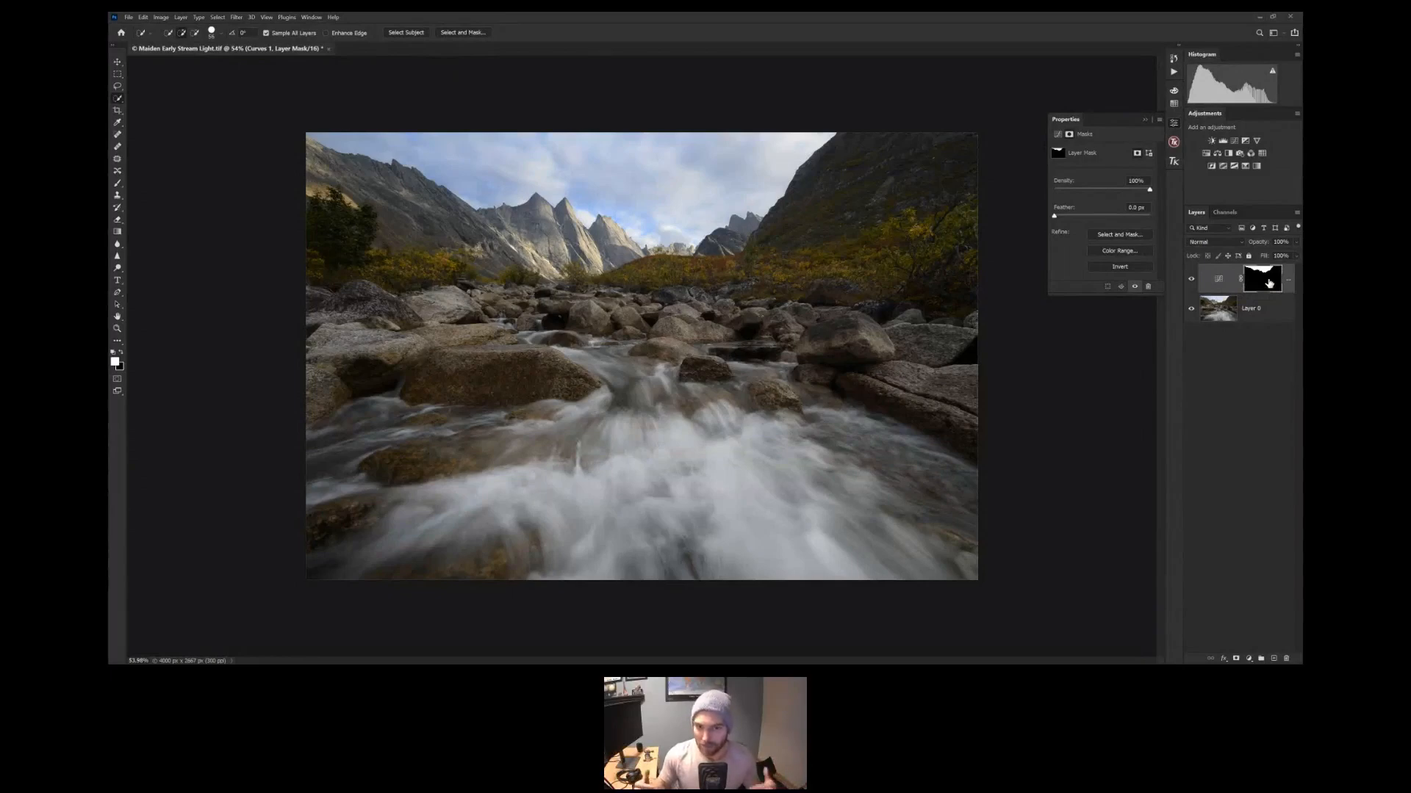
pyautogui.click(1220, 283)
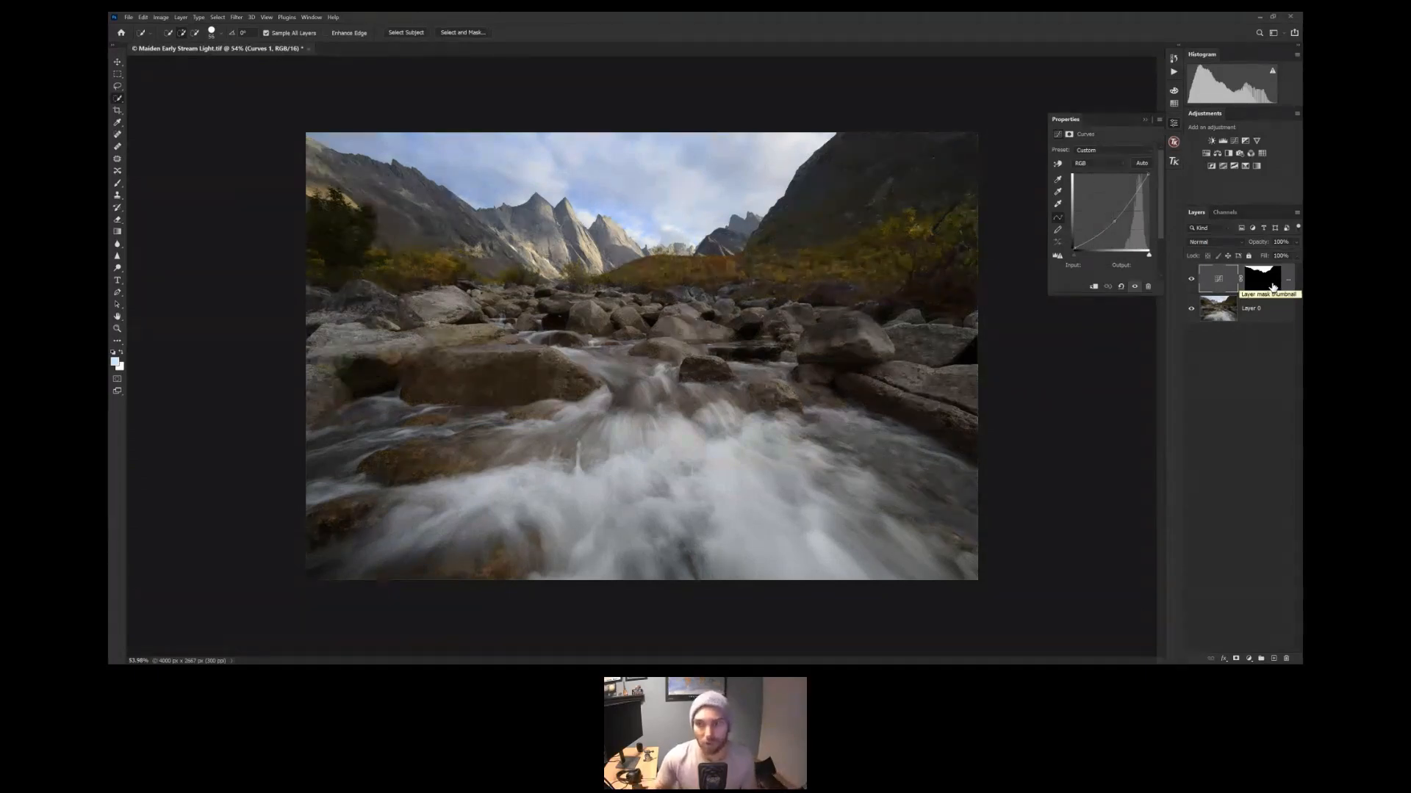
pyautogui.click(1273, 287)
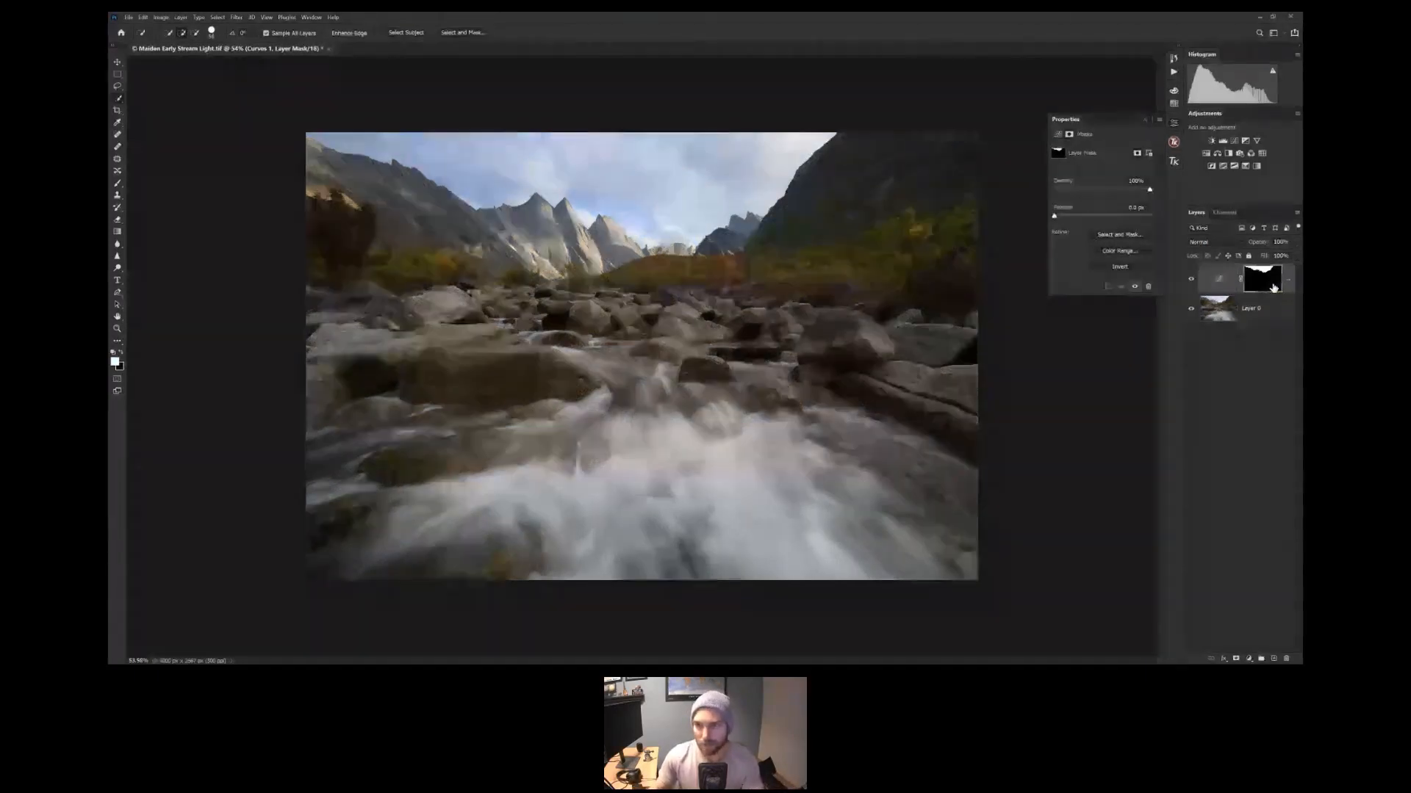
pyautogui.press('Delete')
pyautogui.press('Delete')
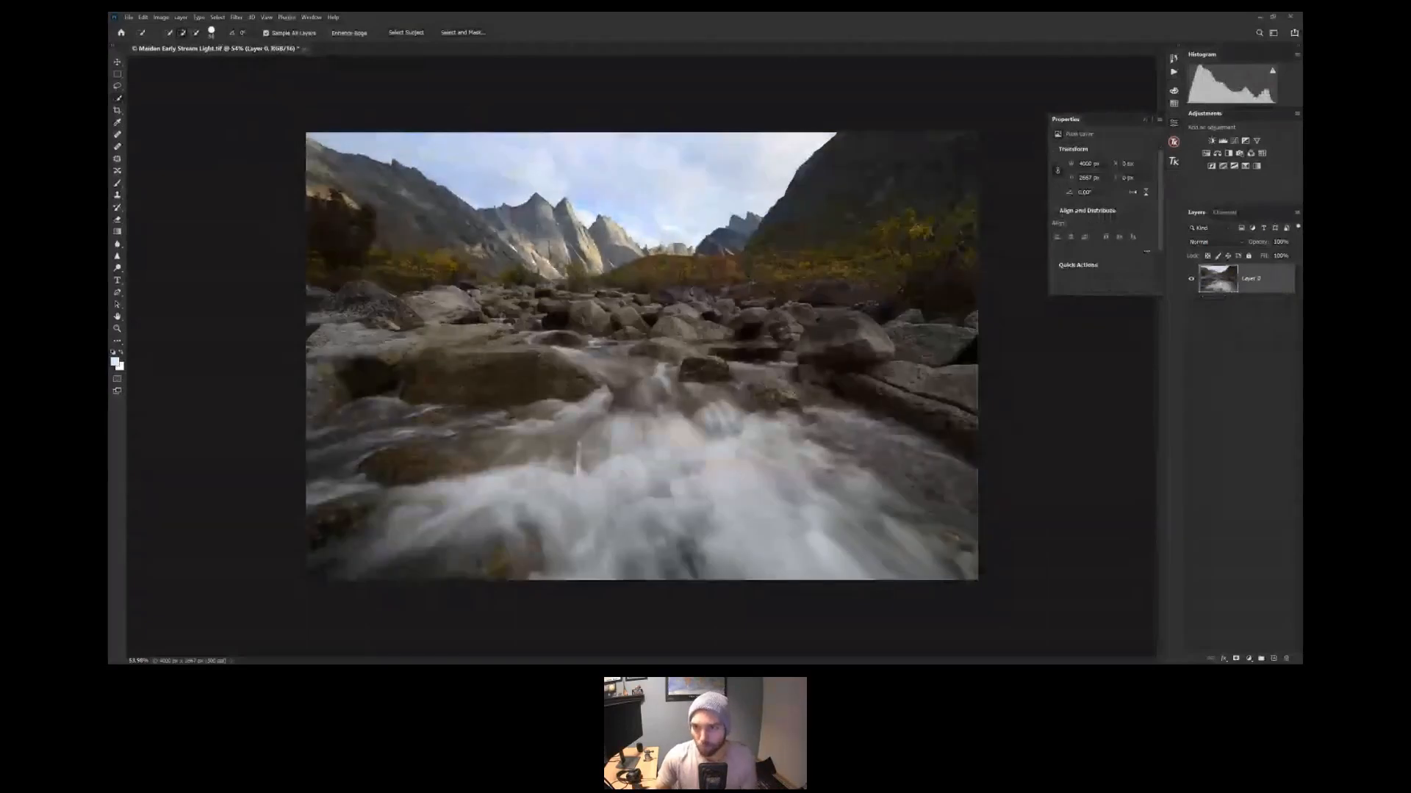
pyautogui.click(925, 210)
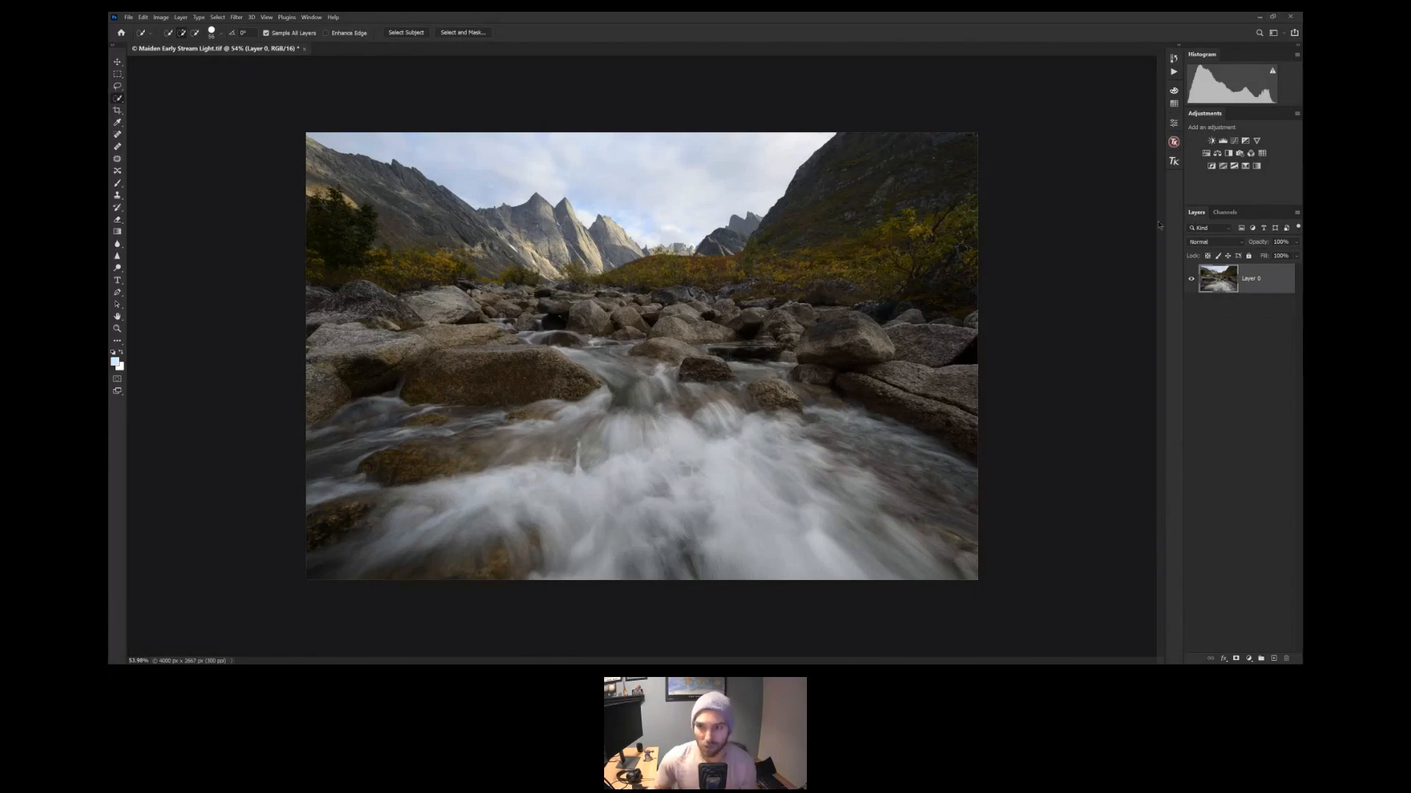
# Examine the Blue channel as a grayscale image and return to the RGB composite
pyautogui.click(1223, 214)
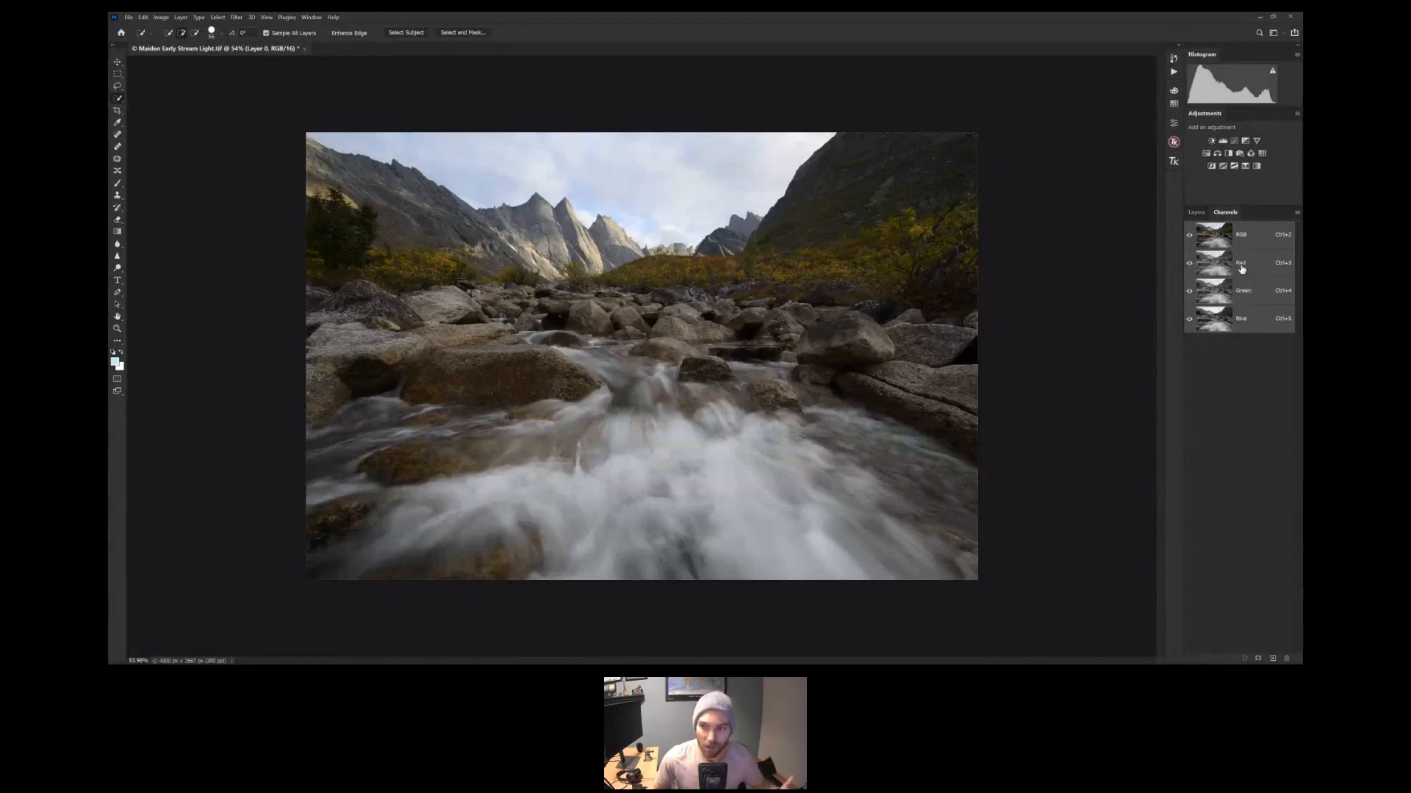
pyautogui.click(1224, 325)
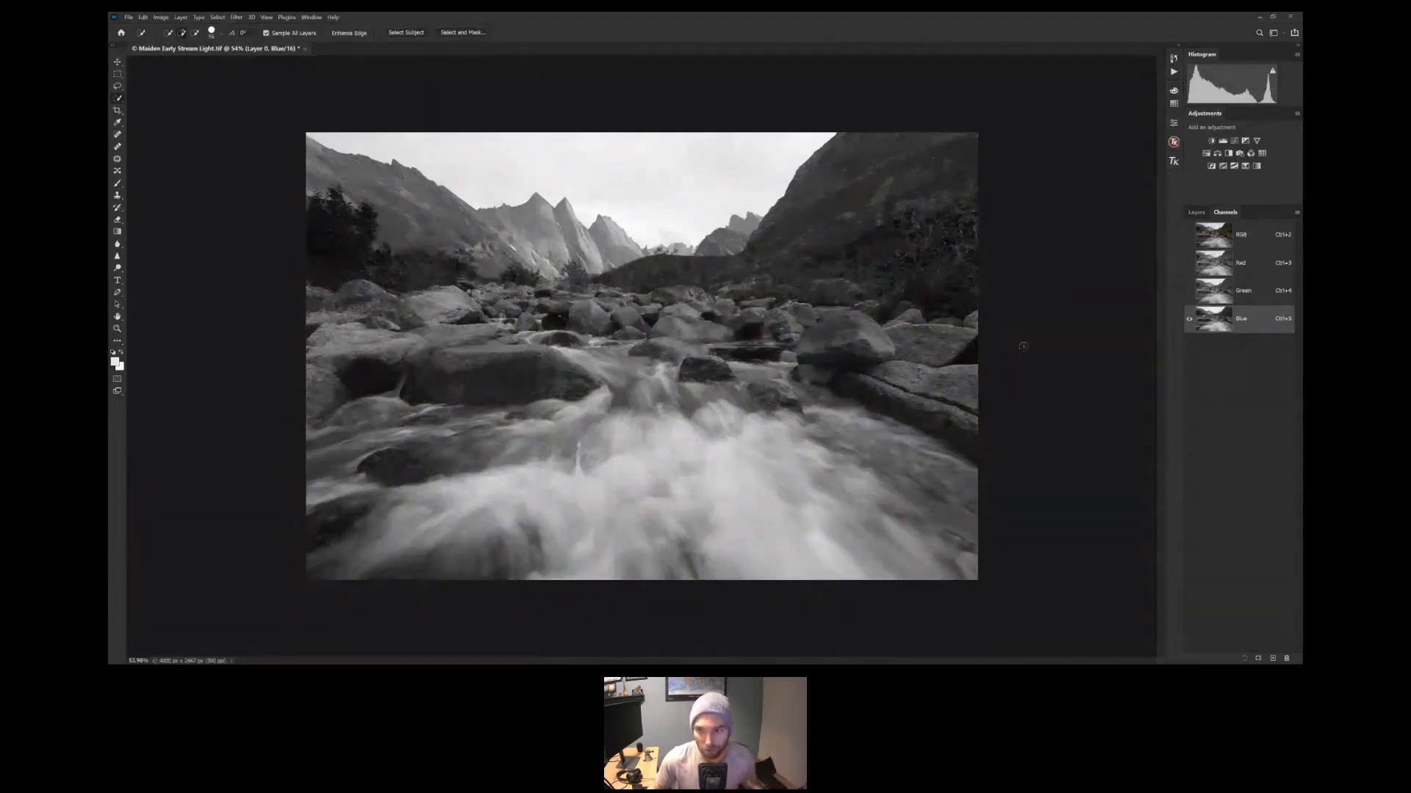
pyautogui.click(1241, 240)
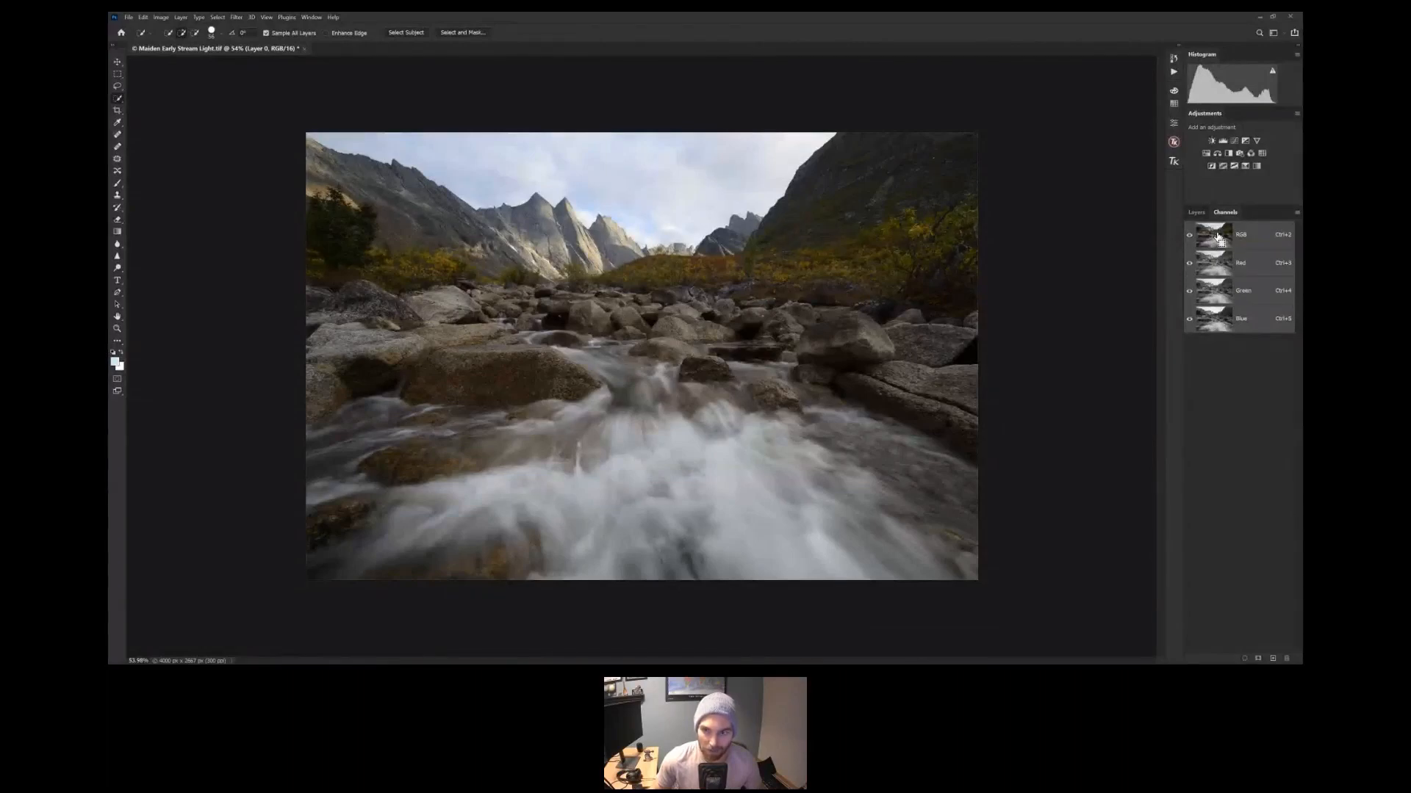
# Load the RGB composite's luminosity as a selection, save it as an alpha channel named Lights 1, and deselect
pyautogui.keyDown('ctrl'); pyautogui.click(1217, 237); pyautogui.keyUp('ctrl')
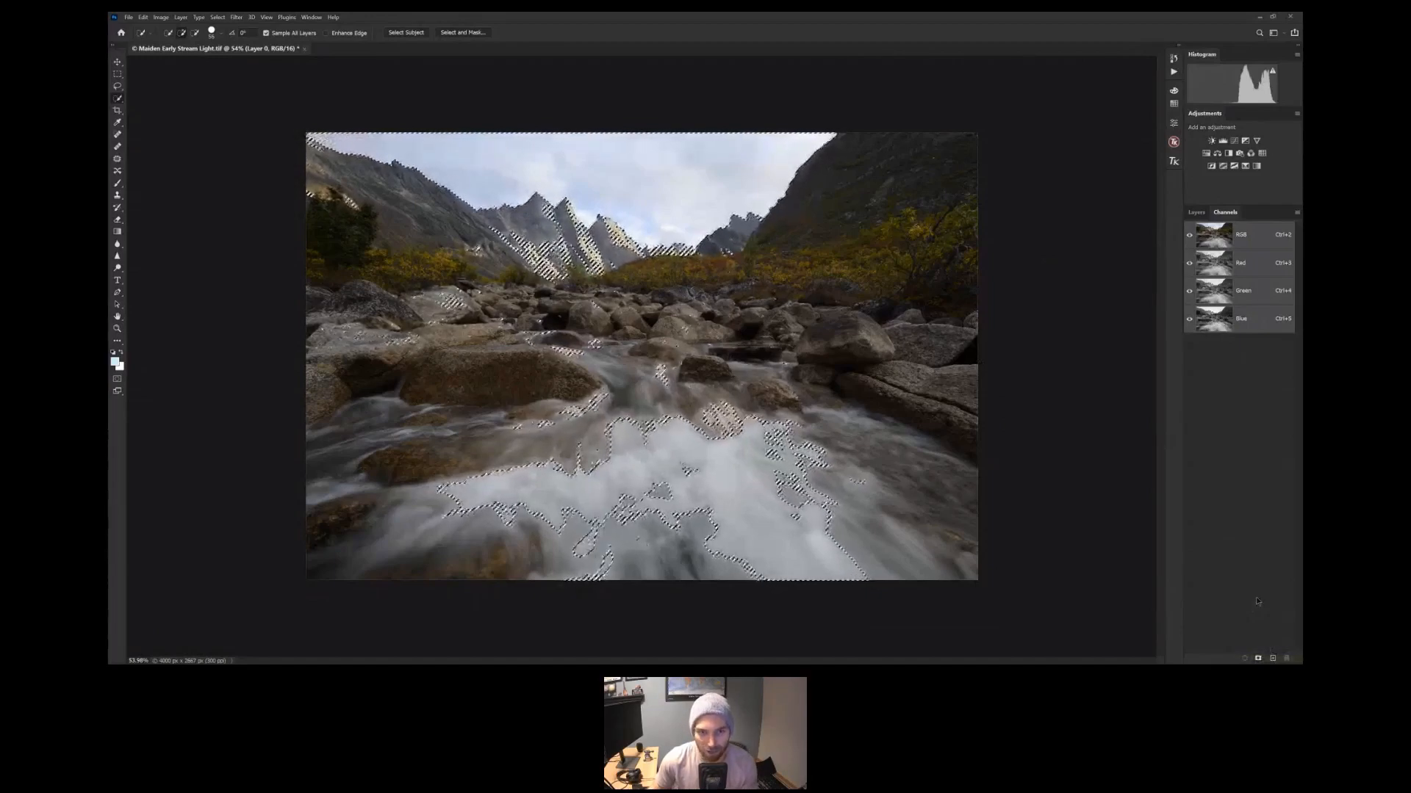
pyautogui.click(1259, 659)
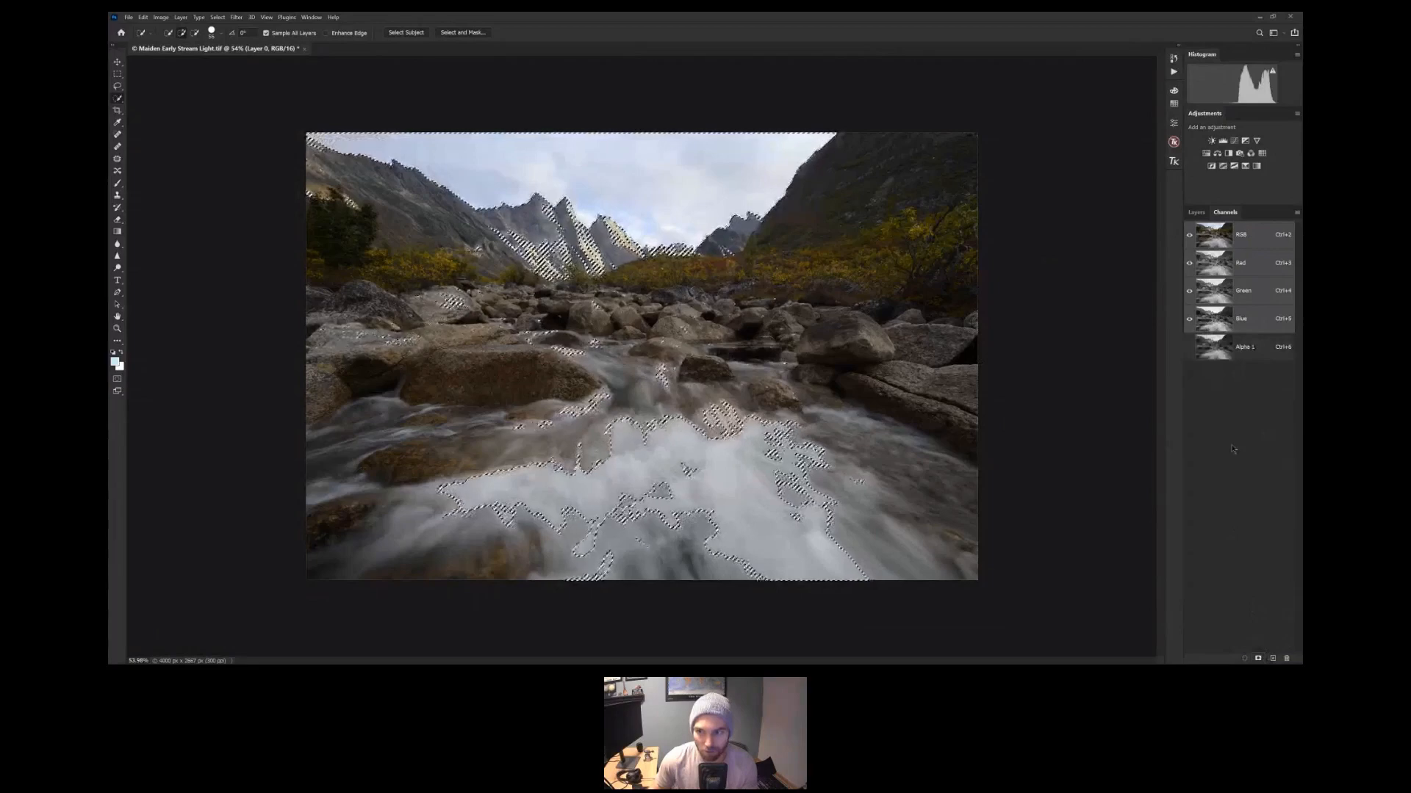
pyautogui.doubleClick(1244, 346)
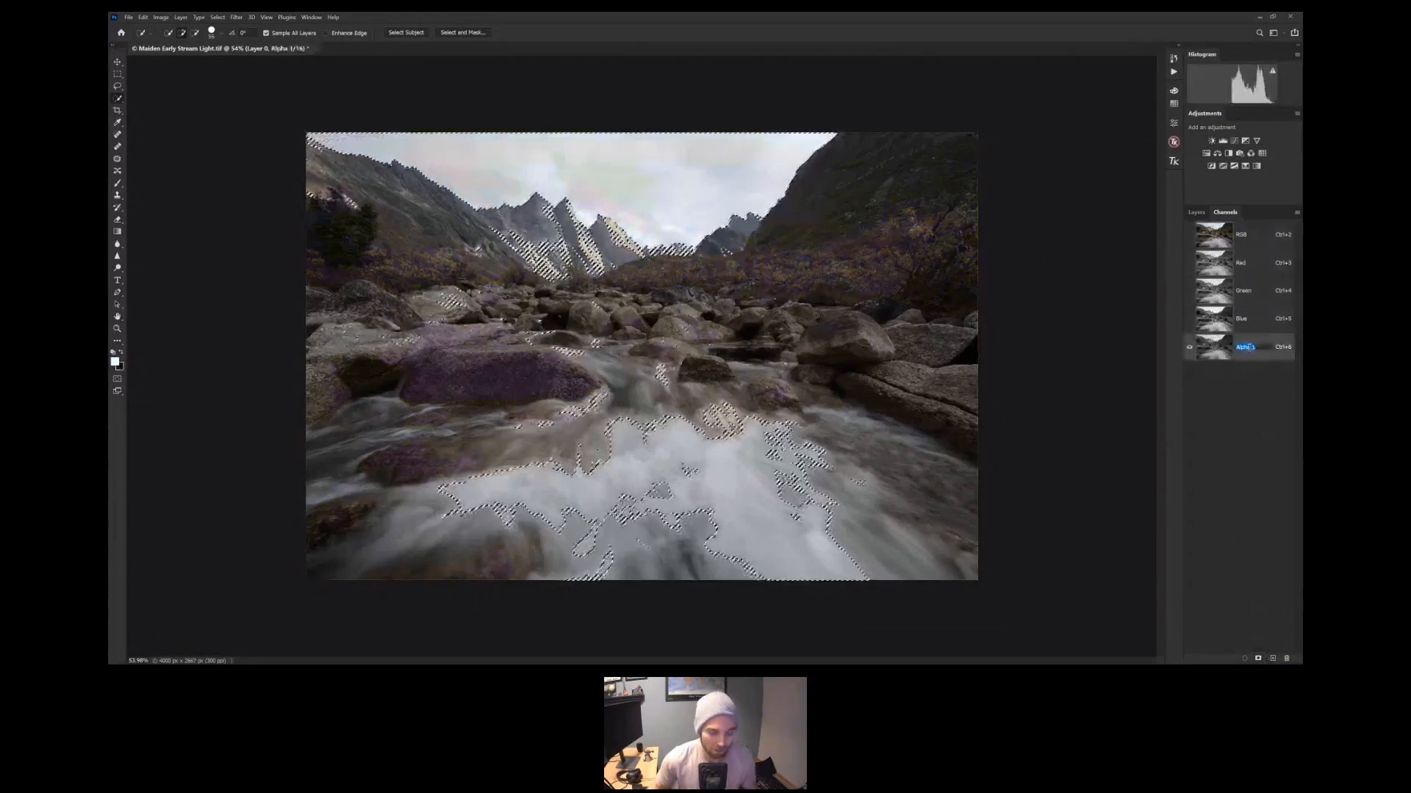
pyautogui.write('Li')
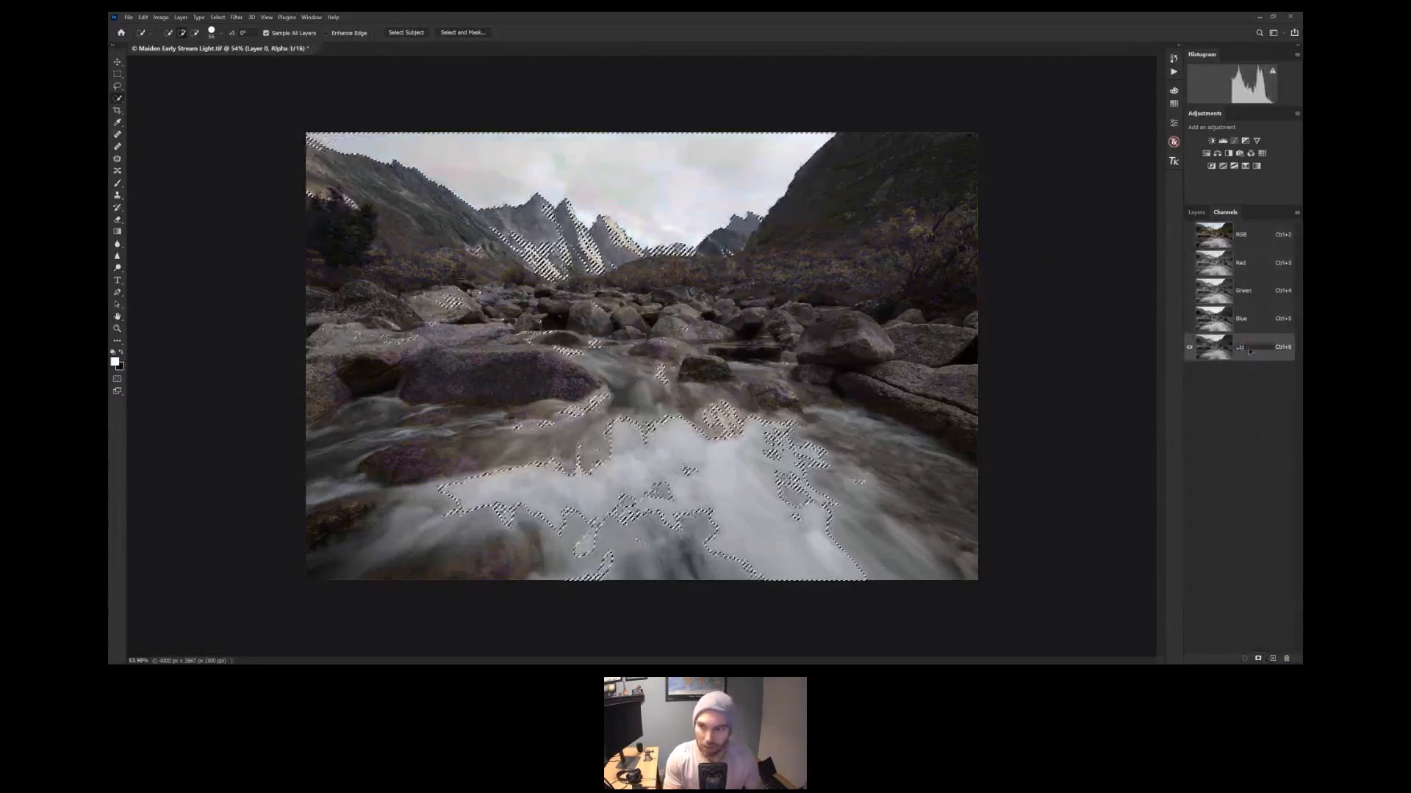
pyautogui.write('ghts 1')
pyautogui.press('Return')
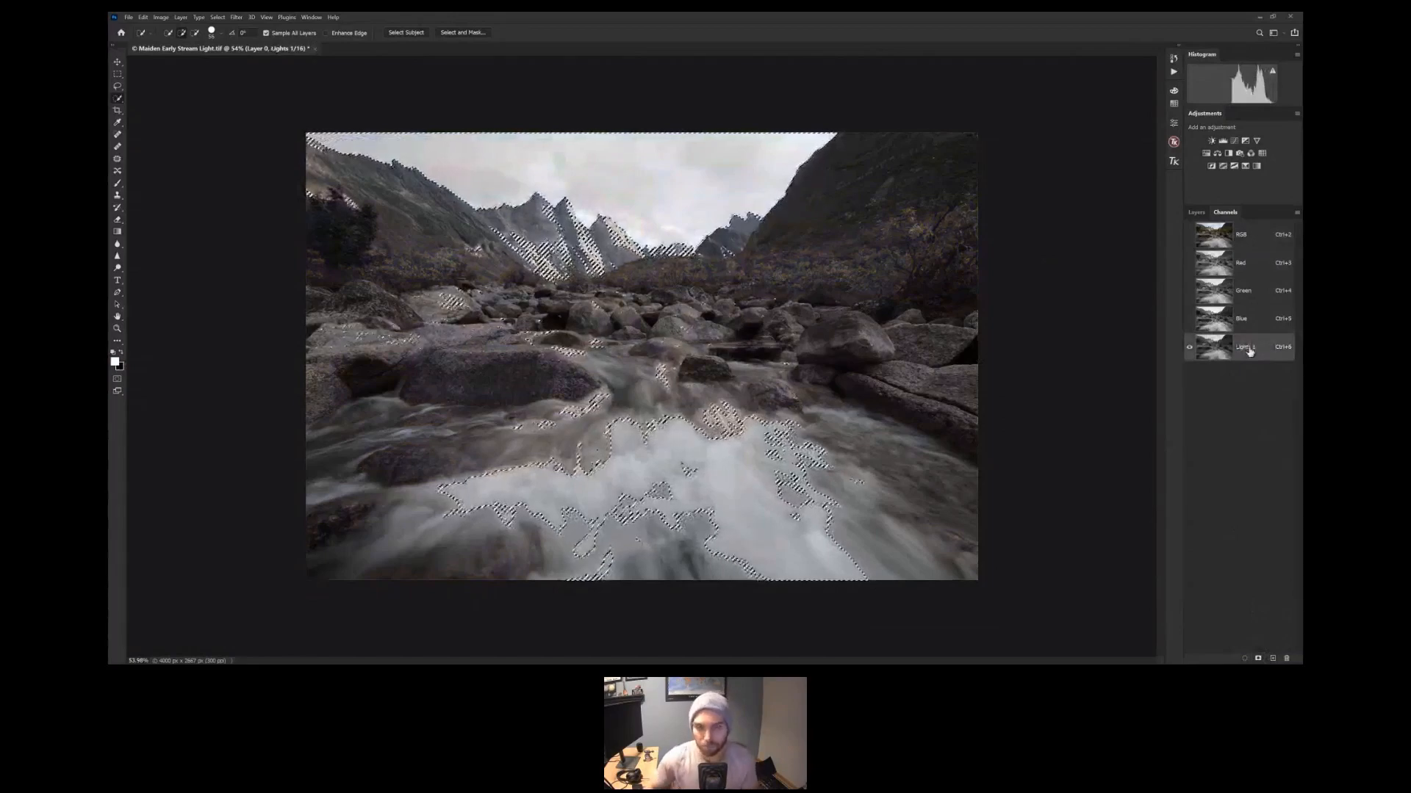
pyautogui.click(1249, 352)
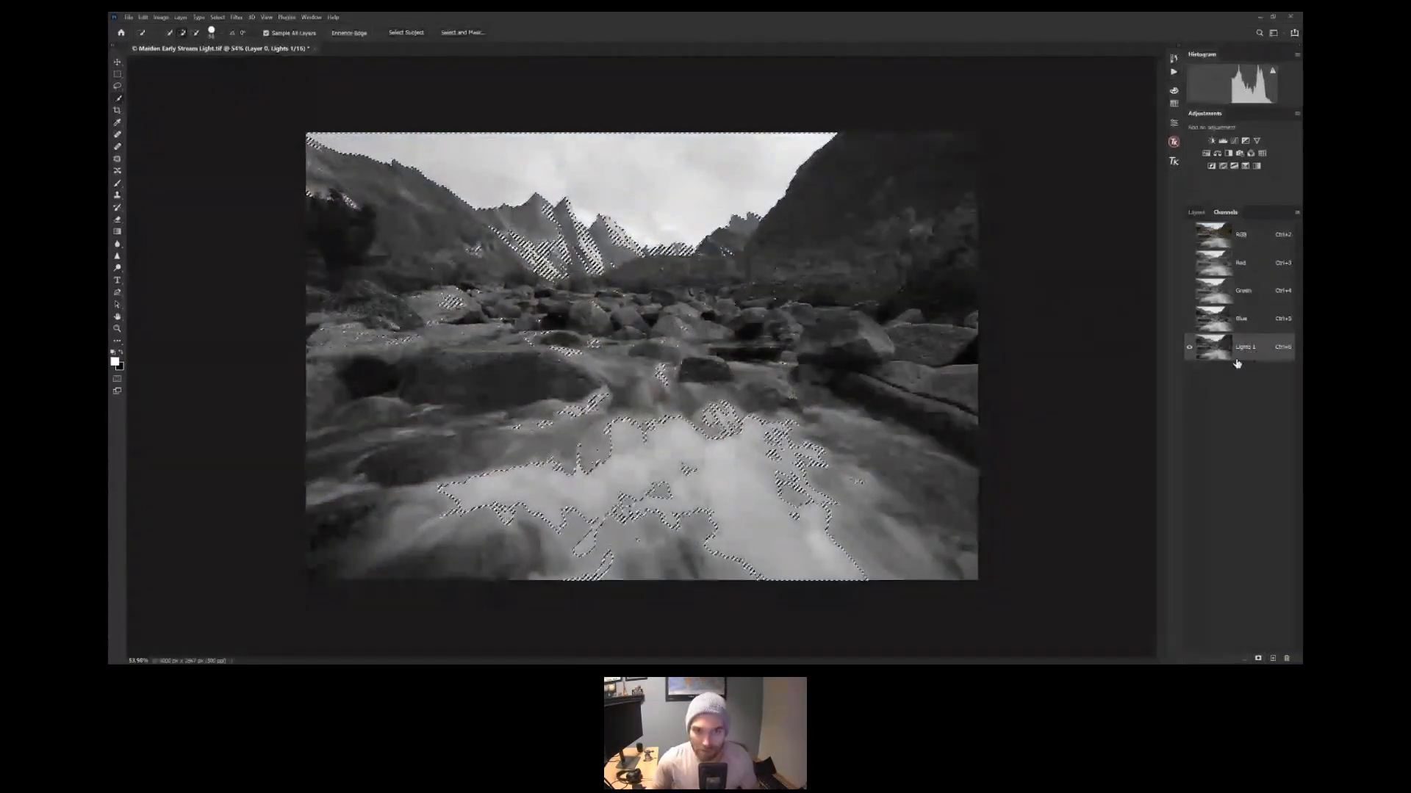
pyautogui.hotkey('ctrl', 'd')
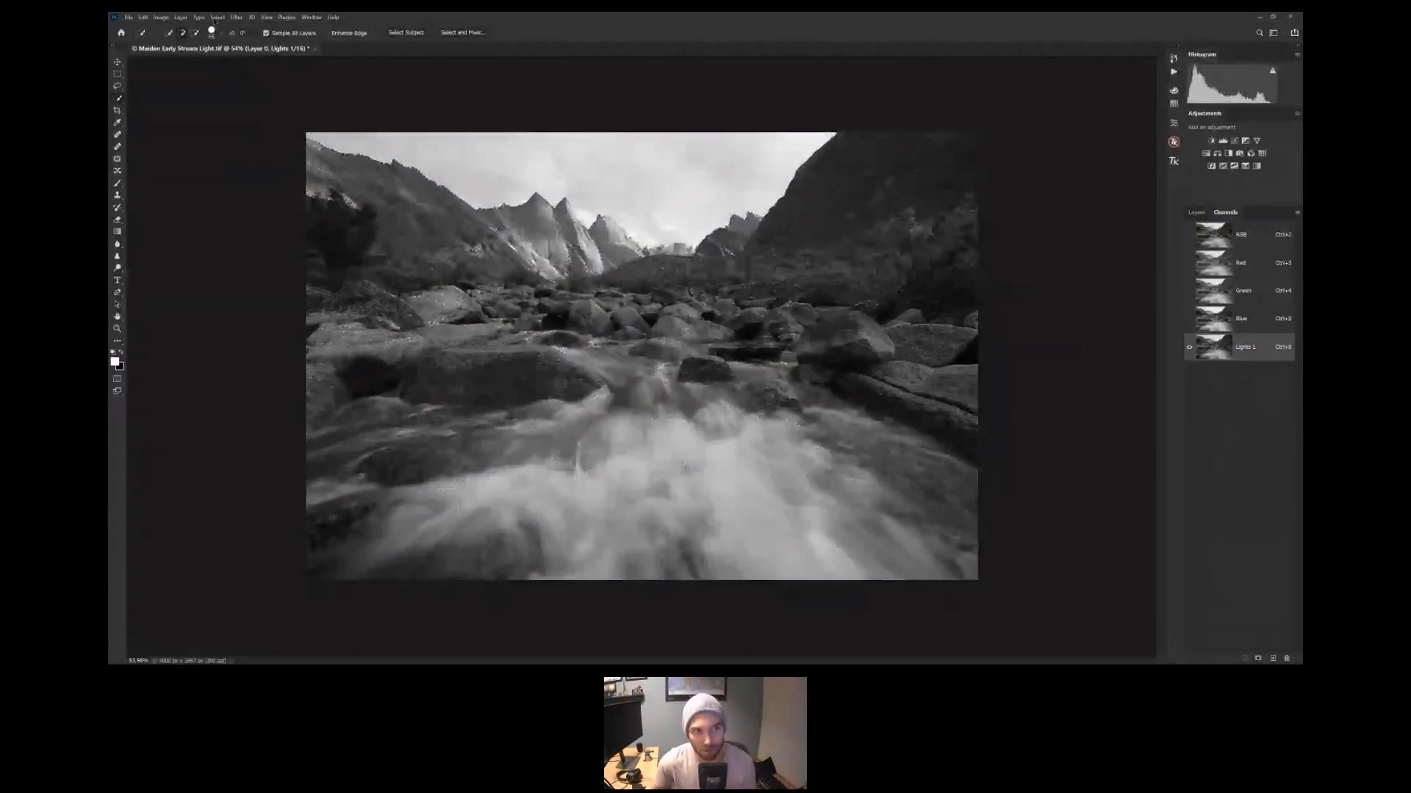
# Compare the full-color RGB composite with the Lights 1 channel
pyautogui.click(217, 16)
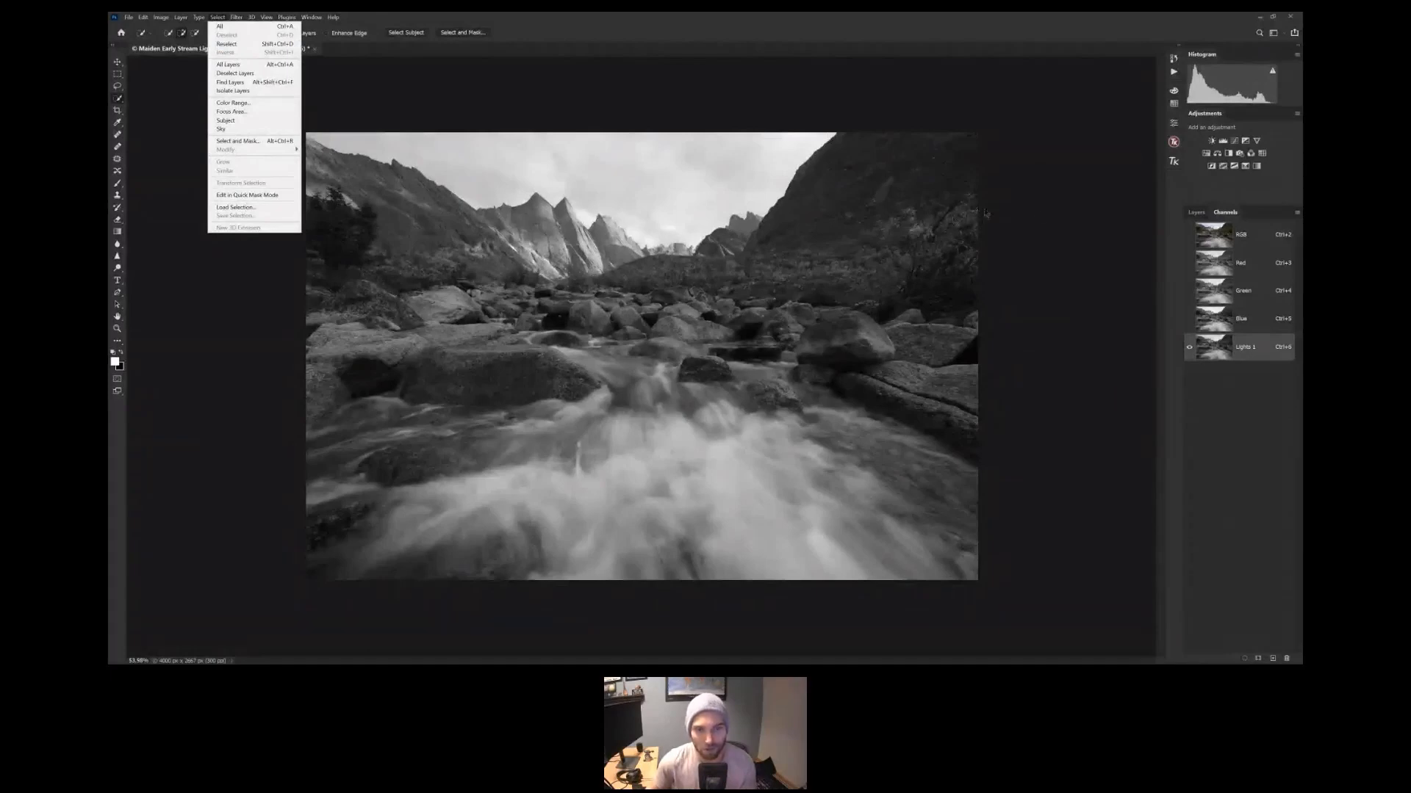
pyautogui.click(1043, 214)
pyautogui.click(1214, 237)
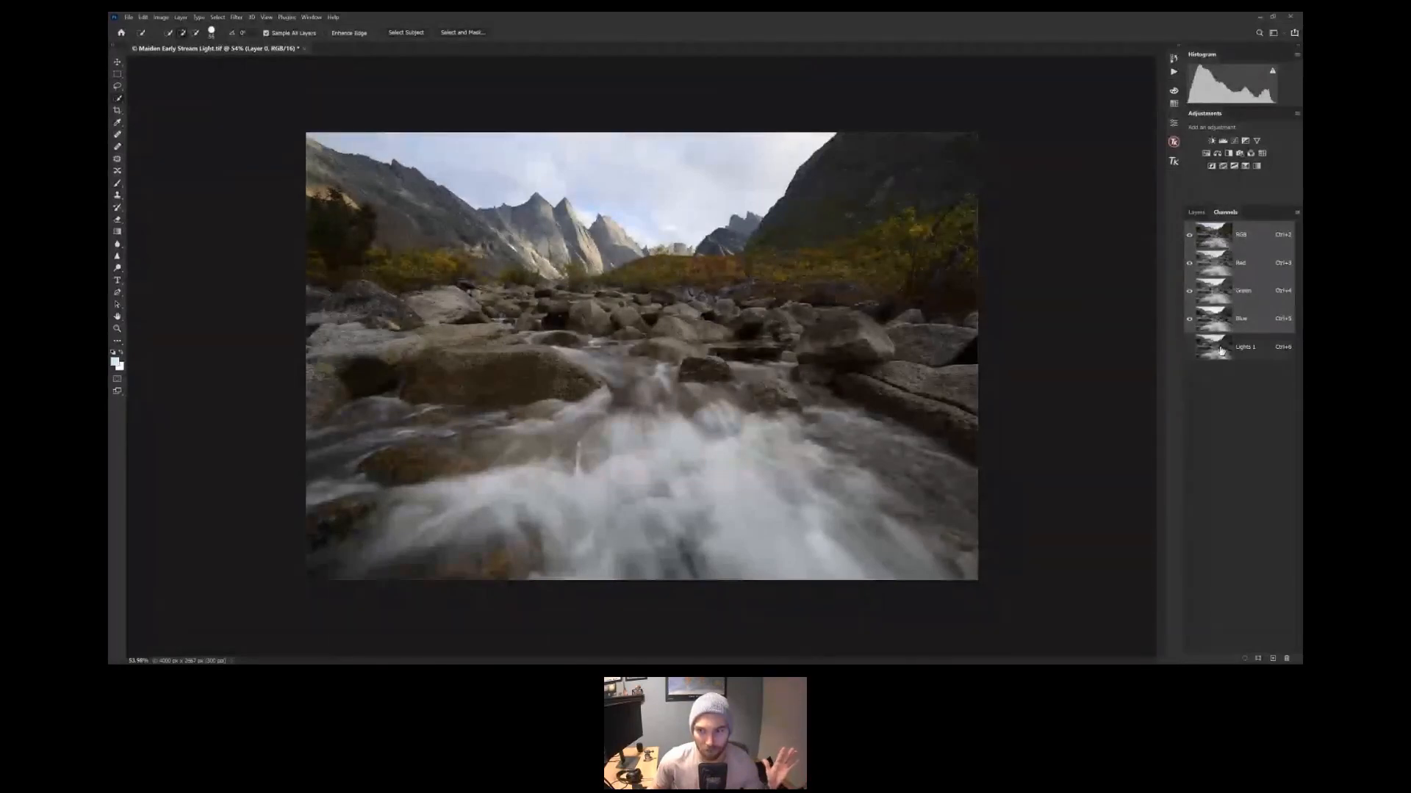
pyautogui.click(1221, 350)
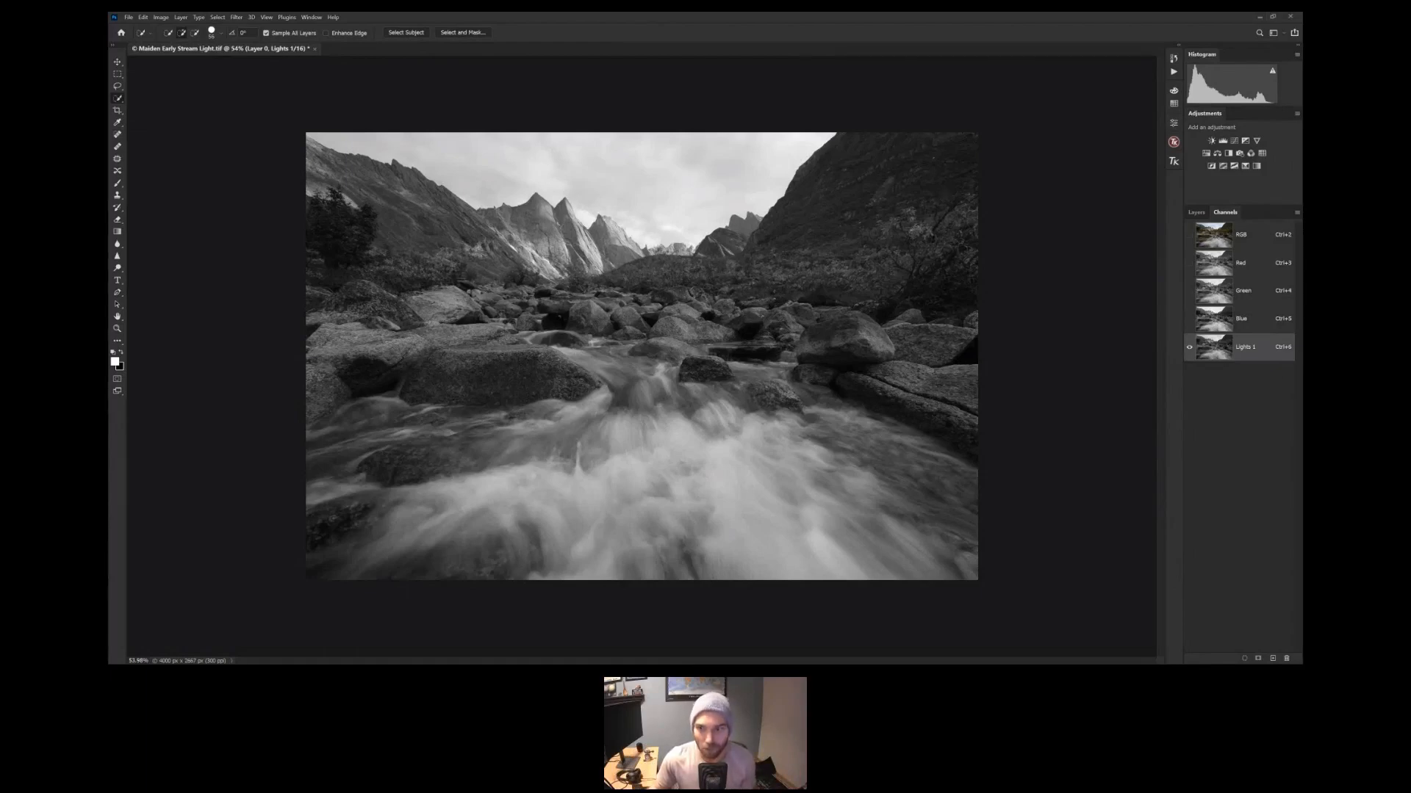
# Load the Lights 1 channel as a selection, invert it, save it as an alpha channel named Darks 1, and deselect
pyautogui.keyDown('ctrl'); pyautogui.click(1221, 352); pyautogui.keyUp('ctrl')
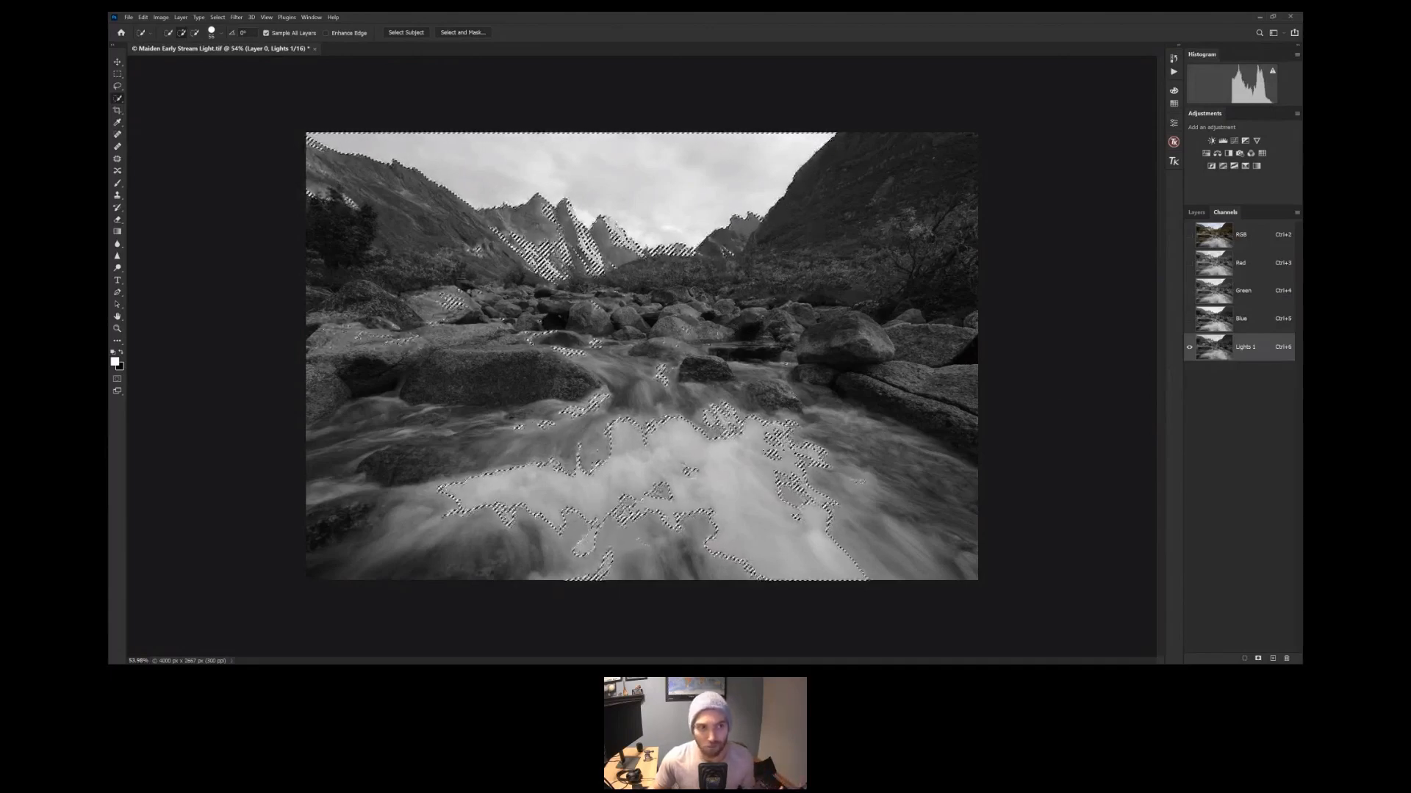
pyautogui.click(218, 17)
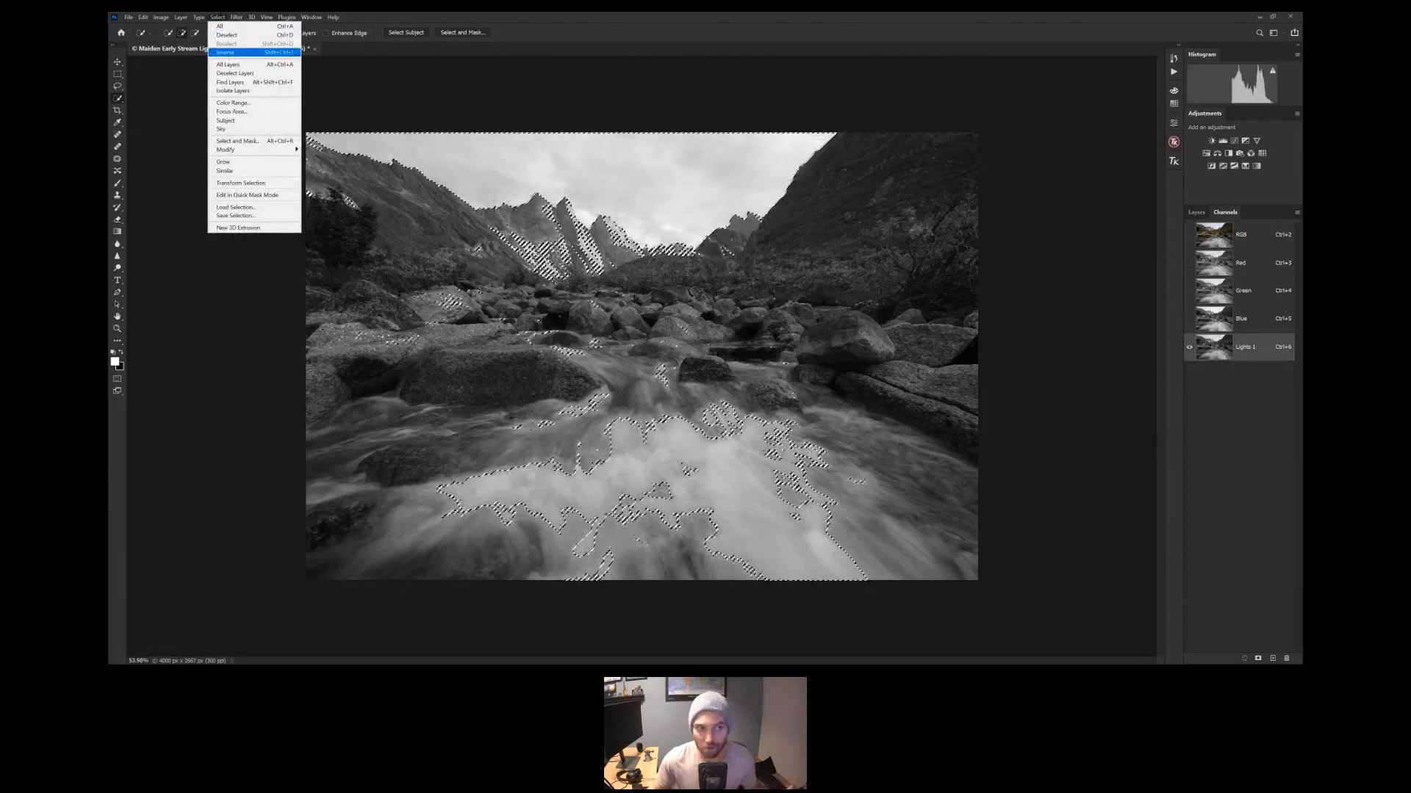
pyautogui.click(225, 52)
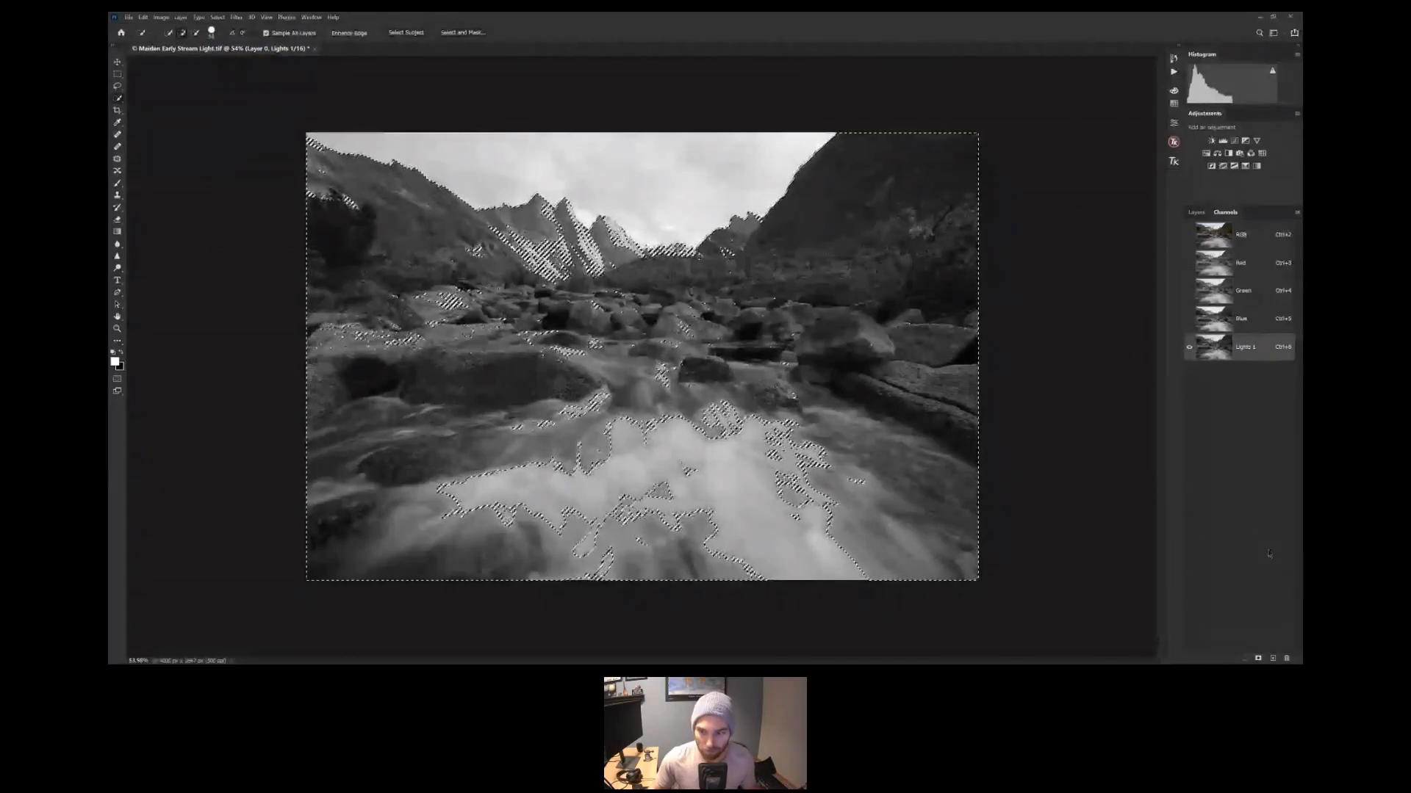
pyautogui.click(1258, 659)
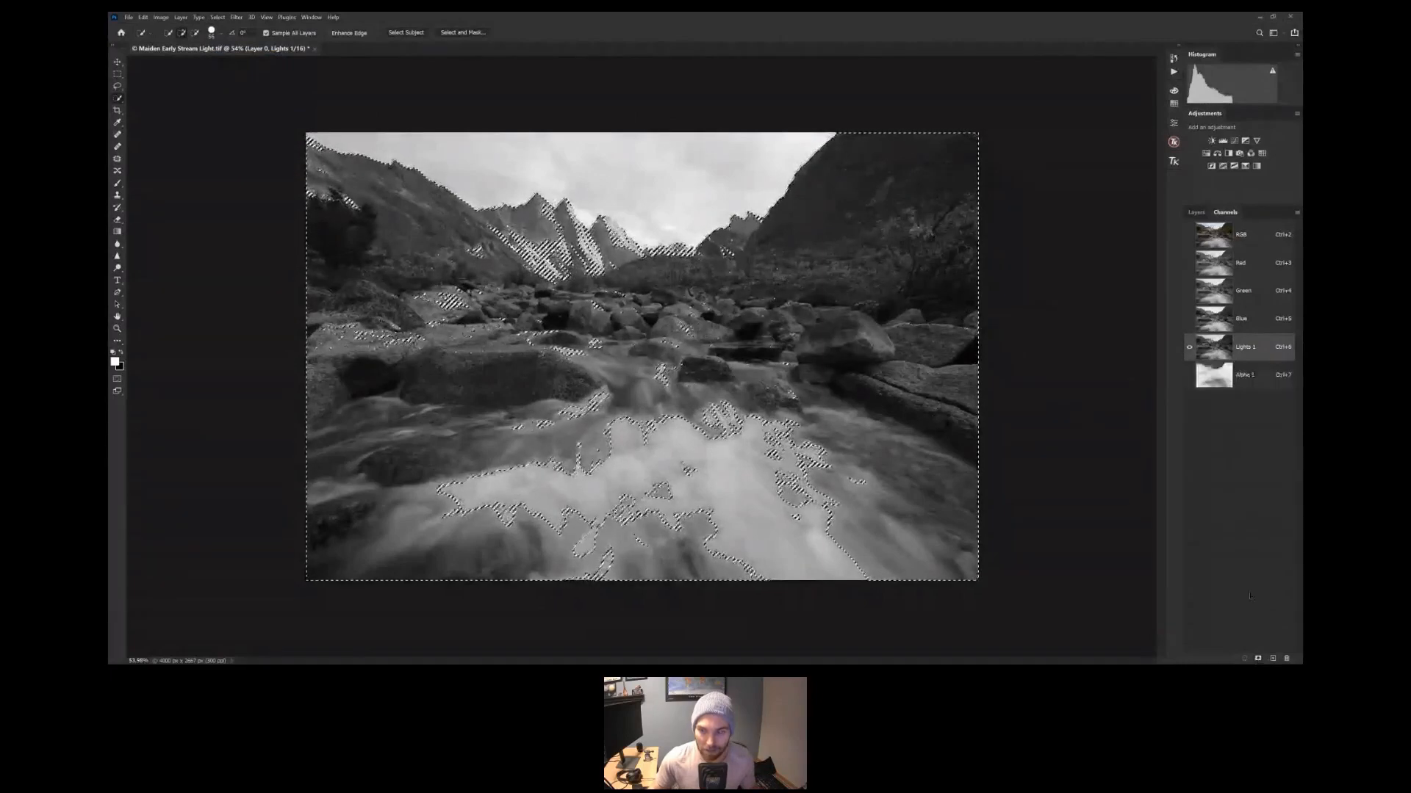
pyautogui.doubleClick(1245, 376)
pyautogui.write('Darks 1')
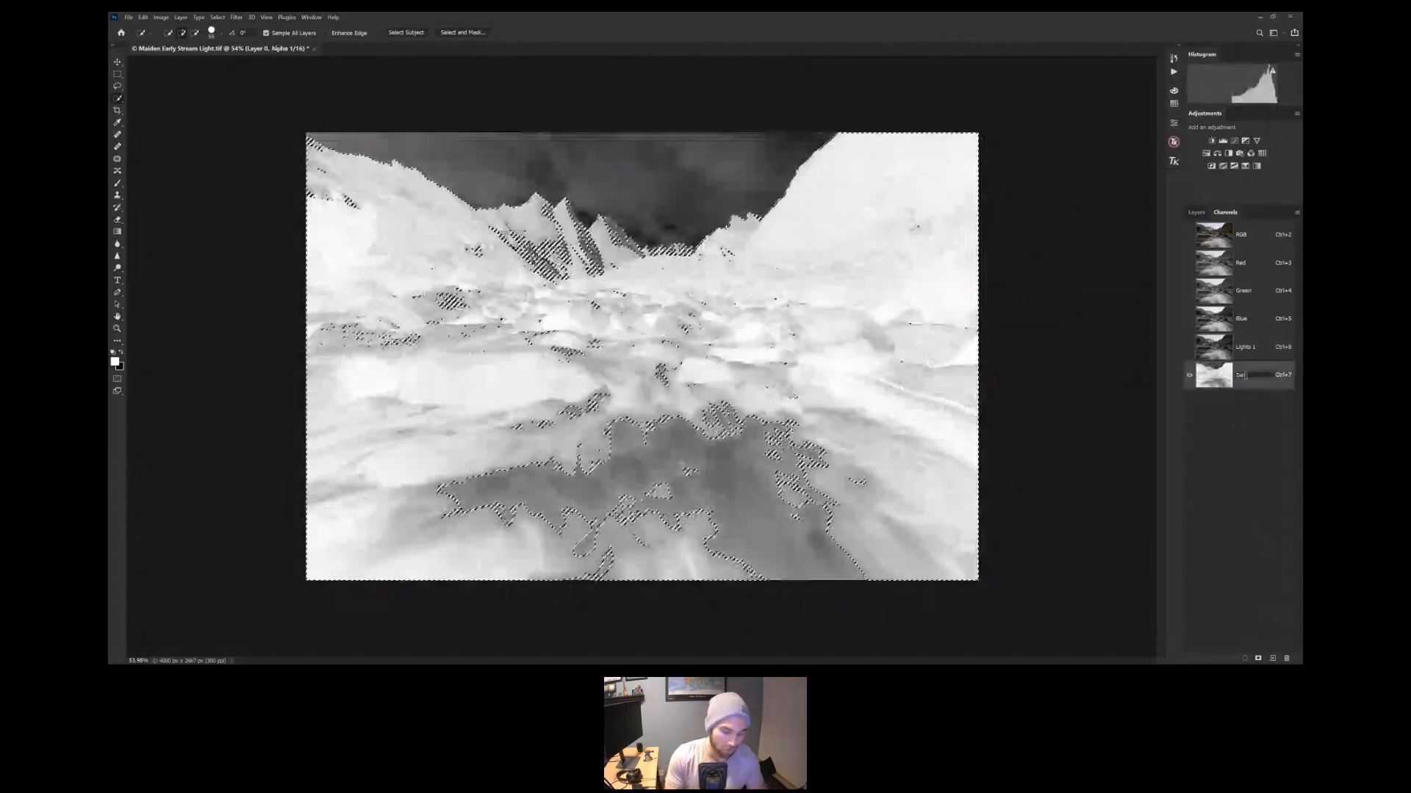
pyautogui.press('Return')
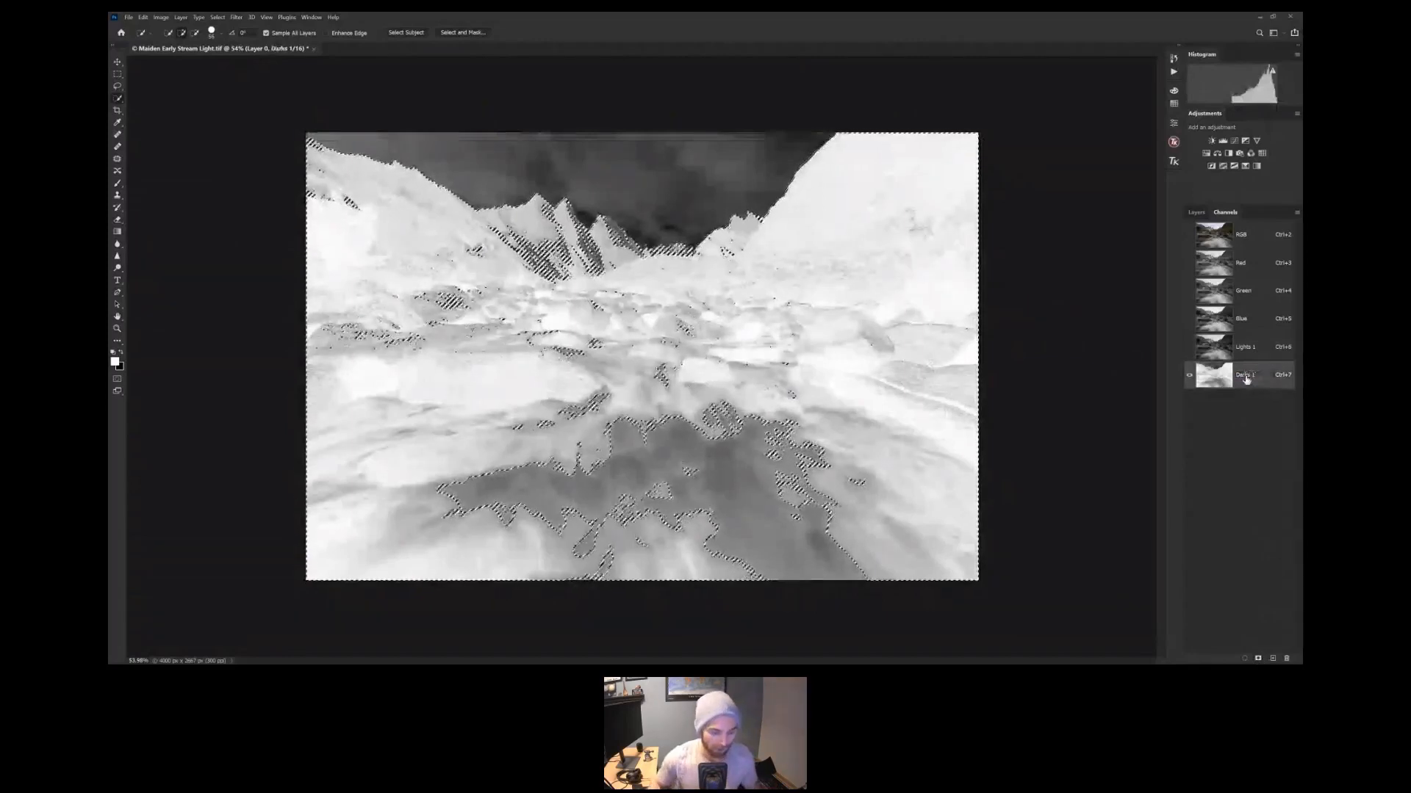
pyautogui.hotkey('ctrl', 'd')
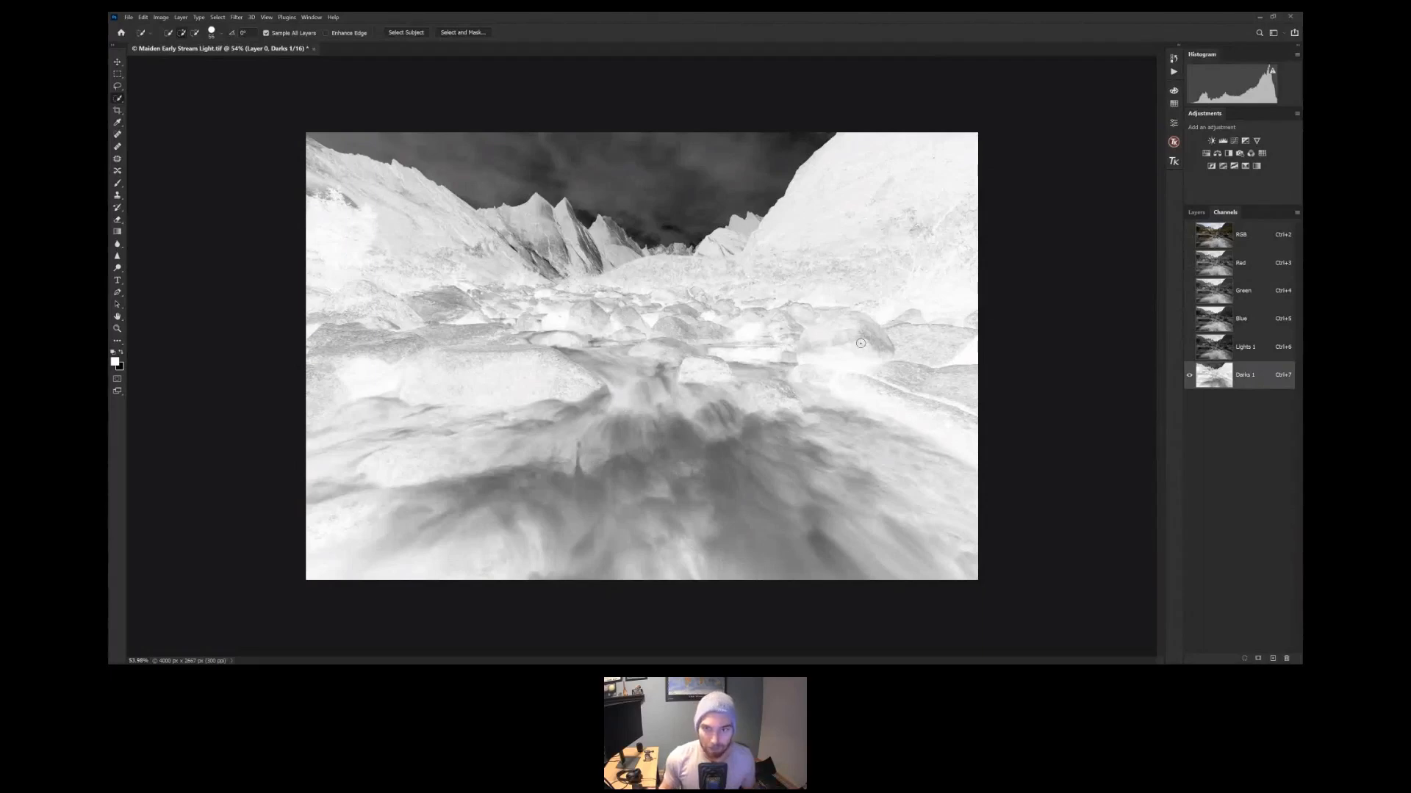
# From the RGB composite, select the whole image, subtract the Lights 1 and Darks 1 channels, and save the selection as alpha channel Midtones 1
pyautogui.click(1232, 246)
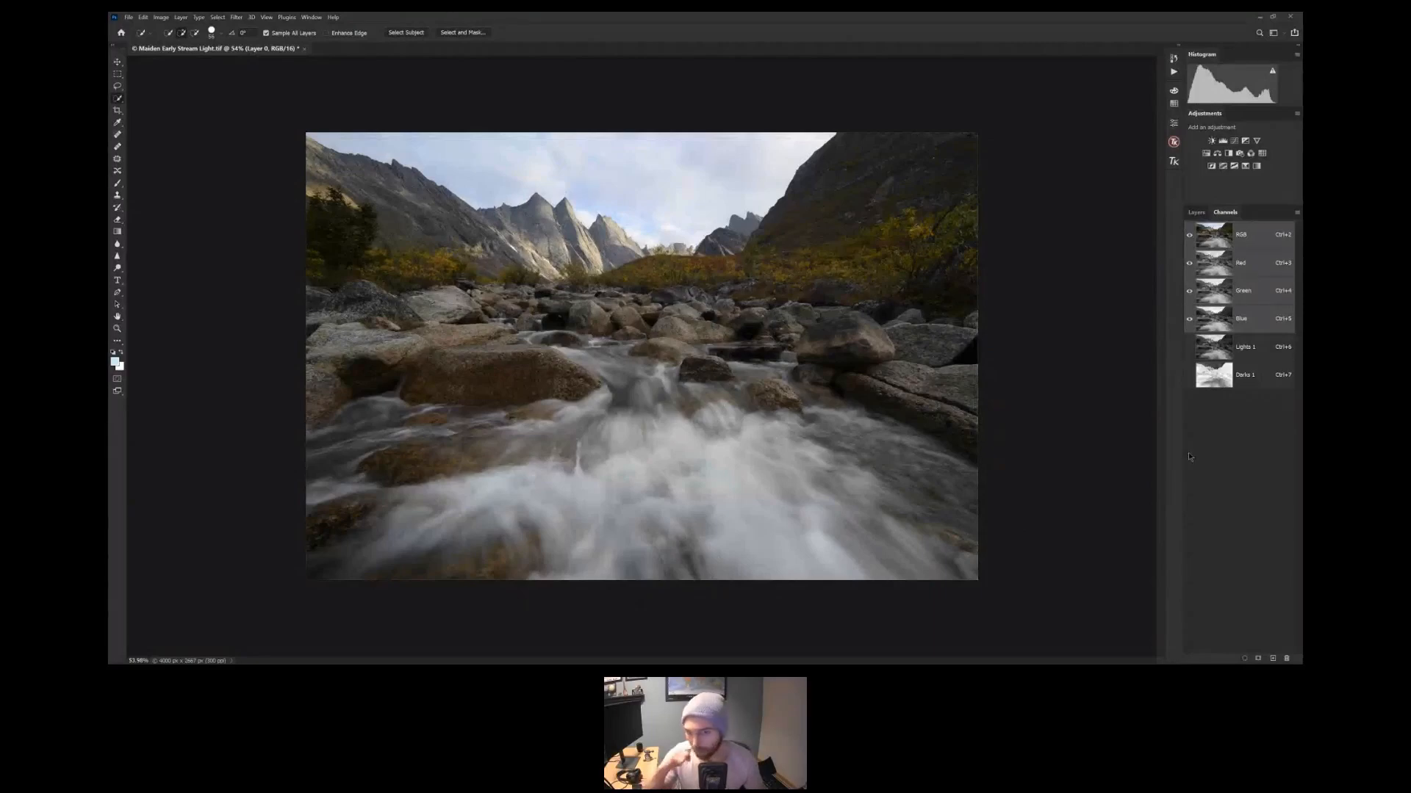
pyautogui.hotkey('ctrl', 'a')
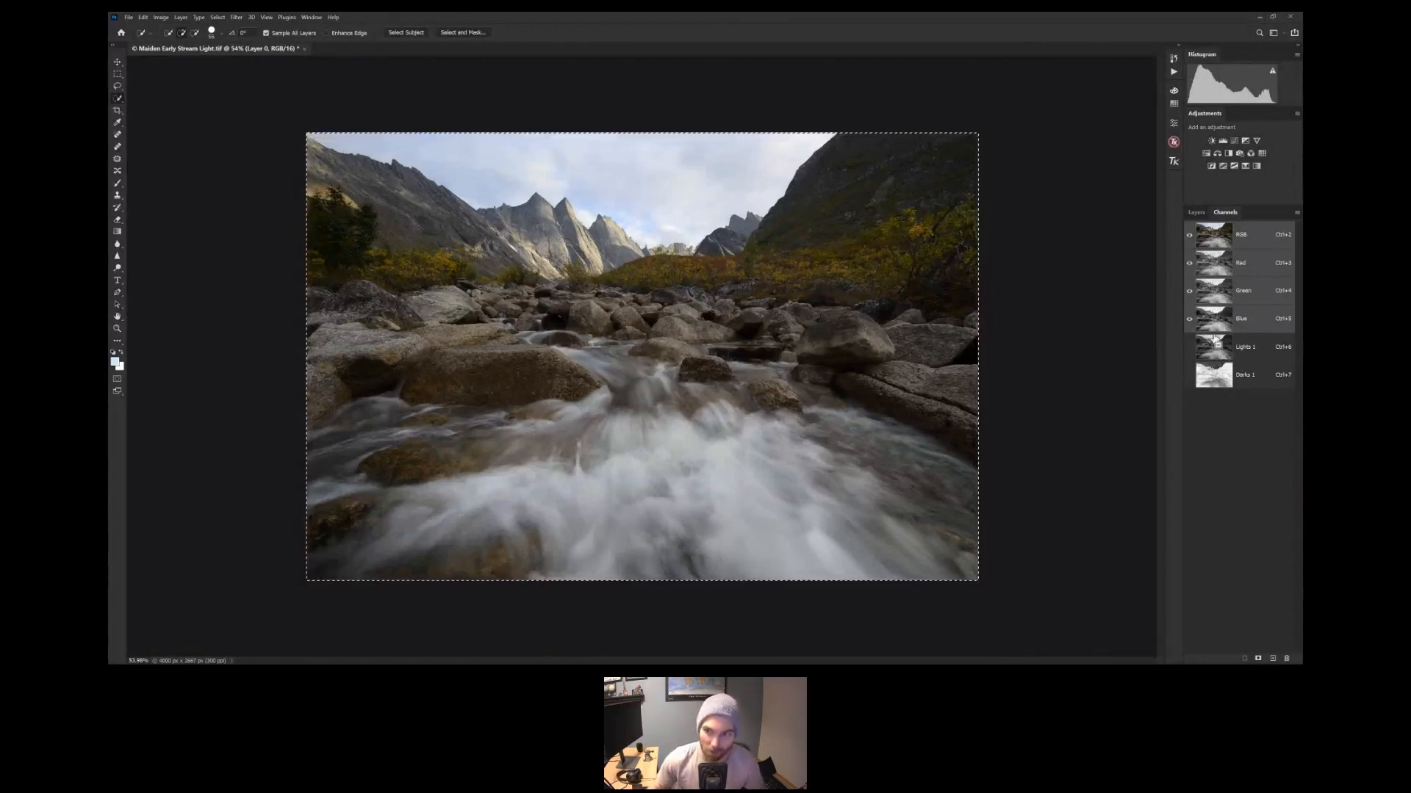
pyautogui.keyDown('ctrl'); pyautogui.click(1213, 348); pyautogui.keyUp('ctrl')
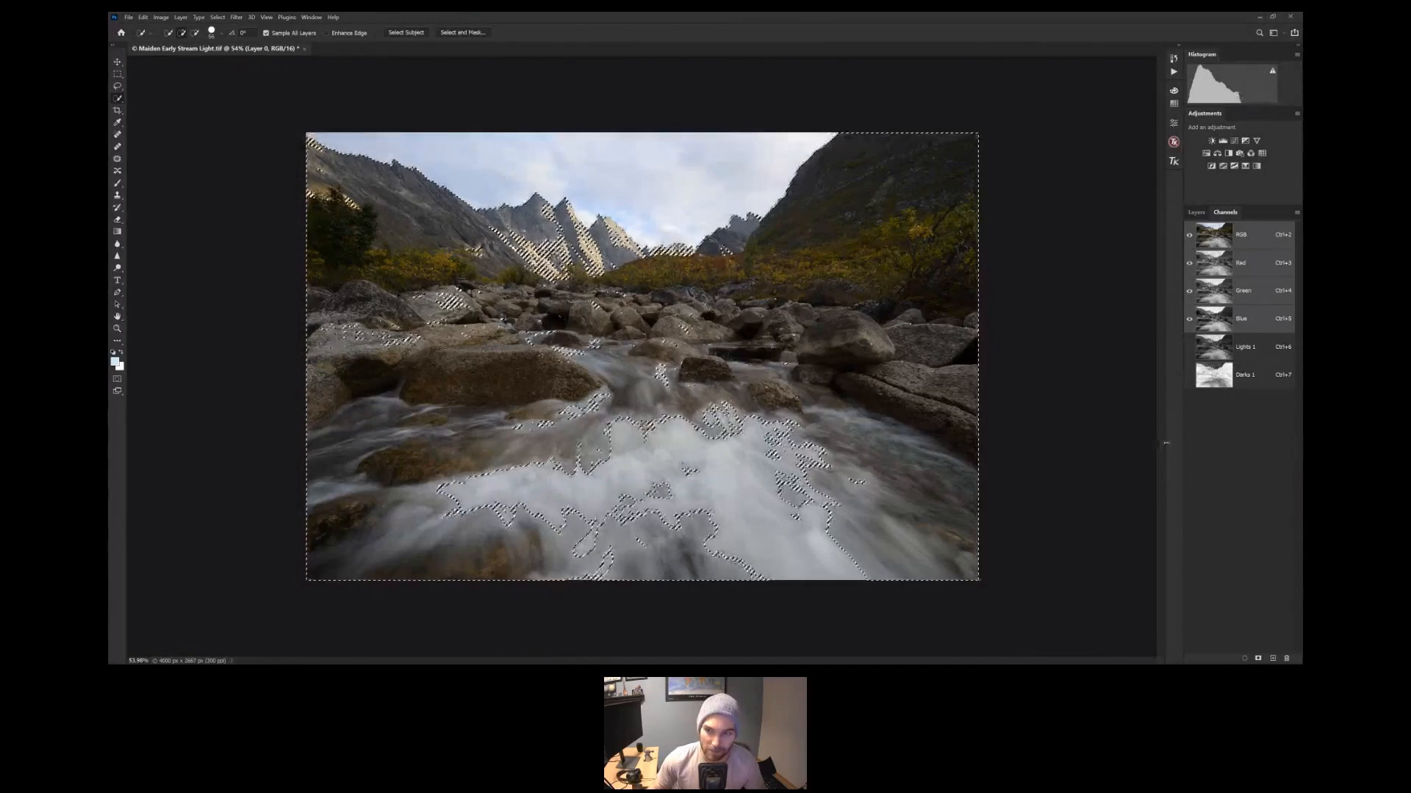
pyautogui.keyDown('ctrl'); pyautogui.click(1221, 375); pyautogui.keyUp('ctrl')
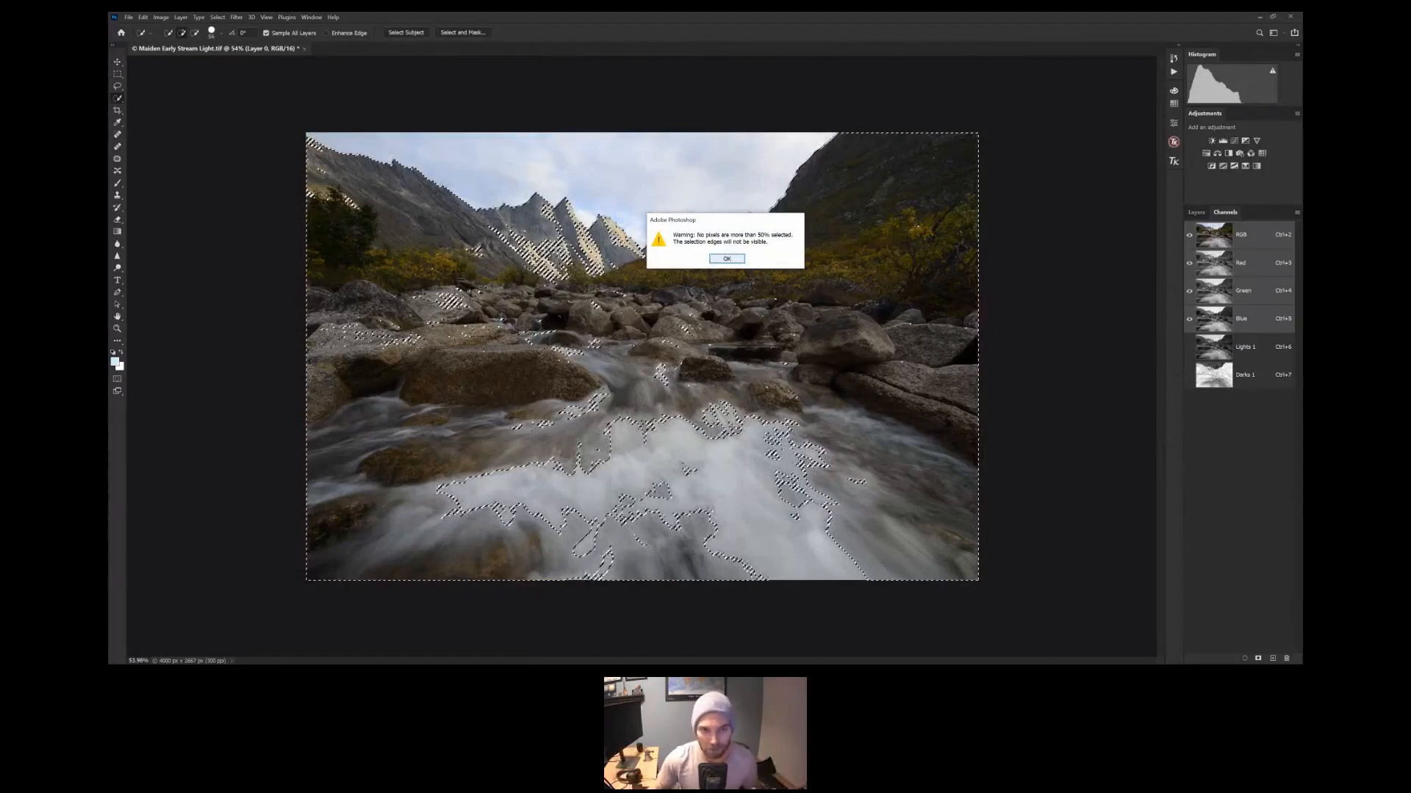
pyautogui.click(726, 259)
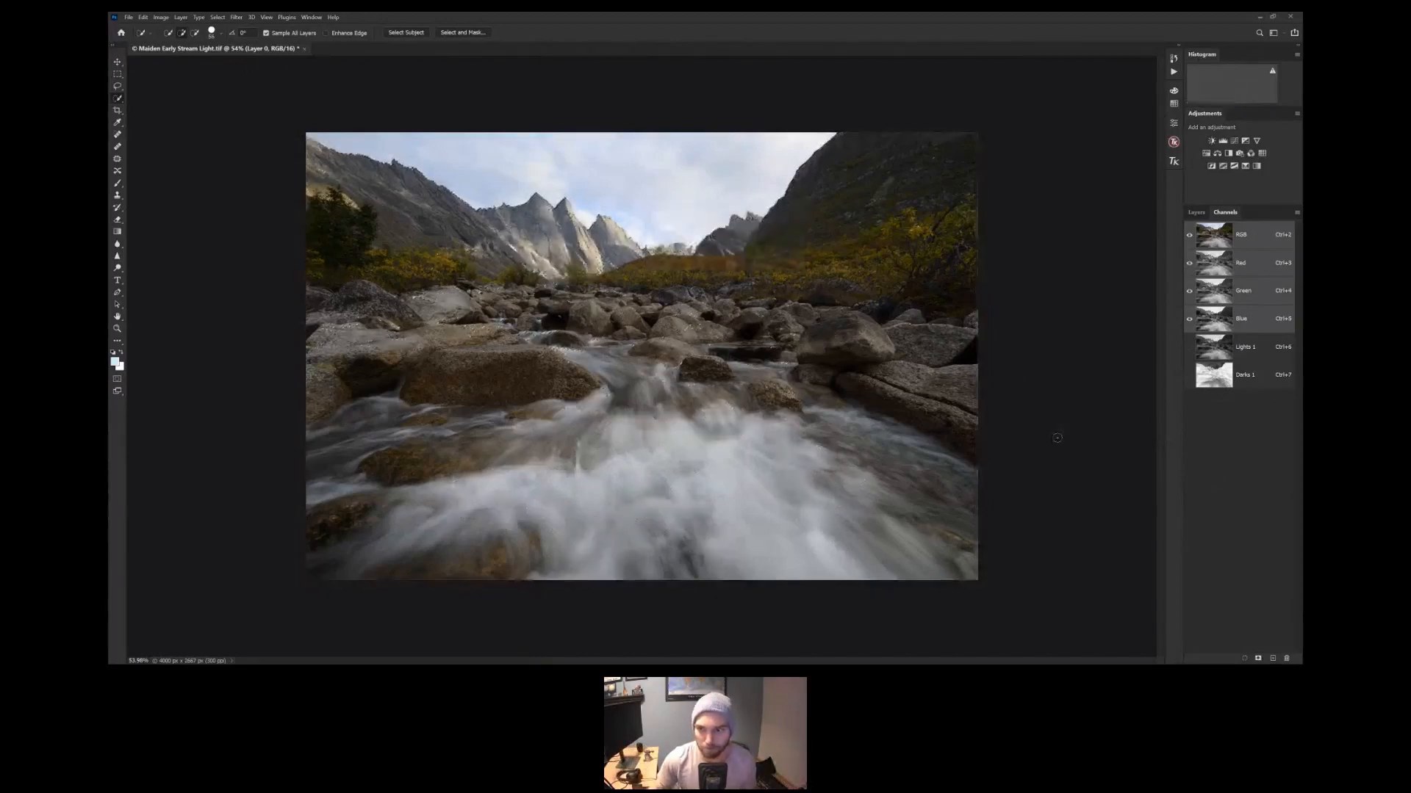
pyautogui.click(1258, 659)
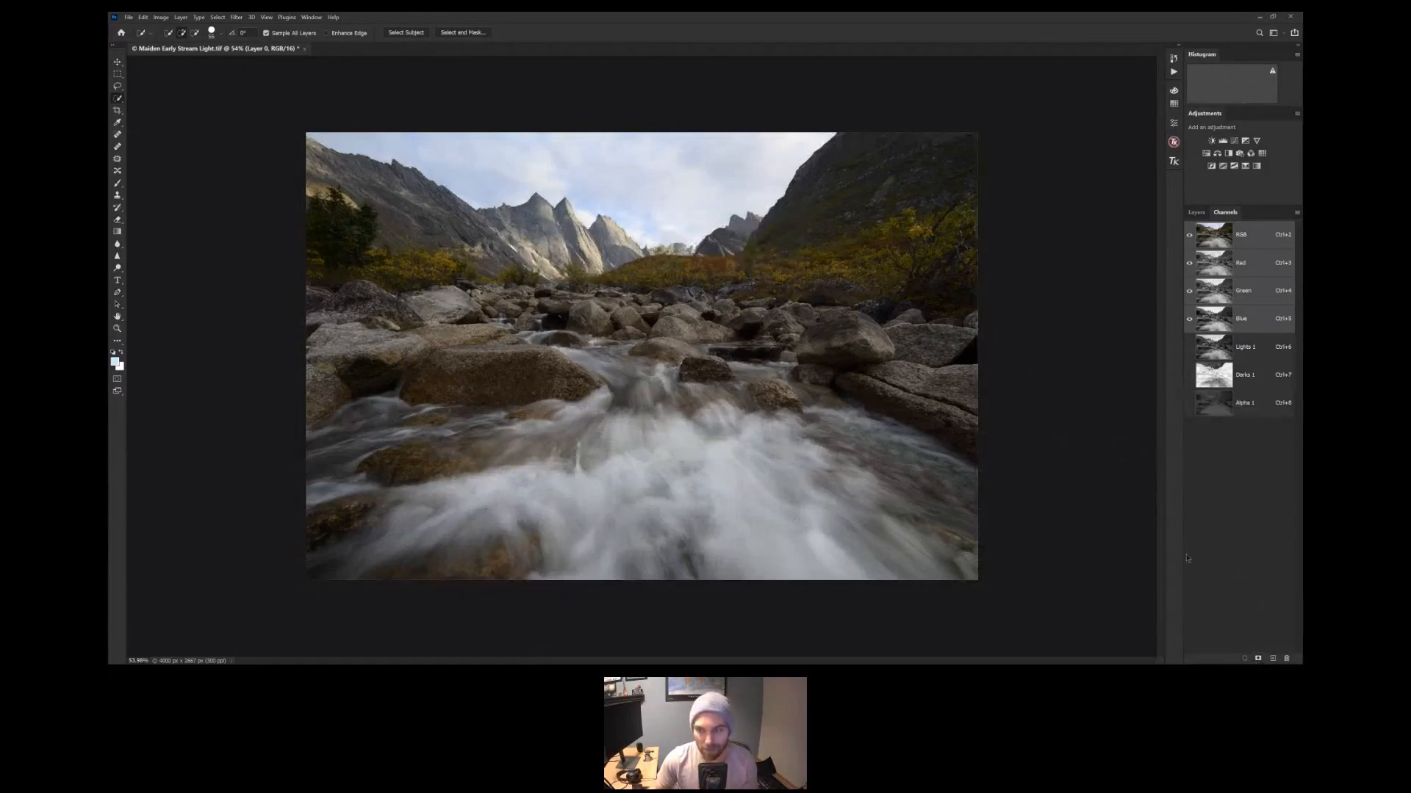
pyautogui.doubleClick(1244, 403)
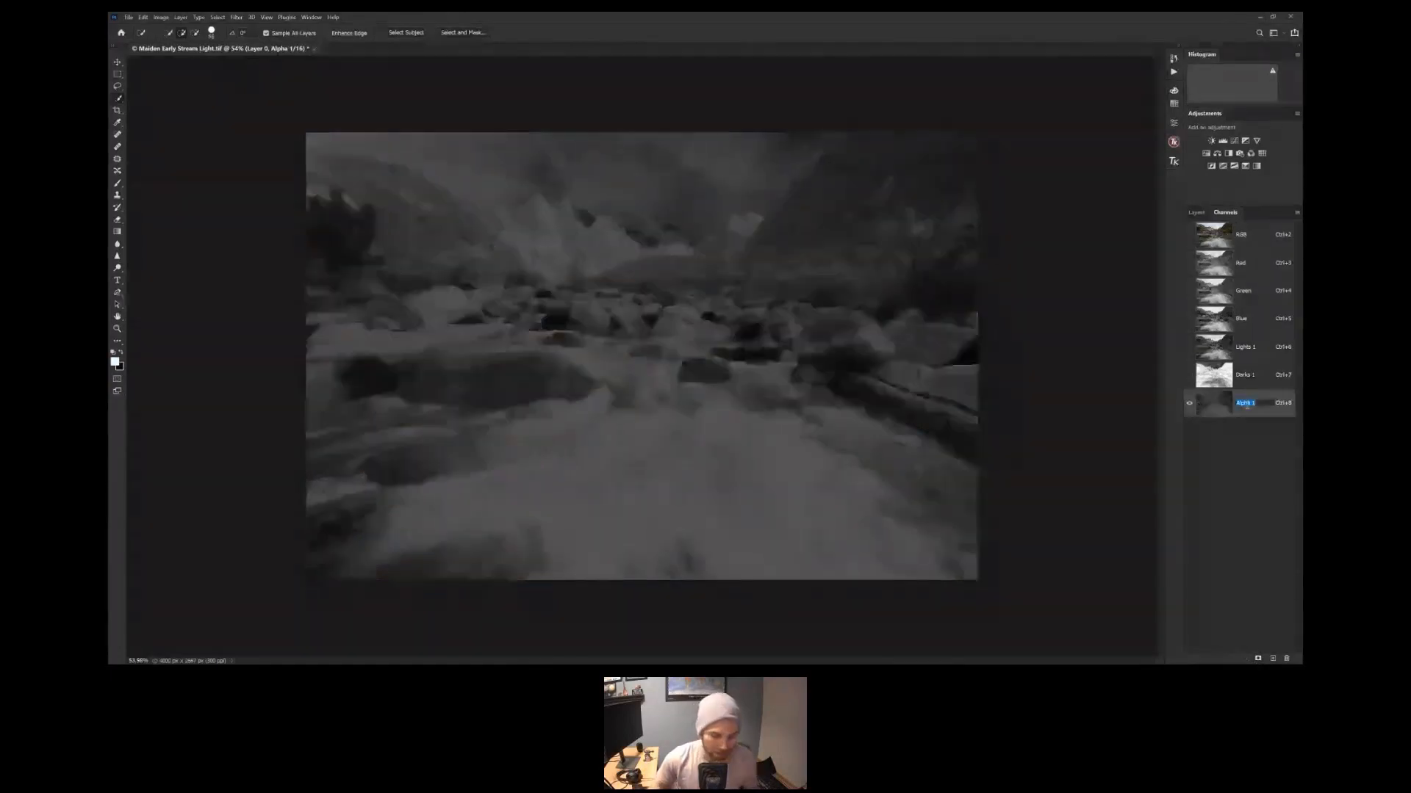
pyautogui.write('Midtones')
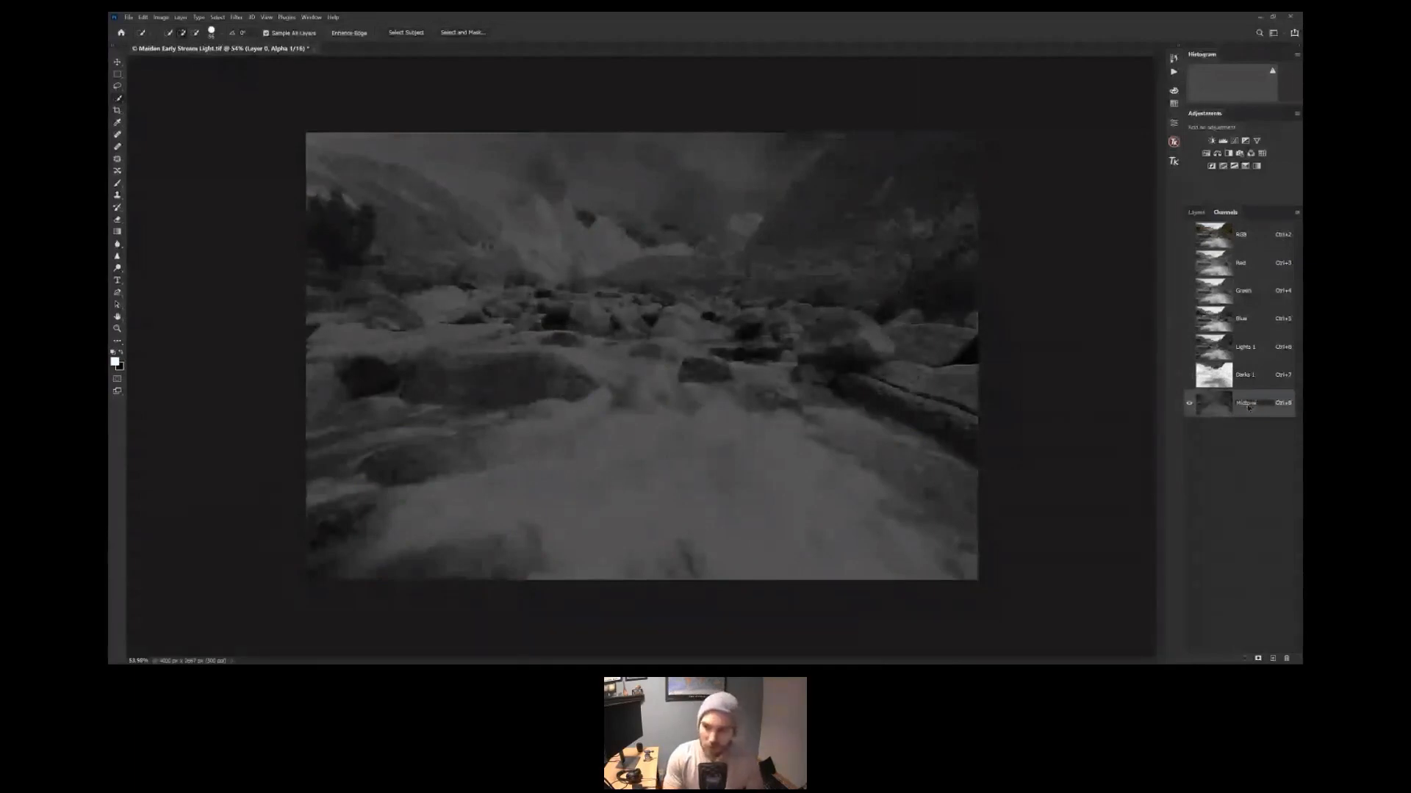
pyautogui.write(' 1')
pyautogui.press('Return')
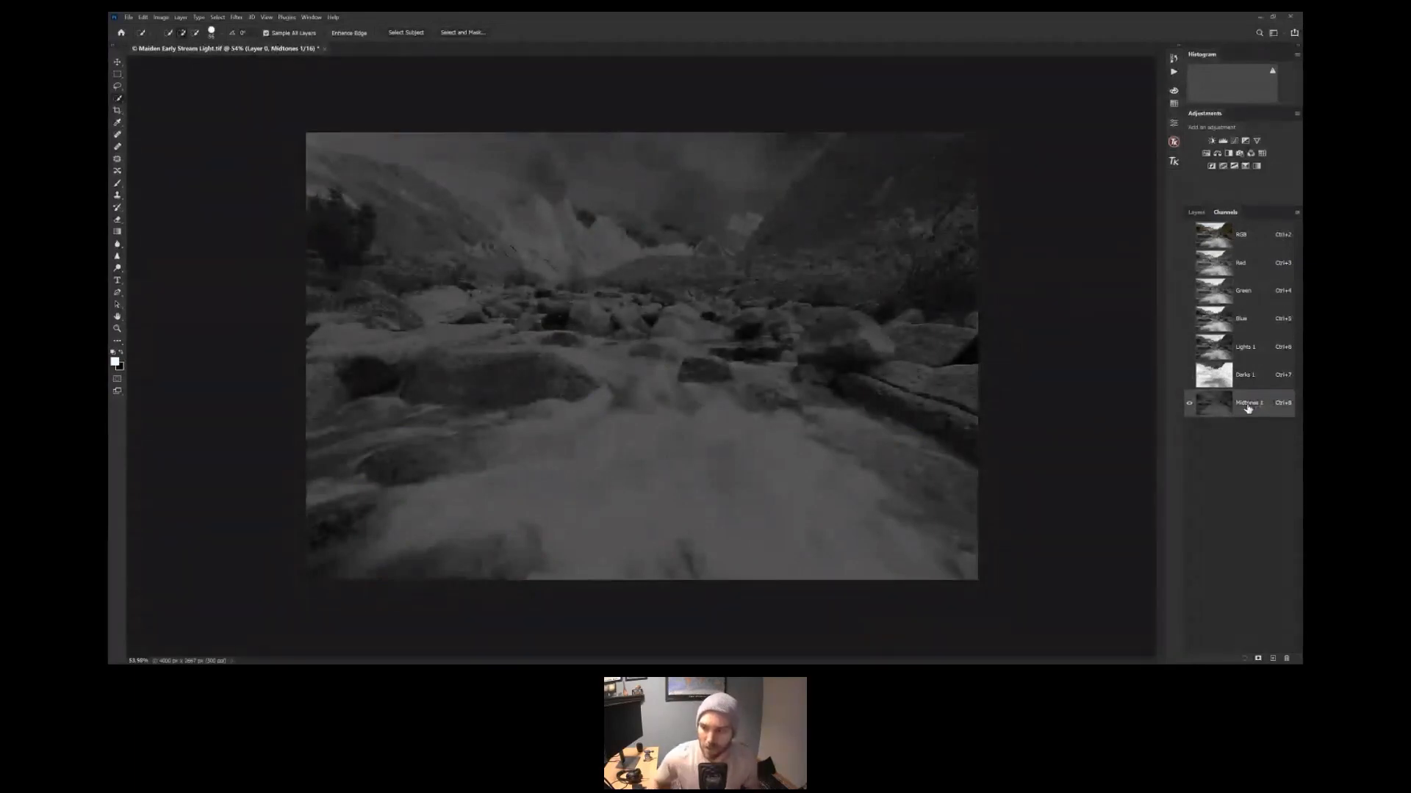
# Compare the Lights 1, Darks 1 and Midtones 1 channels as grayscale images
pyautogui.click(1244, 350)
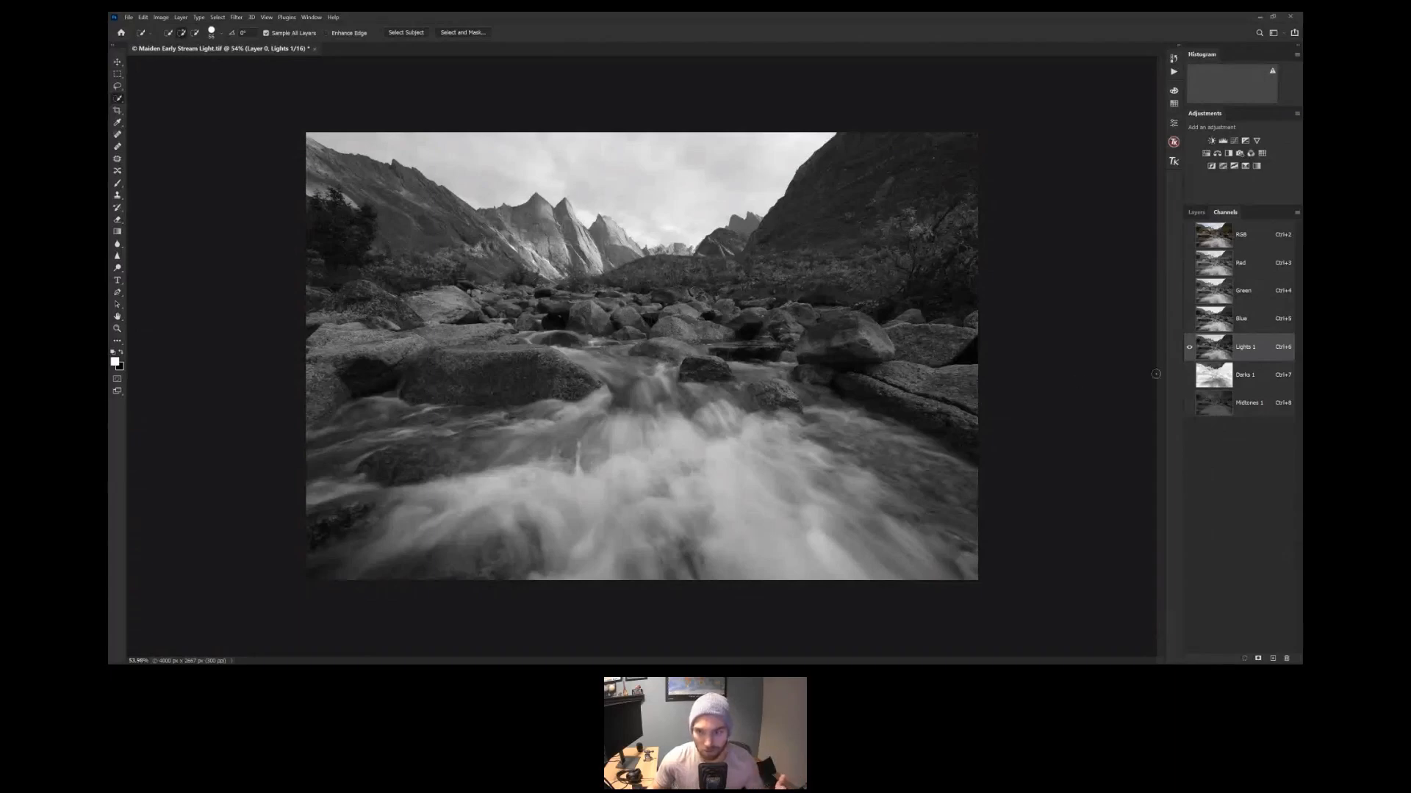
pyautogui.click(1234, 383)
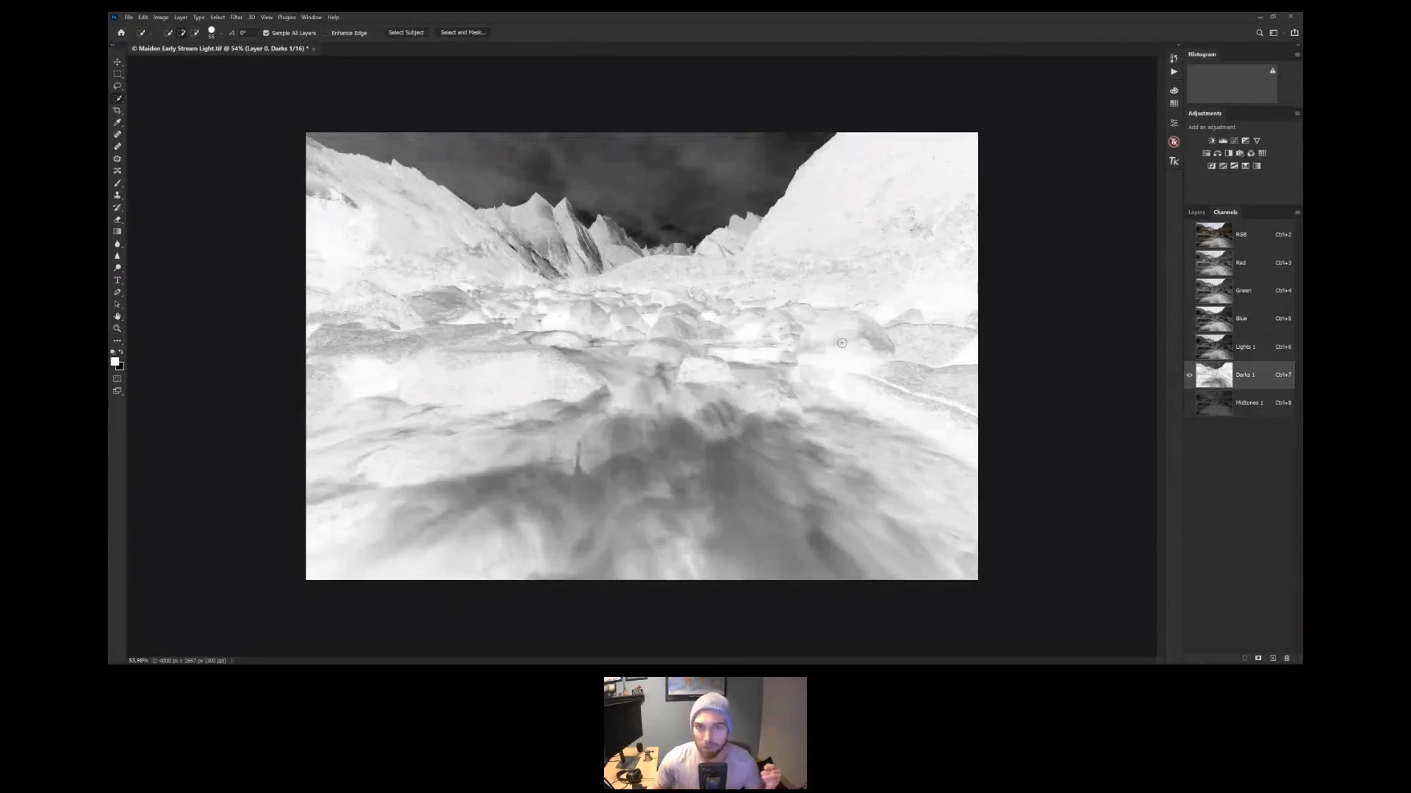
pyautogui.click(1216, 409)
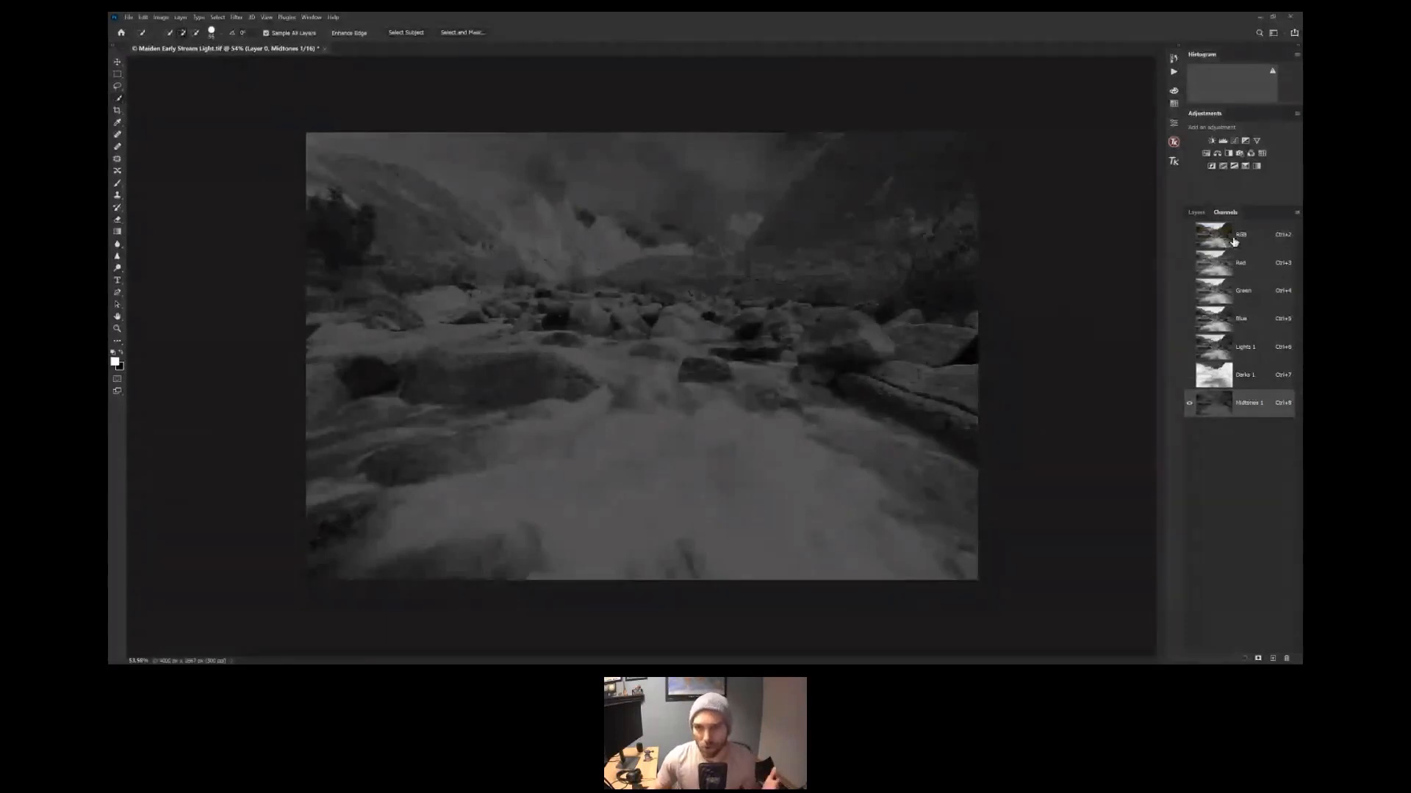
# Delete the Lights 1, Darks 1 and Midtones 1 alpha channels together, leaving the RGB composite displayed
pyautogui.click(1213, 350)
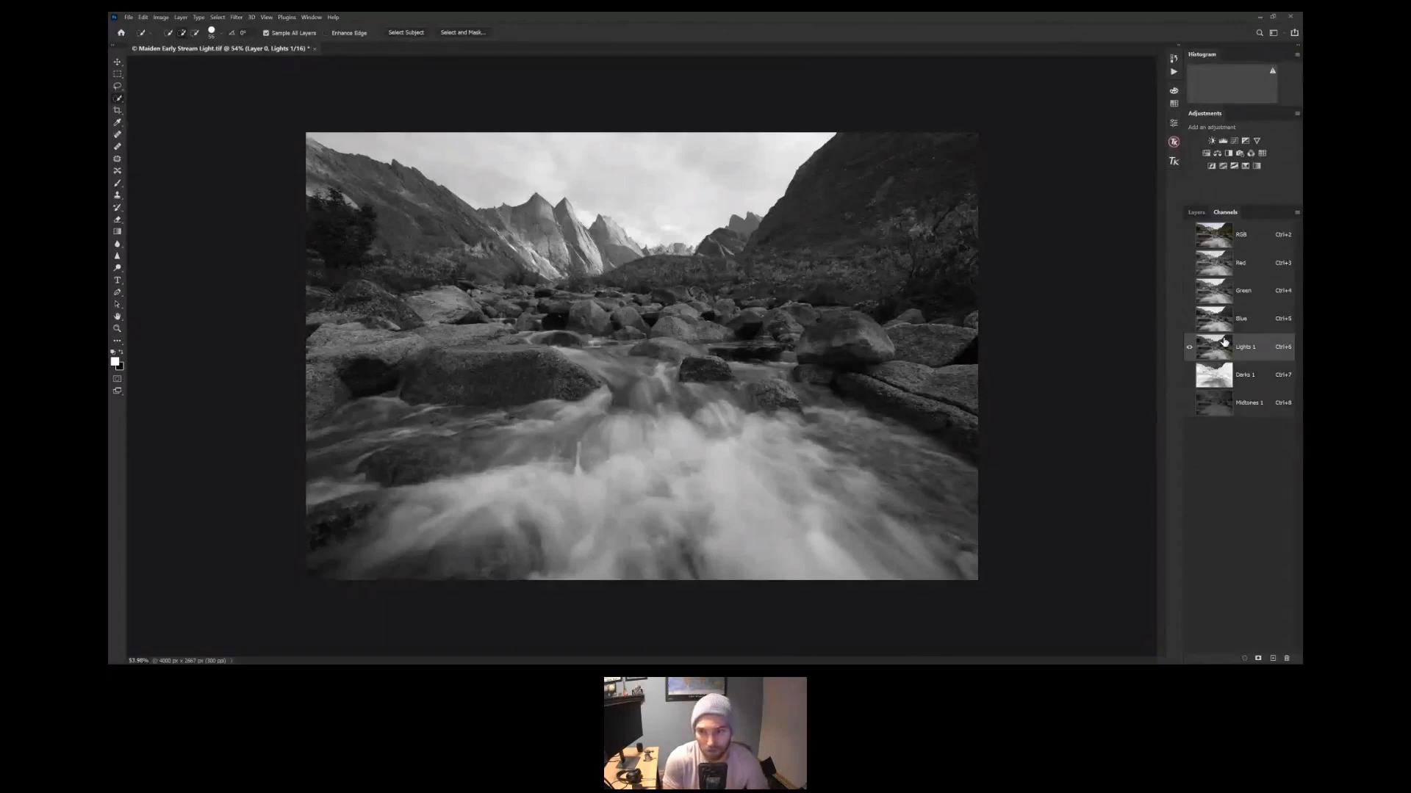
pyautogui.keyDown('shift'); pyautogui.click(1247, 404); pyautogui.keyUp('shift')
pyautogui.keyDown('ctrl'); pyautogui.click(1258, 379); pyautogui.keyUp('ctrl')
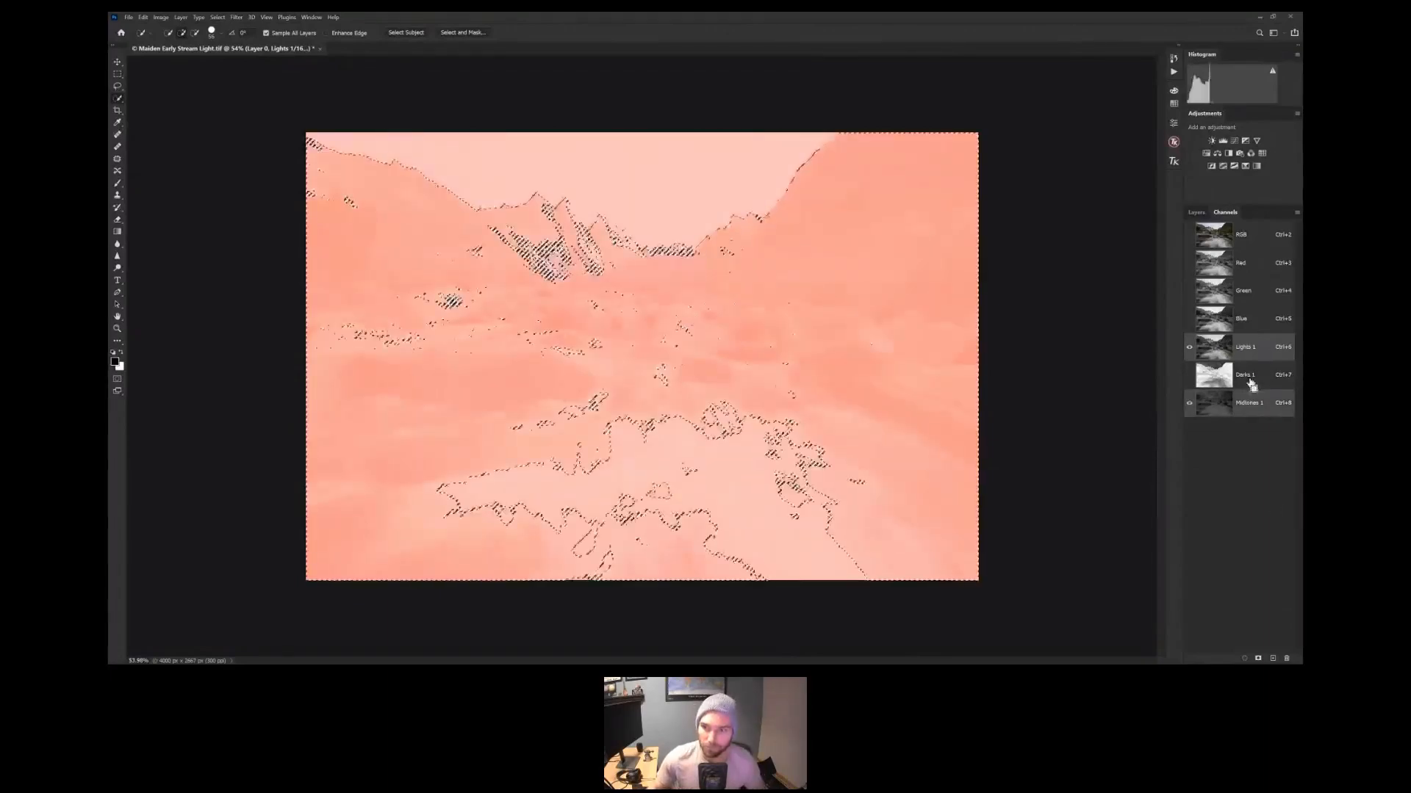
pyautogui.hotkey('ctrl', 'd')
pyautogui.keyDown('shift'); pyautogui.click(1258, 376); pyautogui.keyUp('shift')
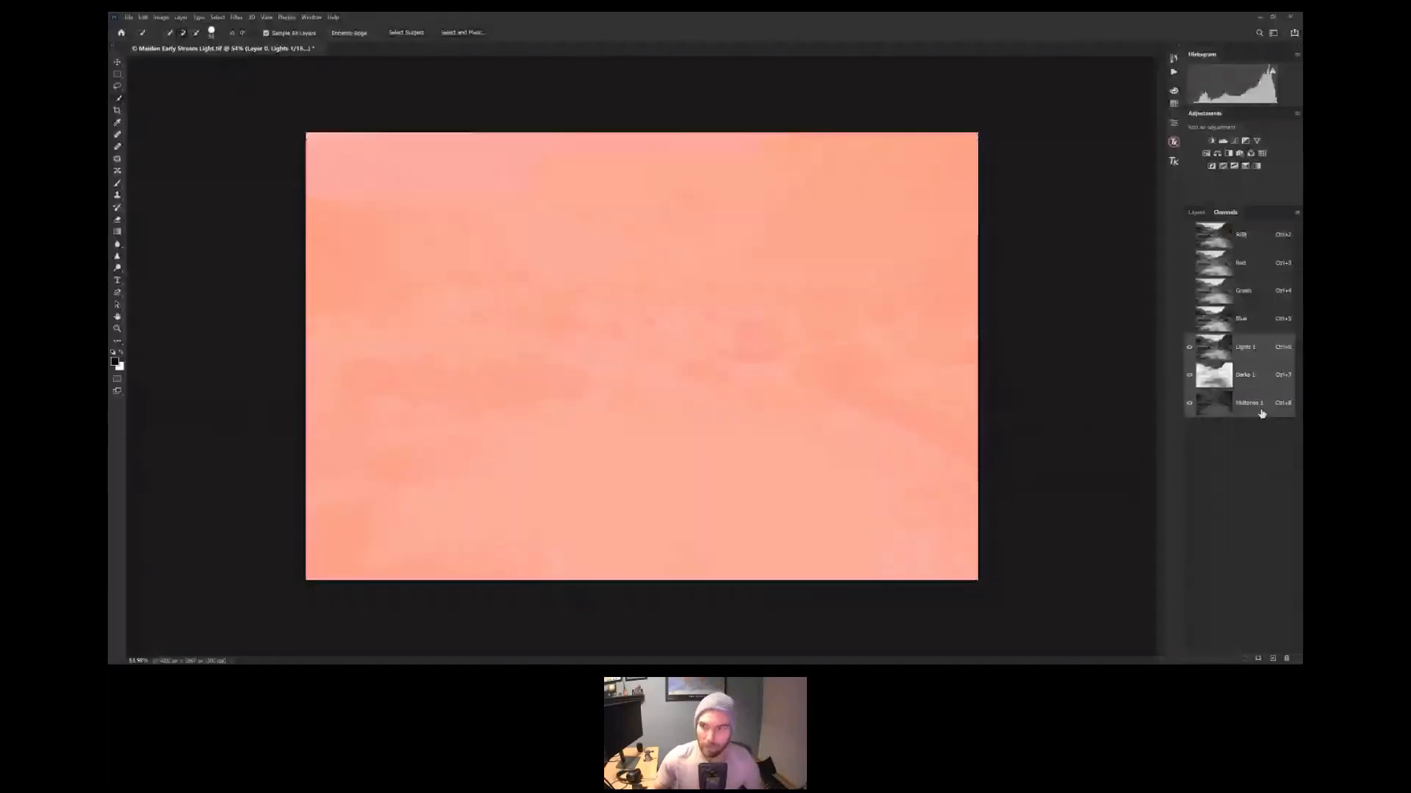
pyautogui.hotkey('ctrl', '2')
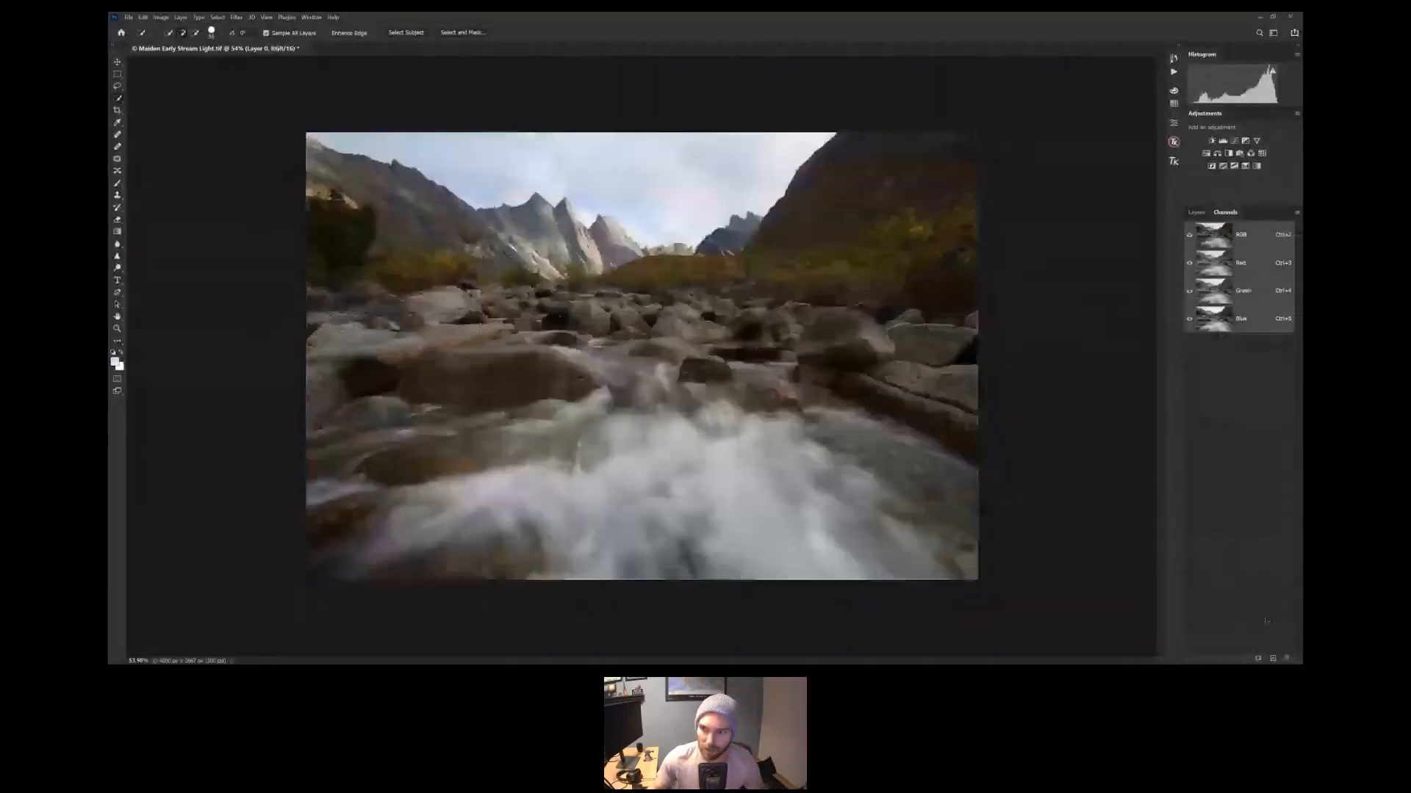
# Generate a Lights 1 mask from the composite with TK Basic V6, and inspect the Rapid Mask channel it adds
pyautogui.click(1197, 212)
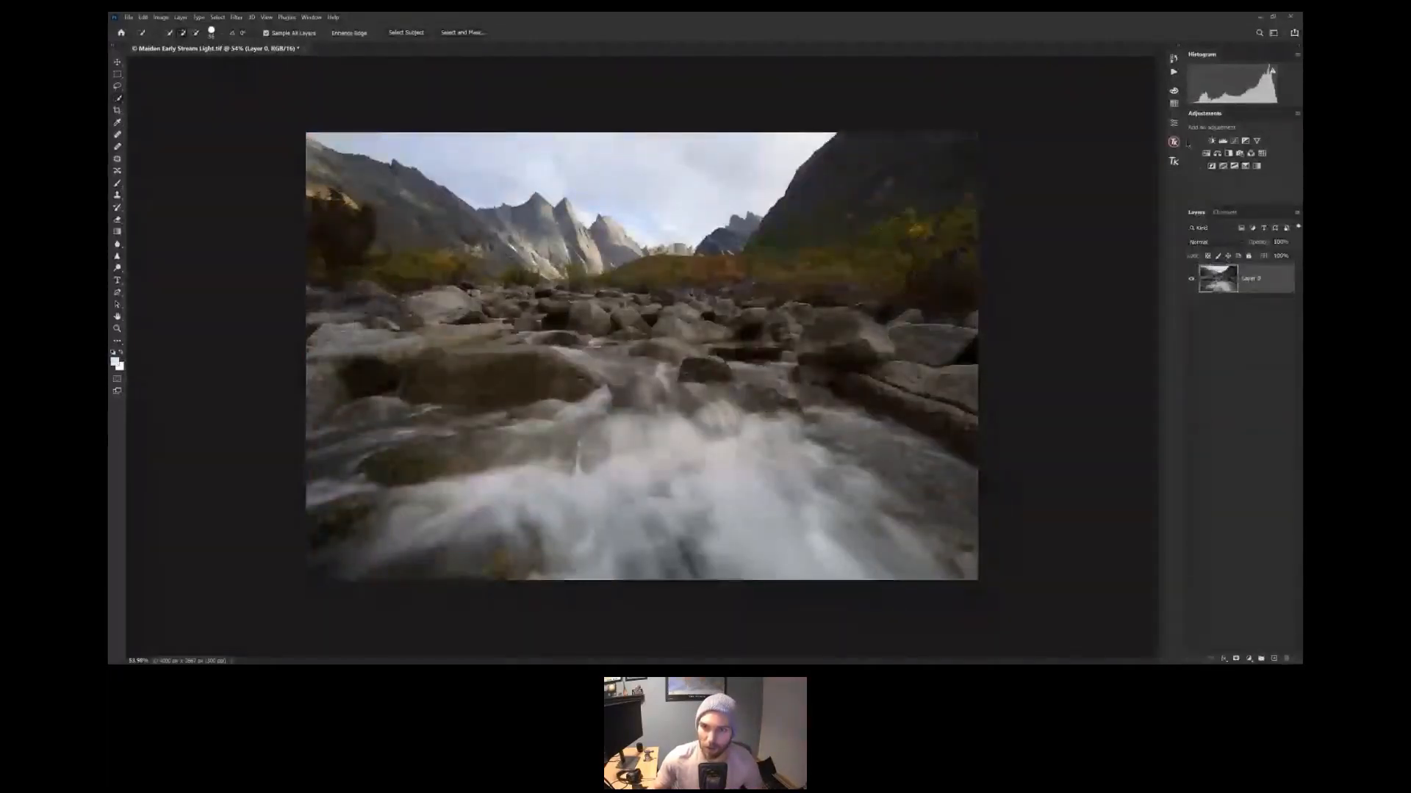
pyautogui.click(1174, 143)
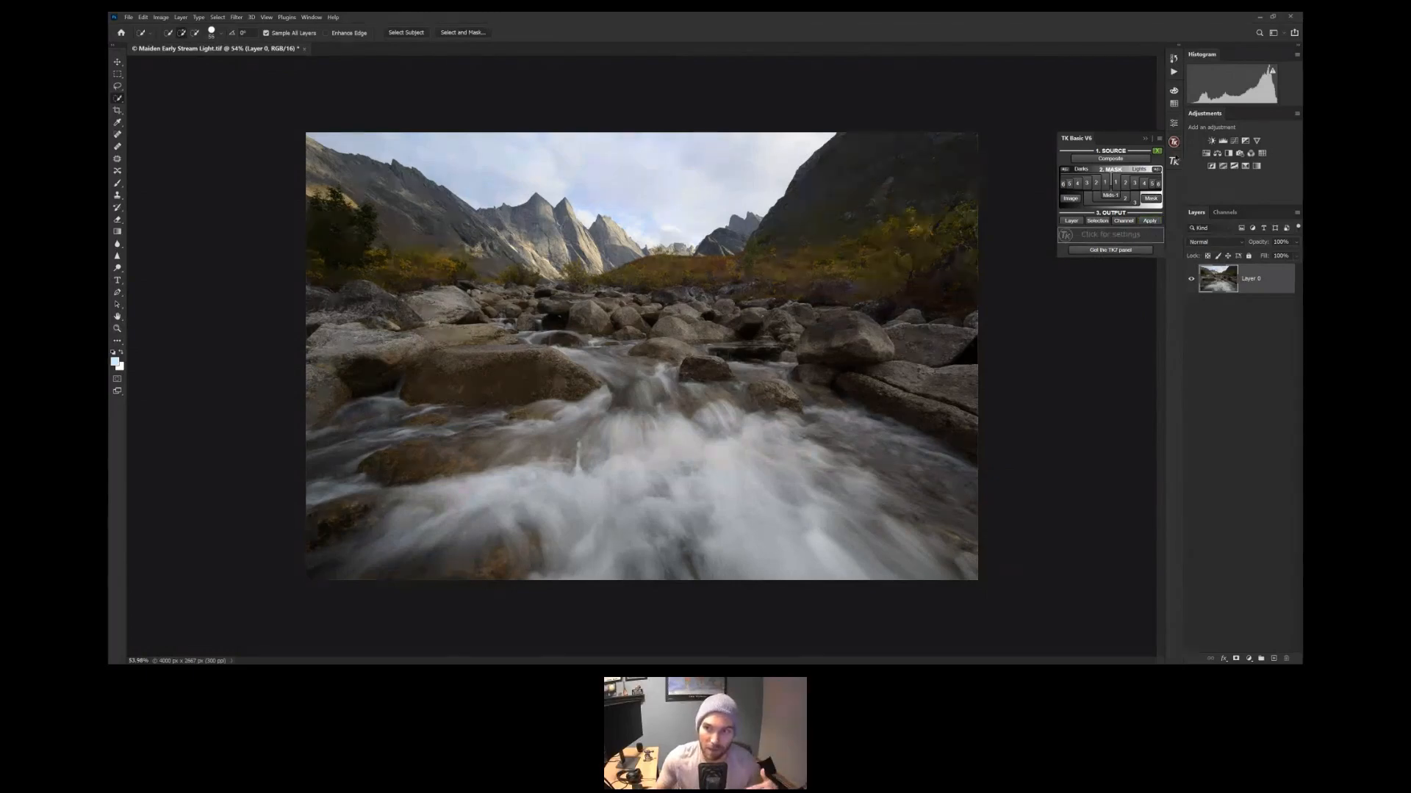
pyautogui.click(1174, 161)
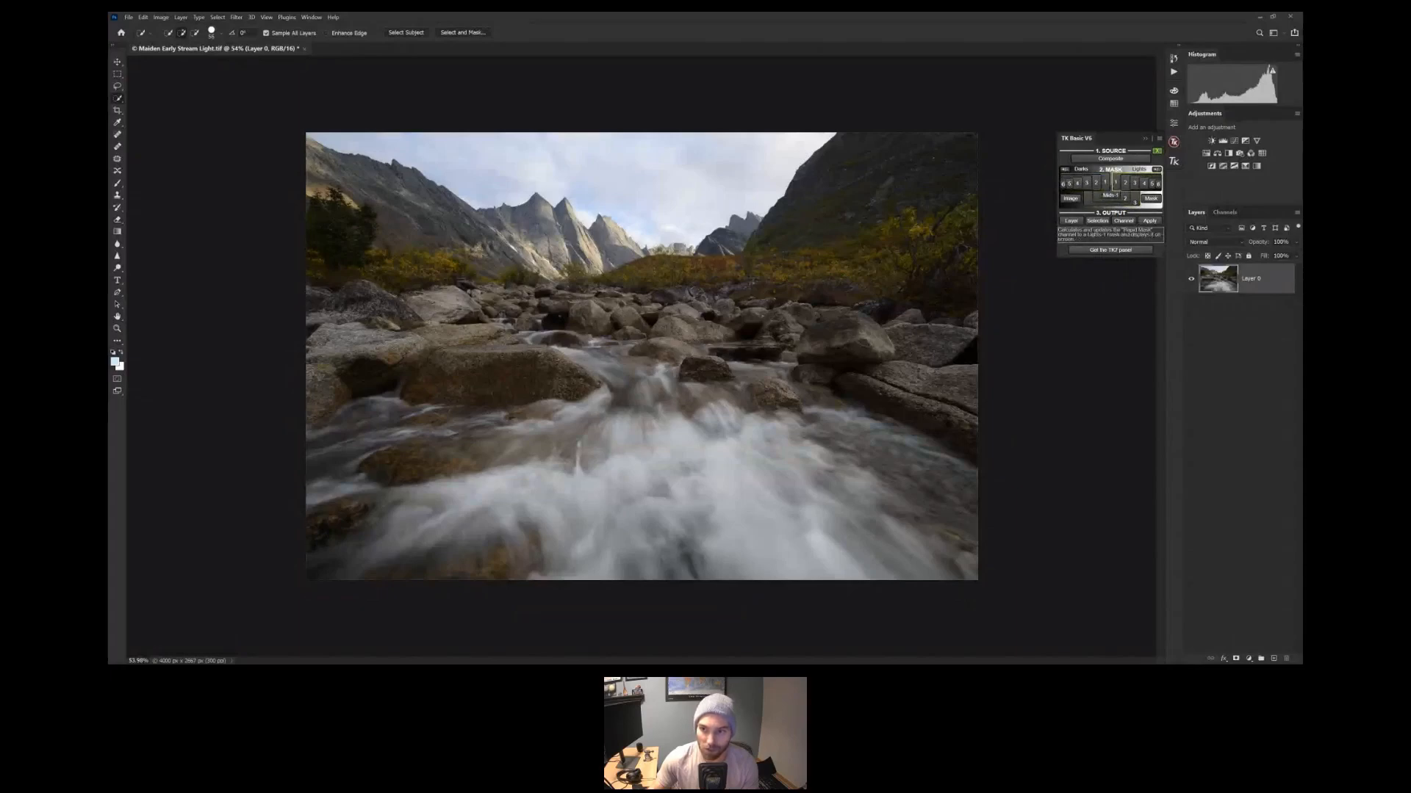
pyautogui.click(1115, 182)
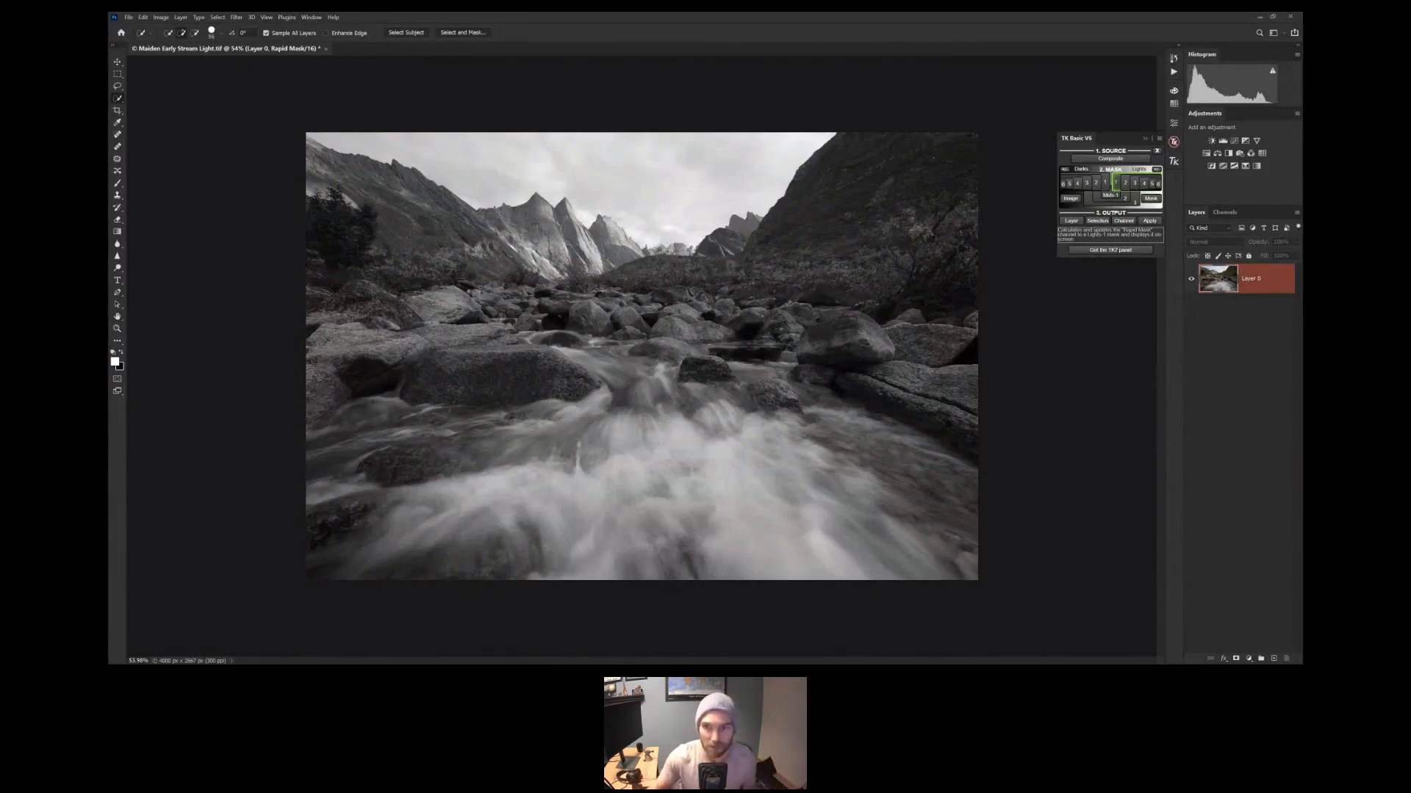
pyautogui.click(1232, 215)
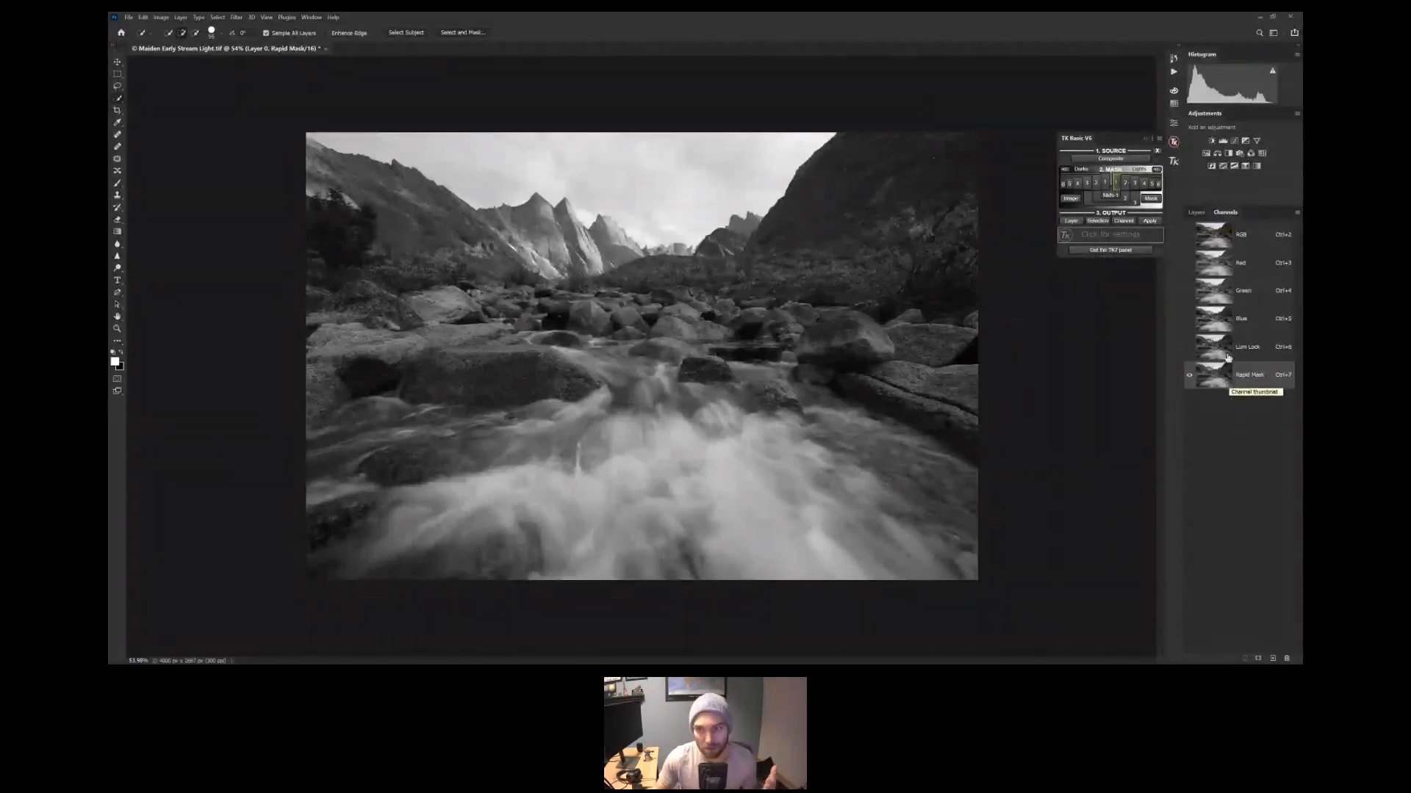
pyautogui.click(1197, 213)
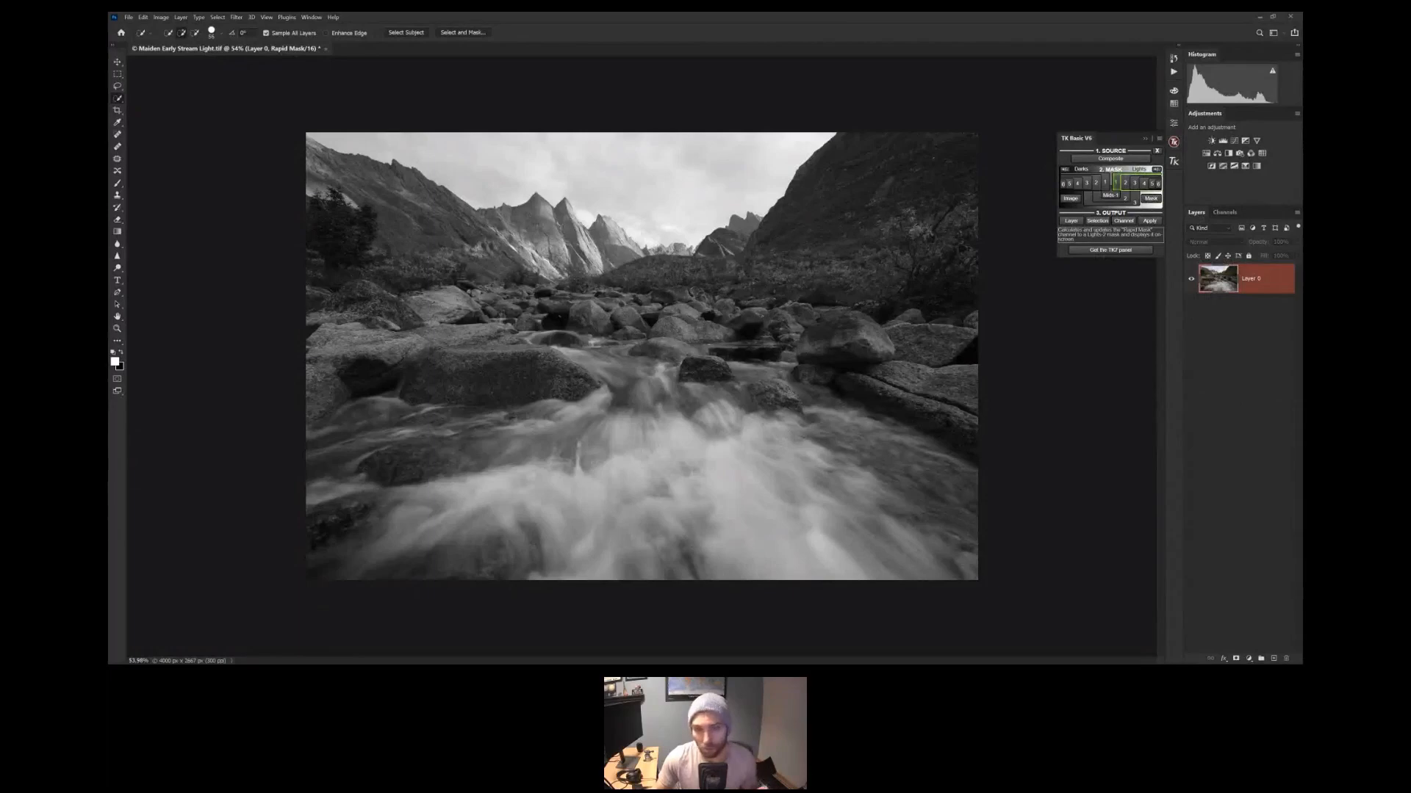
# Compare the Lights 1 and Lights 2 masks, and preview the progressively narrower Lights 3, Lights 4 and Lights 5 masks
pyautogui.click(1124, 183)
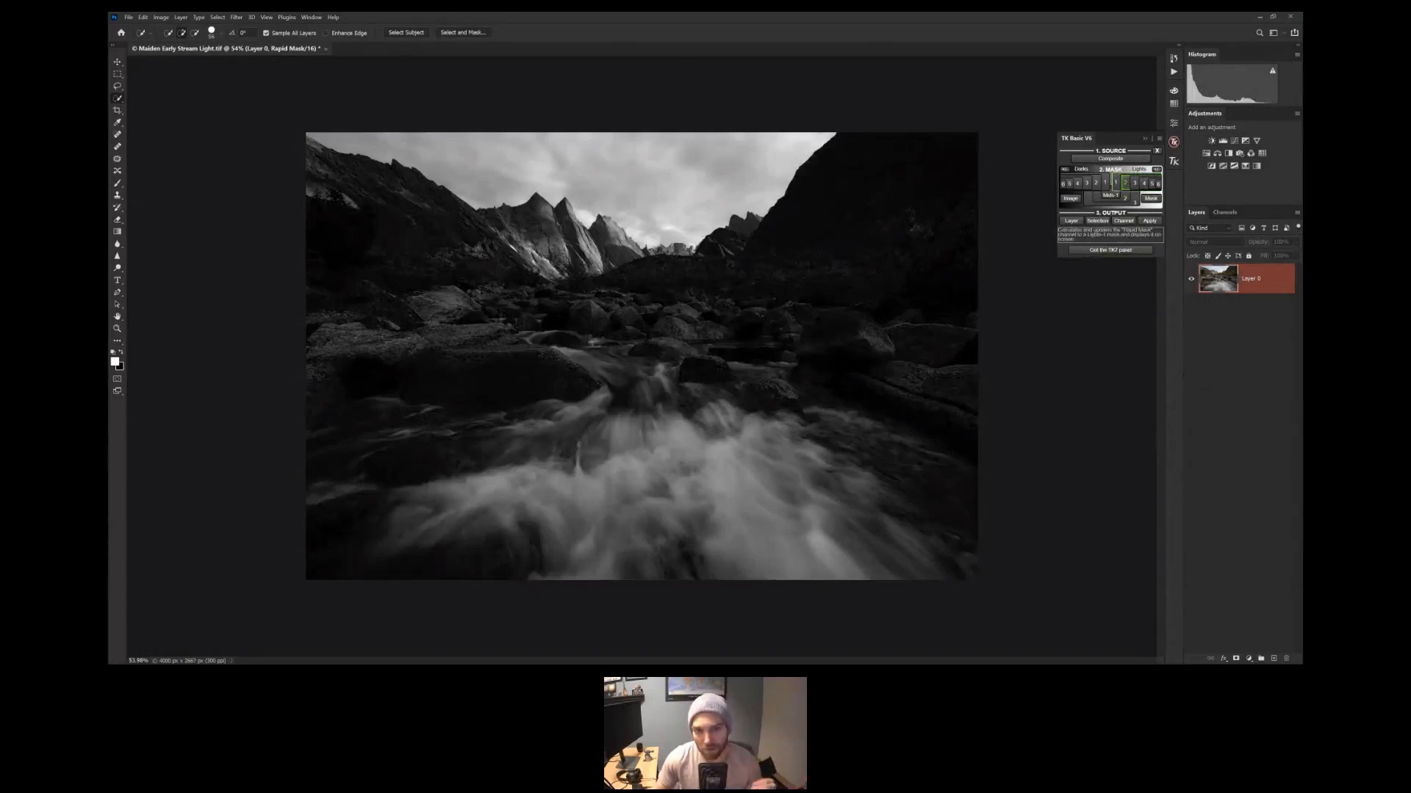
pyautogui.click(1116, 183)
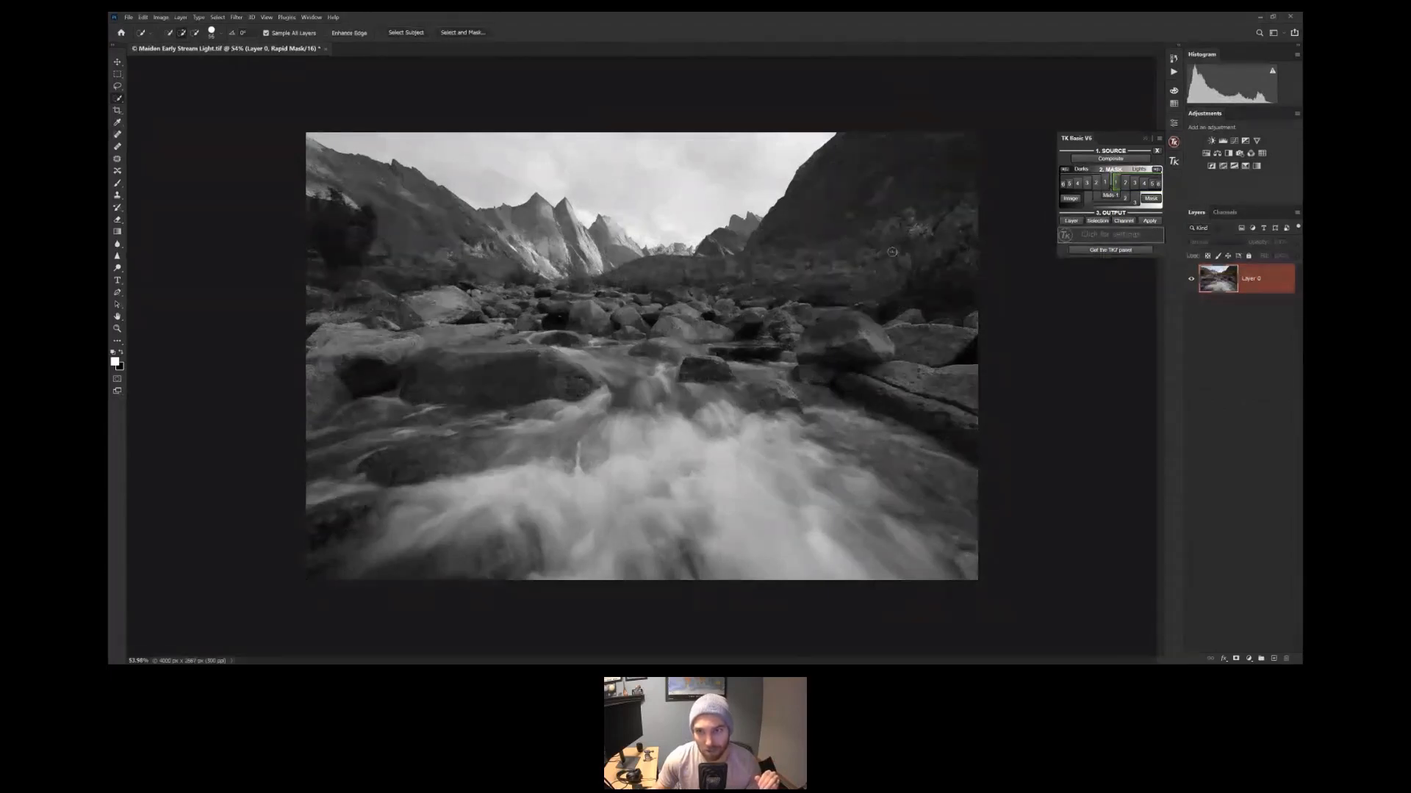
pyautogui.click(1125, 183)
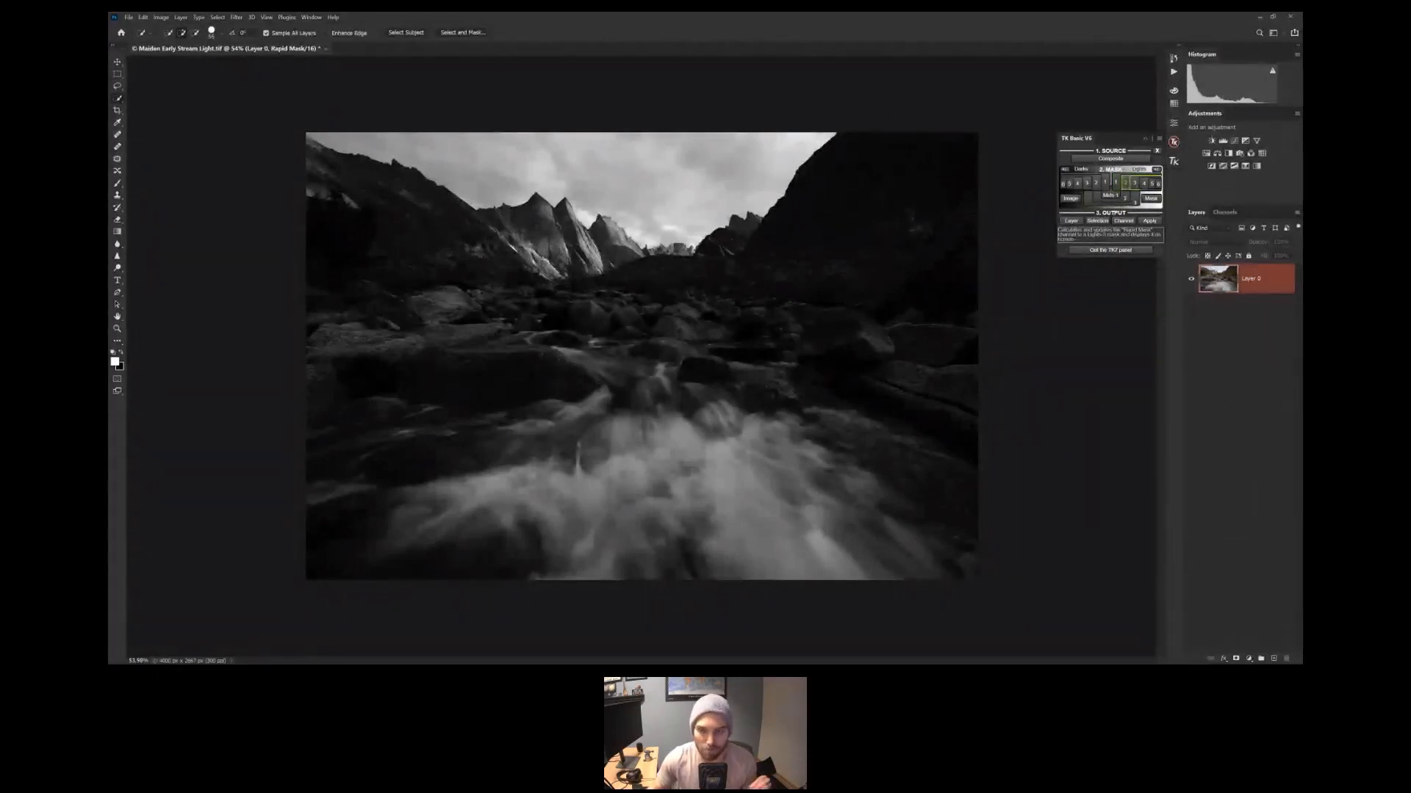
pyautogui.click(1134, 183)
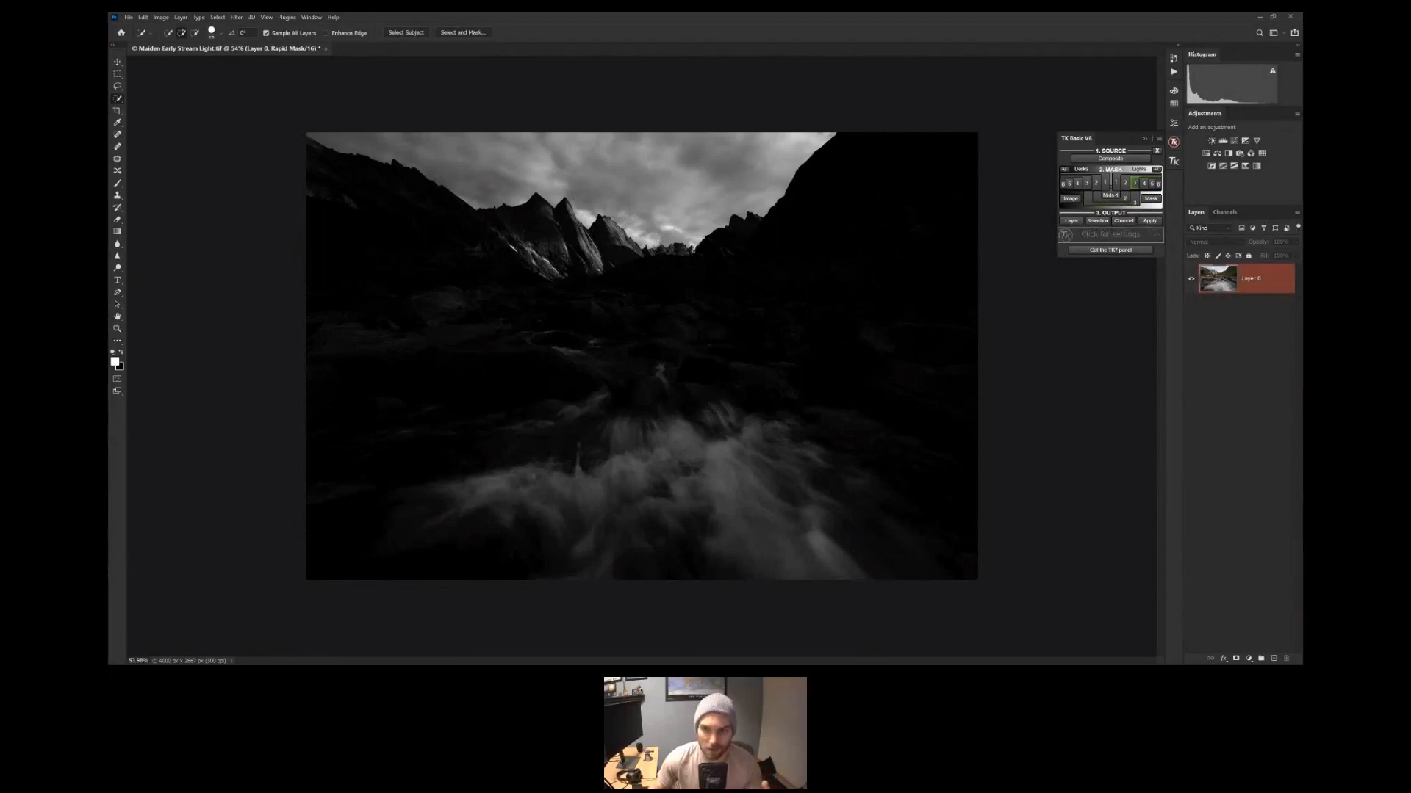
pyautogui.click(1143, 183)
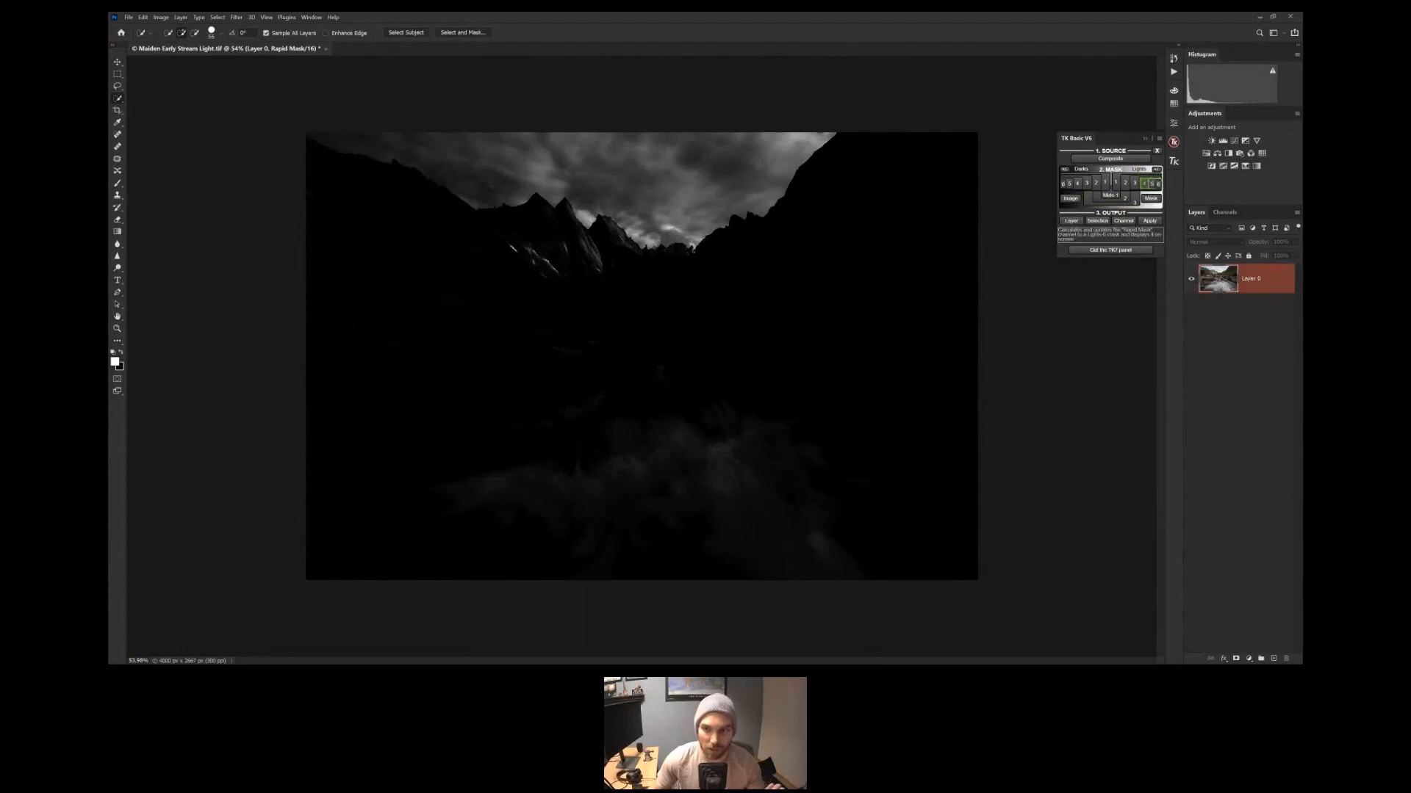
pyautogui.click(1152, 183)
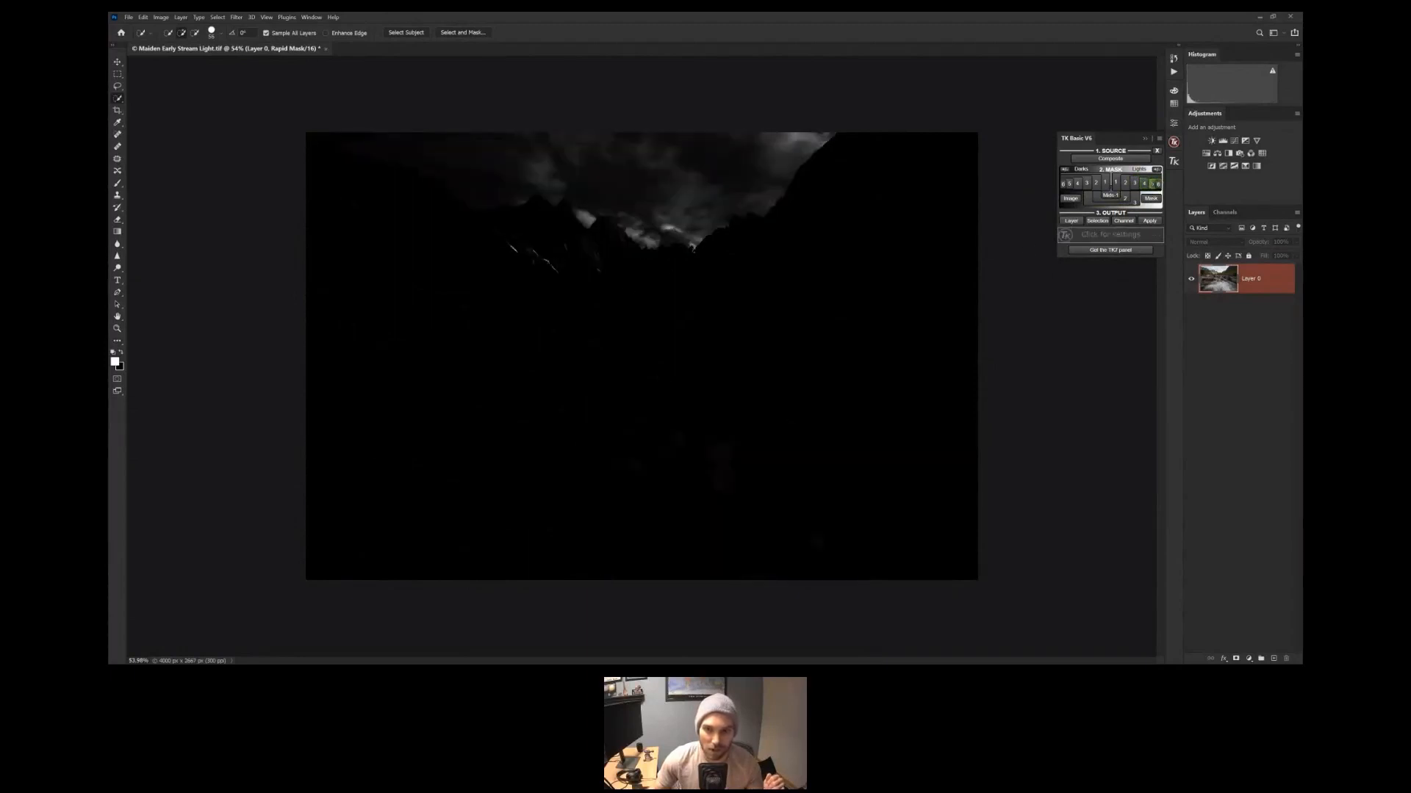
# Preview the very narrow Lights 6 mask, and compare the Lights 1, Lights 2 and Lights 3 masks again
pyautogui.click(1157, 183)
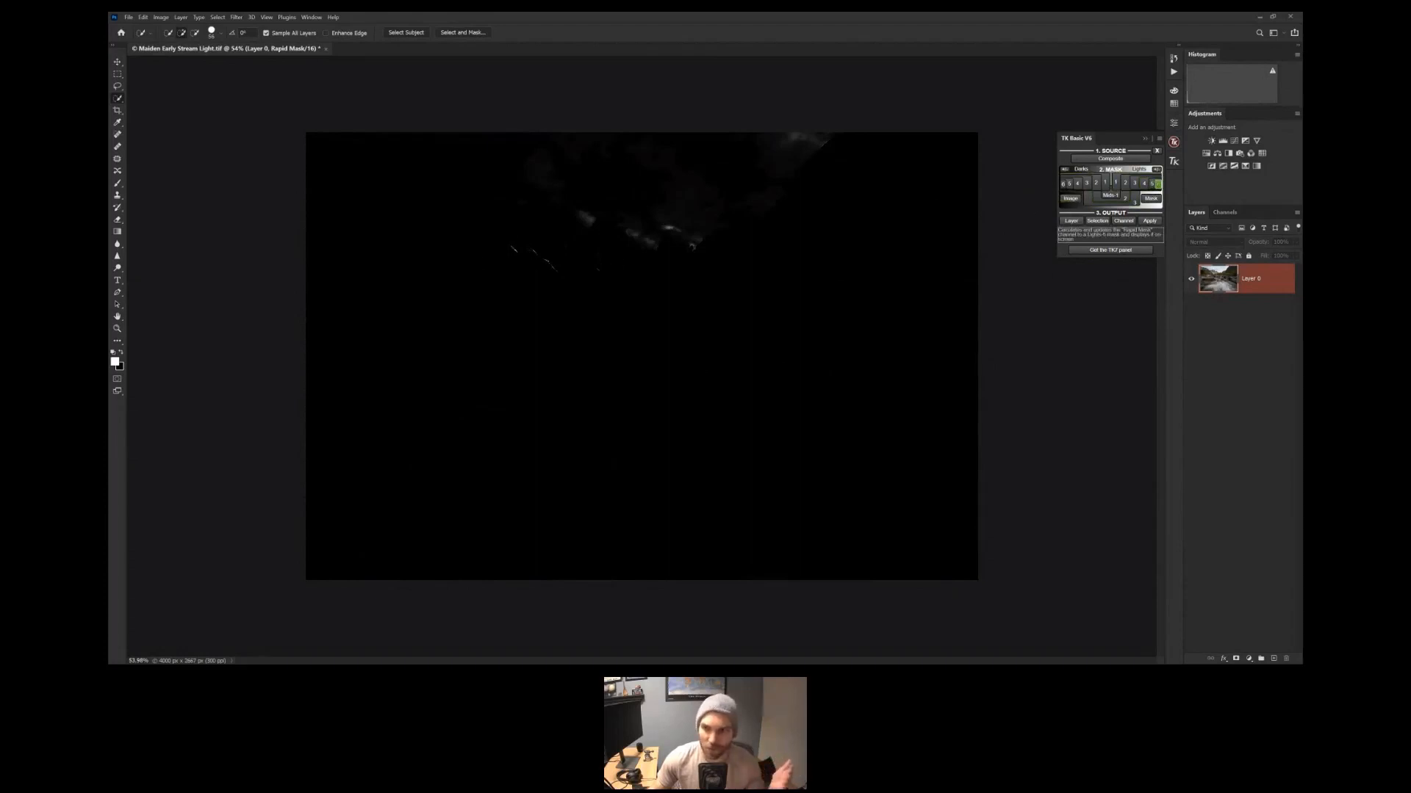
pyautogui.click(1115, 183)
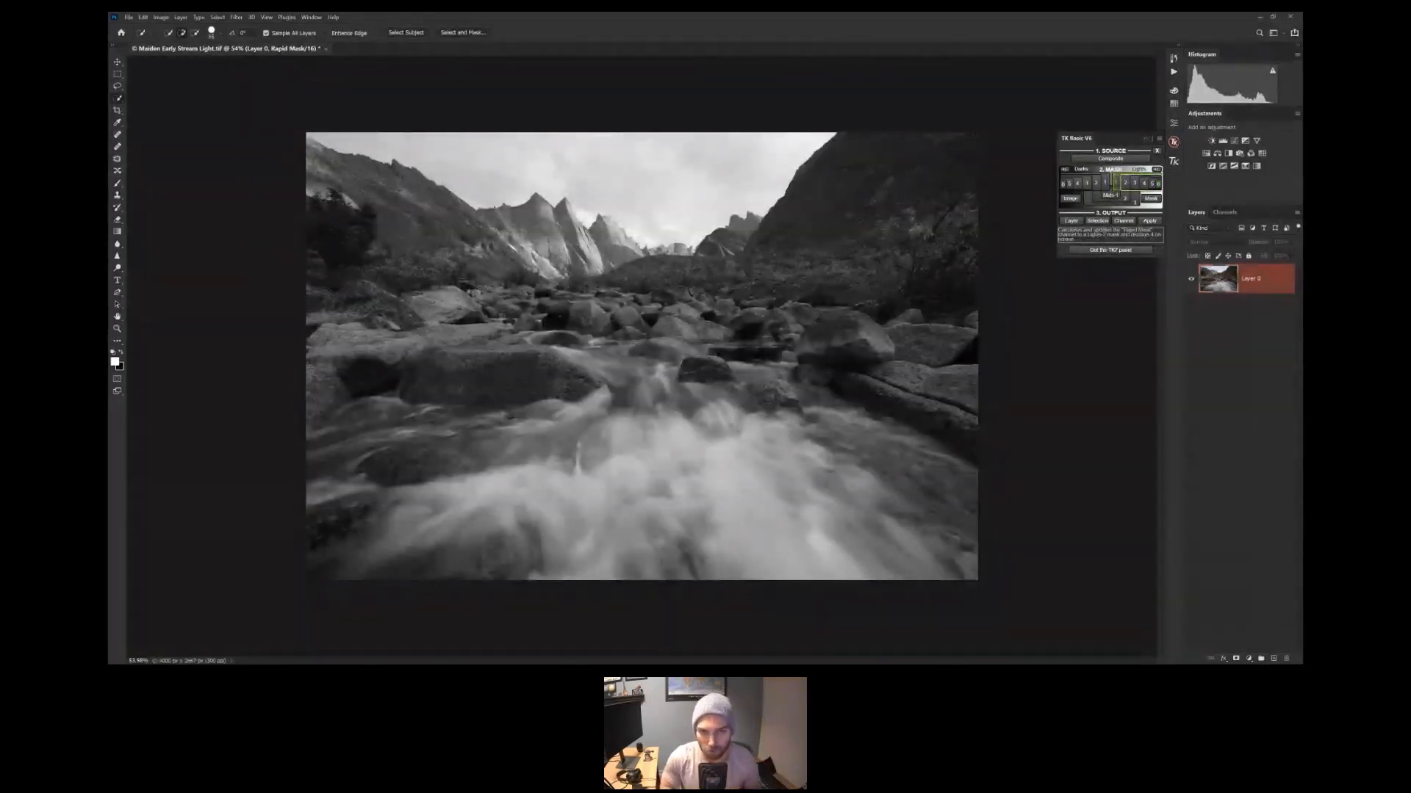
pyautogui.click(1125, 183)
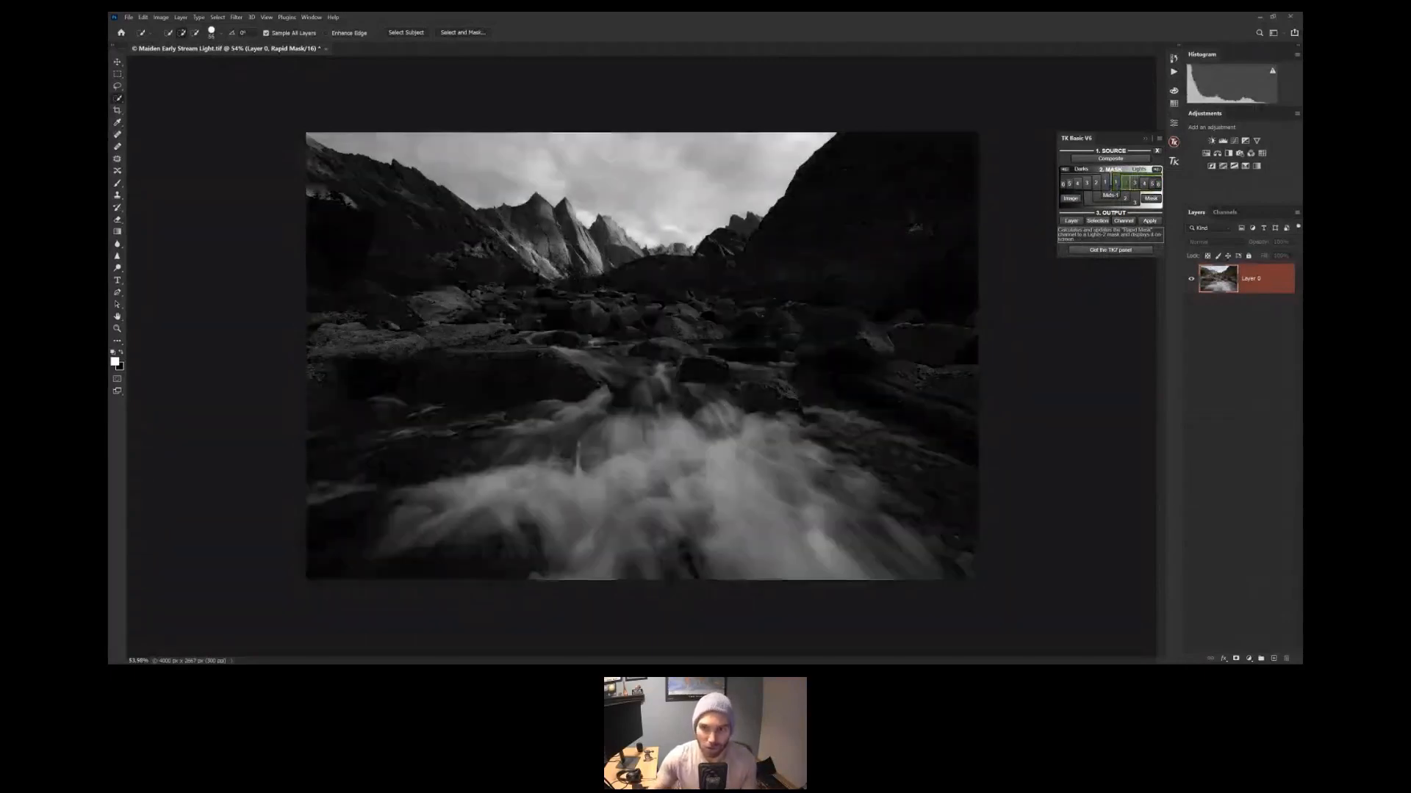
pyautogui.click(1135, 183)
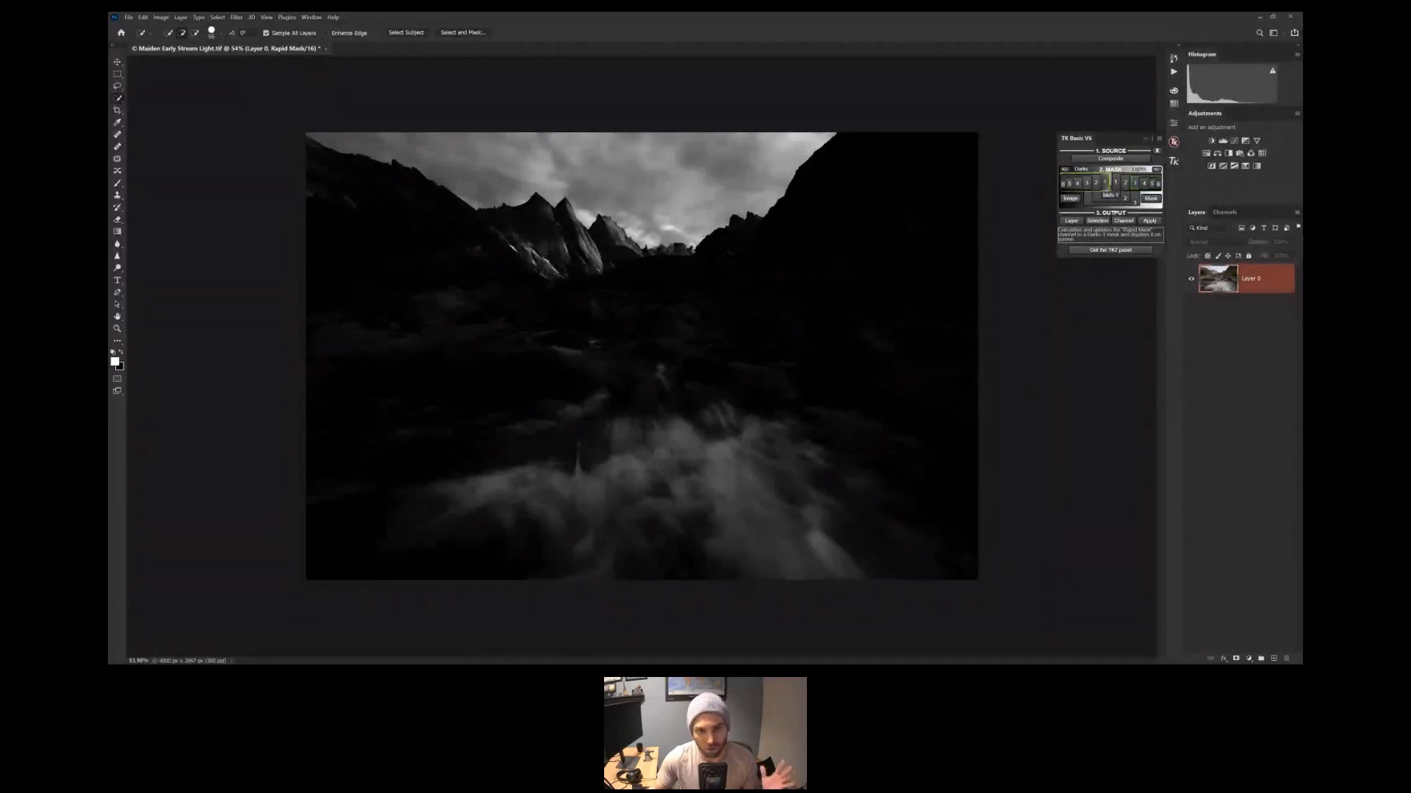
# Preview the progressively narrower Darks 1 to Darks 5 masks, and view the midtones mask options
pyautogui.click(1105, 182)
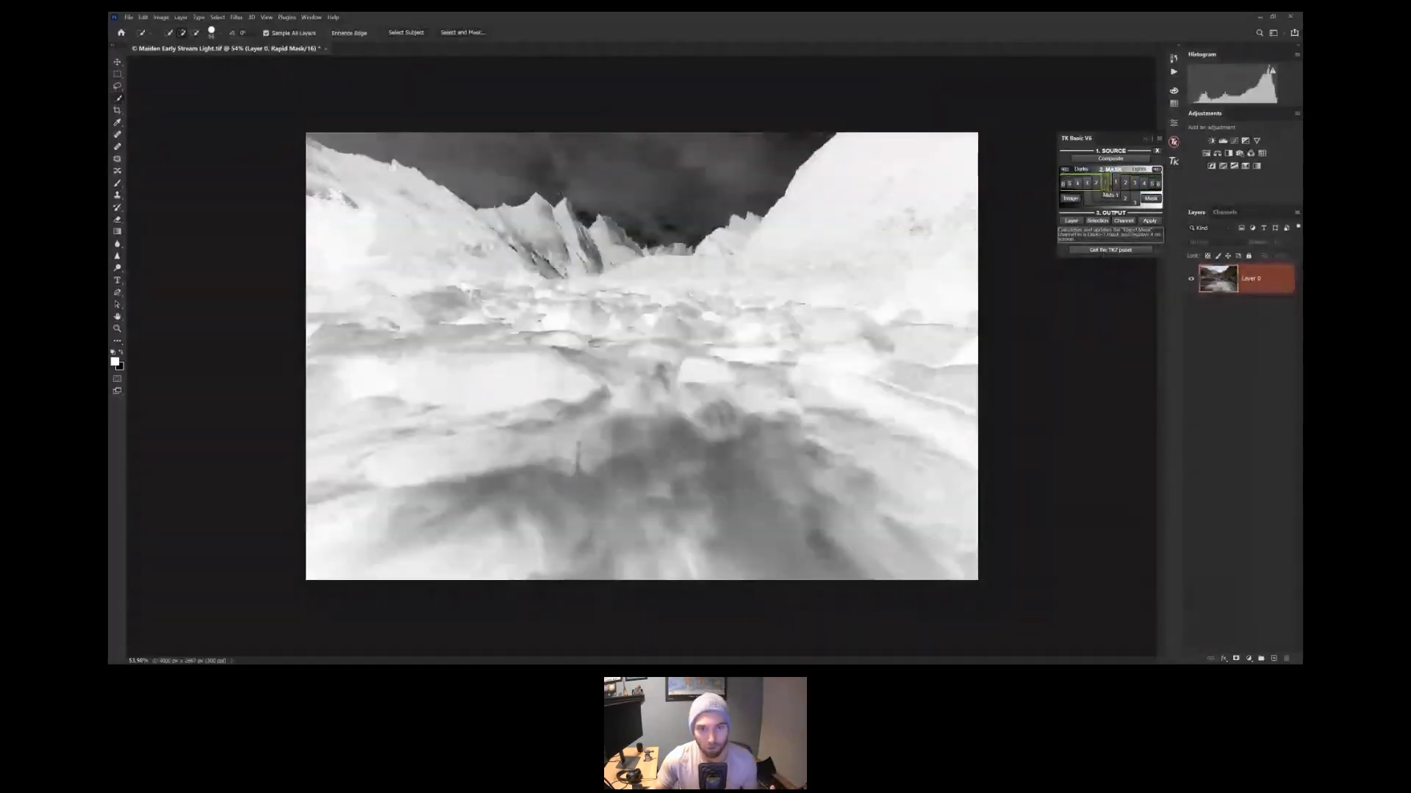
pyautogui.click(1096, 183)
pyautogui.click(1087, 183)
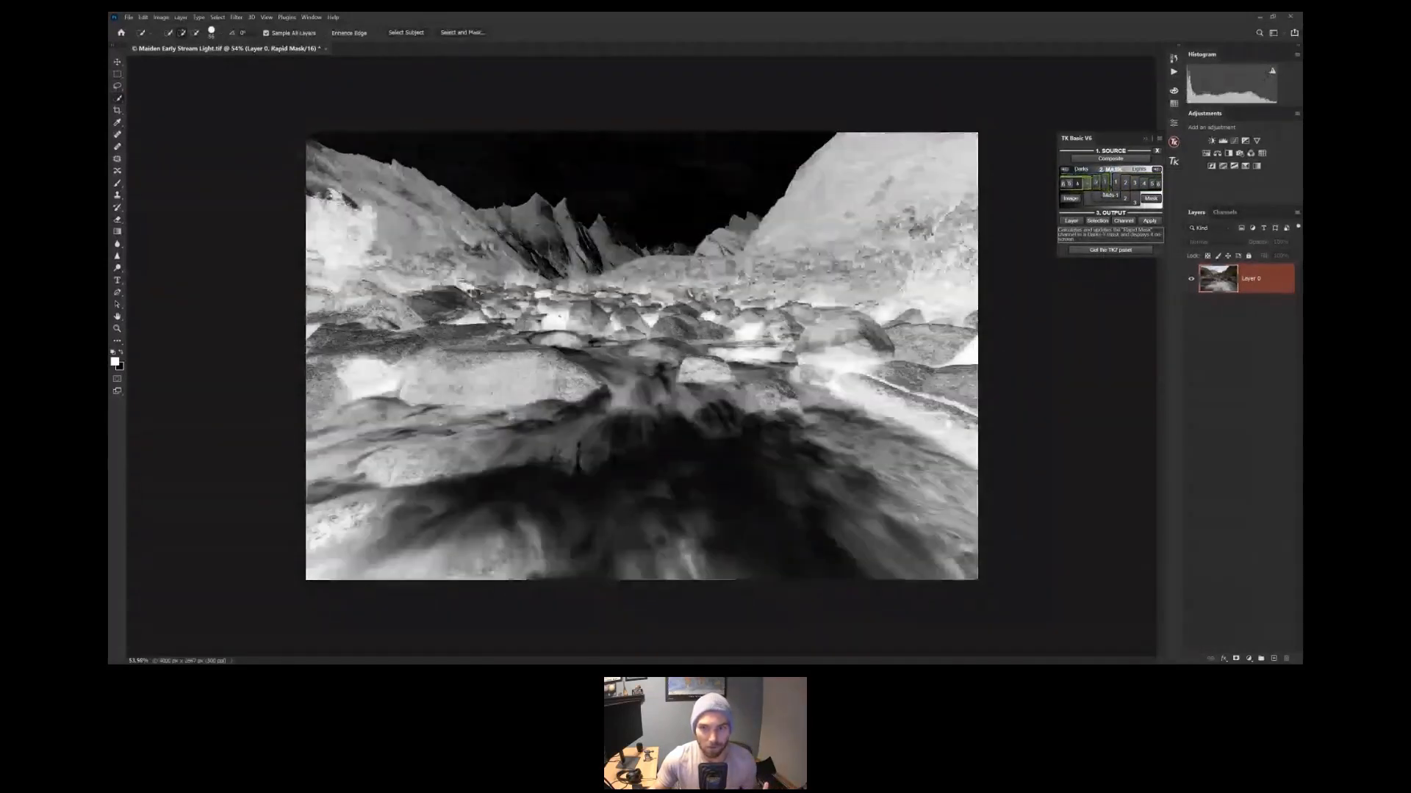
pyautogui.click(1077, 183)
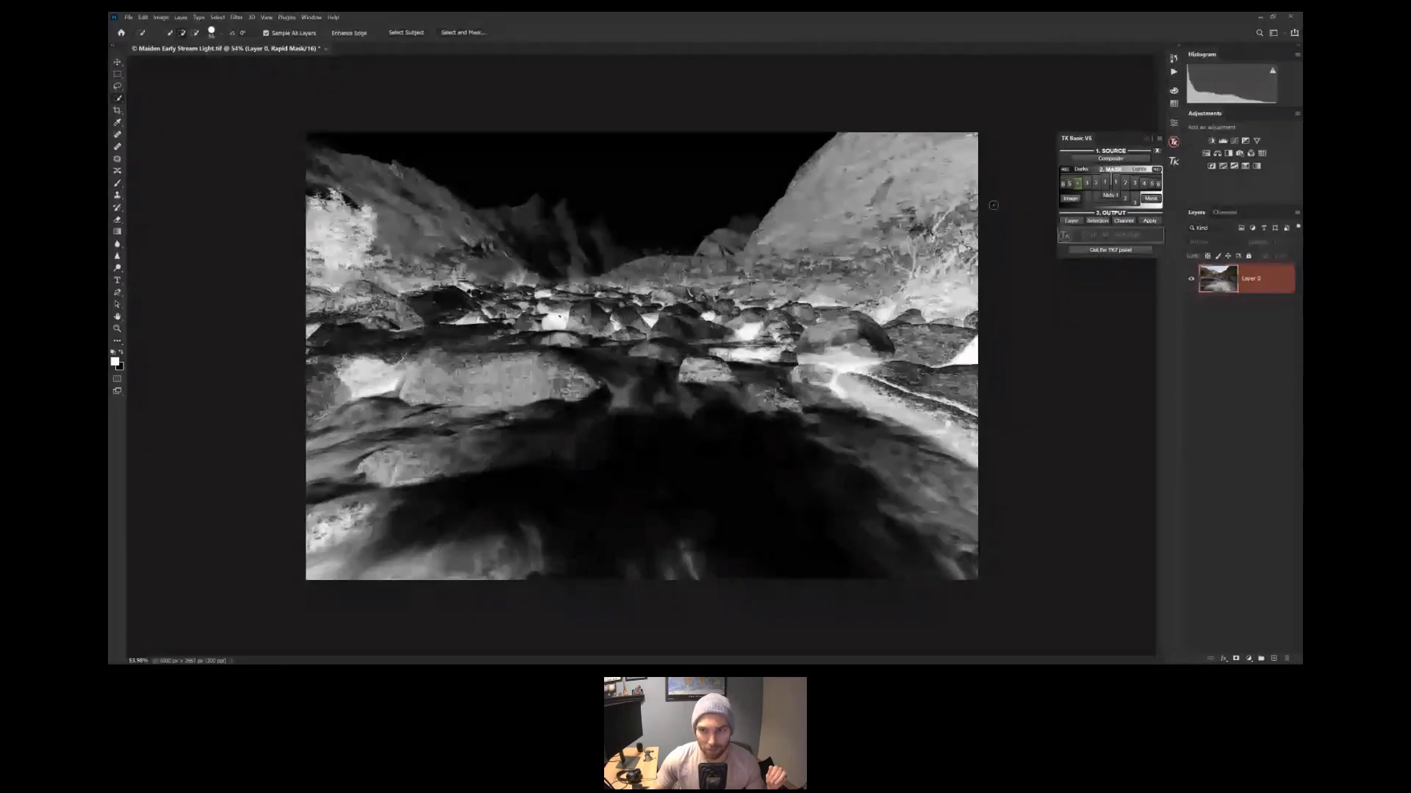
pyautogui.click(1064, 184)
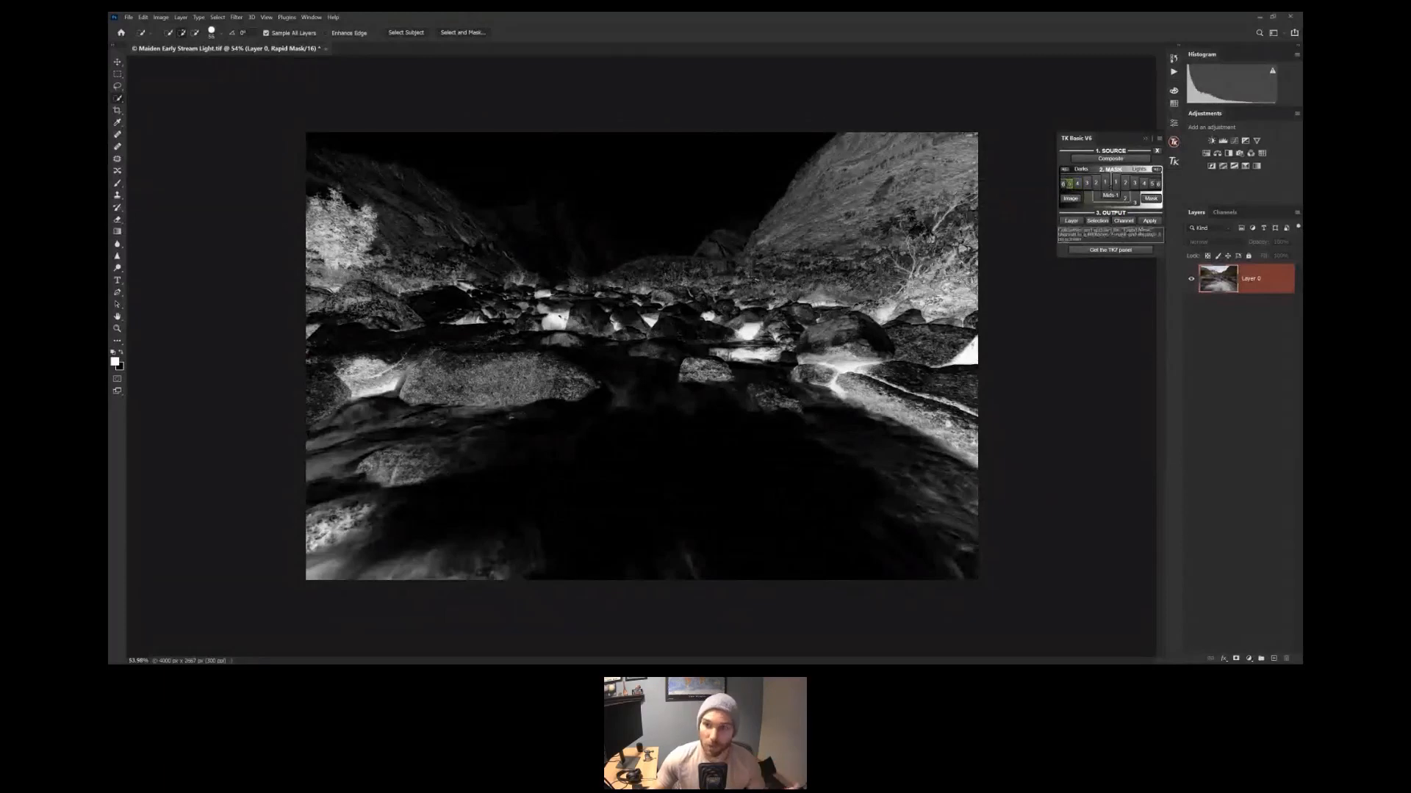
pyautogui.click(1109, 195)
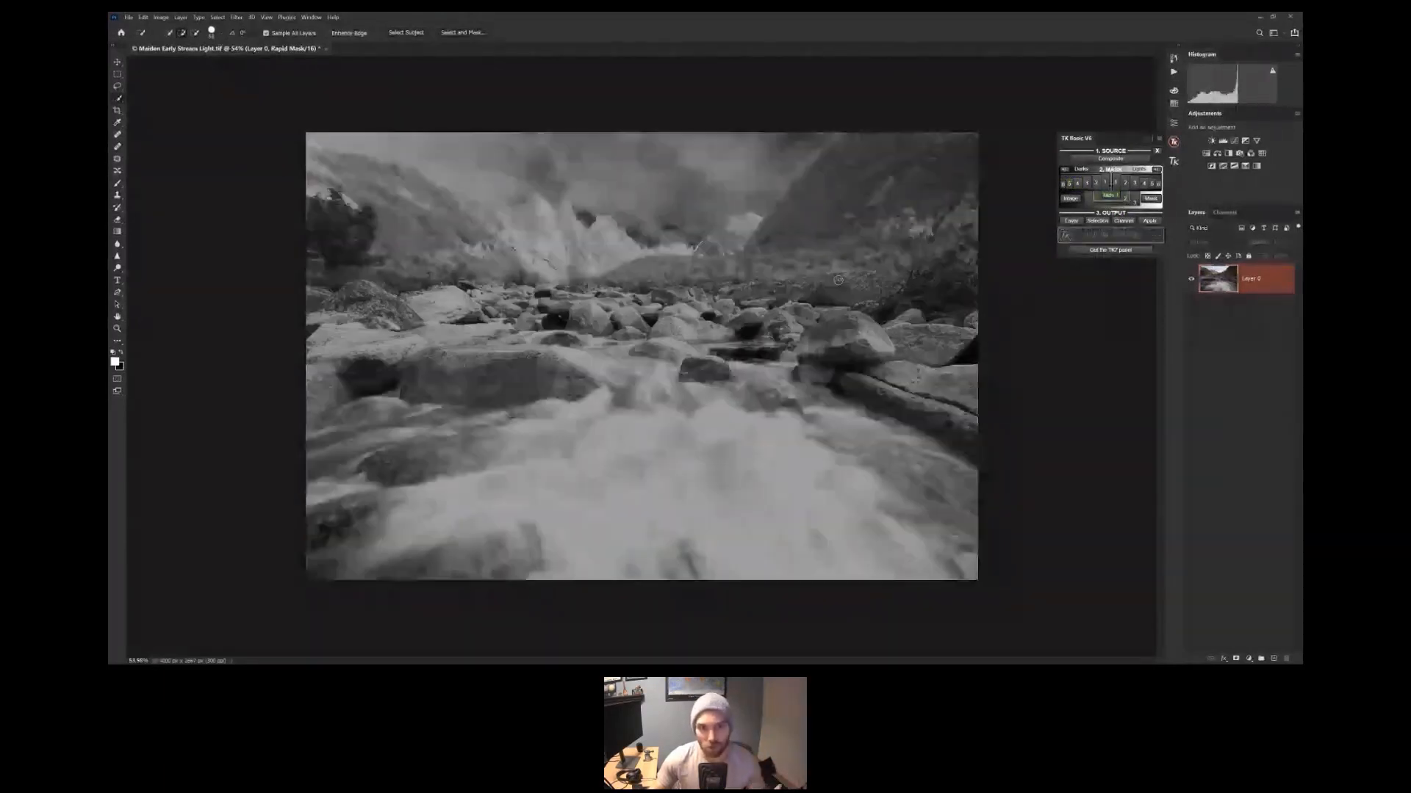
pyautogui.click(1109, 195)
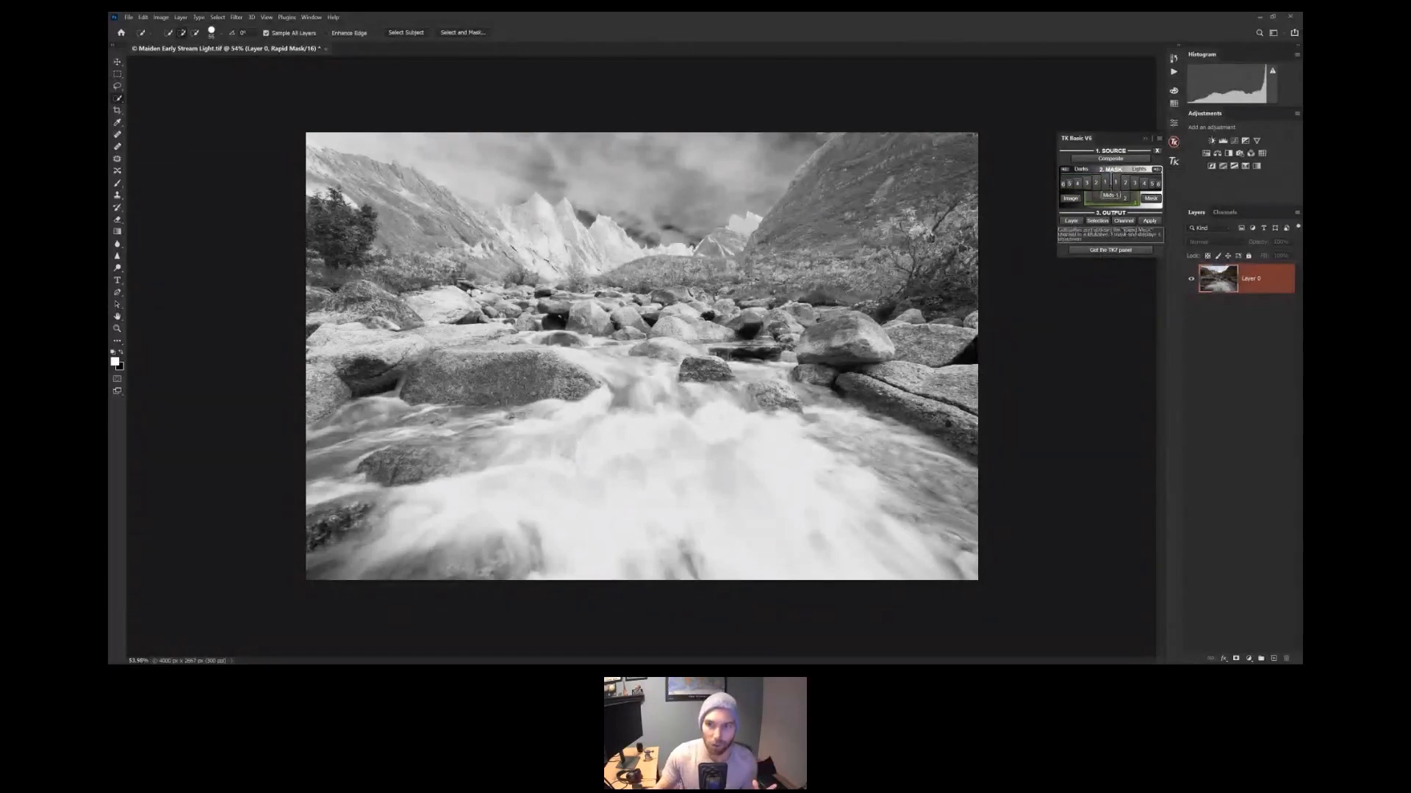
# Generate a Lights 2 mask and switch back and forth between the color image and the mask to compare them
pyautogui.click(1125, 183)
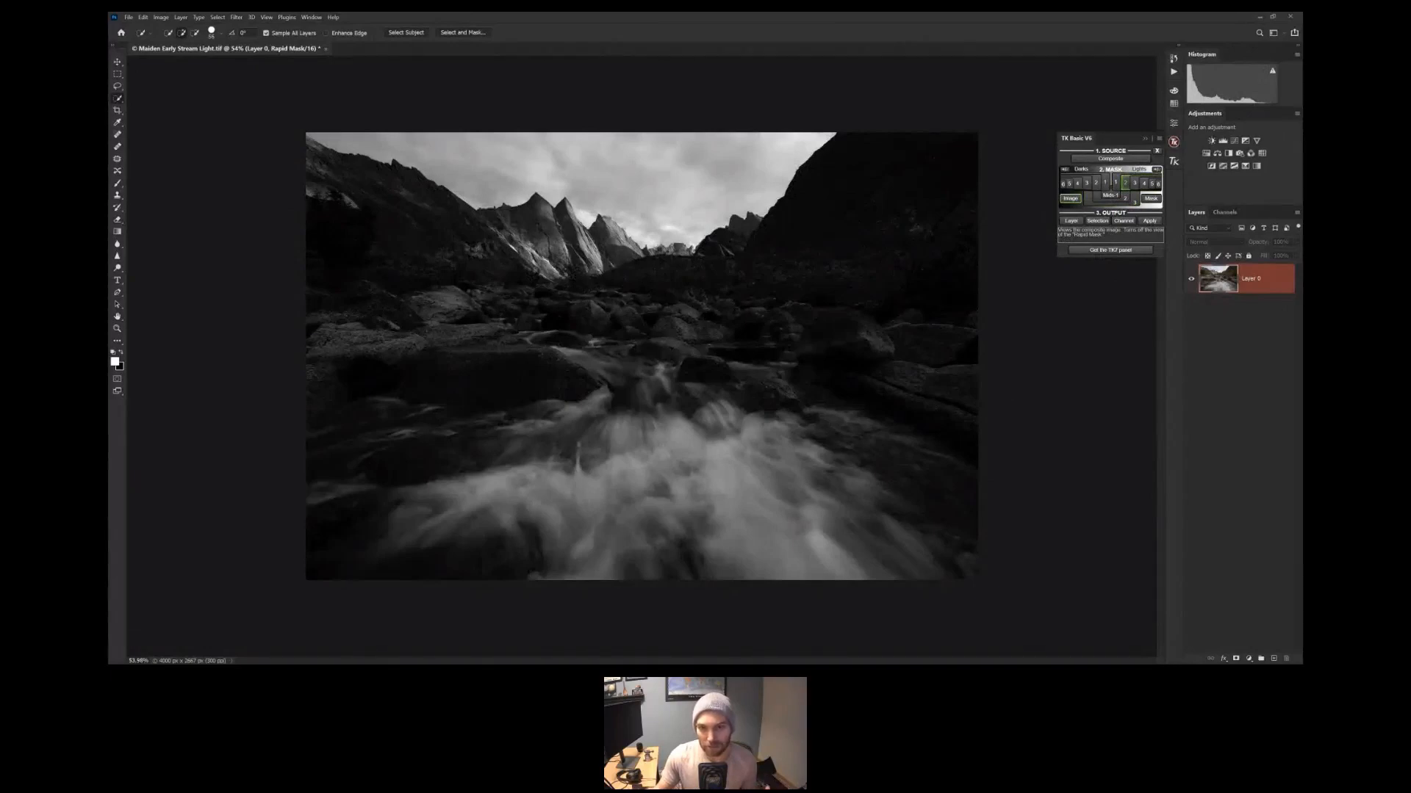
pyautogui.click(1070, 198)
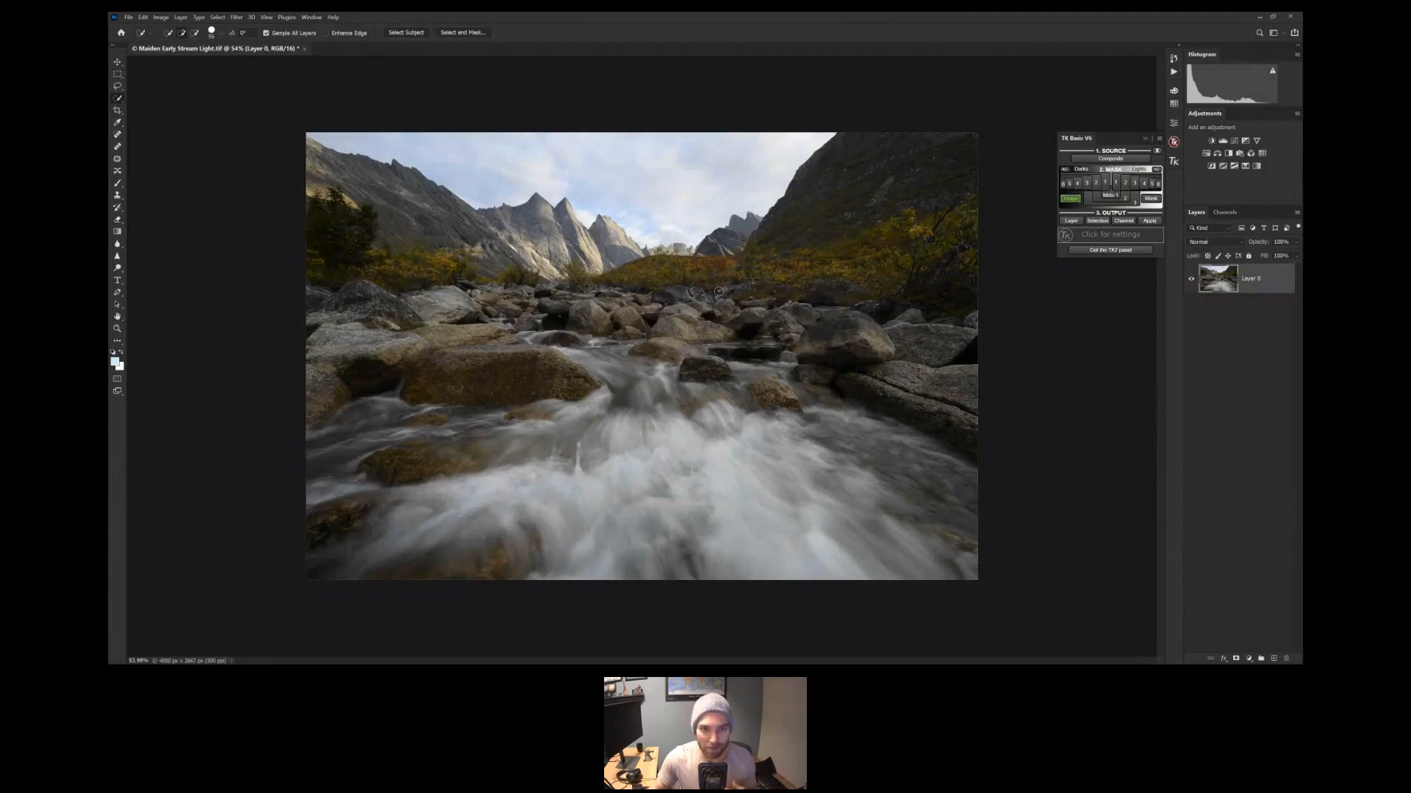
pyautogui.click(1150, 199)
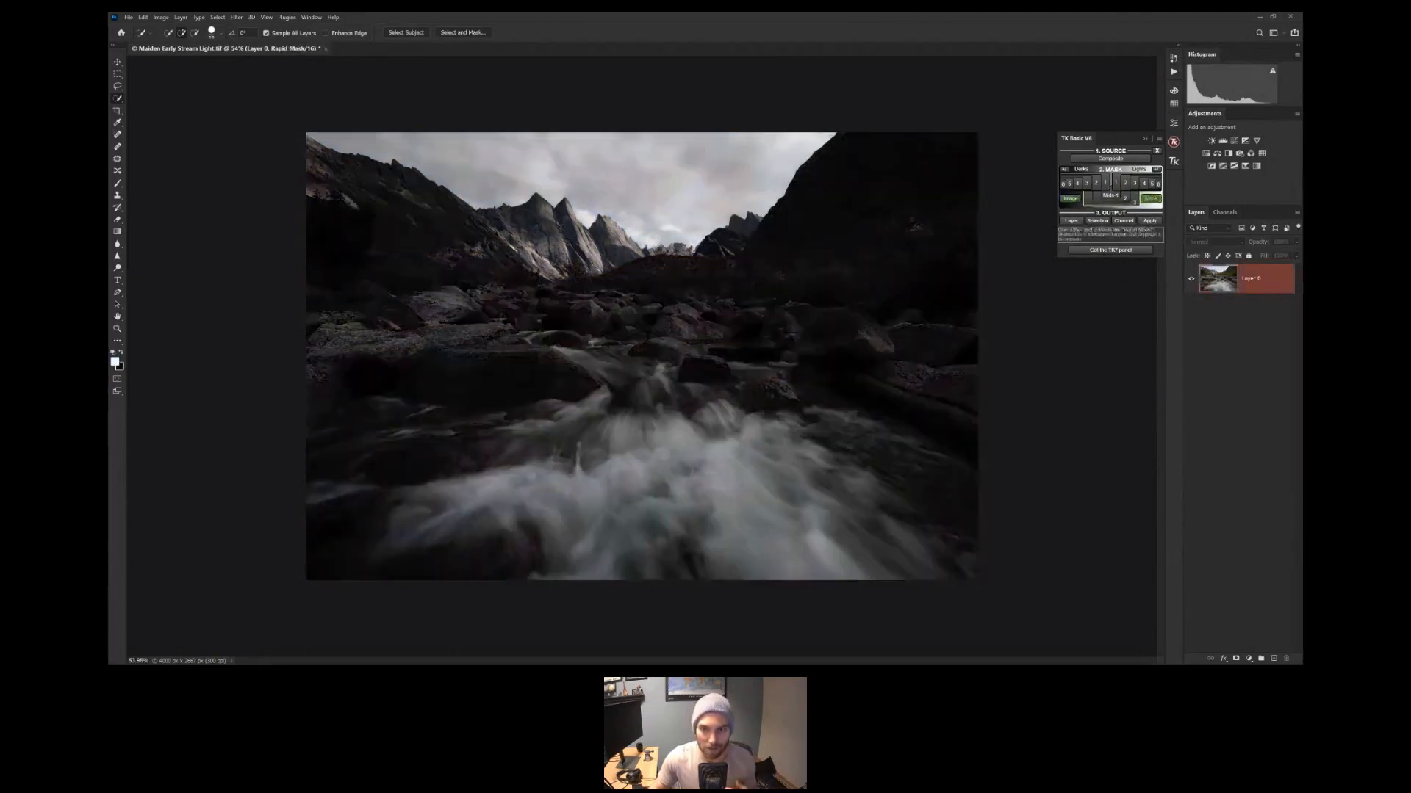
pyautogui.click(1071, 199)
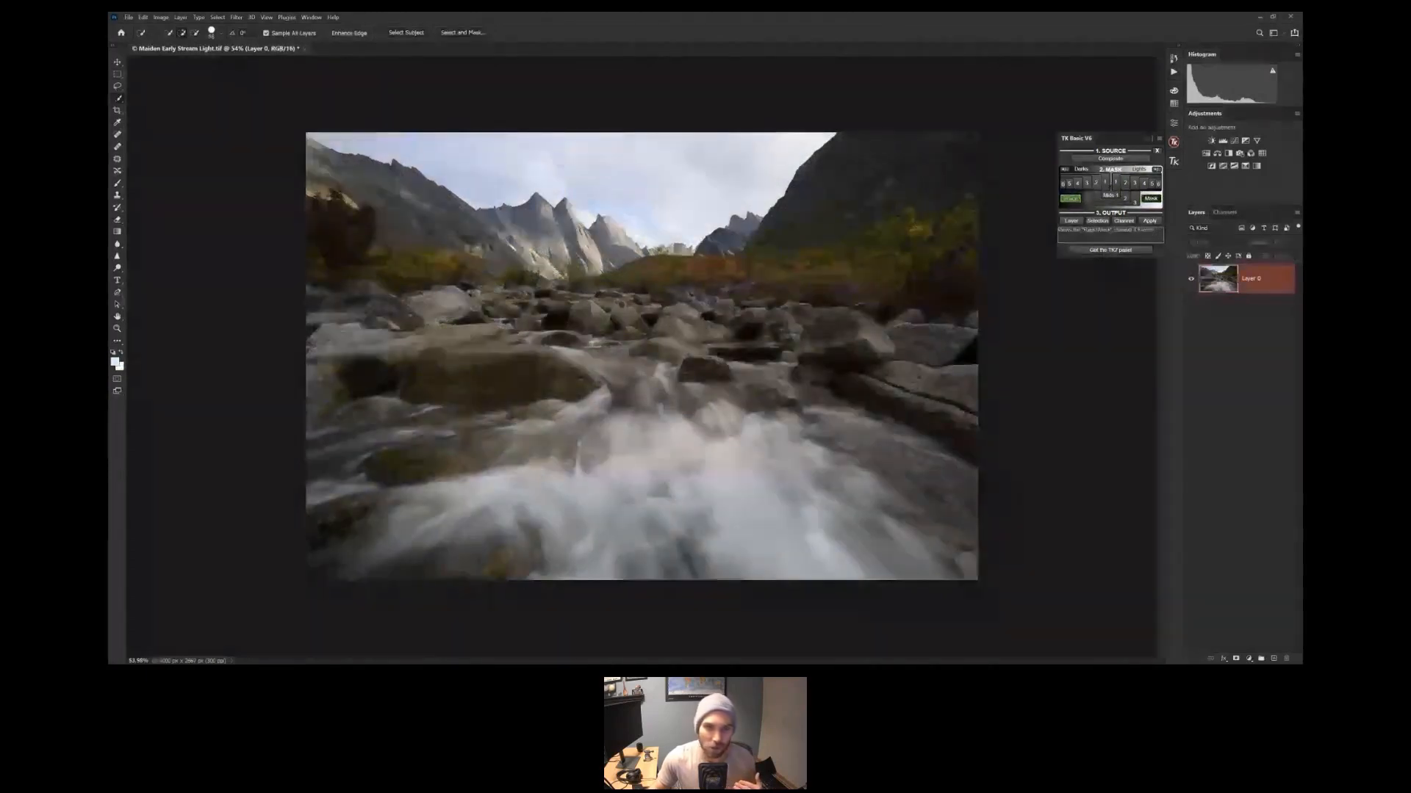
pyautogui.click(1151, 199)
pyautogui.click(1071, 198)
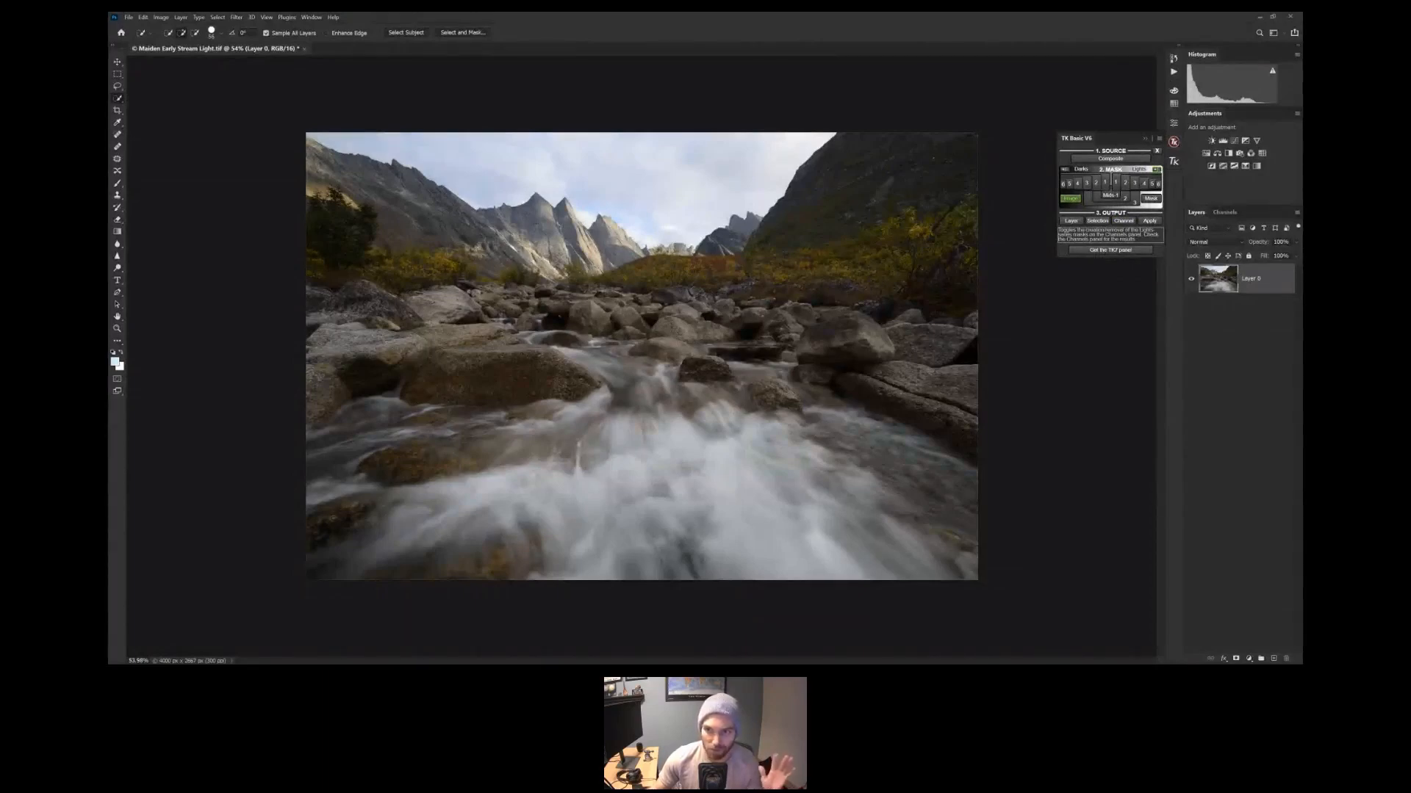
# Examine the Lights series in the document's channels, viewing Lights-1, Lights-6 and Lights-2, and return to Lights-1
pyautogui.click(1224, 212)
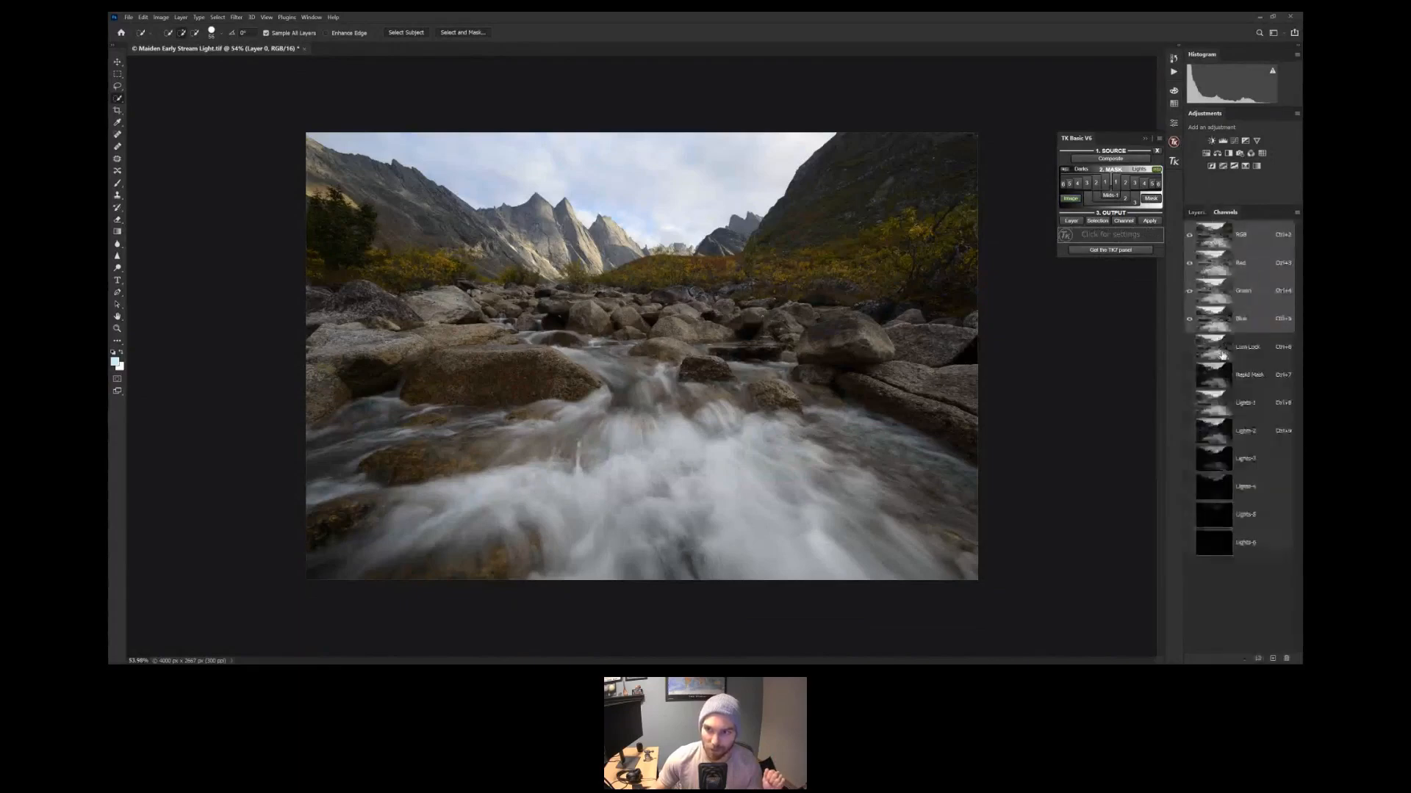
pyautogui.click(1253, 407)
pyautogui.click(1247, 541)
pyautogui.click(1255, 431)
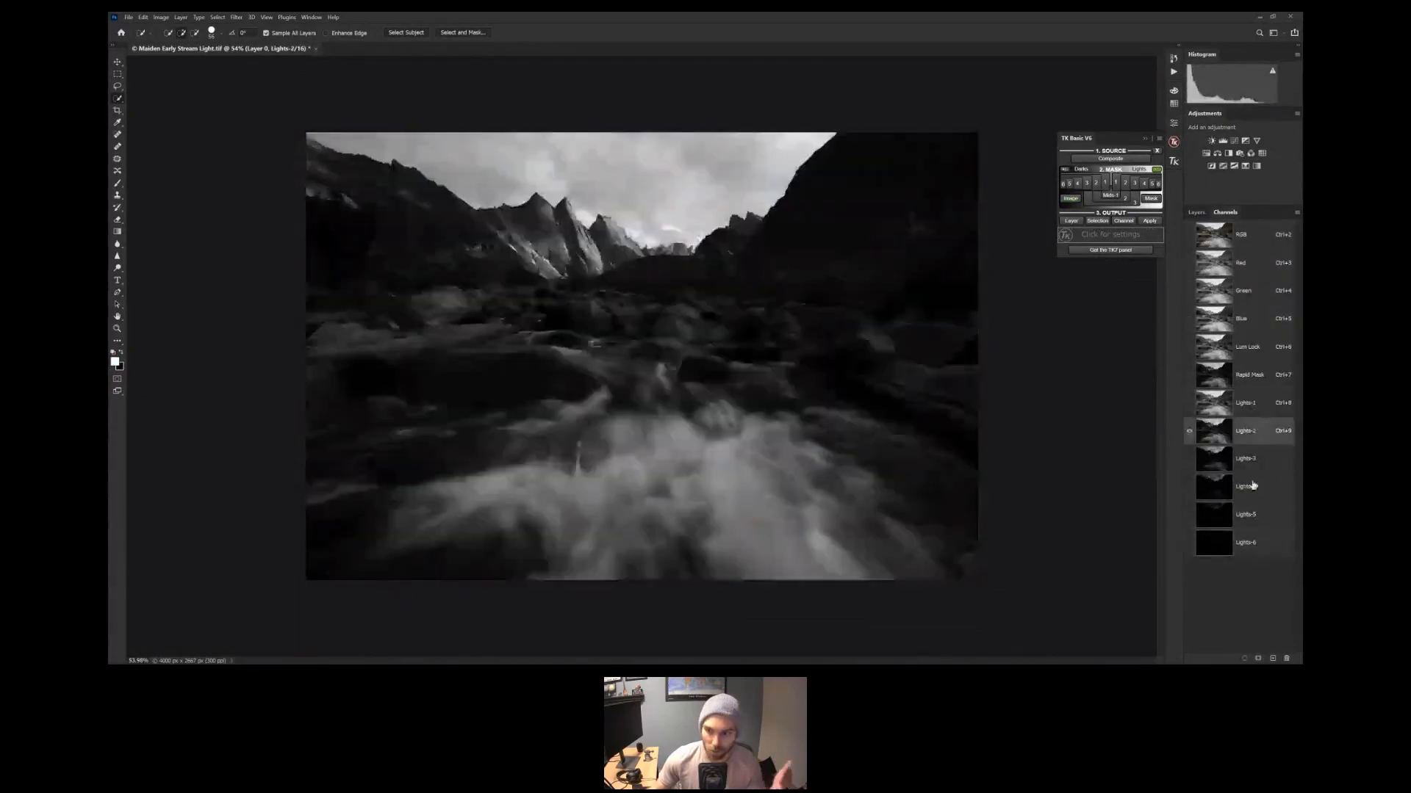
pyautogui.click(1251, 410)
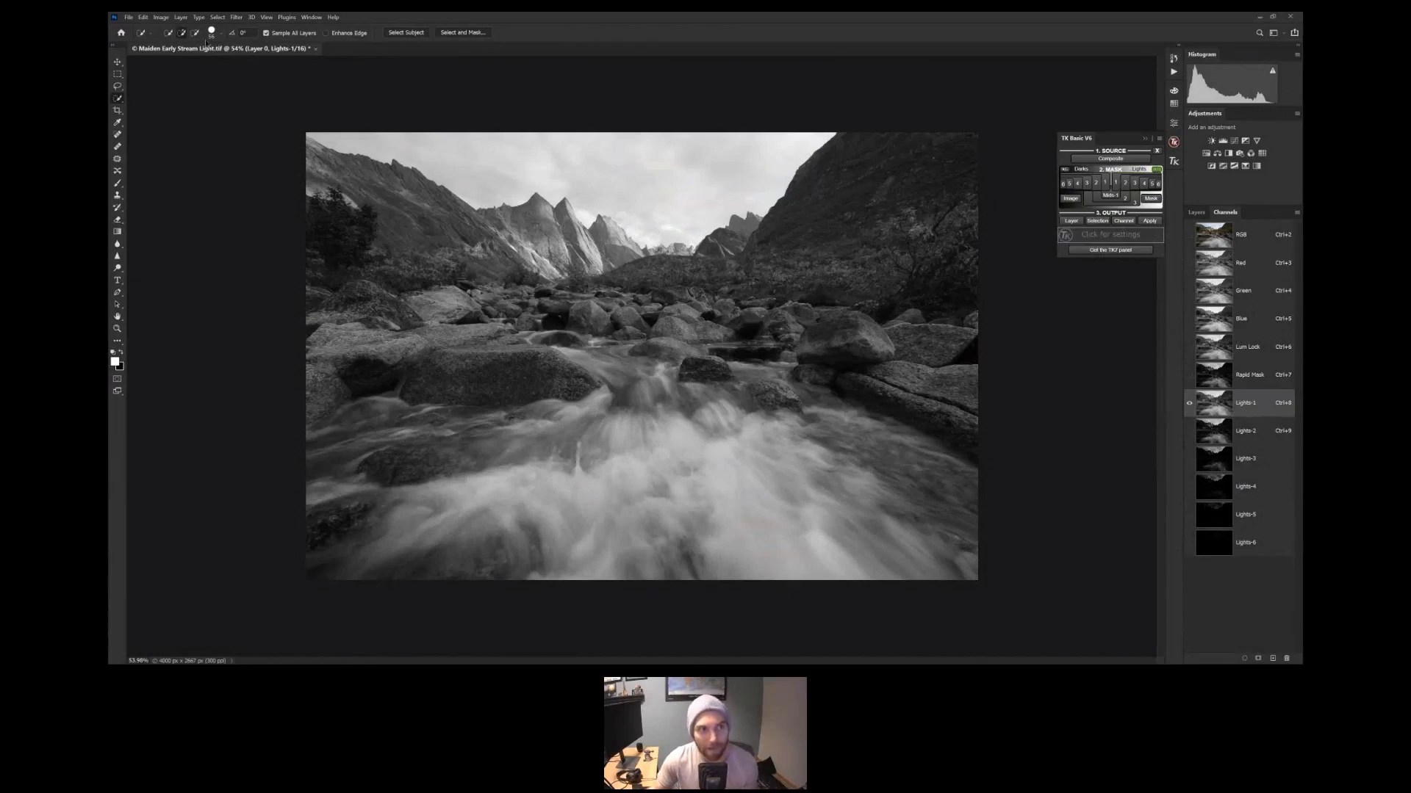
# Try a Levels adjustment on the Lights-1 channel, raising its black point and shifting its midtones, and discard it
pyautogui.click(158, 18)
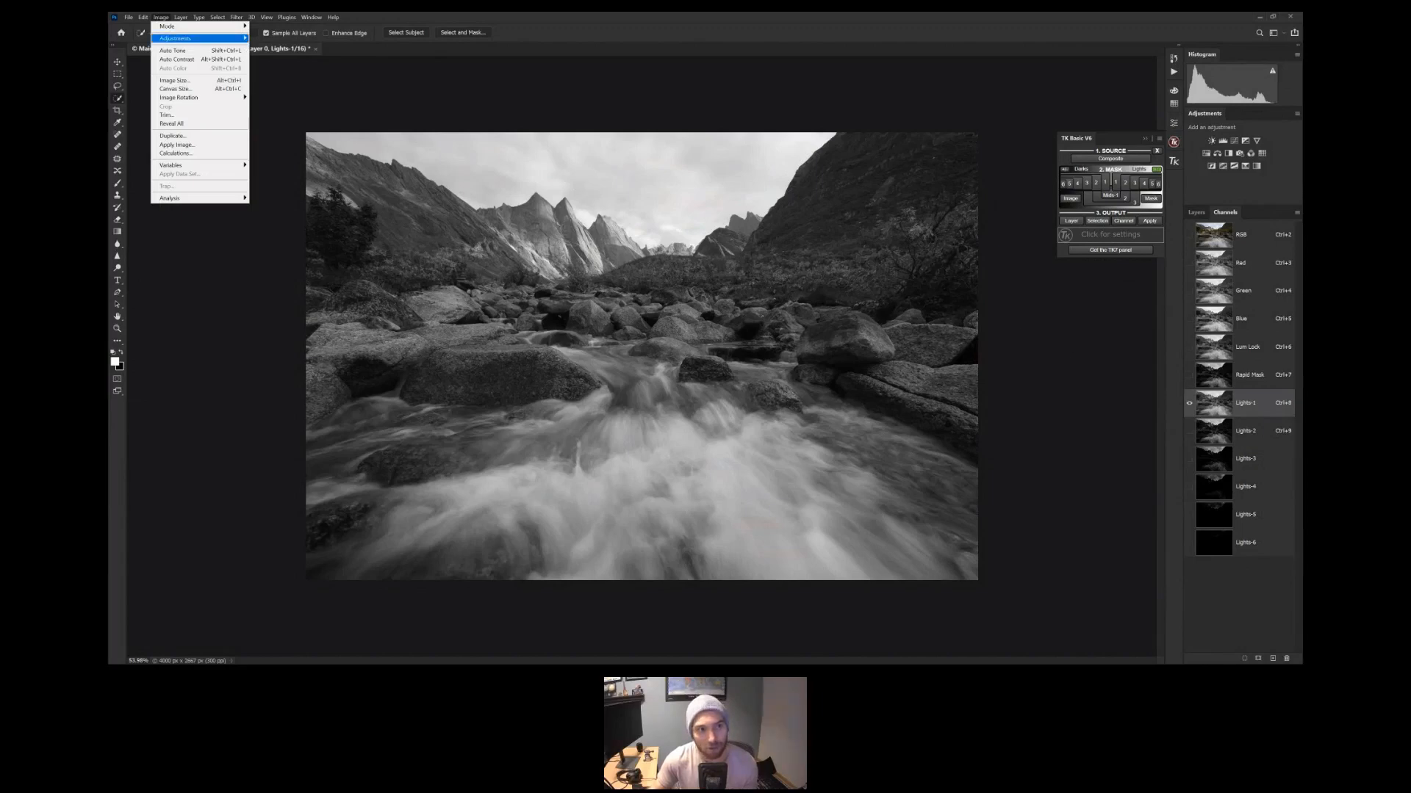
pyautogui.moveTo(199, 38)
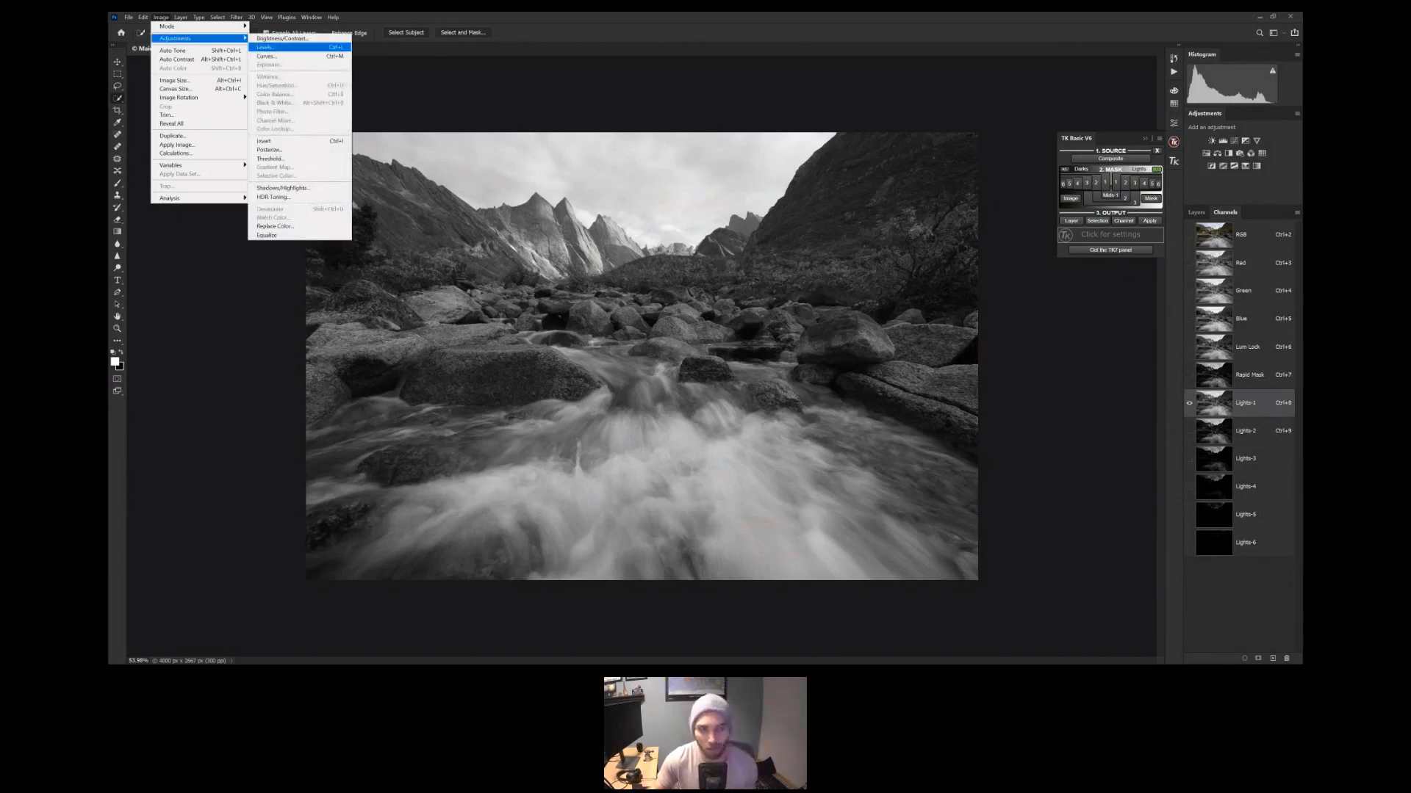
pyautogui.click(266, 47)
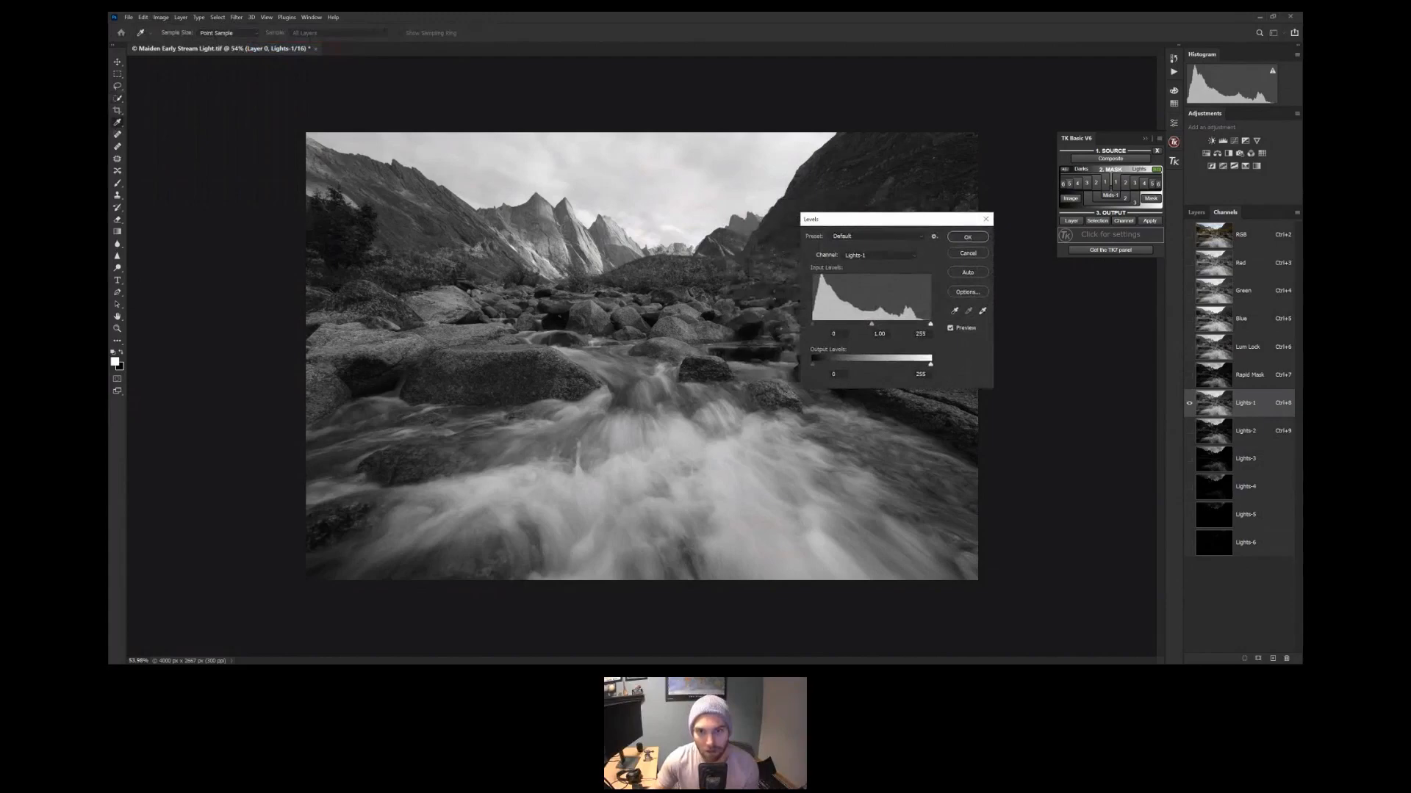
pyautogui.moveTo(813, 324); pyautogui.dragTo(828, 324)
pyautogui.moveTo(878, 324); pyautogui.dragTo(872, 324)
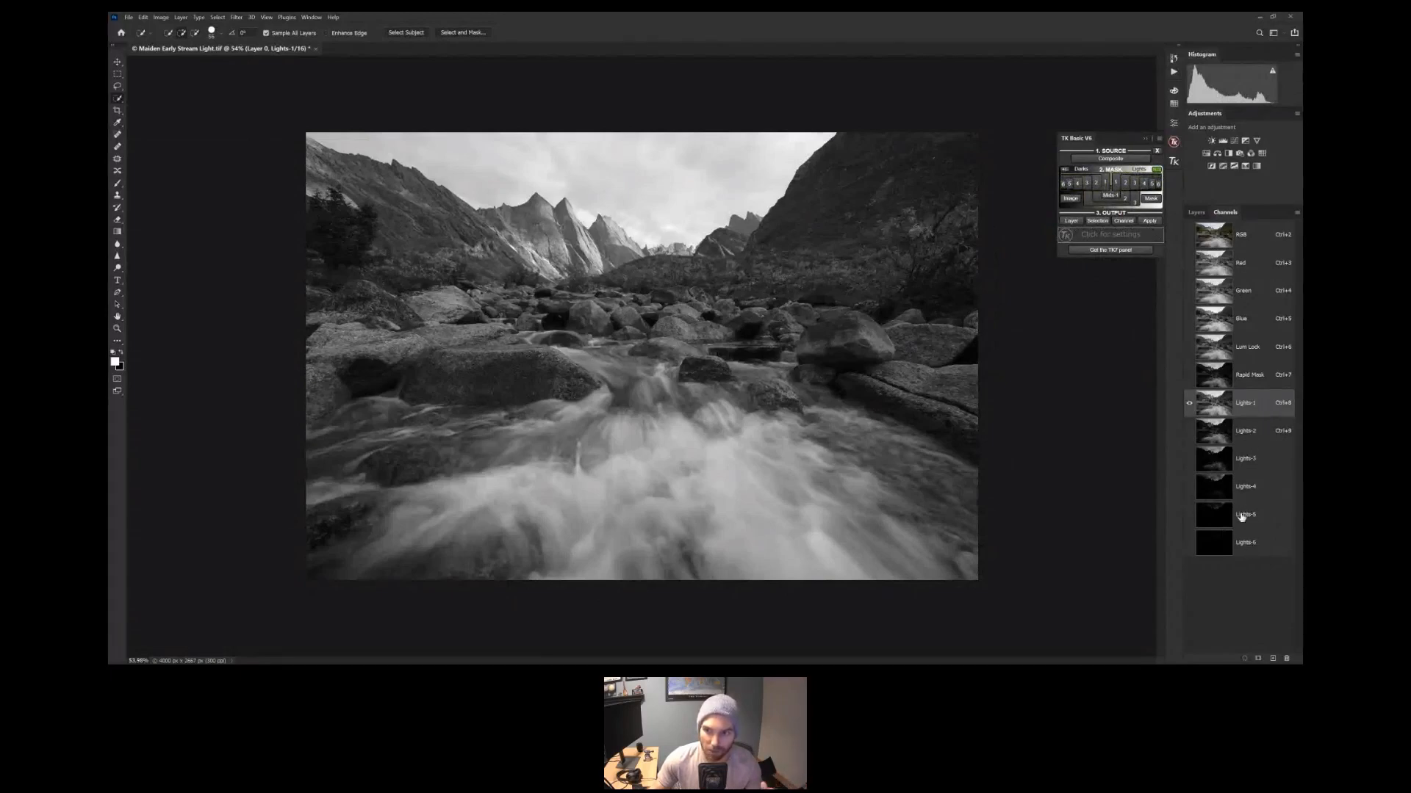
# Remove the Lights series channels with TK Basic V6, and check which adjustment types its layer output offers without choosing one
pyautogui.click(1157, 170)
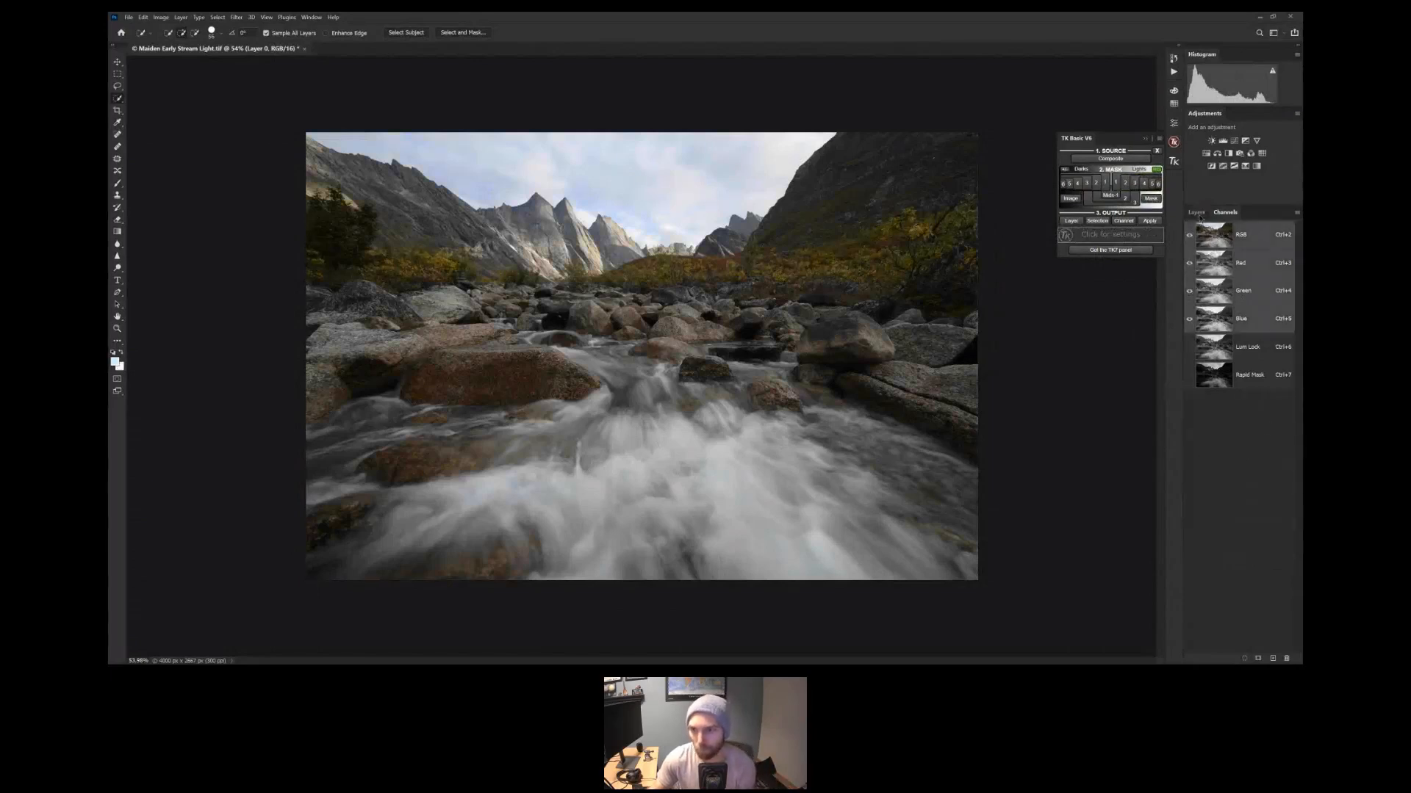
pyautogui.click(1196, 213)
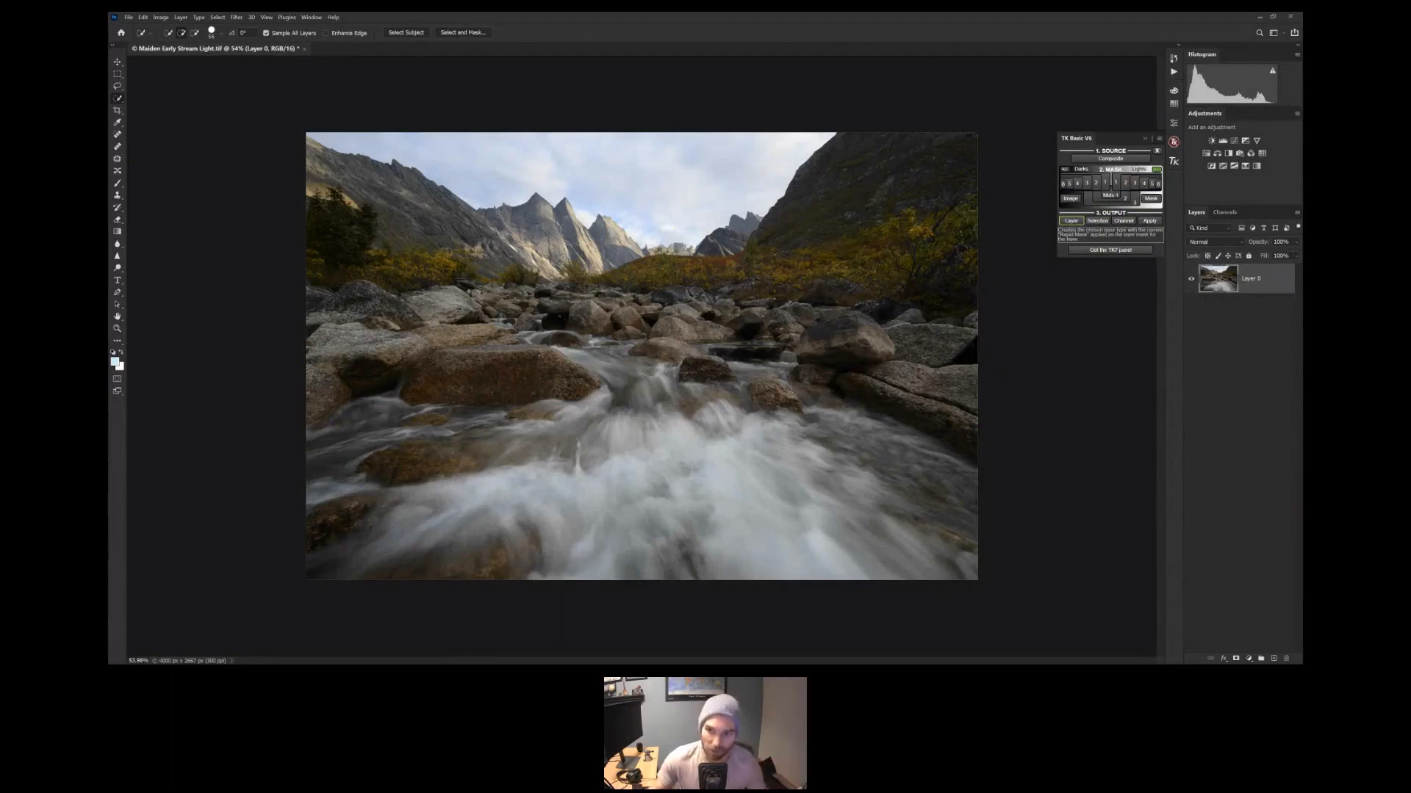
pyautogui.click(1071, 220)
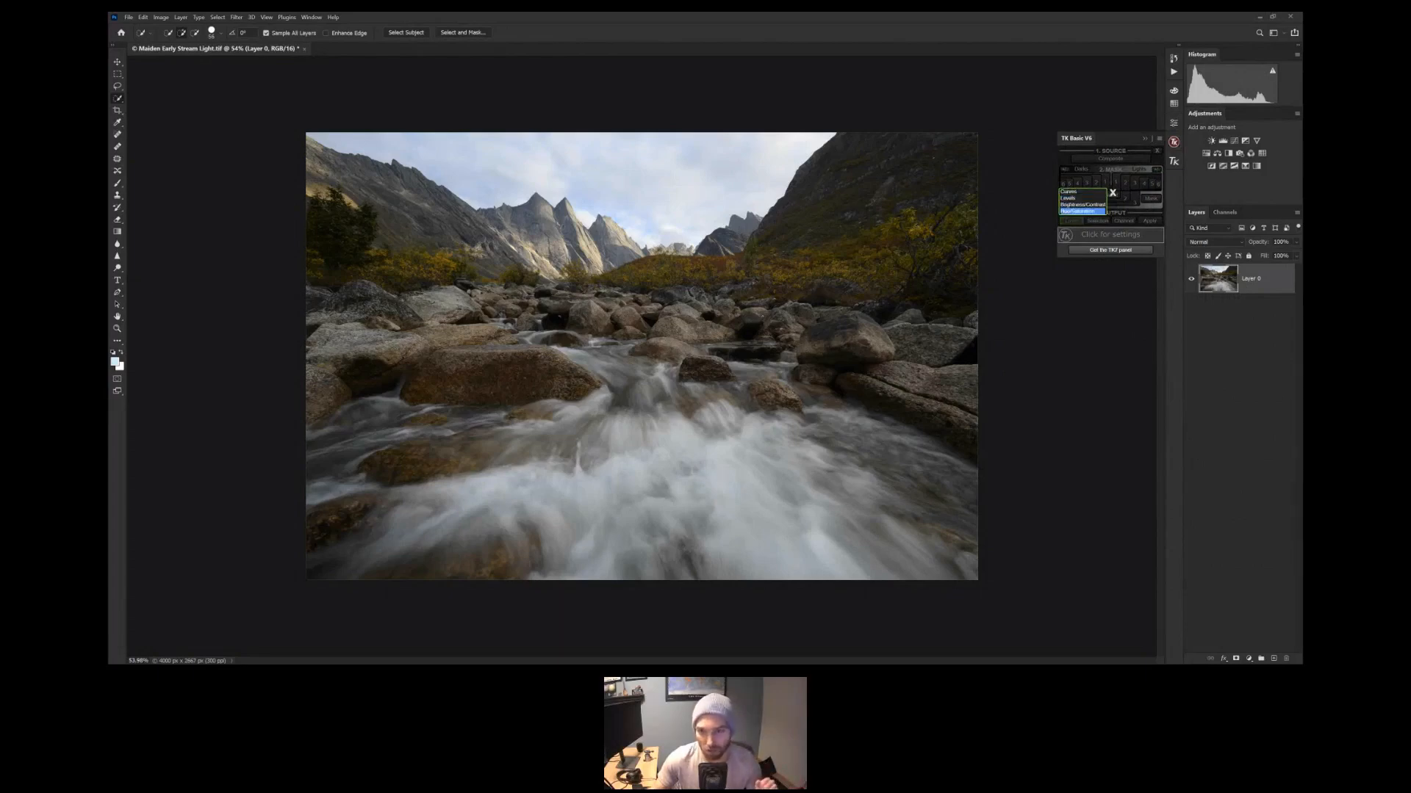
pyautogui.click(1113, 192)
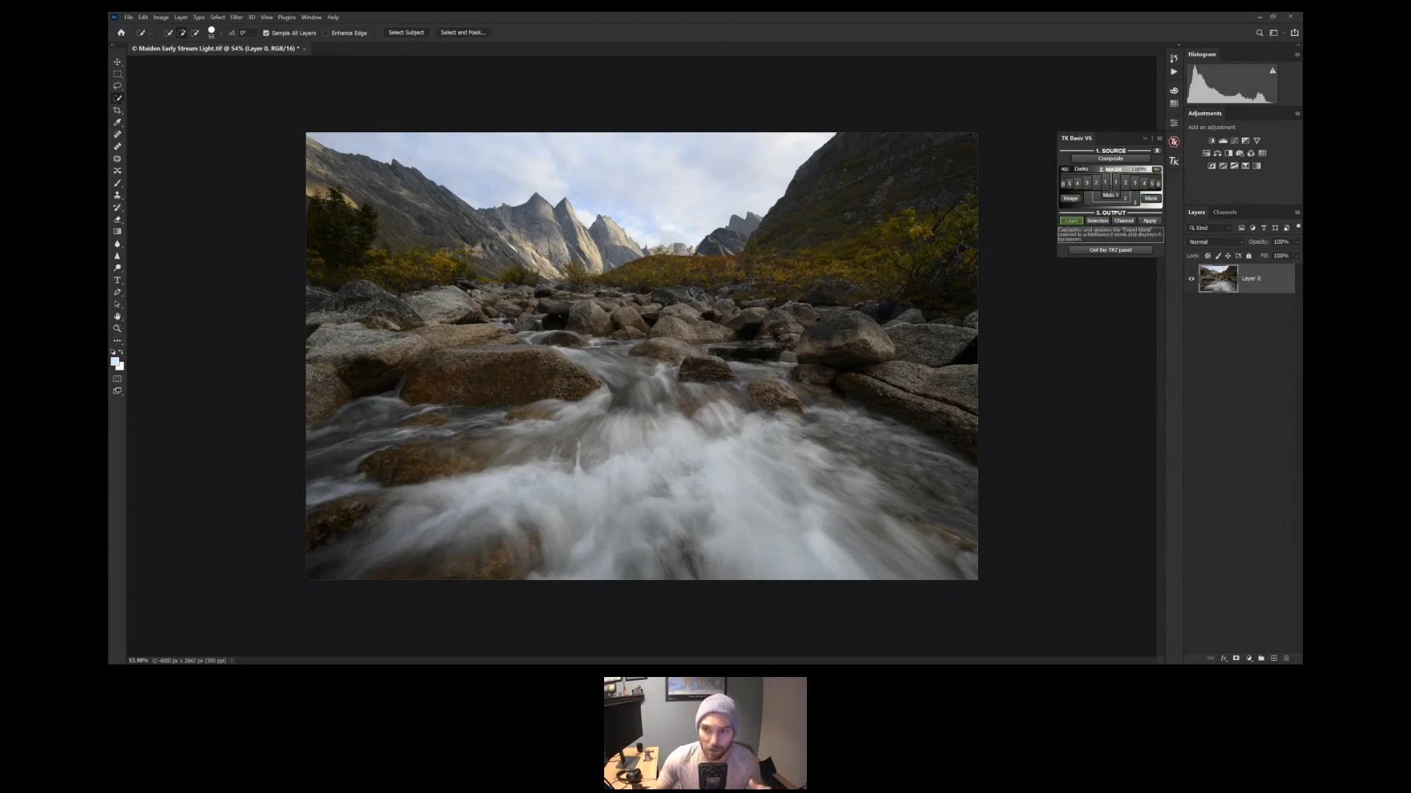
# Preview the Lights 3, Lights 1, Darks 2 and Darks 4 masks as candidates for an adjustment
pyautogui.click(1135, 183)
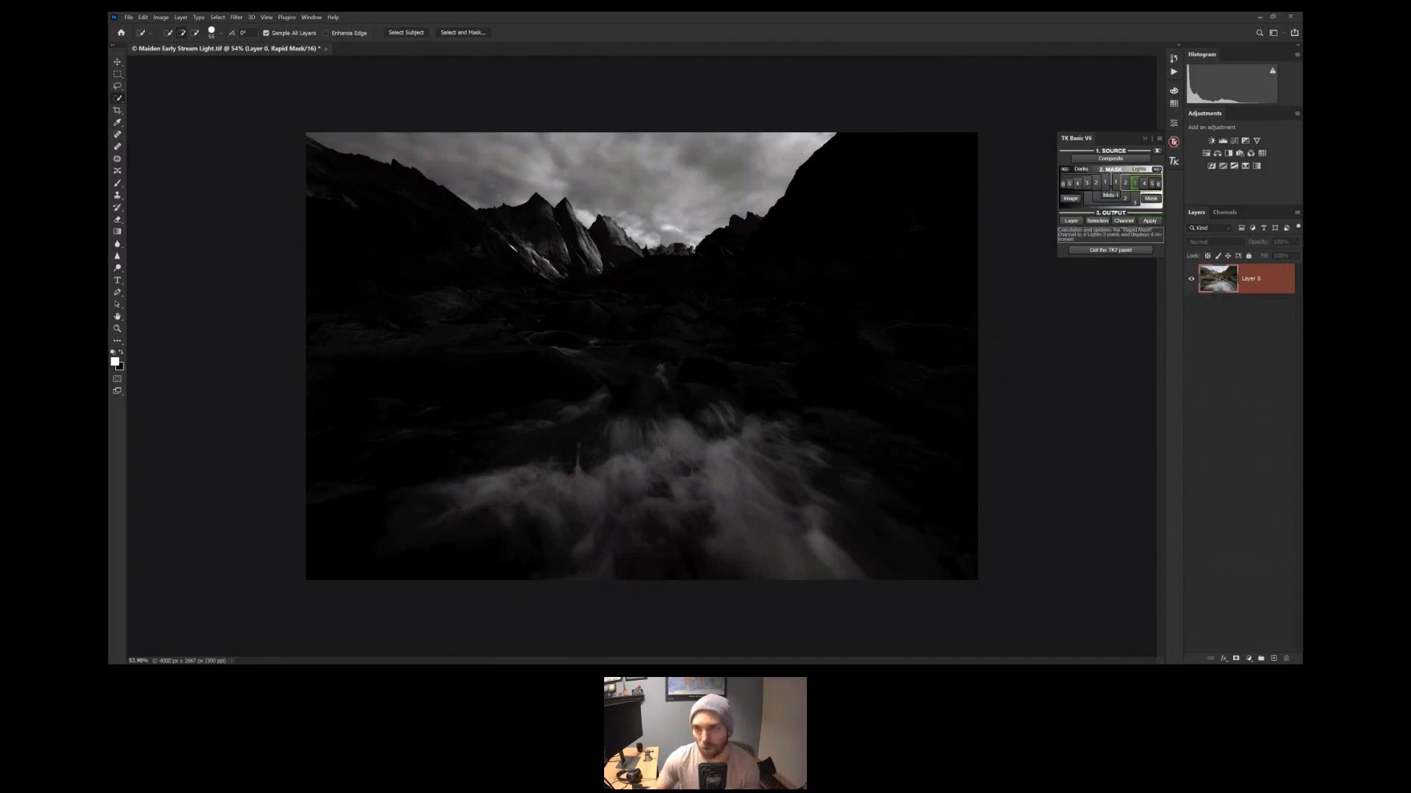
pyautogui.click(1116, 183)
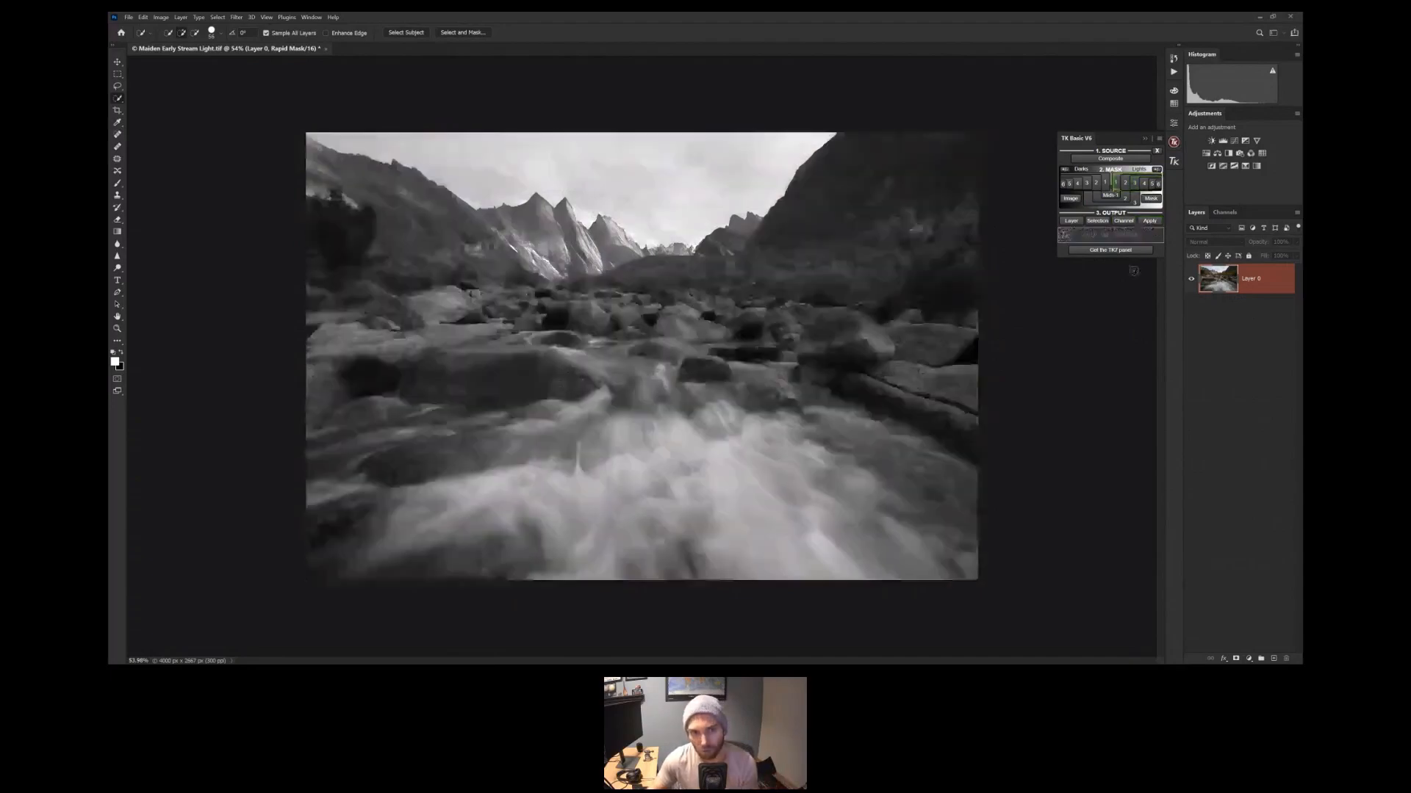
pyautogui.click(1097, 183)
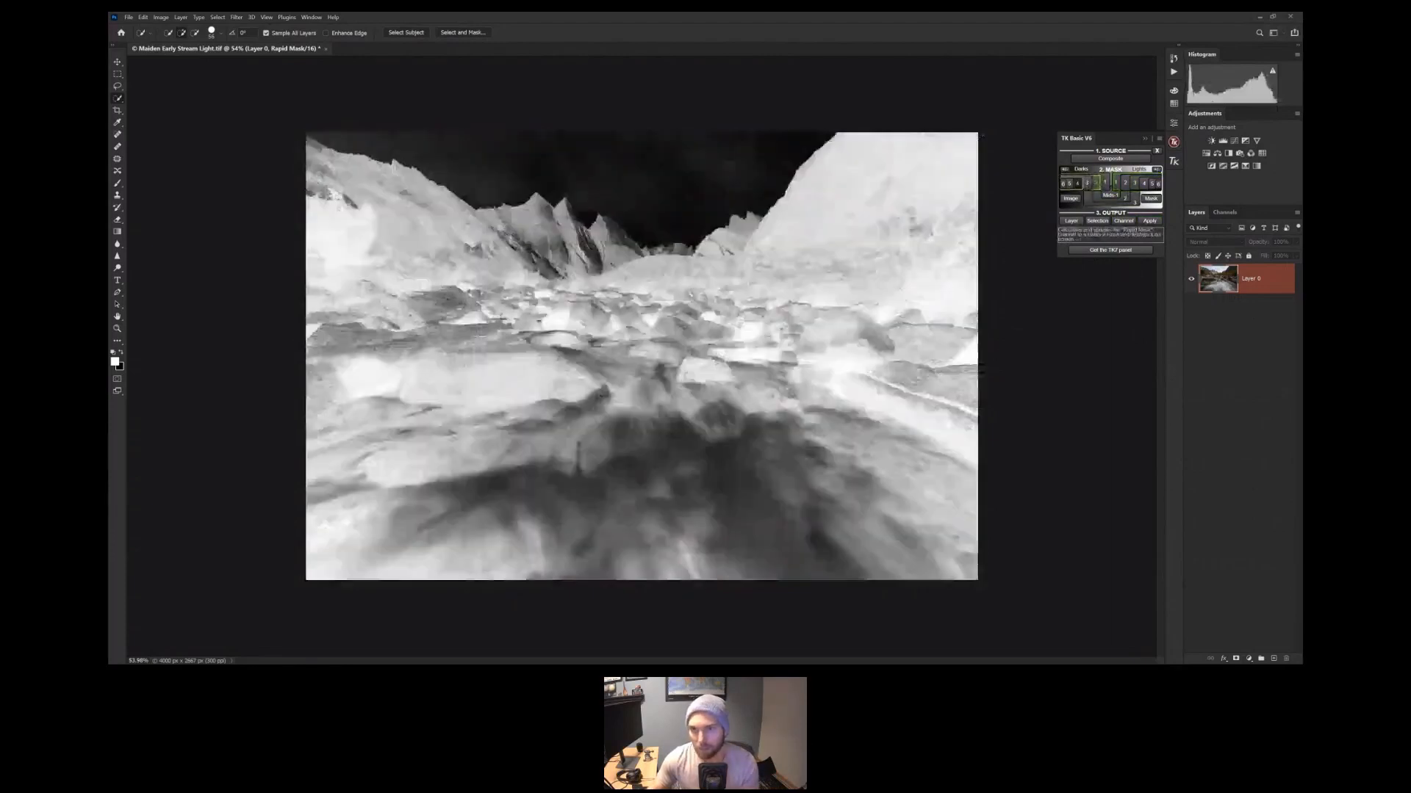
pyautogui.click(1078, 183)
# Generate a Lights 1 mask and output it as the layer mask of a new Curves adjustment layer
pyautogui.click(1116, 182)
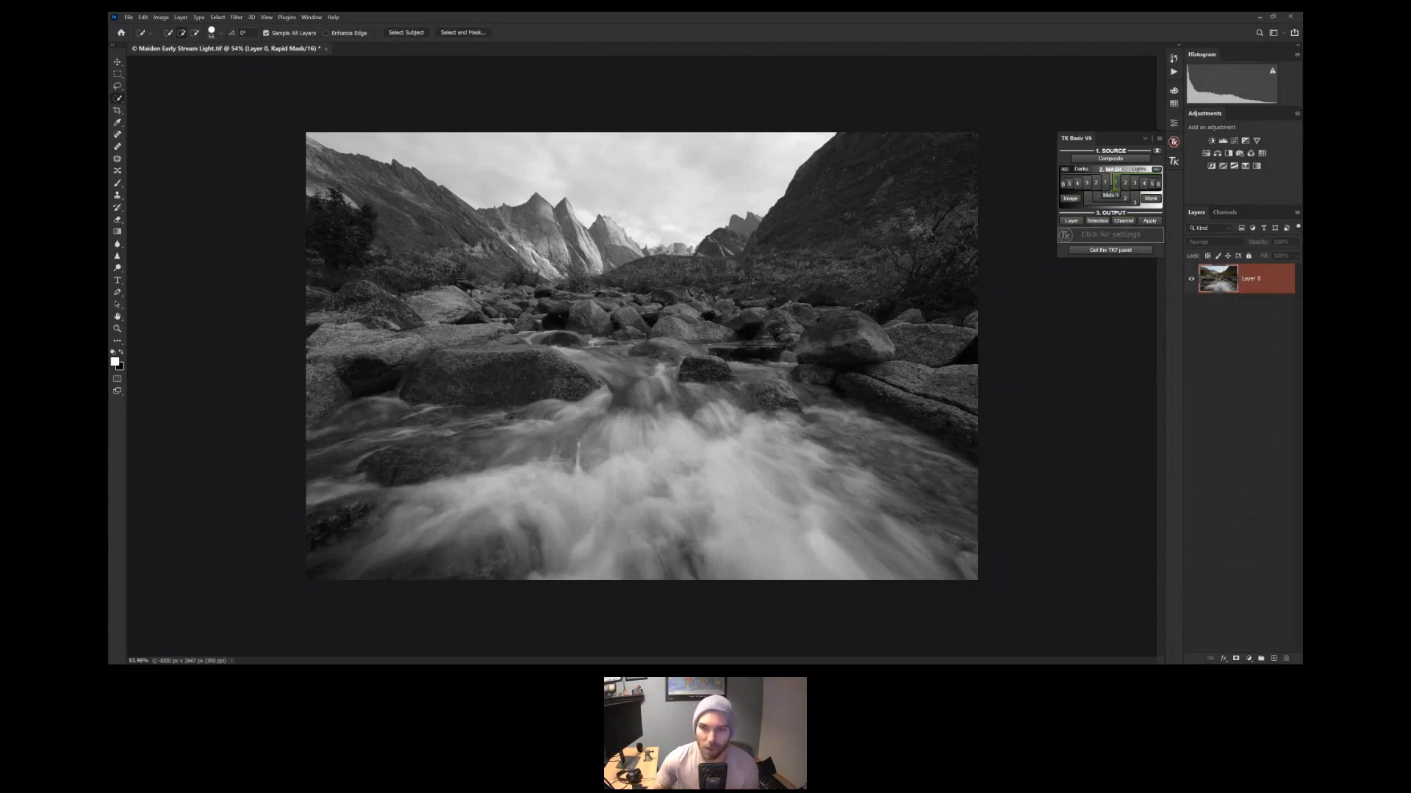
pyautogui.click(1071, 220)
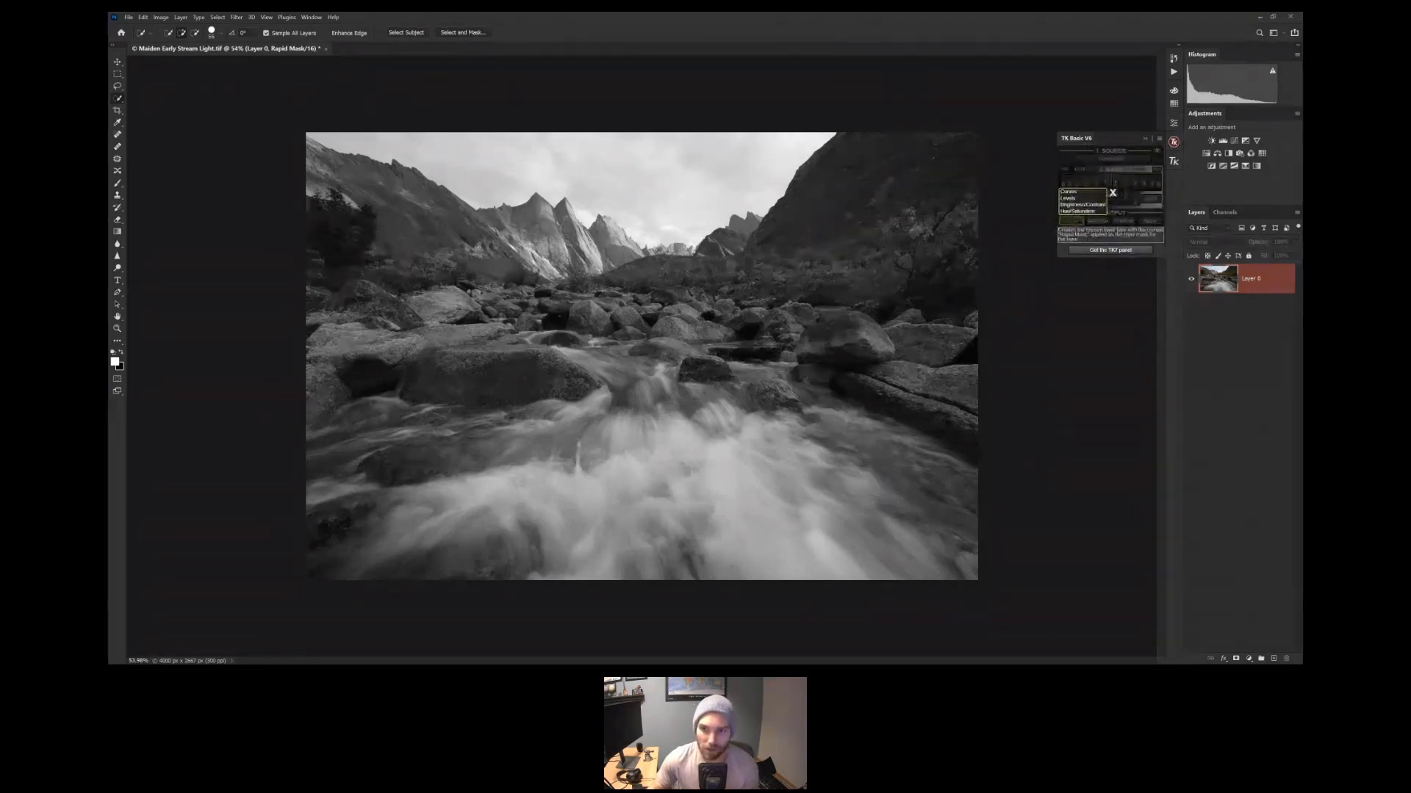
pyautogui.click(1082, 192)
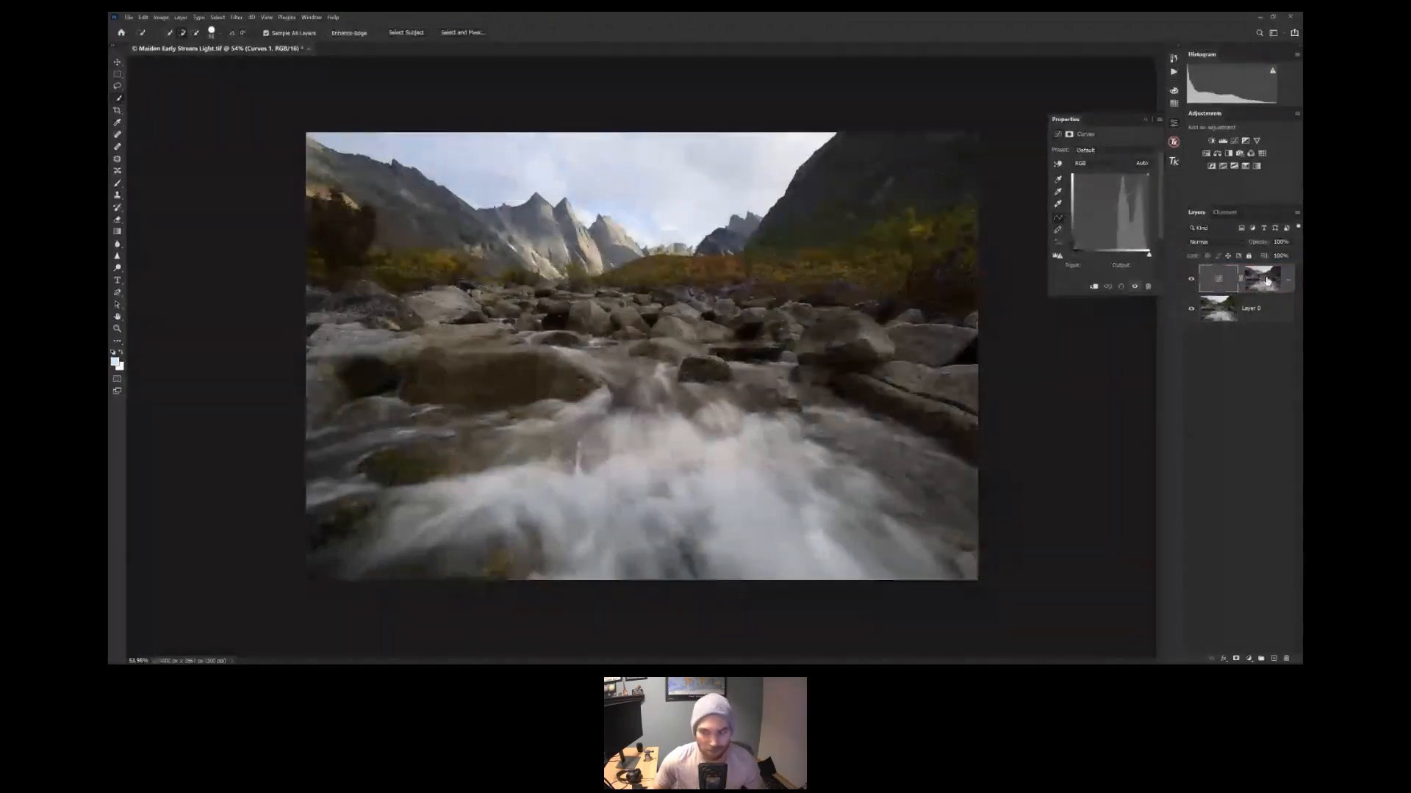
# View the Curves layer's mask on its own, and return to the color image with the curve adjustment selected
pyautogui.click(1265, 280)
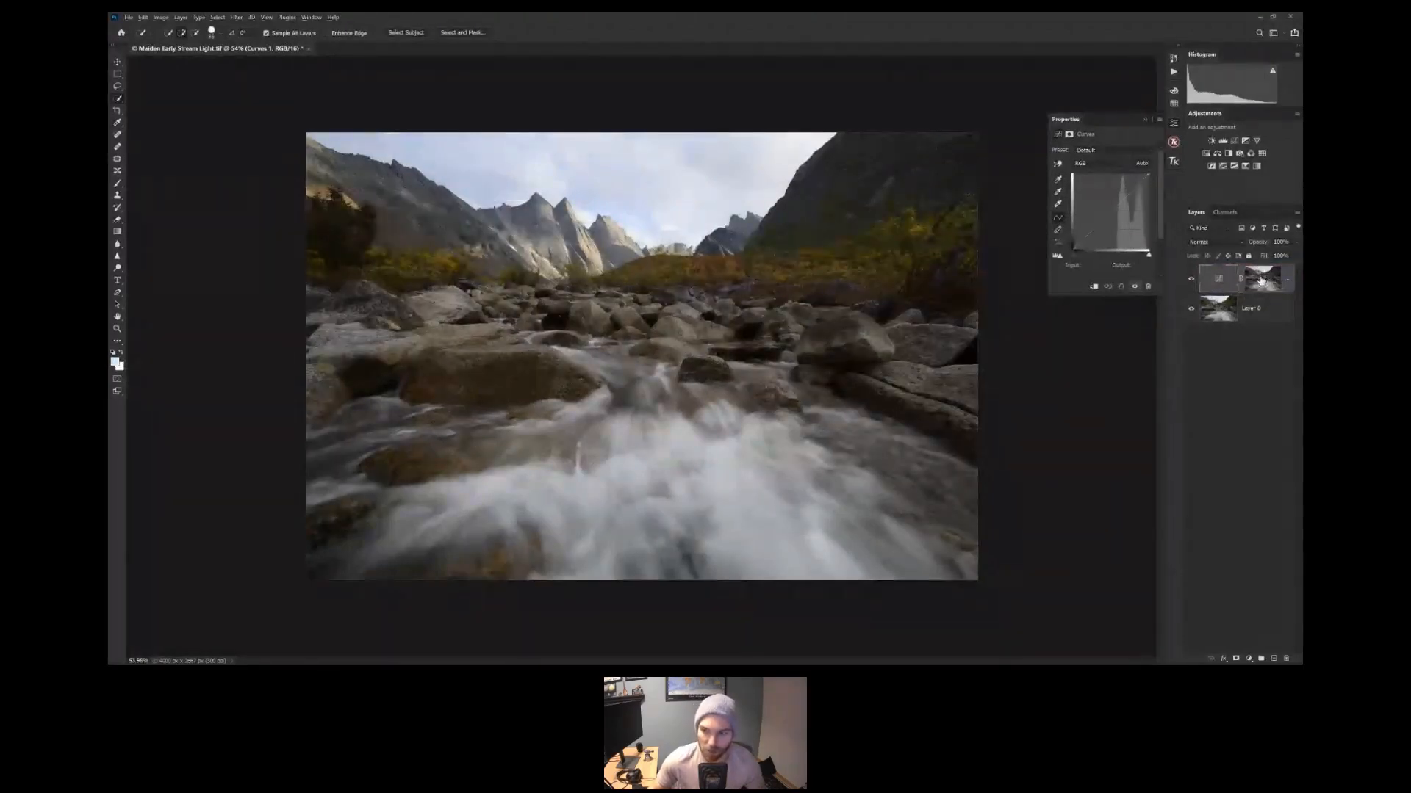
pyautogui.keyDown('alt'); pyautogui.click(1261, 282); pyautogui.keyUp('alt')
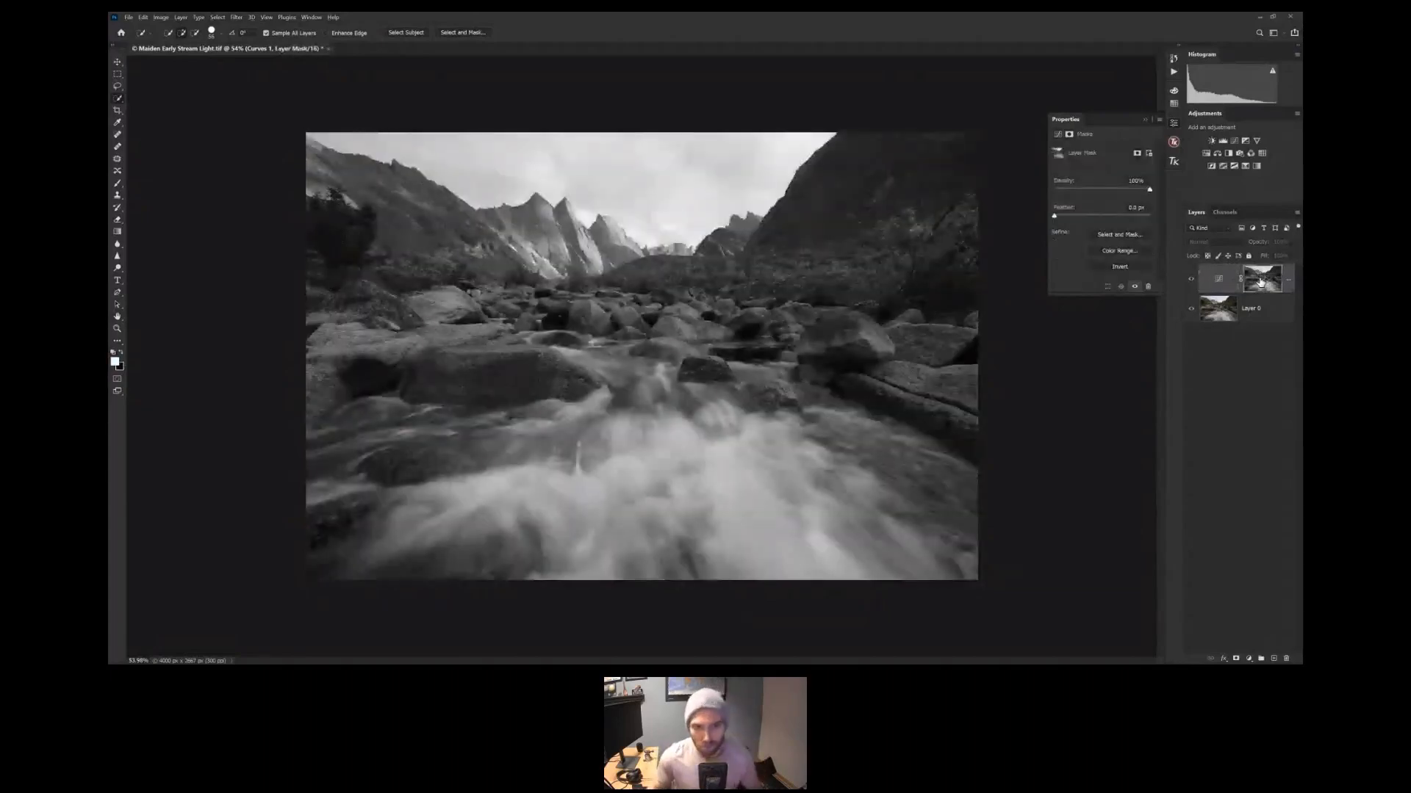
pyautogui.click(1219, 279)
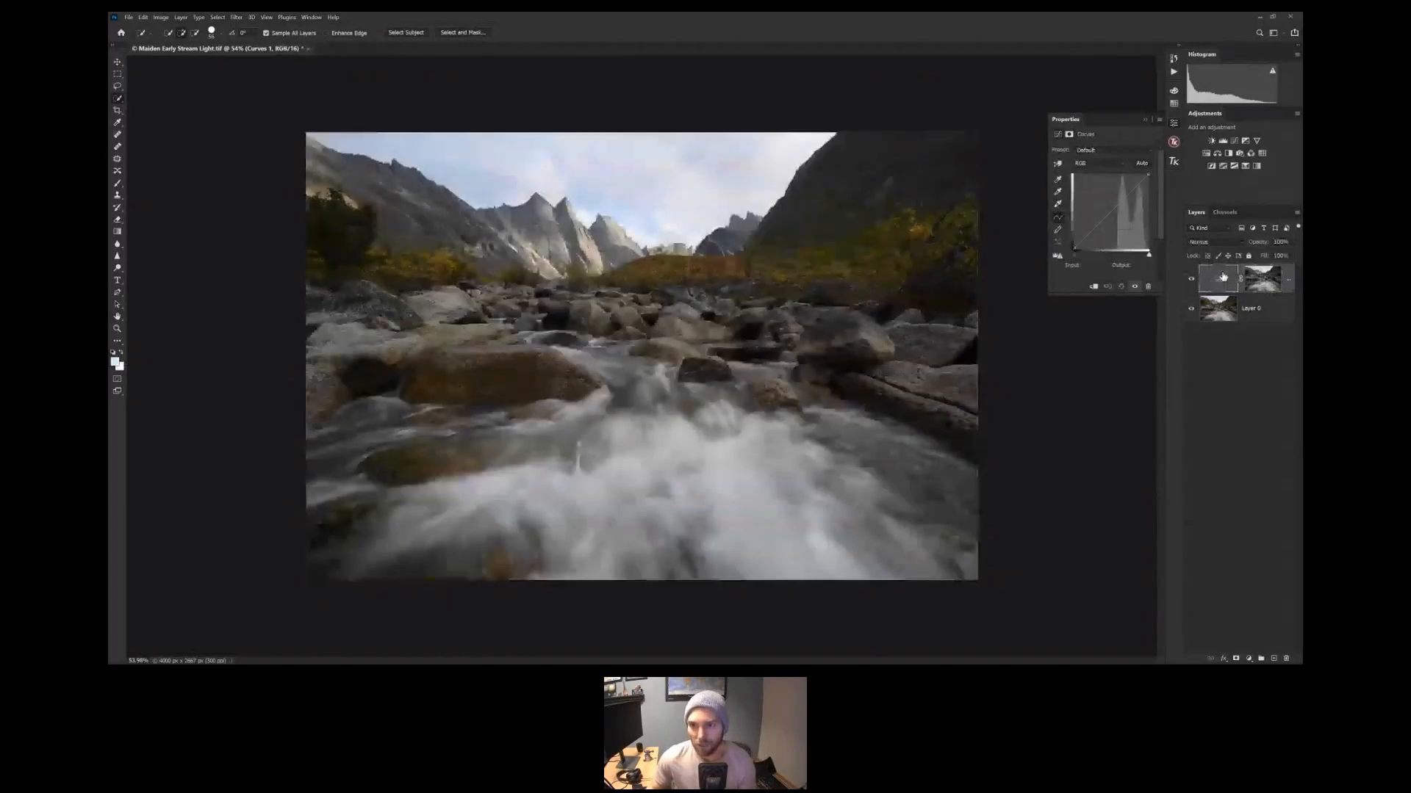
# Pull the Curves layer's midpoint down to darken the tones in the Lights 1 mask, and delete the Curves layer
pyautogui.click(1111, 213)
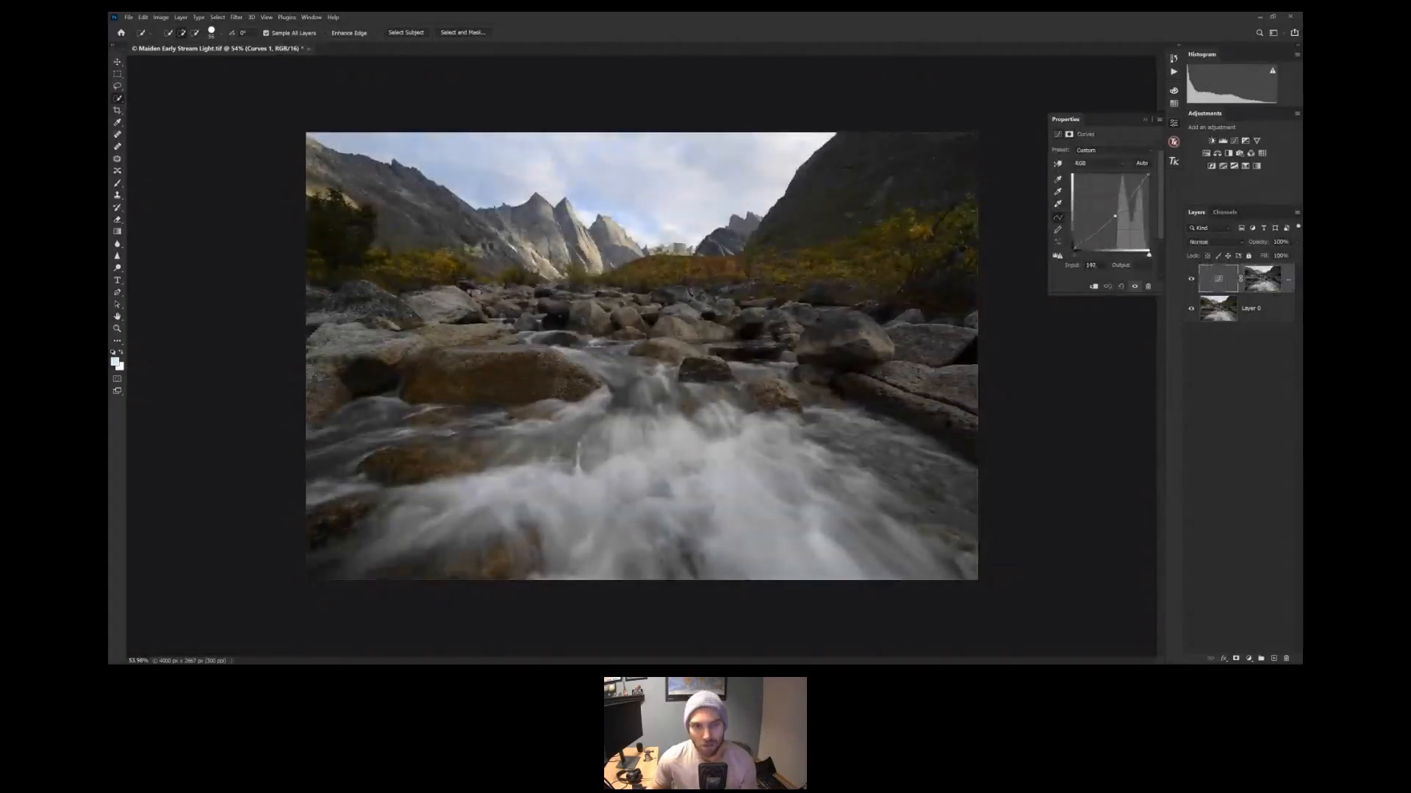
pyautogui.moveTo(1112, 214); pyautogui.dragTo(1116, 224)
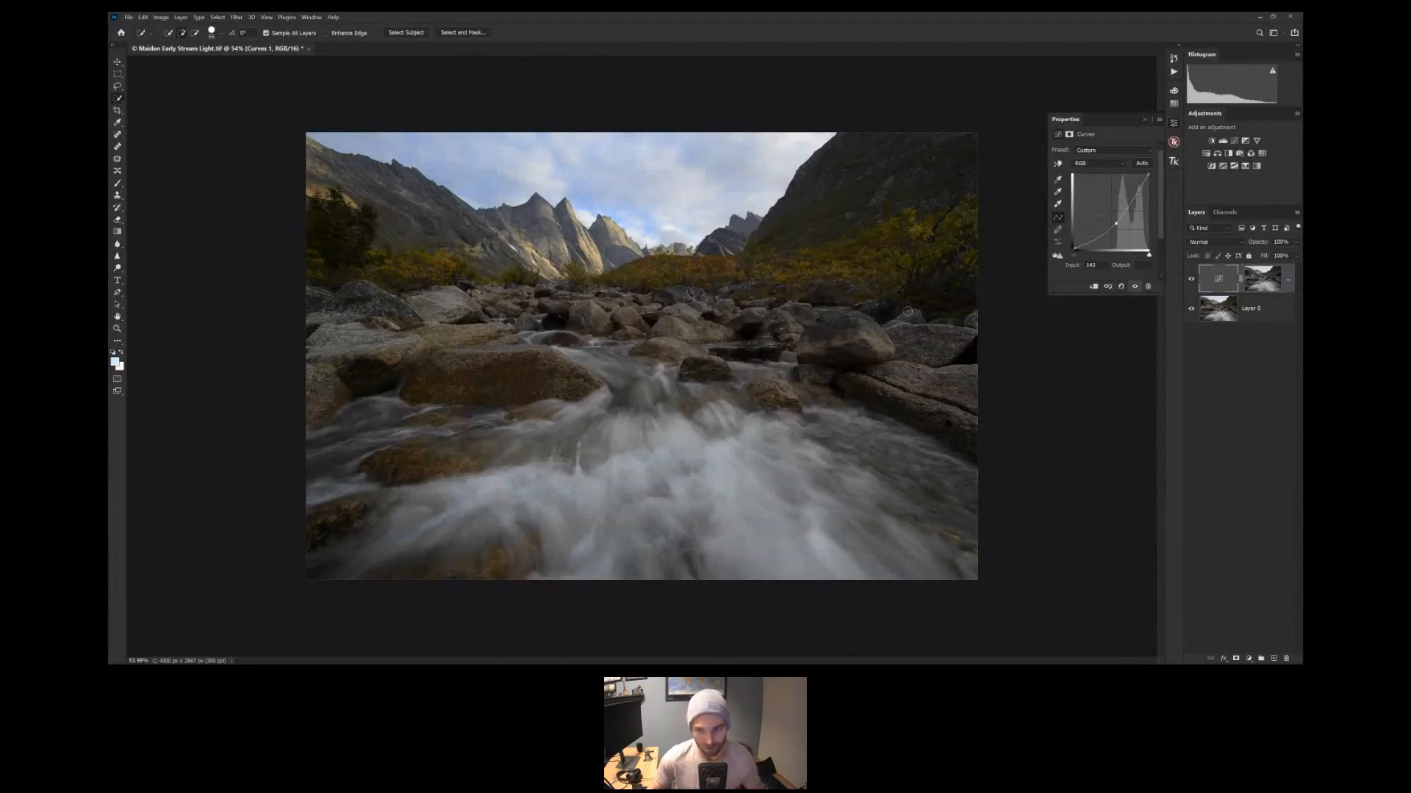
pyautogui.click(1191, 279)
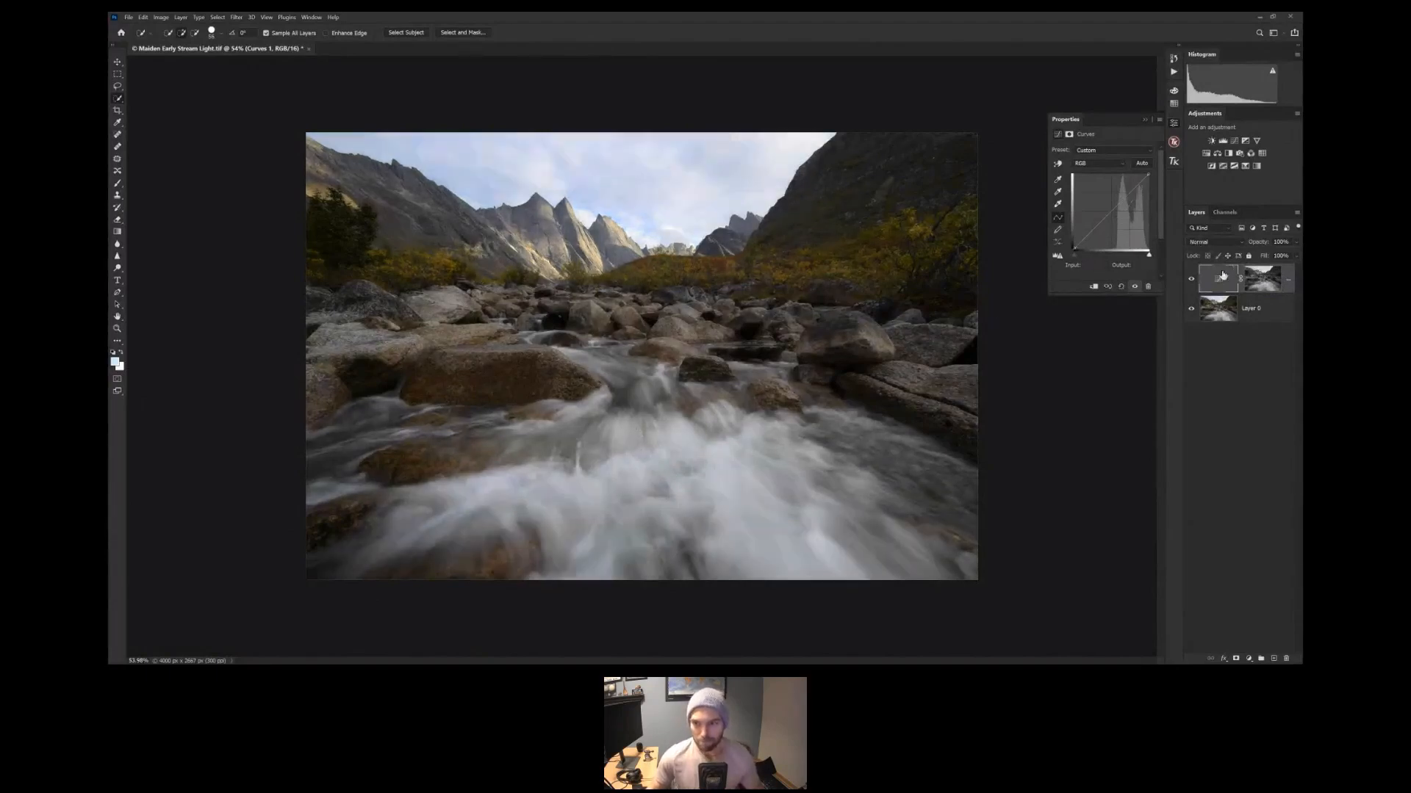
pyautogui.click(1222, 279)
pyautogui.press('Delete')
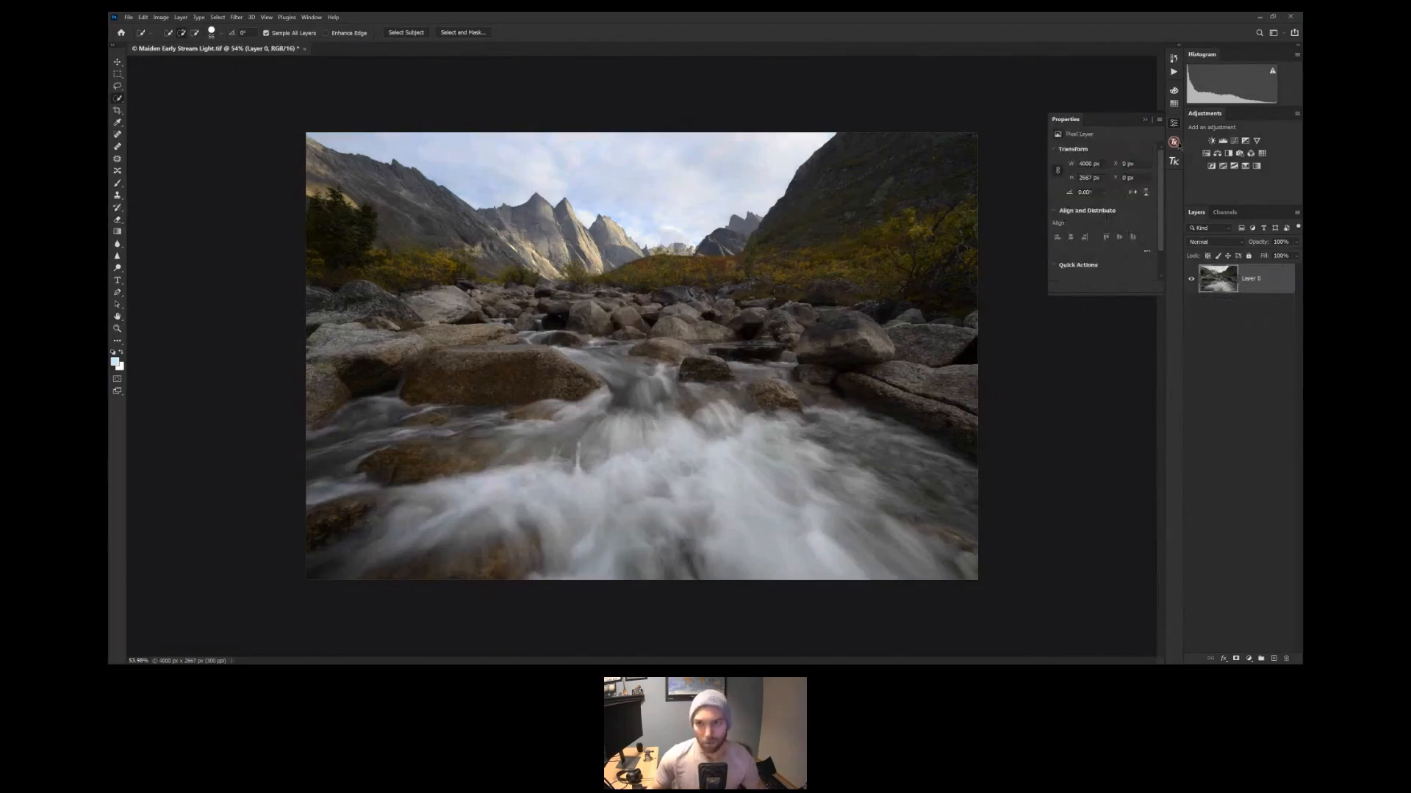
# Generate a Lights 1 mask with TK Basic V6, output it as an active selection, and deselect it
pyautogui.click(1175, 142)
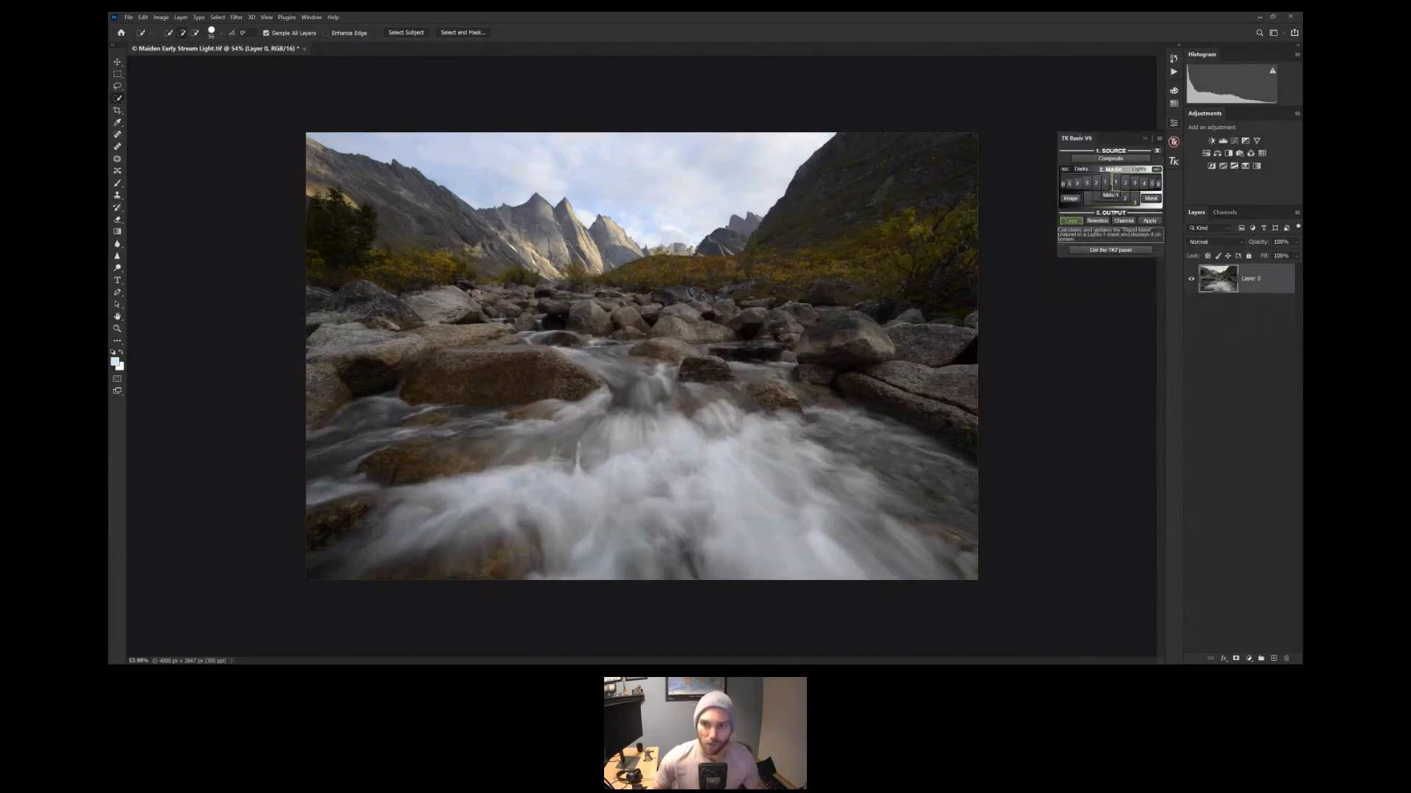
pyautogui.click(1115, 182)
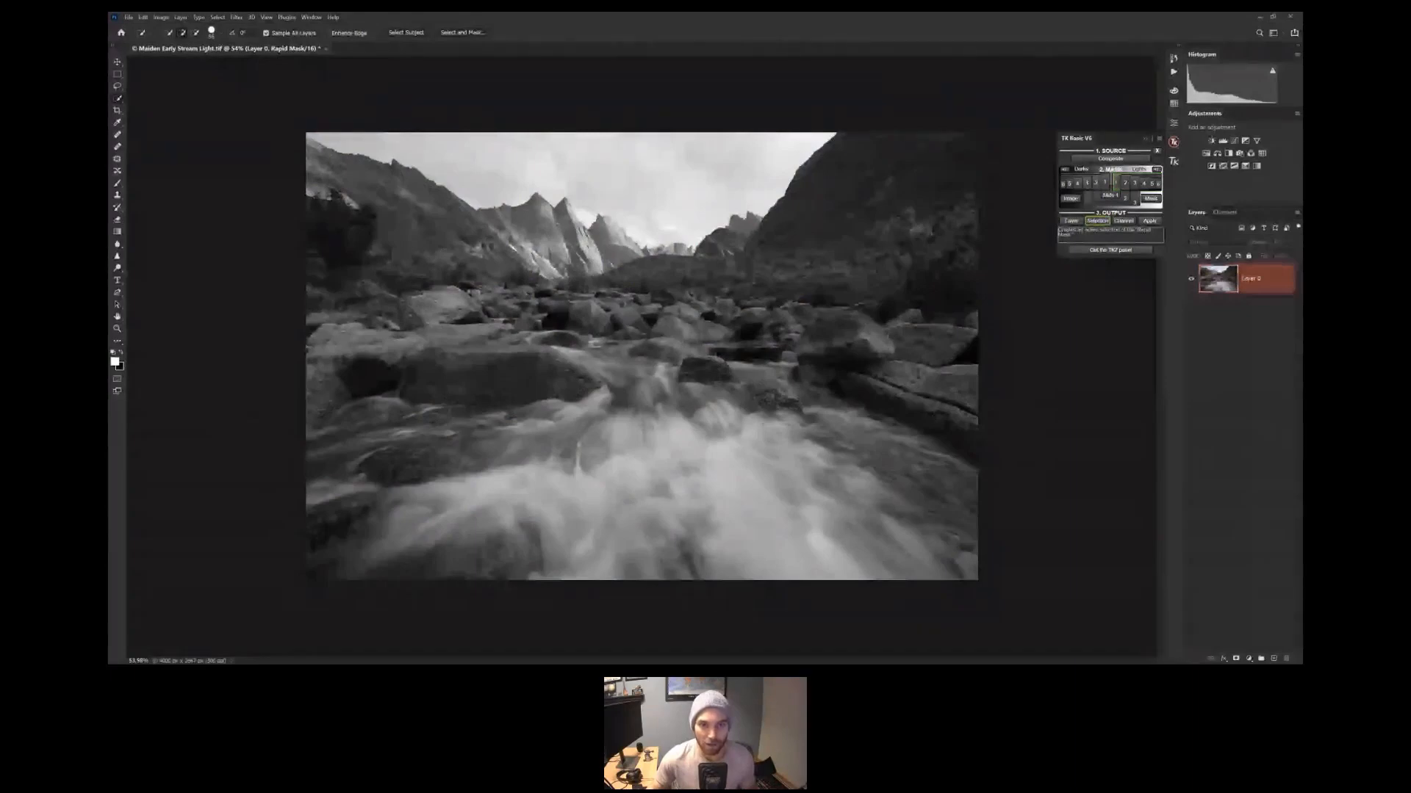
pyautogui.click(1097, 221)
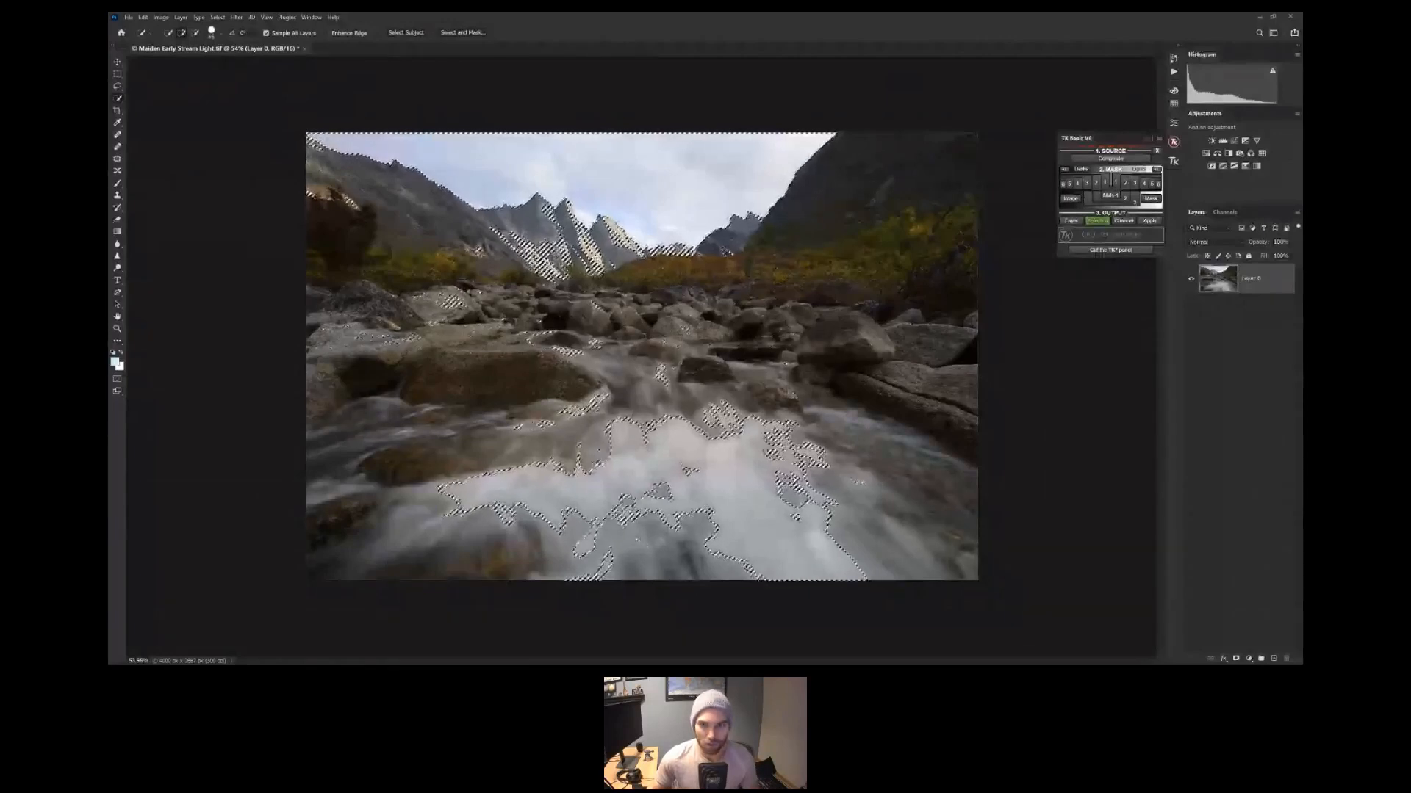
pyautogui.hotkey('ctrl', 'd')
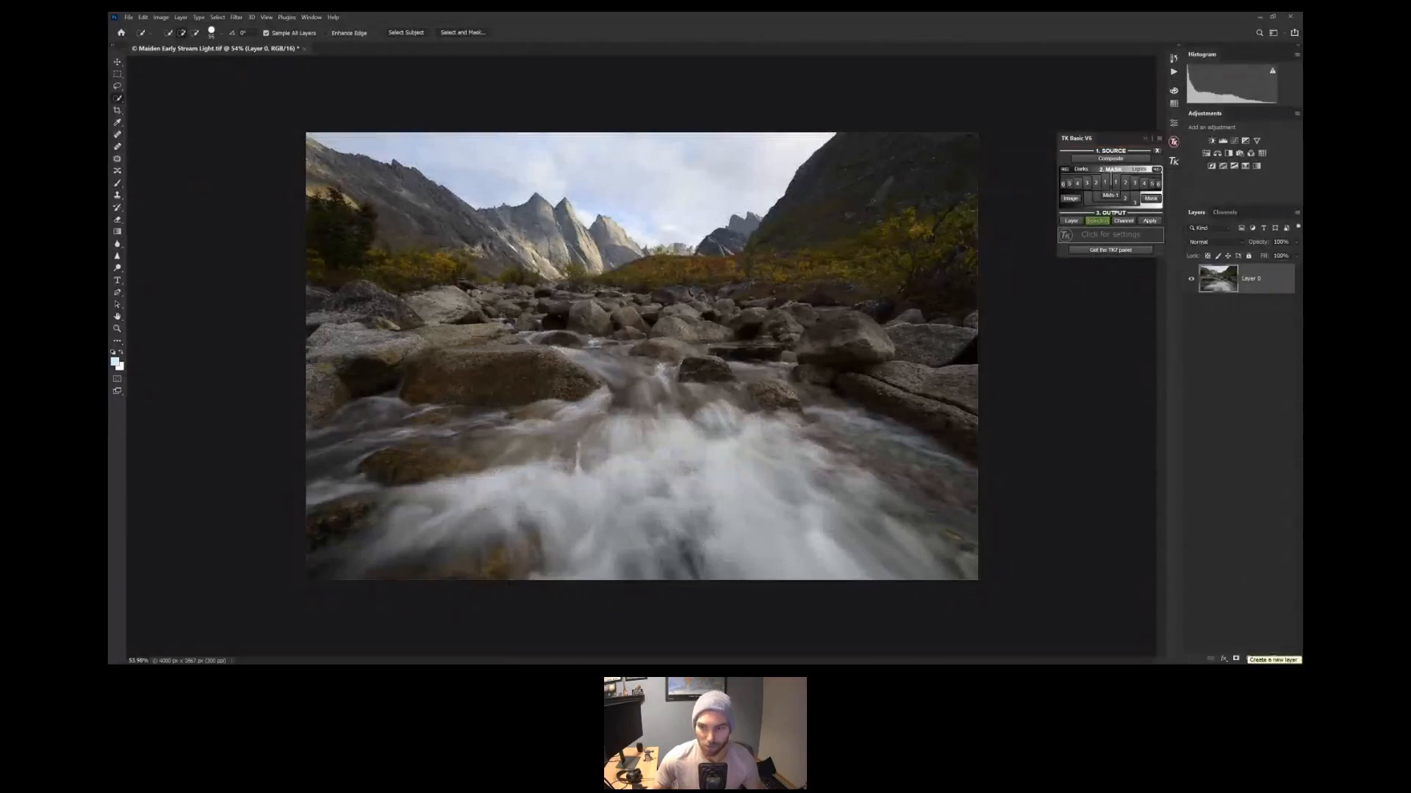
# Add a new blank layer above the photo and set its blending mode to Overlay
pyautogui.click(1273, 657)
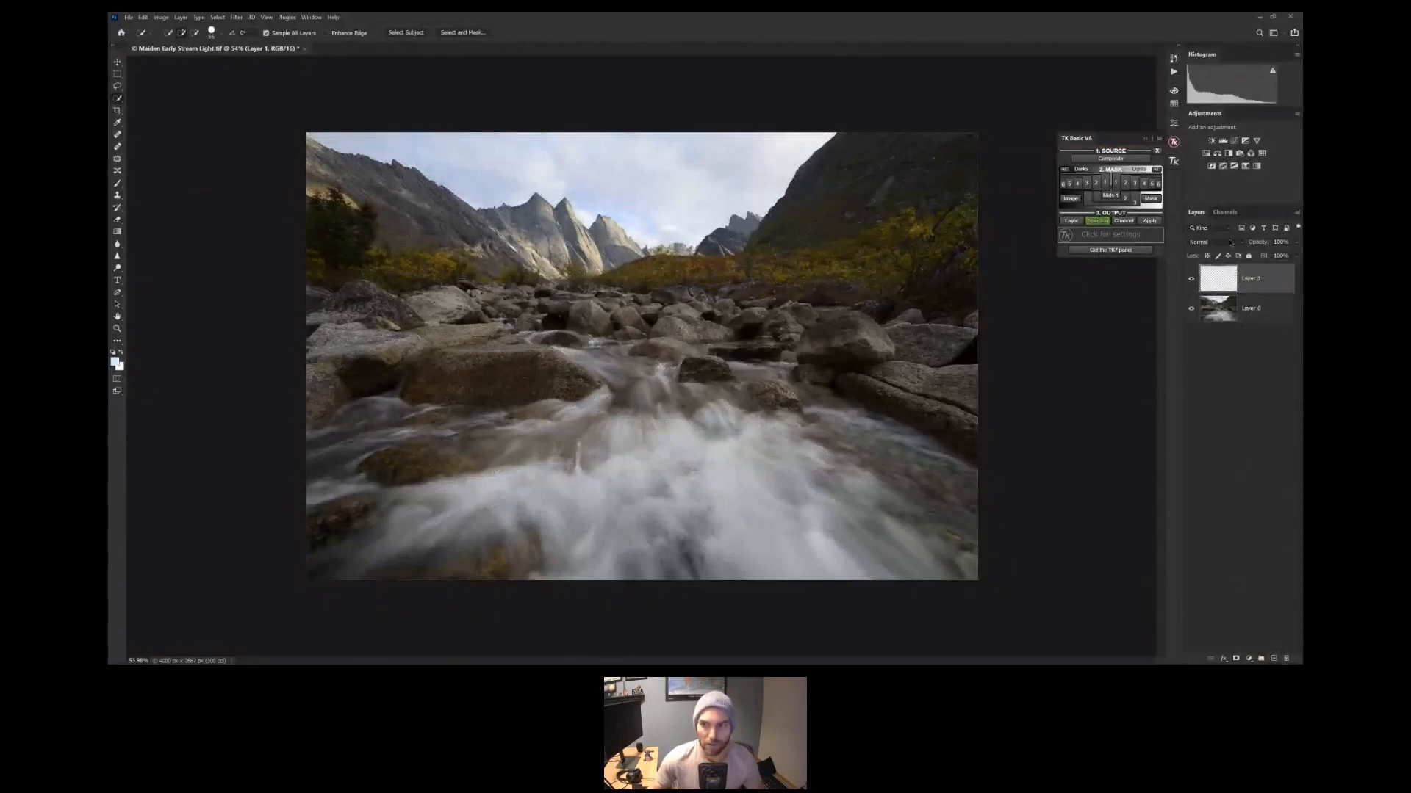
pyautogui.click(1230, 241)
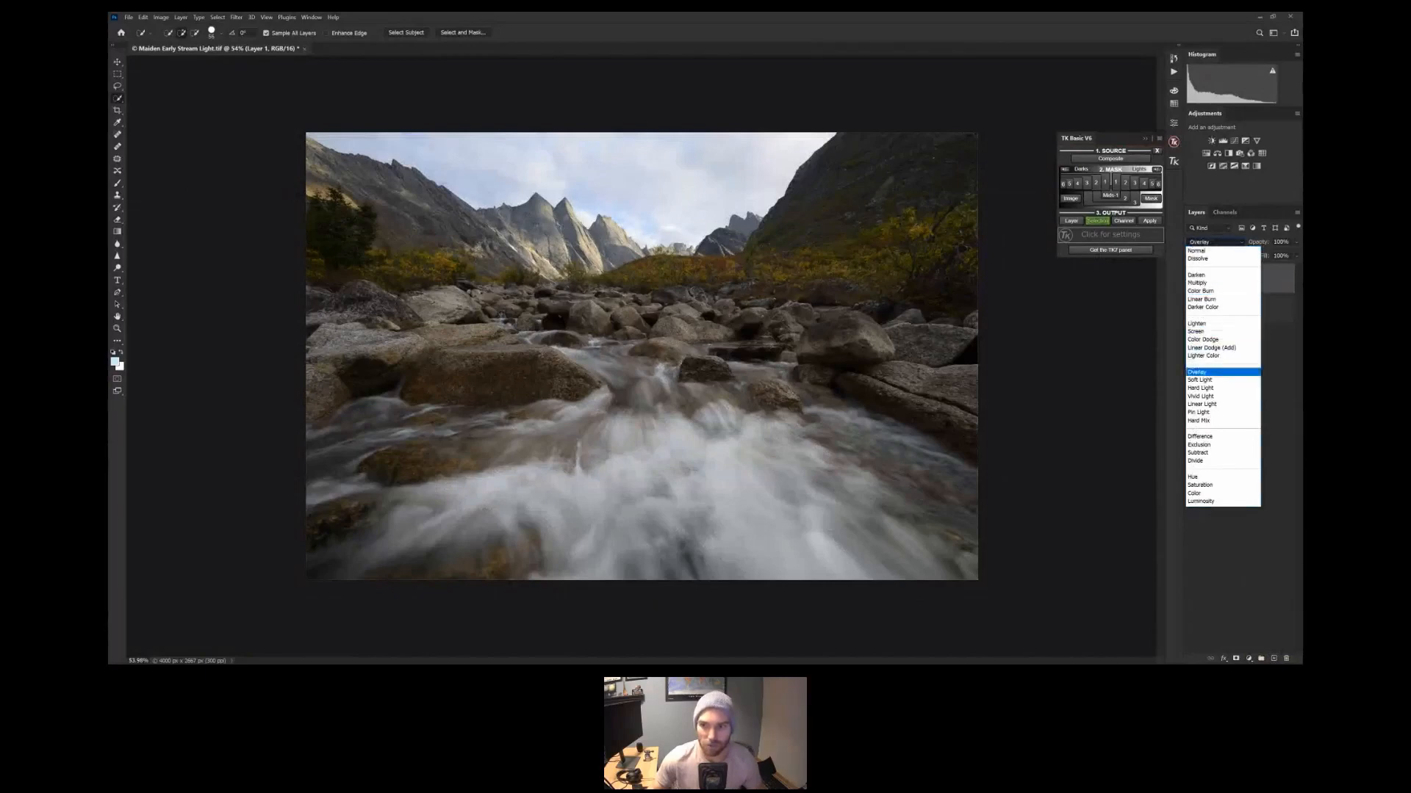
pyautogui.click(1204, 372)
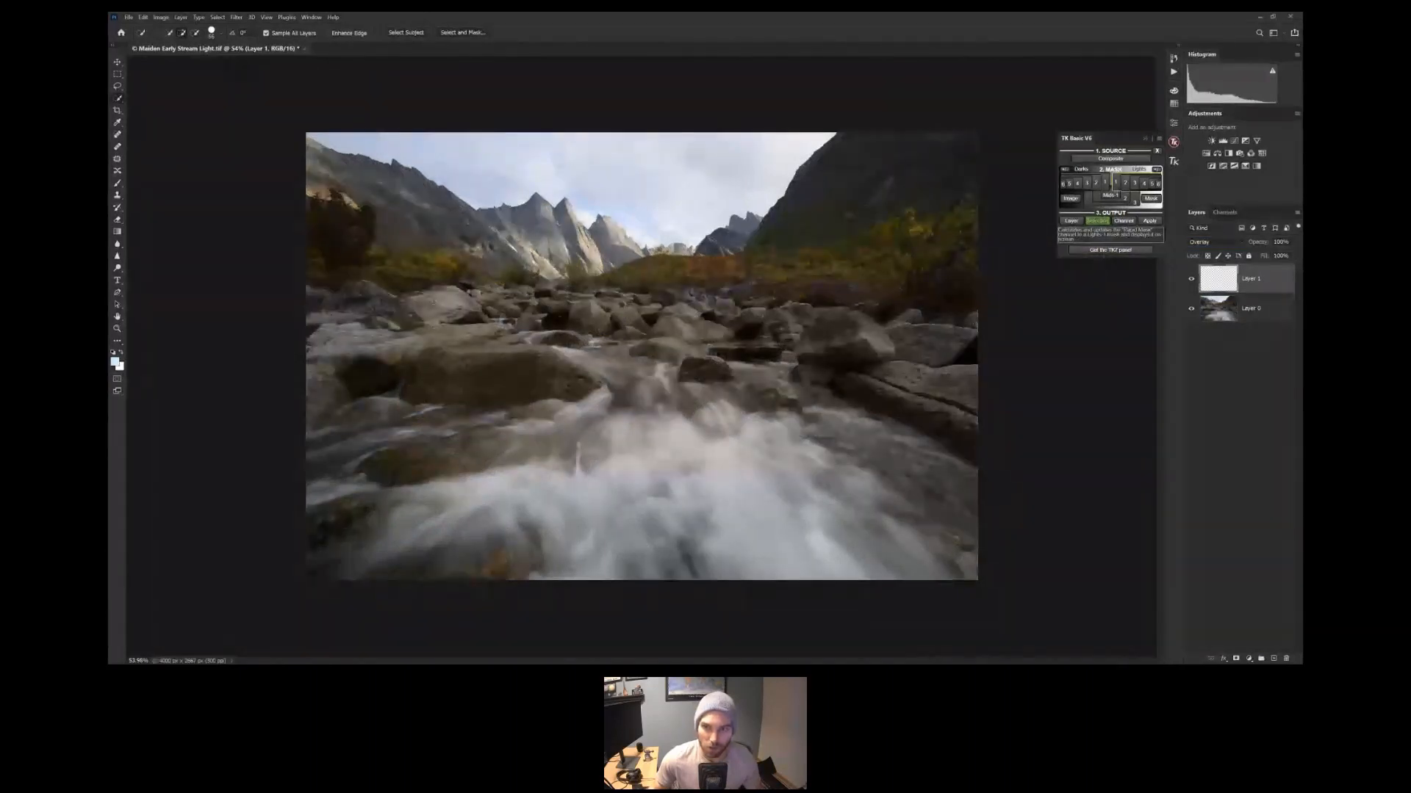
# Mask the Overlay layer with a TK Basic Lights 1 selection, and target the layer's own pixels for brushing
pyautogui.click(1115, 183)
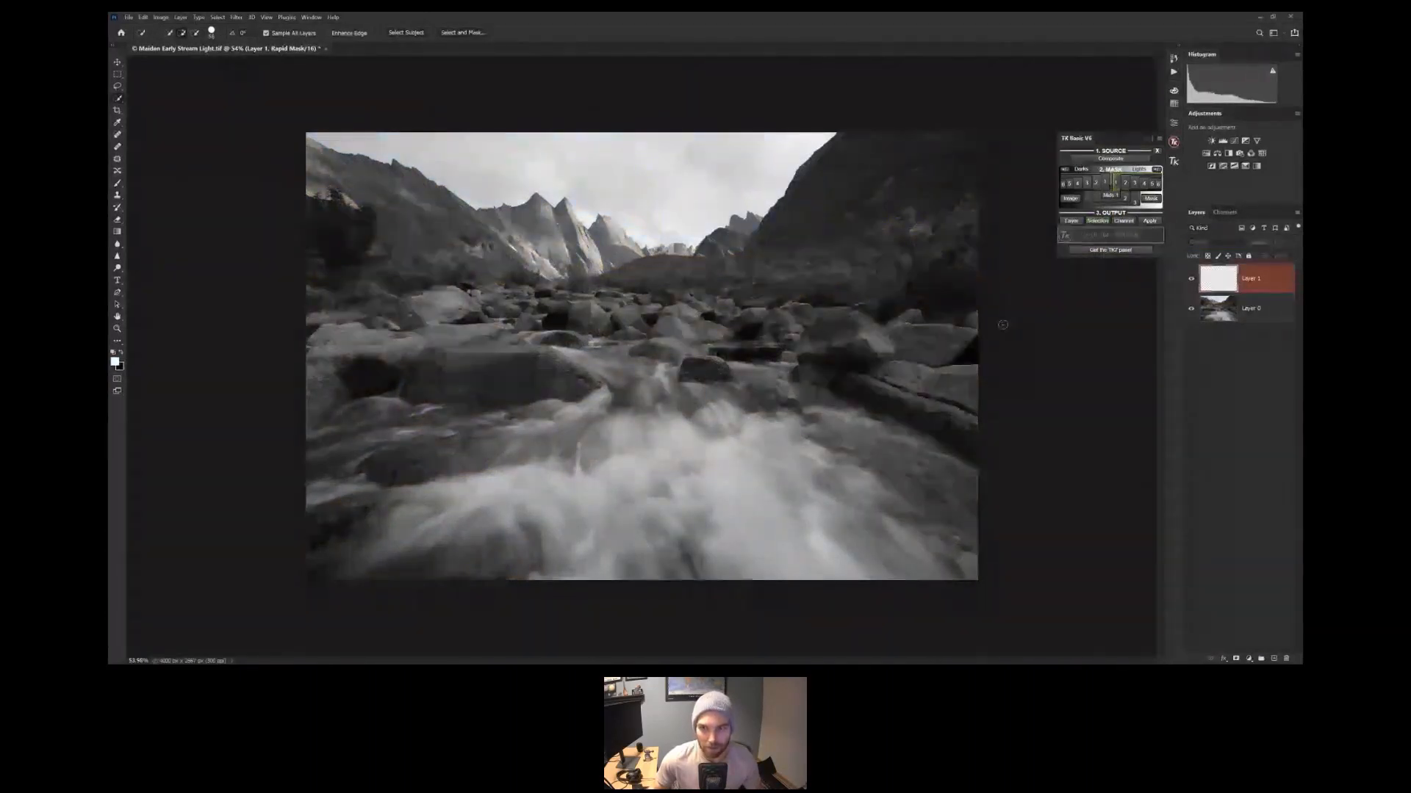
pyautogui.click(1097, 221)
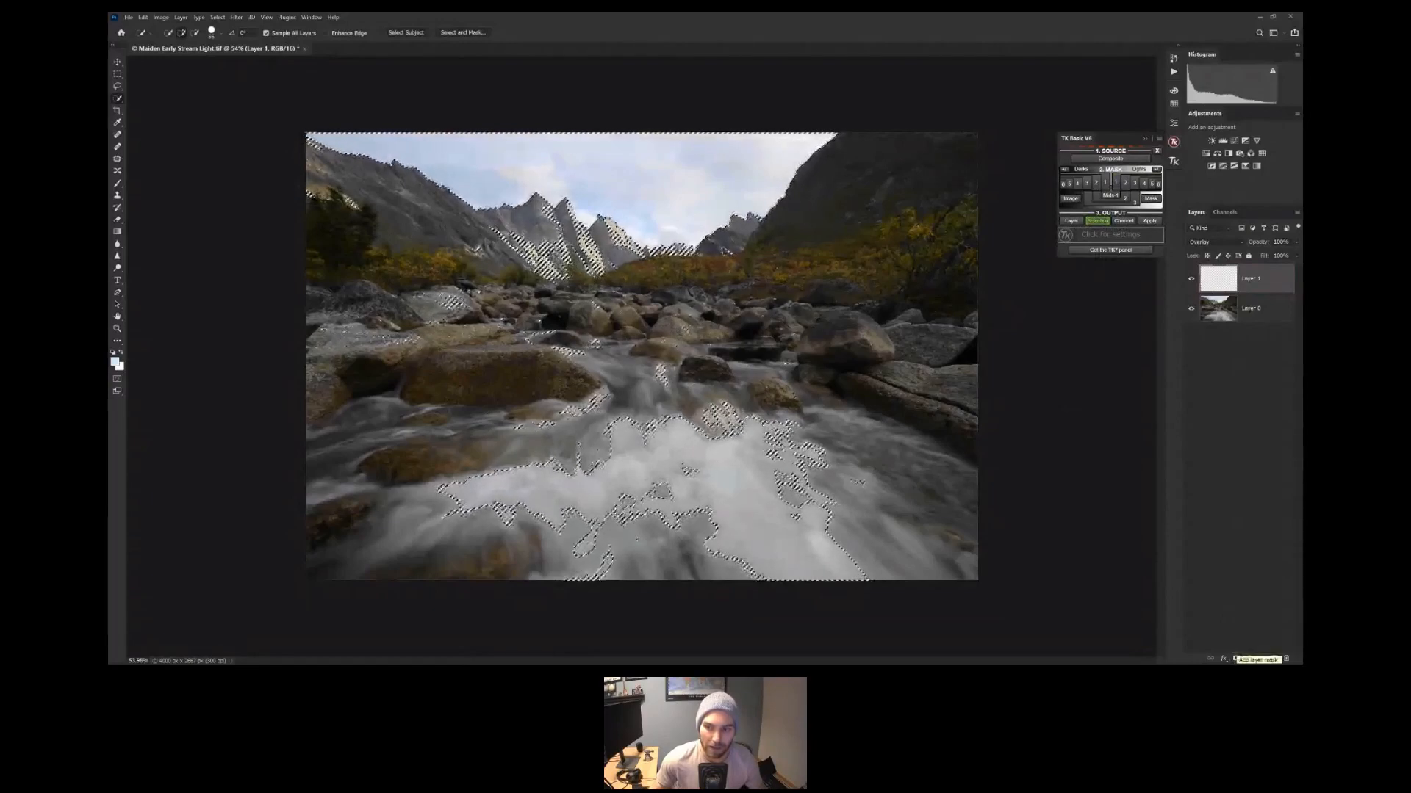
pyautogui.click(1235, 659)
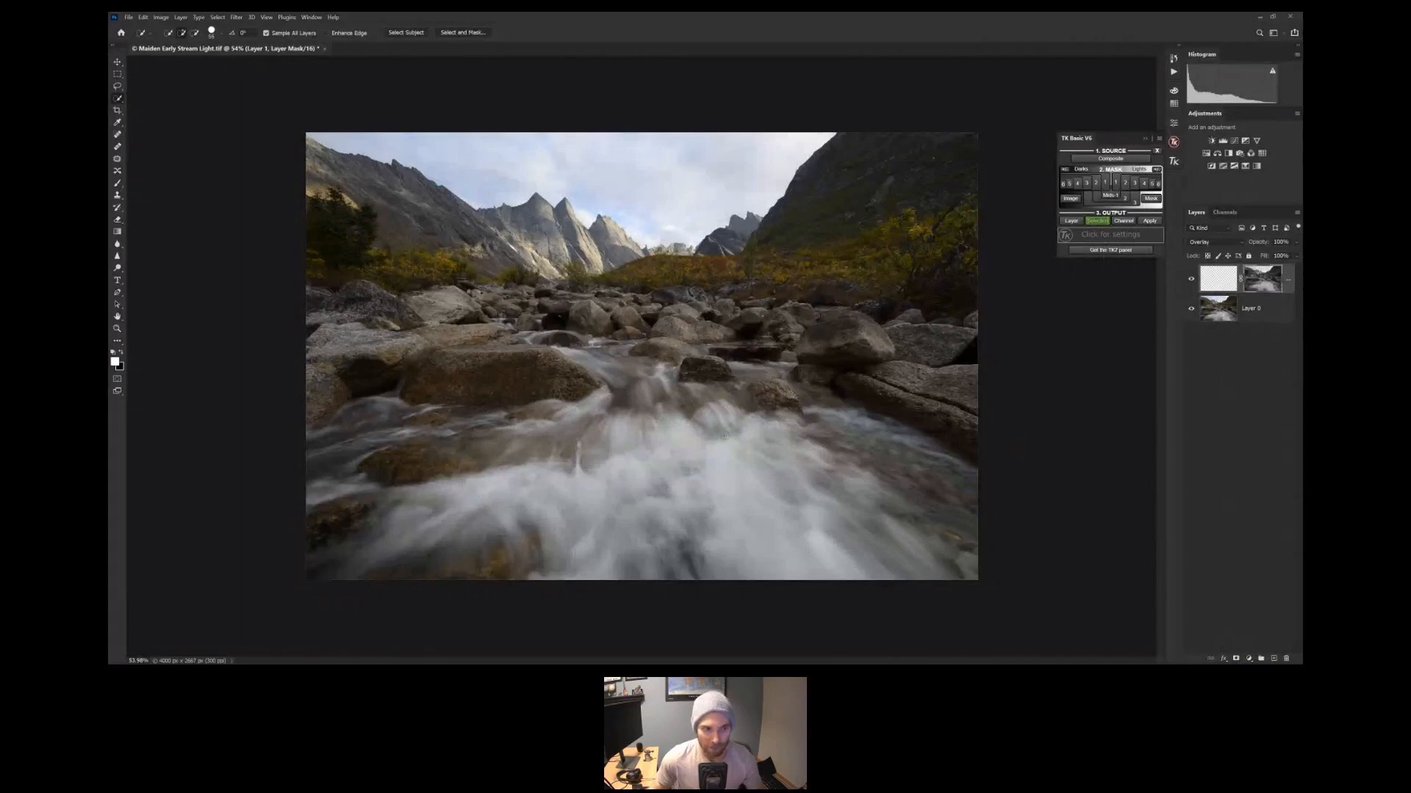
pyautogui.press('b')
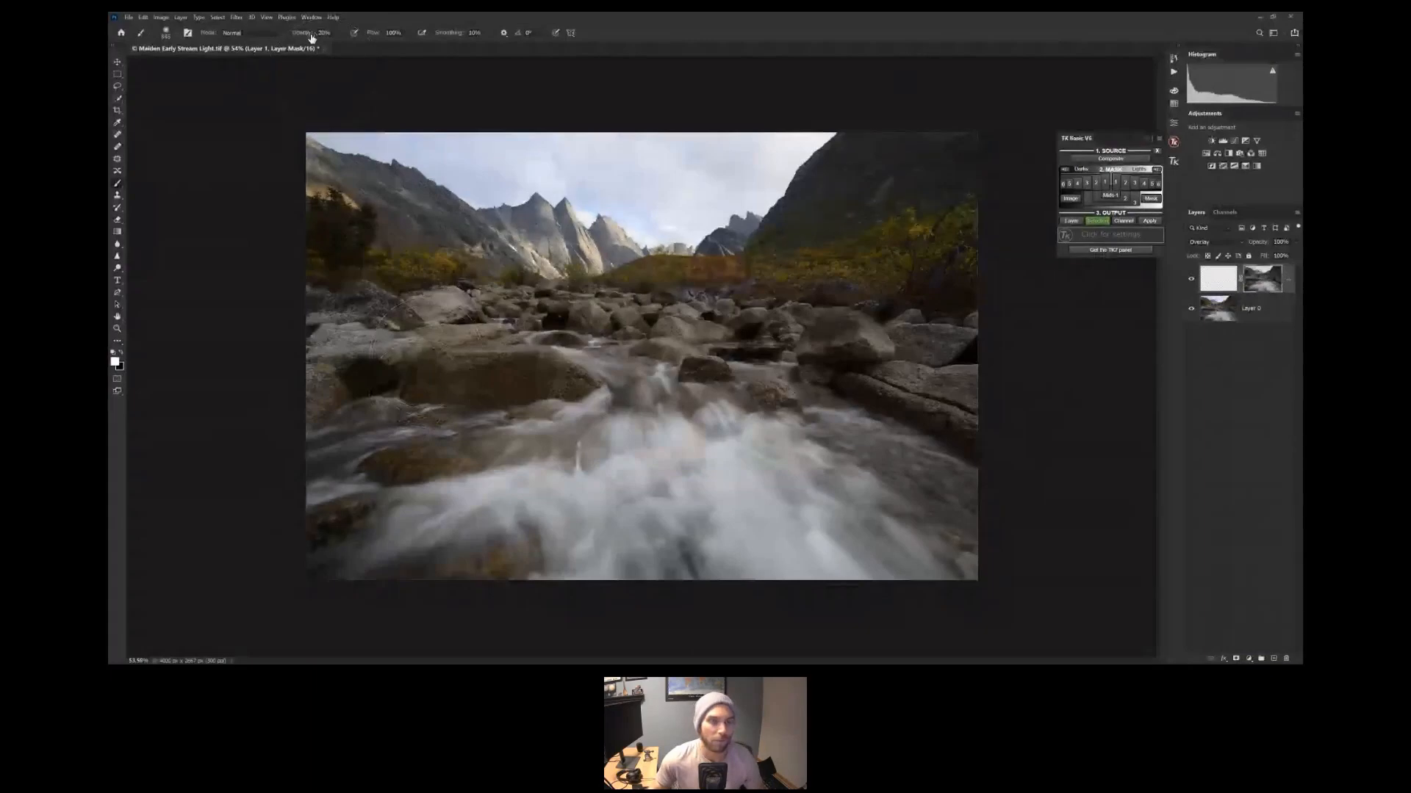
pyautogui.click(1211, 285)
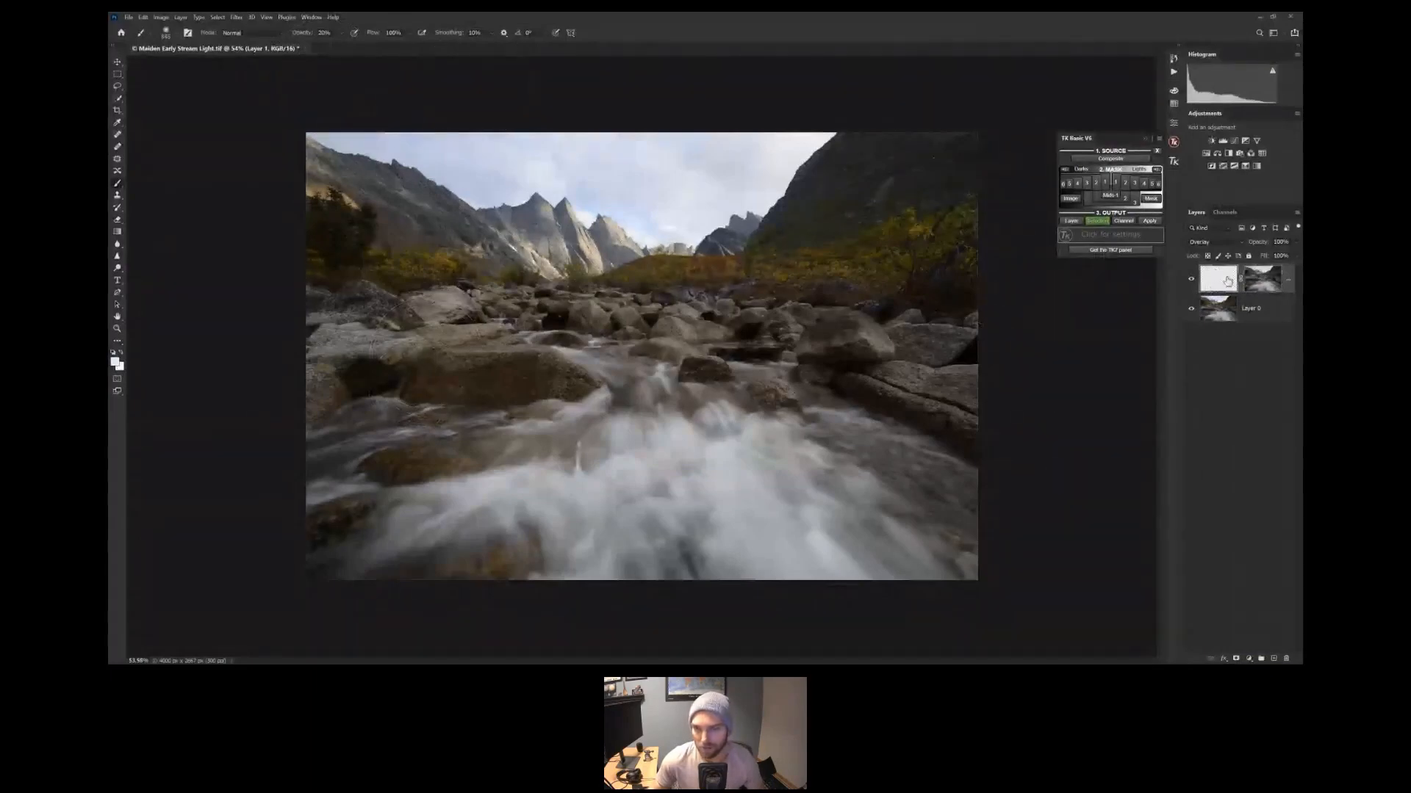
pyautogui.press('s')
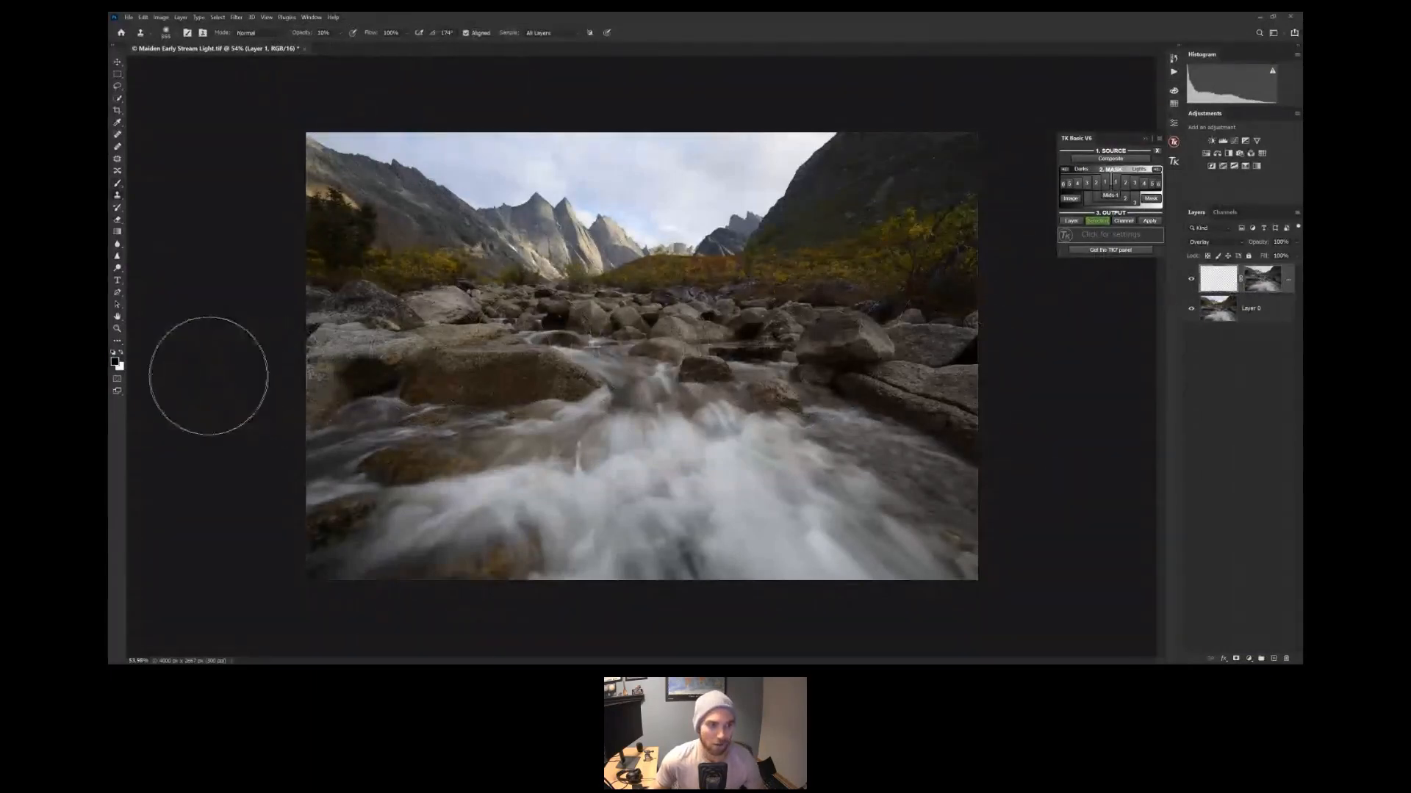
pyautogui.click(297, 34)
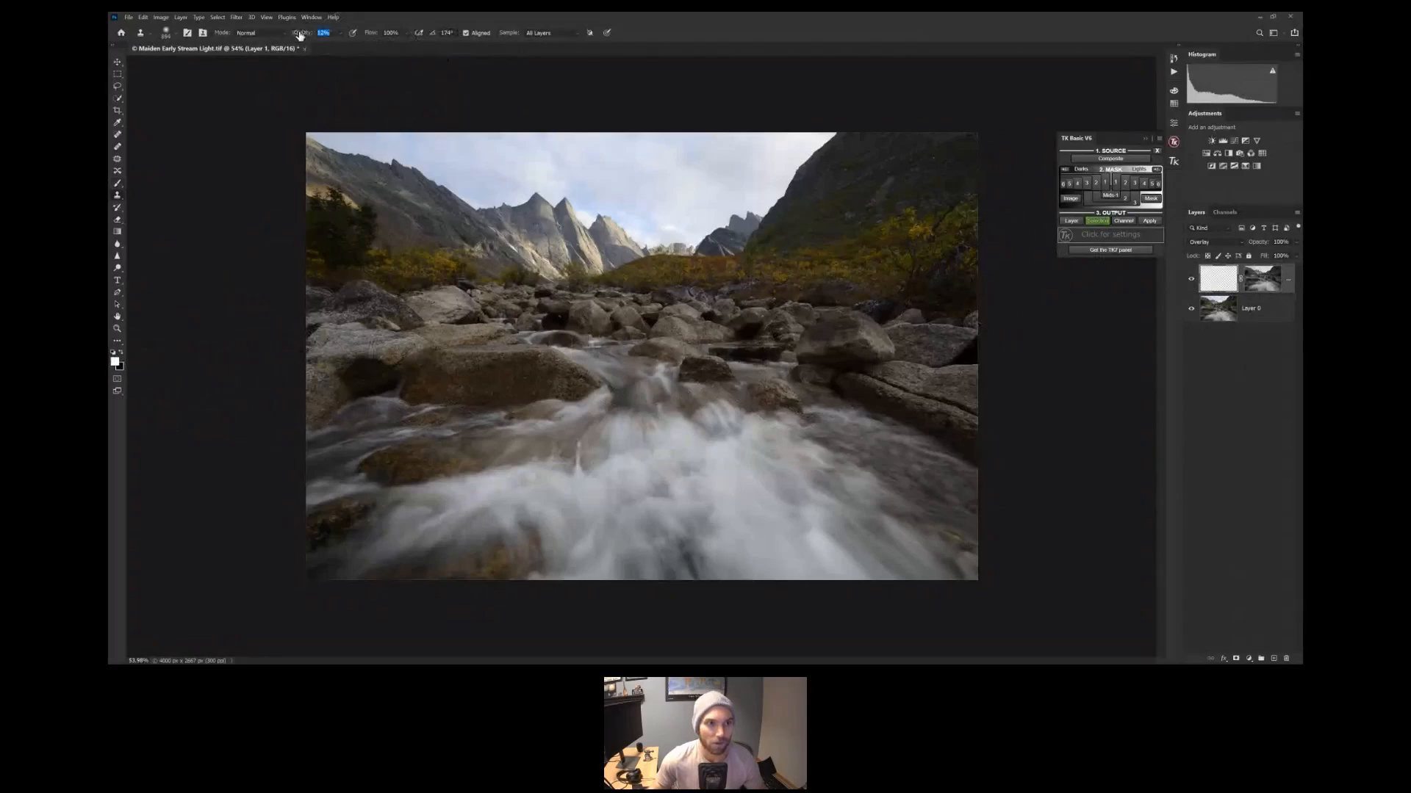
pyautogui.write('20')
pyautogui.press('Return')
pyautogui.click(705, 415)
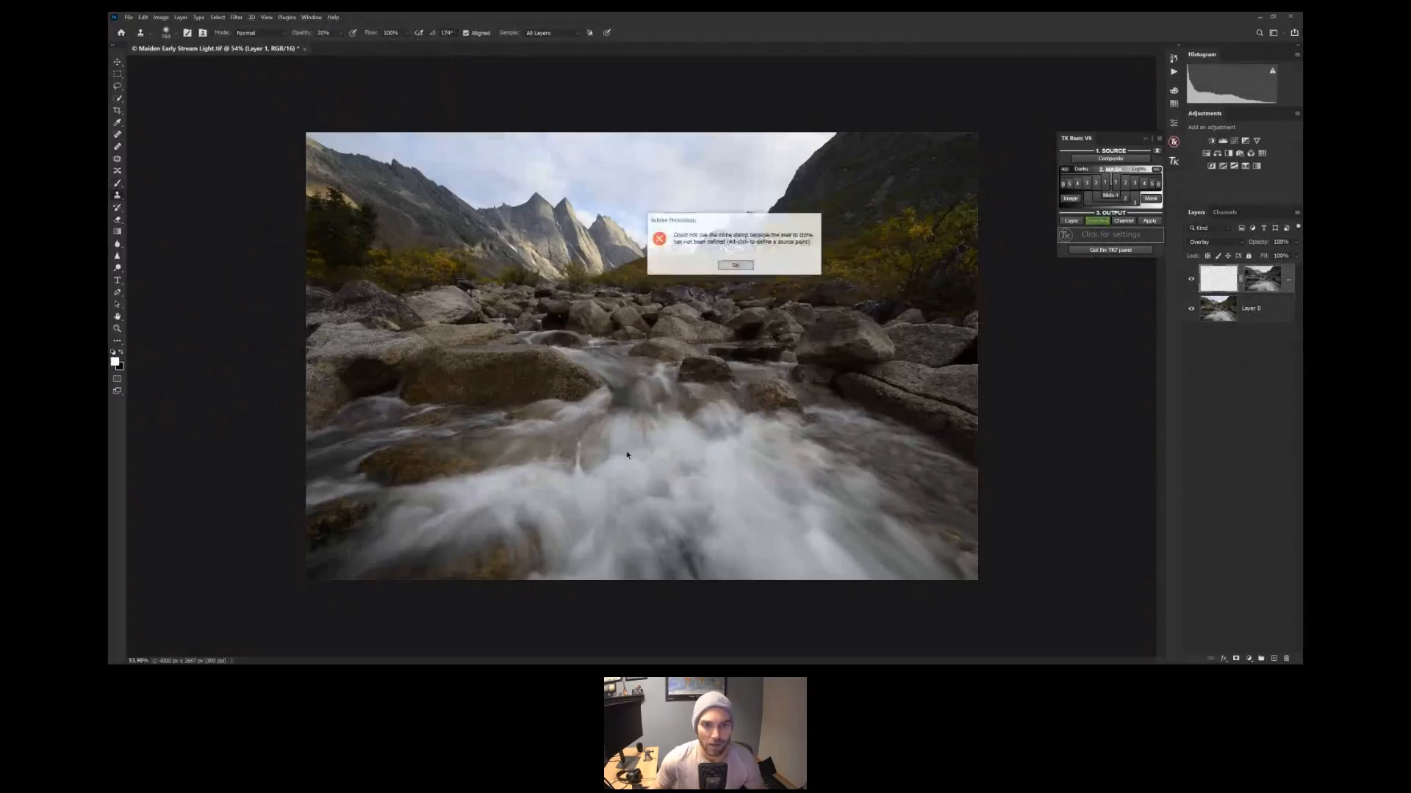
pyautogui.click(734, 265)
# Brush white at 20% opacity over the stream on the masked Overlay layer to dodge its highlights
pyautogui.press('b')
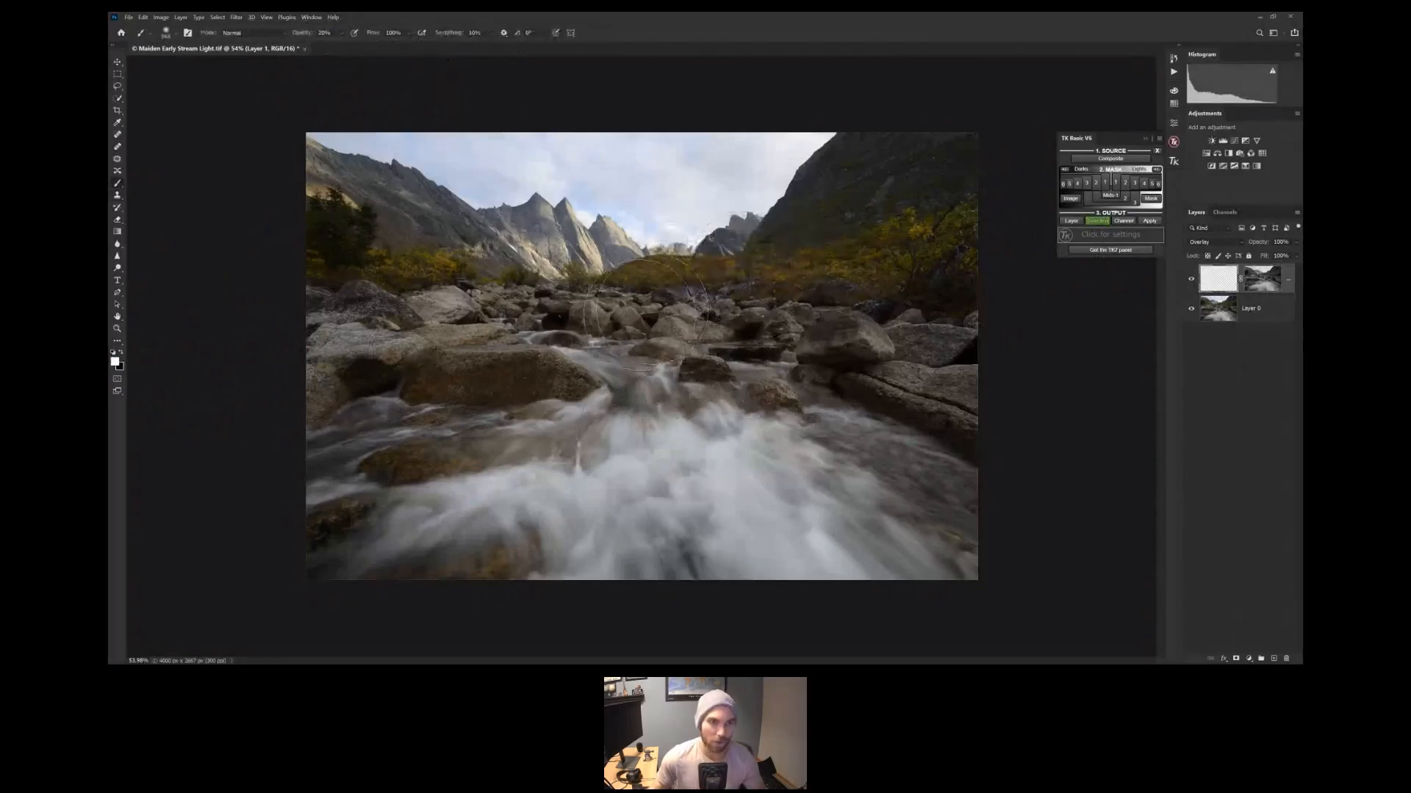
pyautogui.moveTo(515, 418); pyautogui.dragTo(499, 420)
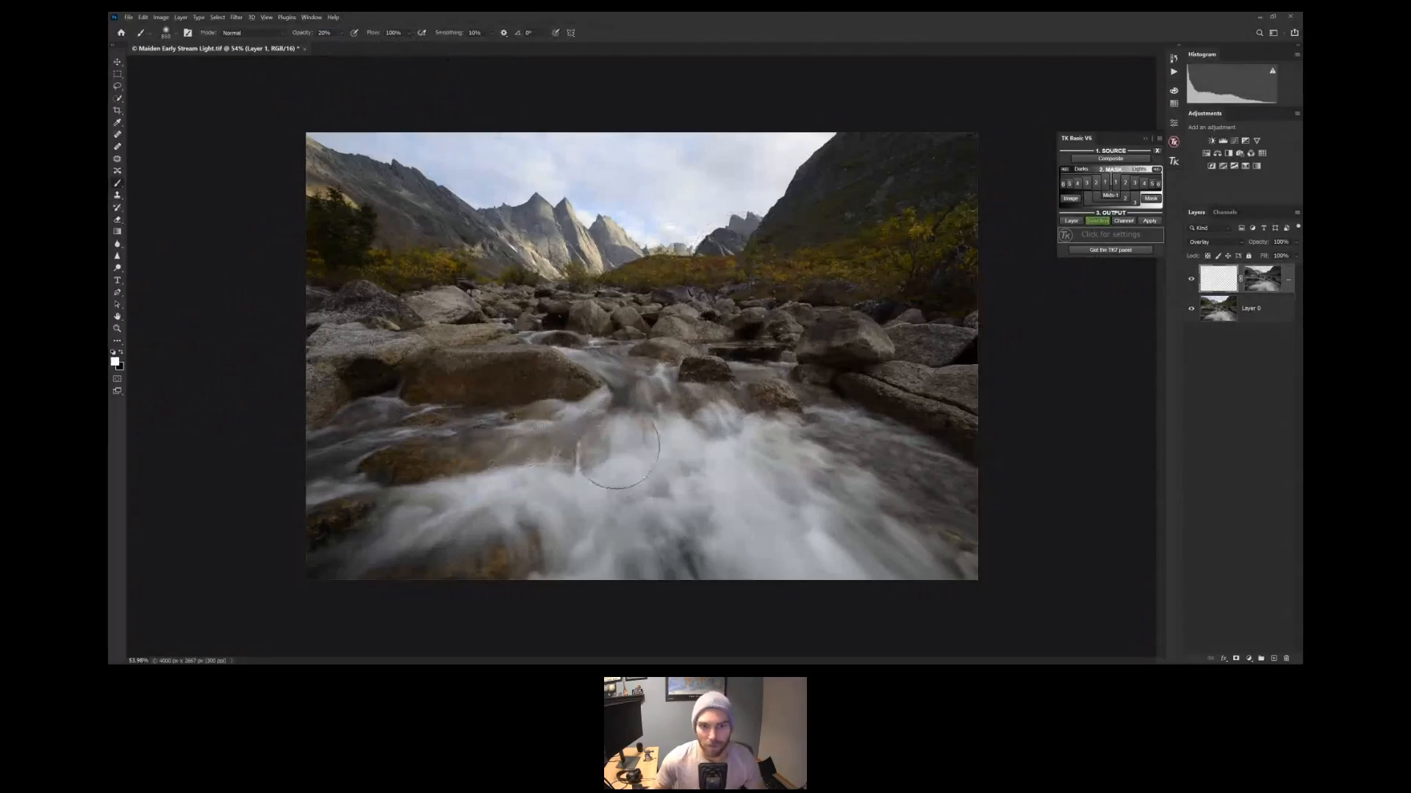
pyautogui.moveTo(619, 444)
pyautogui.mouseDown()
pyautogui.moveTo(630, 421)
pyautogui.moveTo(466, 504)
pyautogui.moveTo(677, 509)
pyautogui.moveTo(615, 371)
pyautogui.mouseUp()
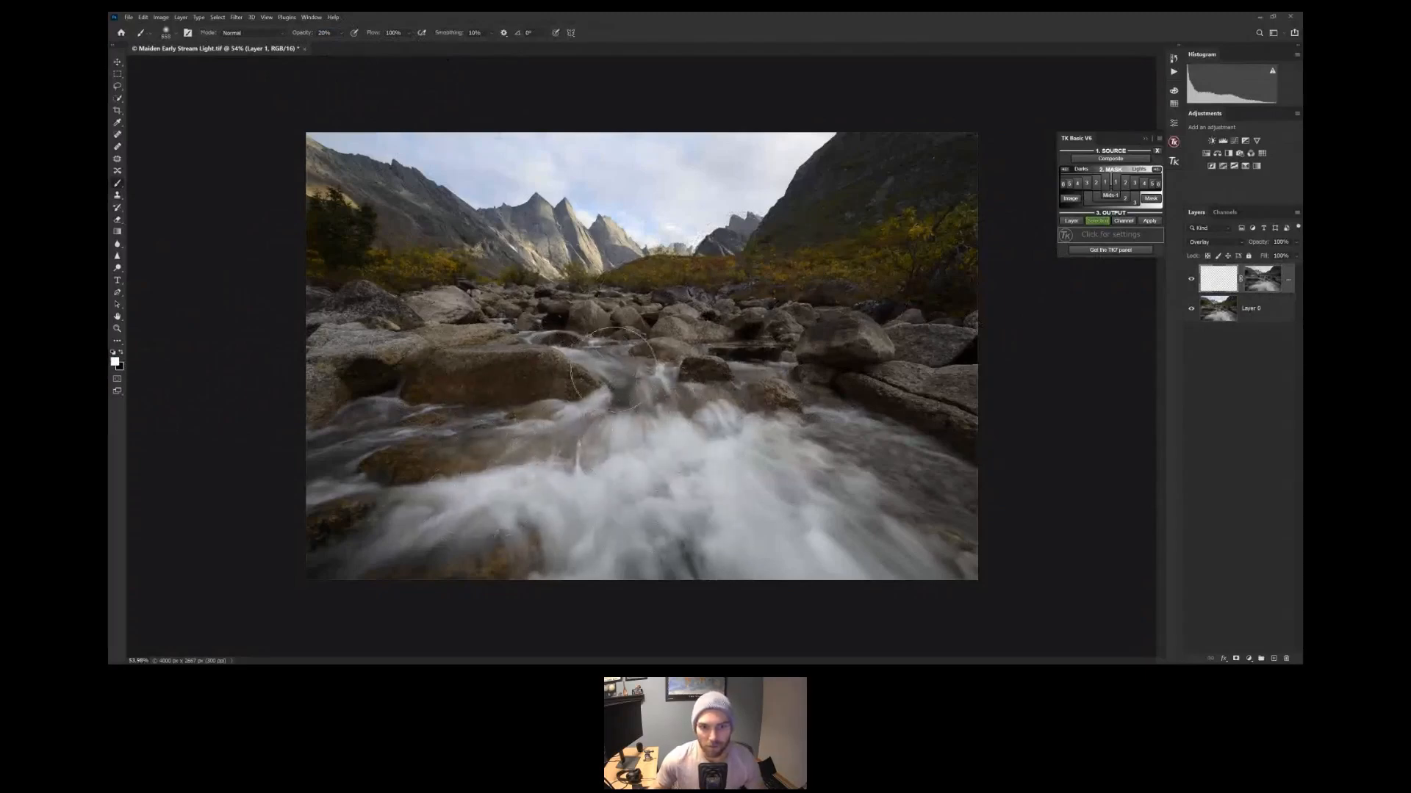
# Compare the photo with and without the dodged Overlay layer, and delete that layer
pyautogui.click(1191, 282)
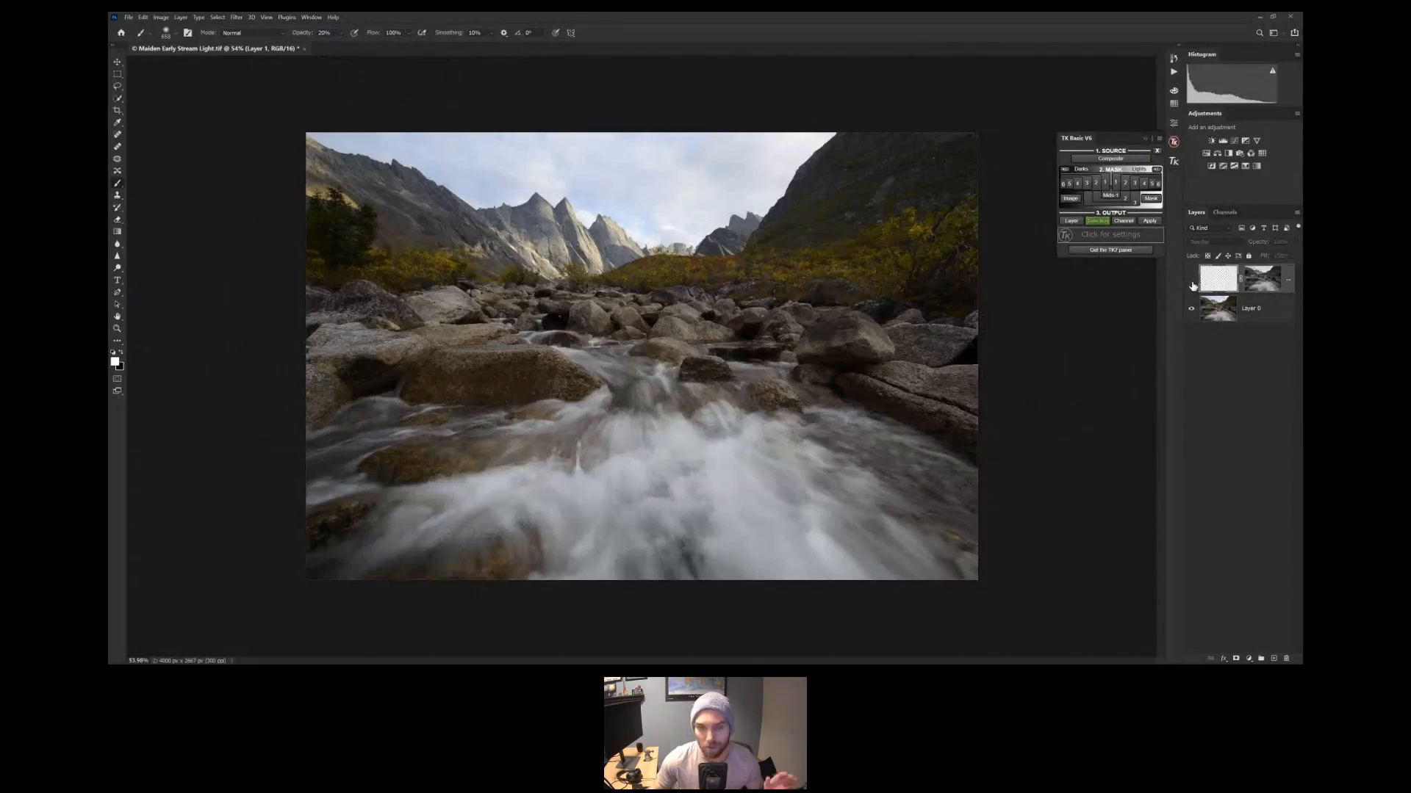
pyautogui.click(1191, 282)
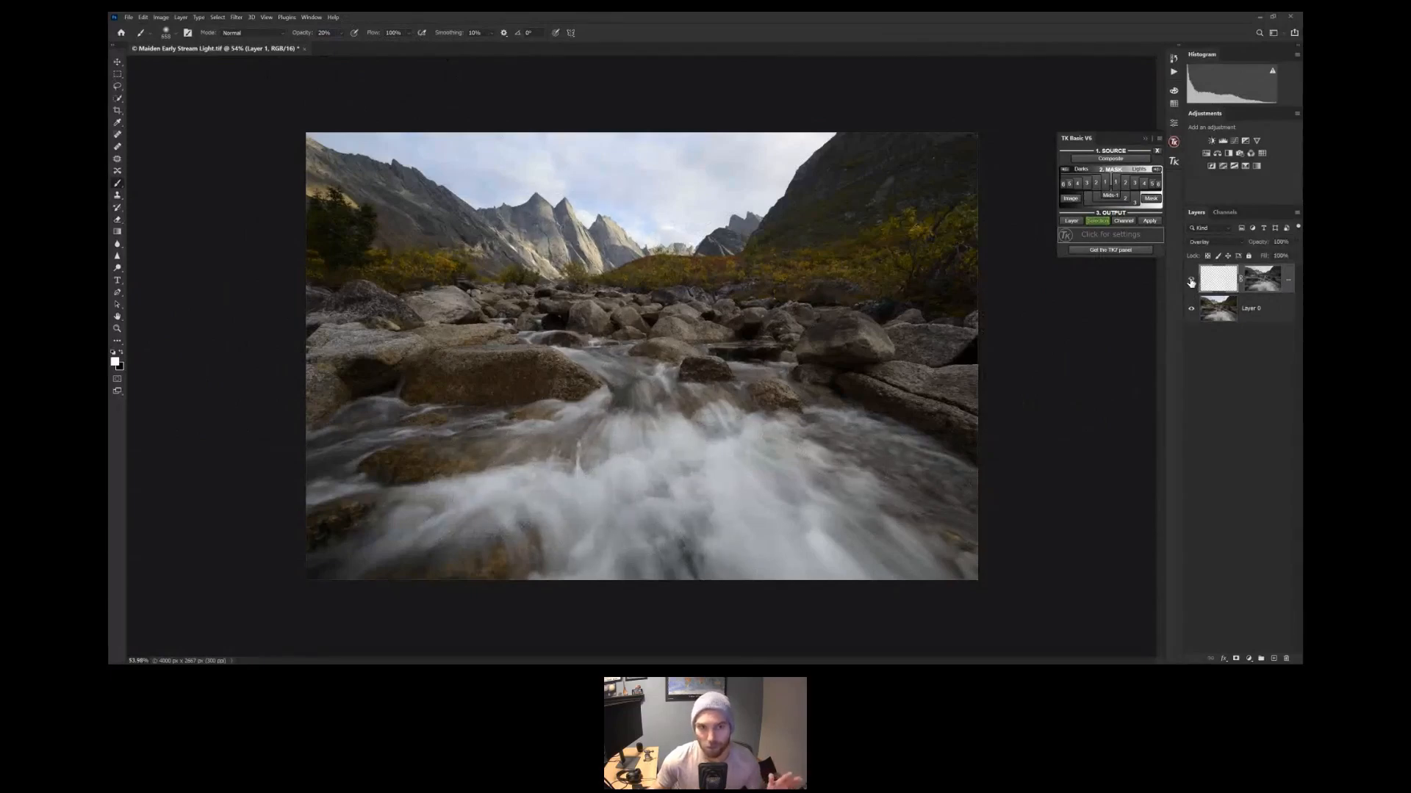
pyautogui.click(1191, 282)
pyautogui.click(1189, 282)
pyautogui.click(1190, 282)
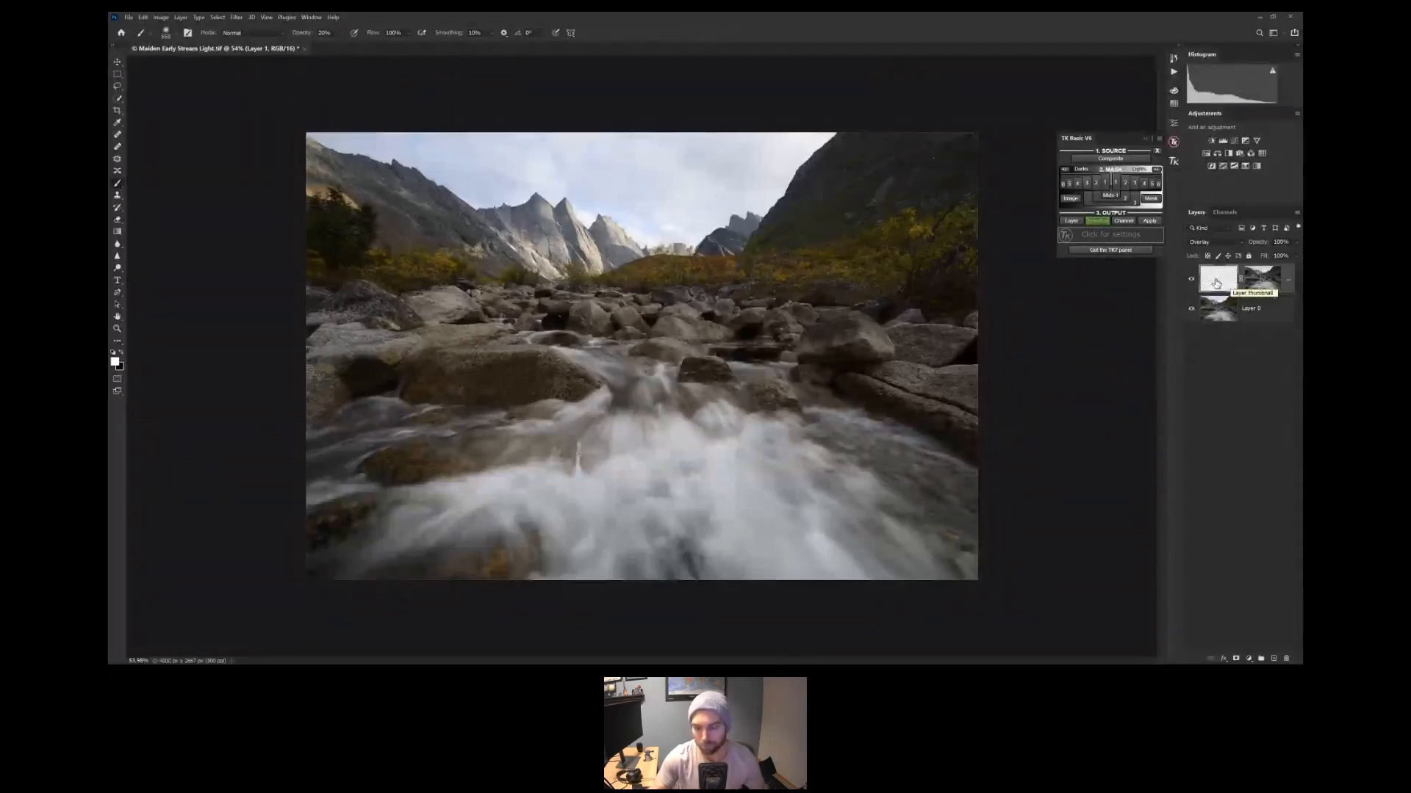
pyautogui.press('Delete')
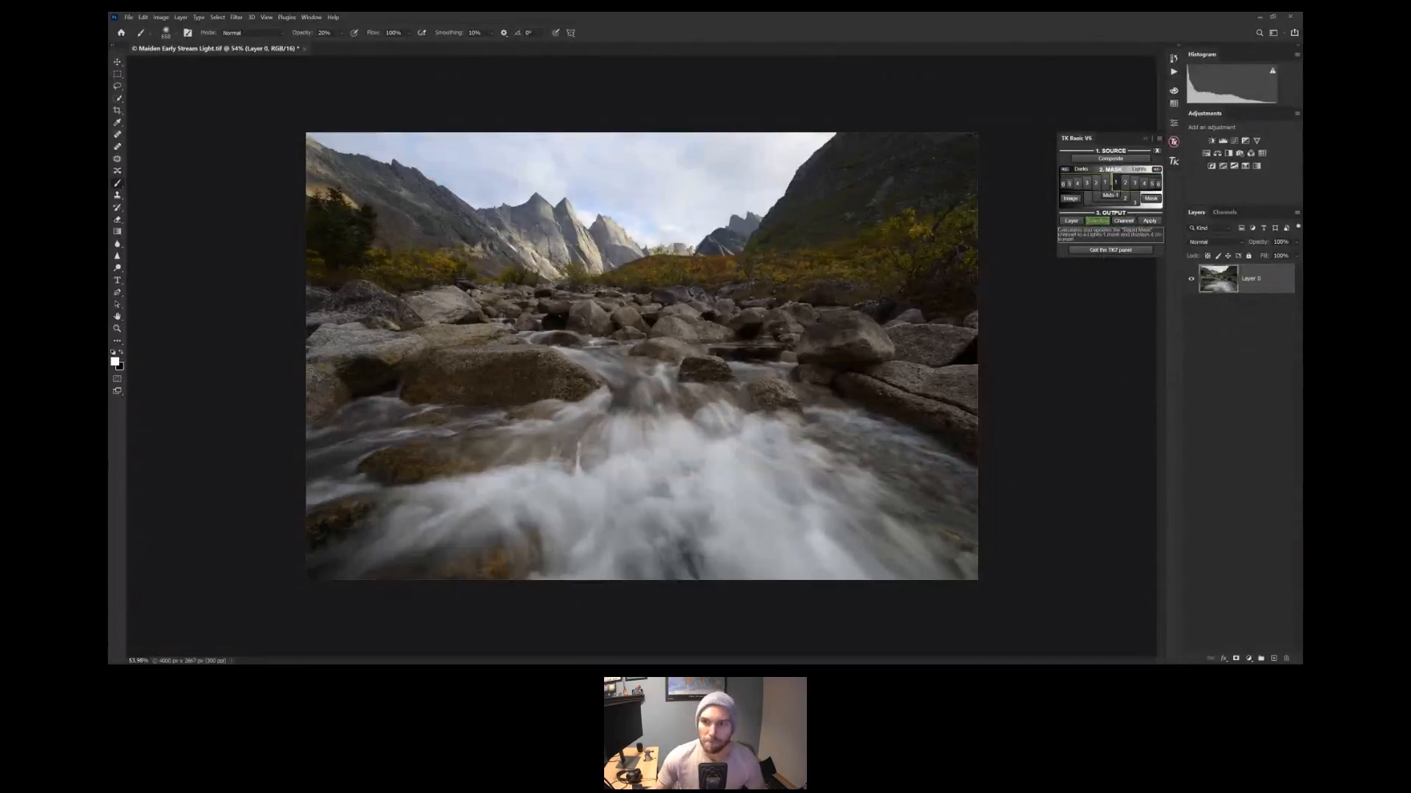
# Generate a Lights 1 mask and output it as a channel named Fine Tune, and check it among the channels
pyautogui.click(1116, 182)
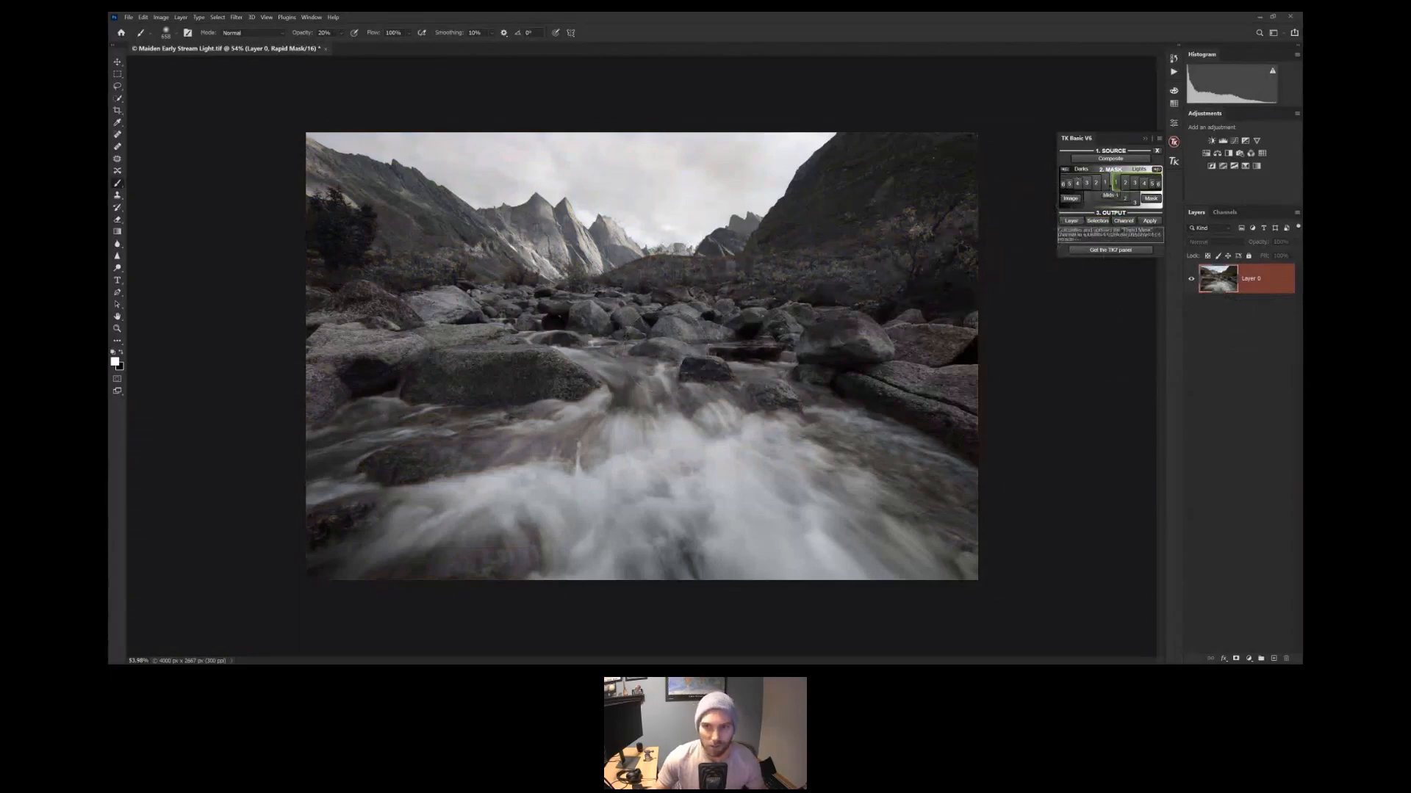
pyautogui.click(1116, 183)
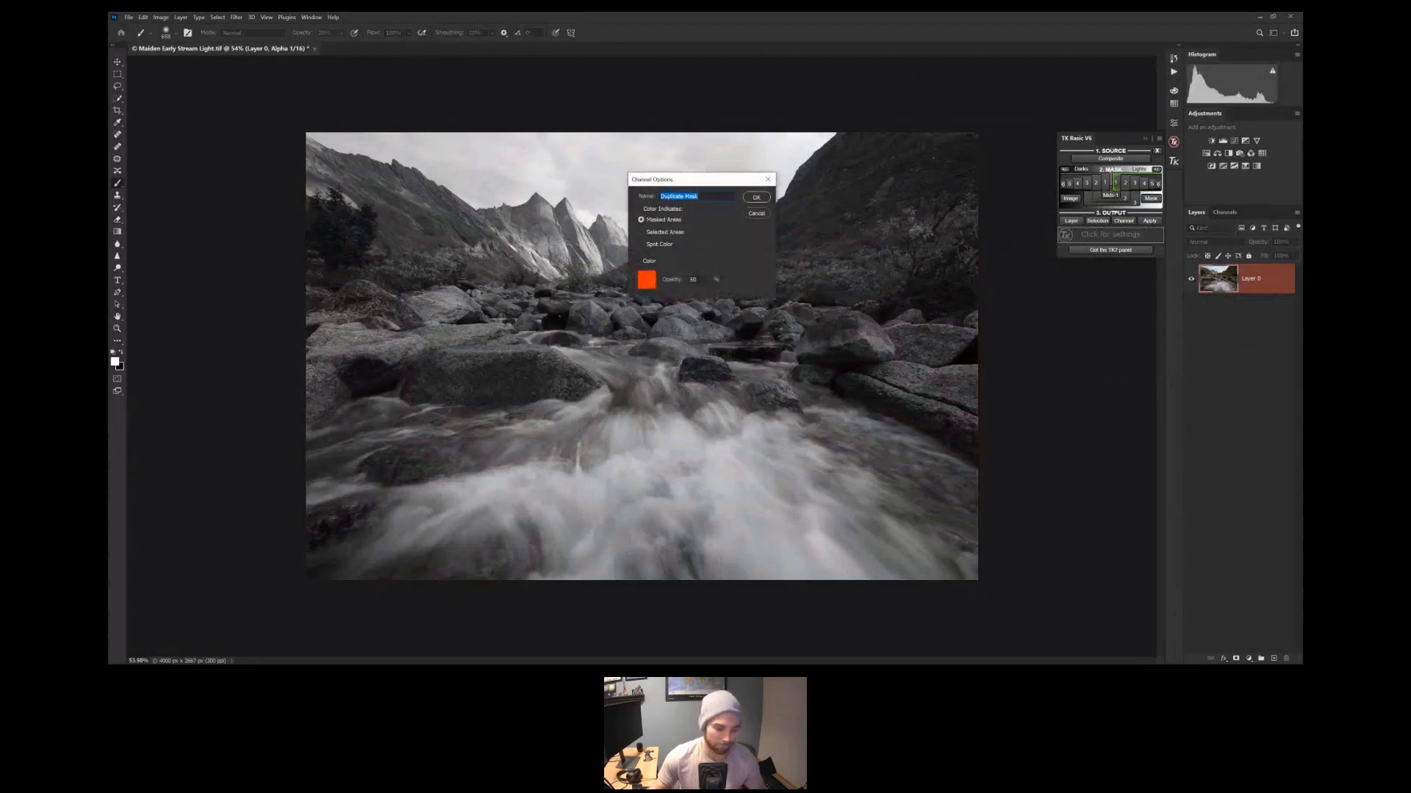
pyautogui.write('L')
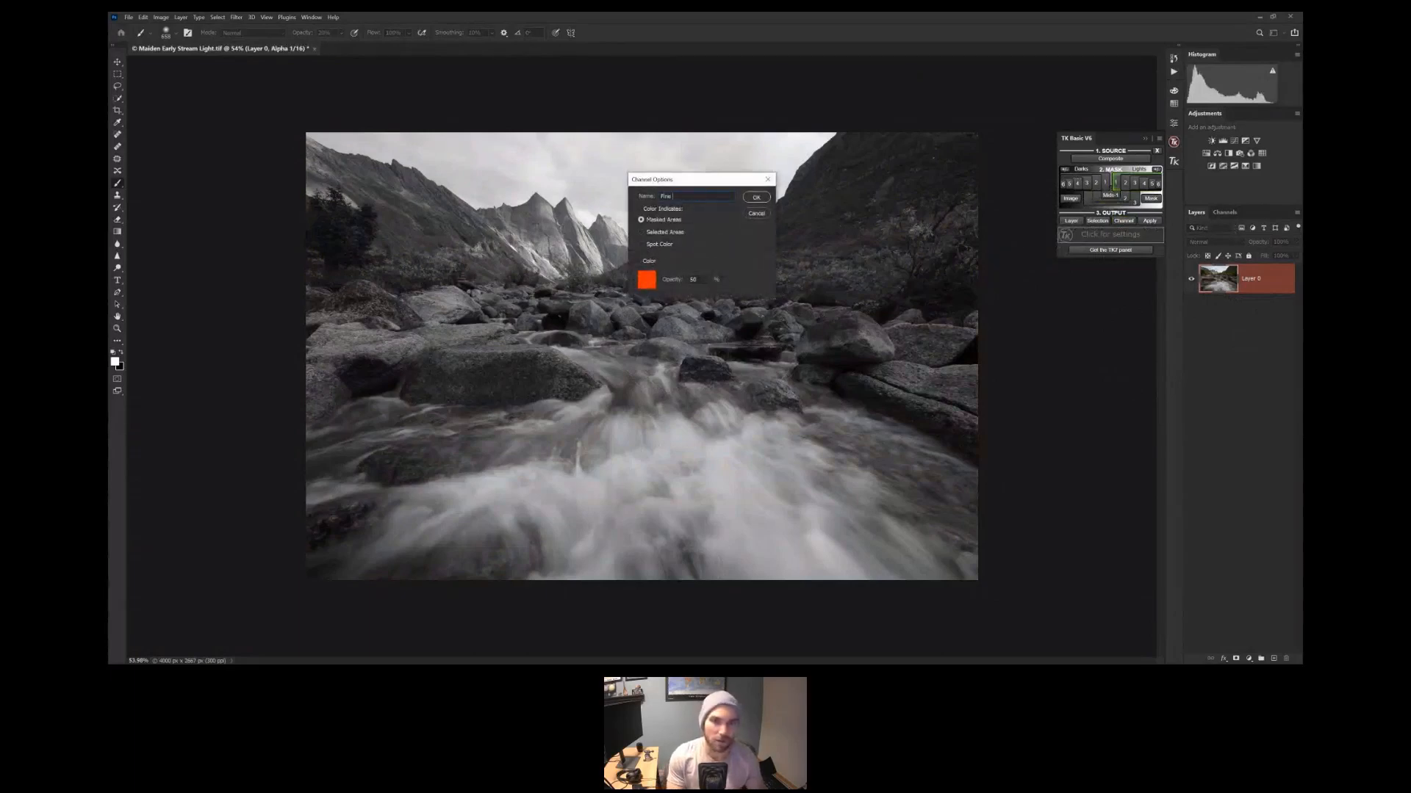
pyautogui.write('ine Tune')
pyautogui.press('Return')
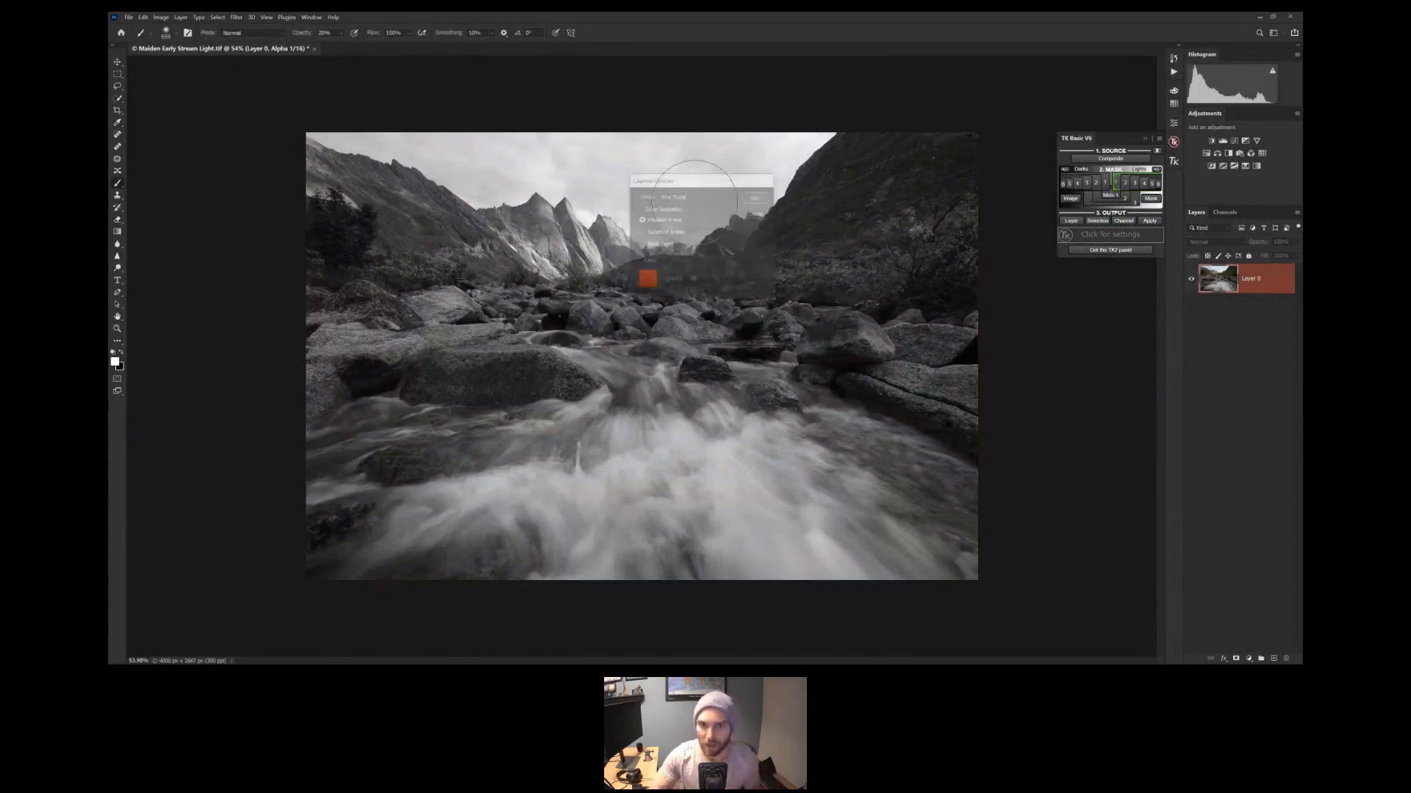
pyautogui.click(1225, 213)
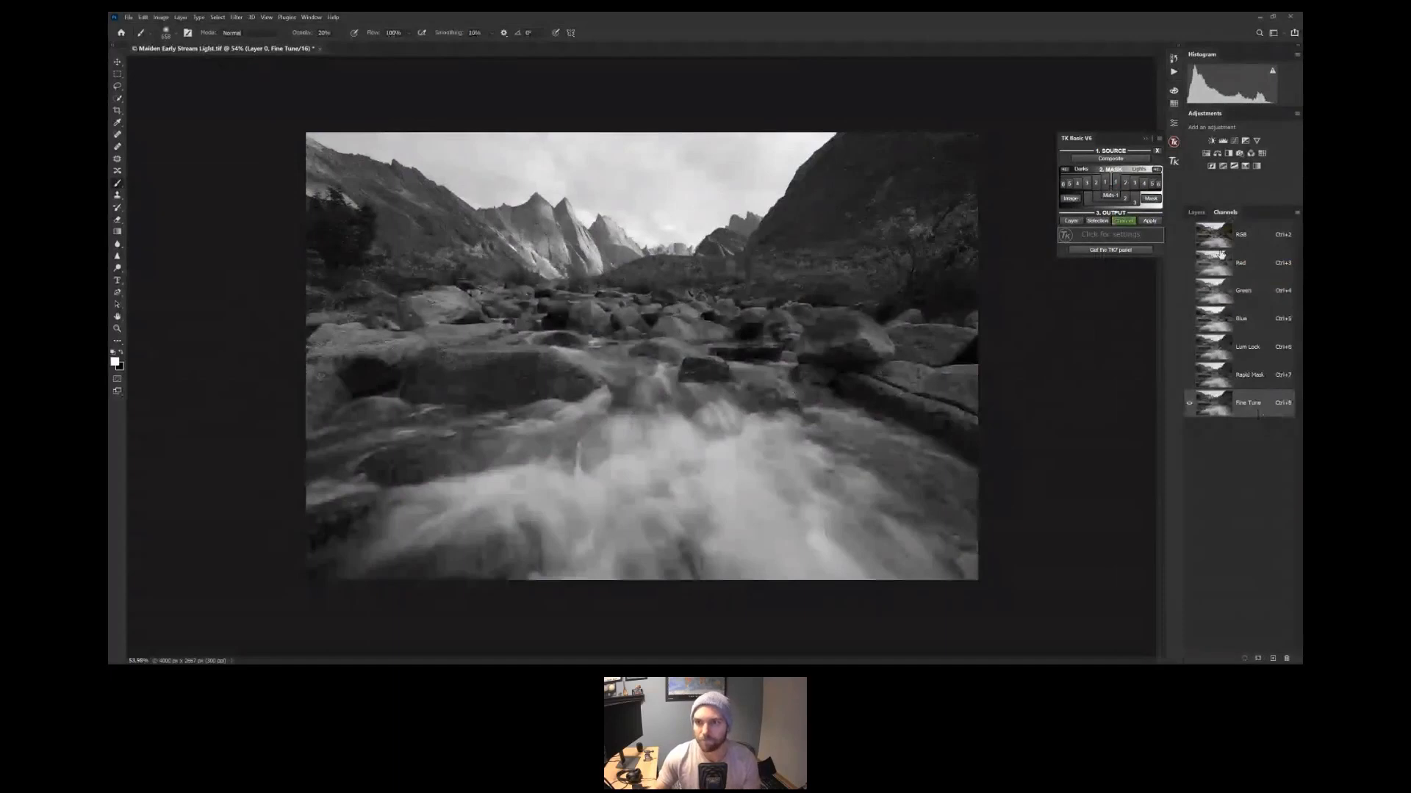
pyautogui.click(1197, 213)
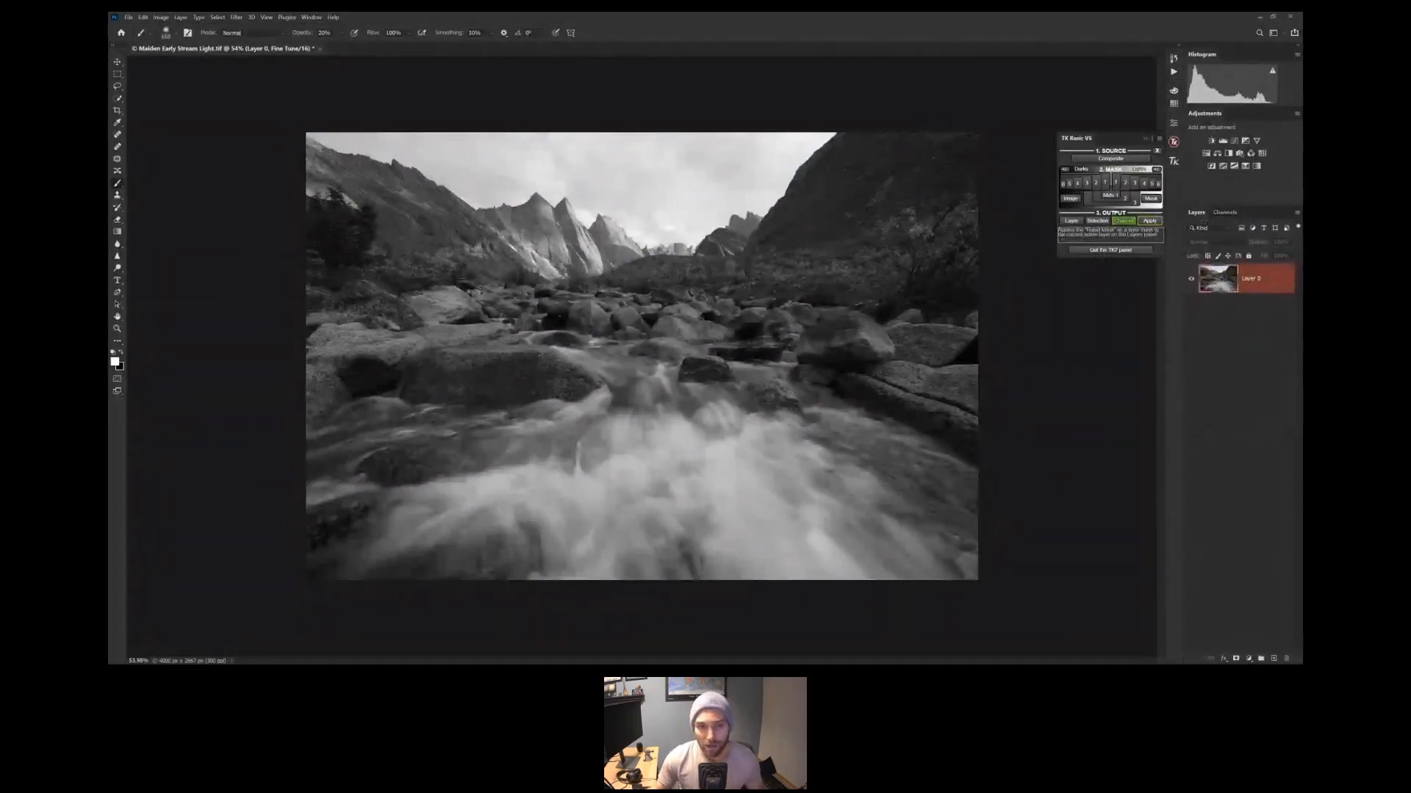
# Add a Curves adjustment layer with a plain white mask, lower its midpoint to darken the whole photo, and reopen TK Basic V6
pyautogui.click(1149, 221)
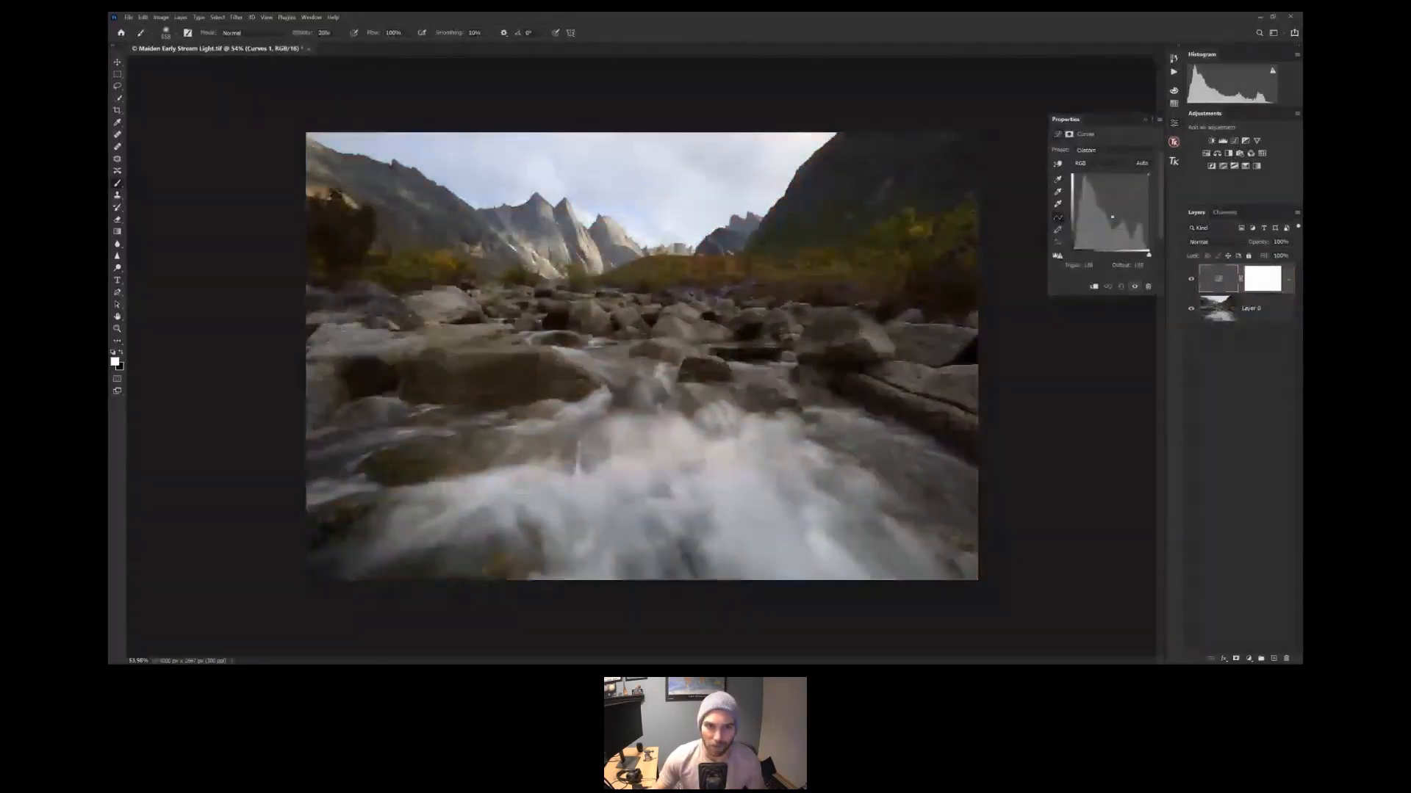
pyautogui.moveTo(1111, 216); pyautogui.dragTo(1113, 217)
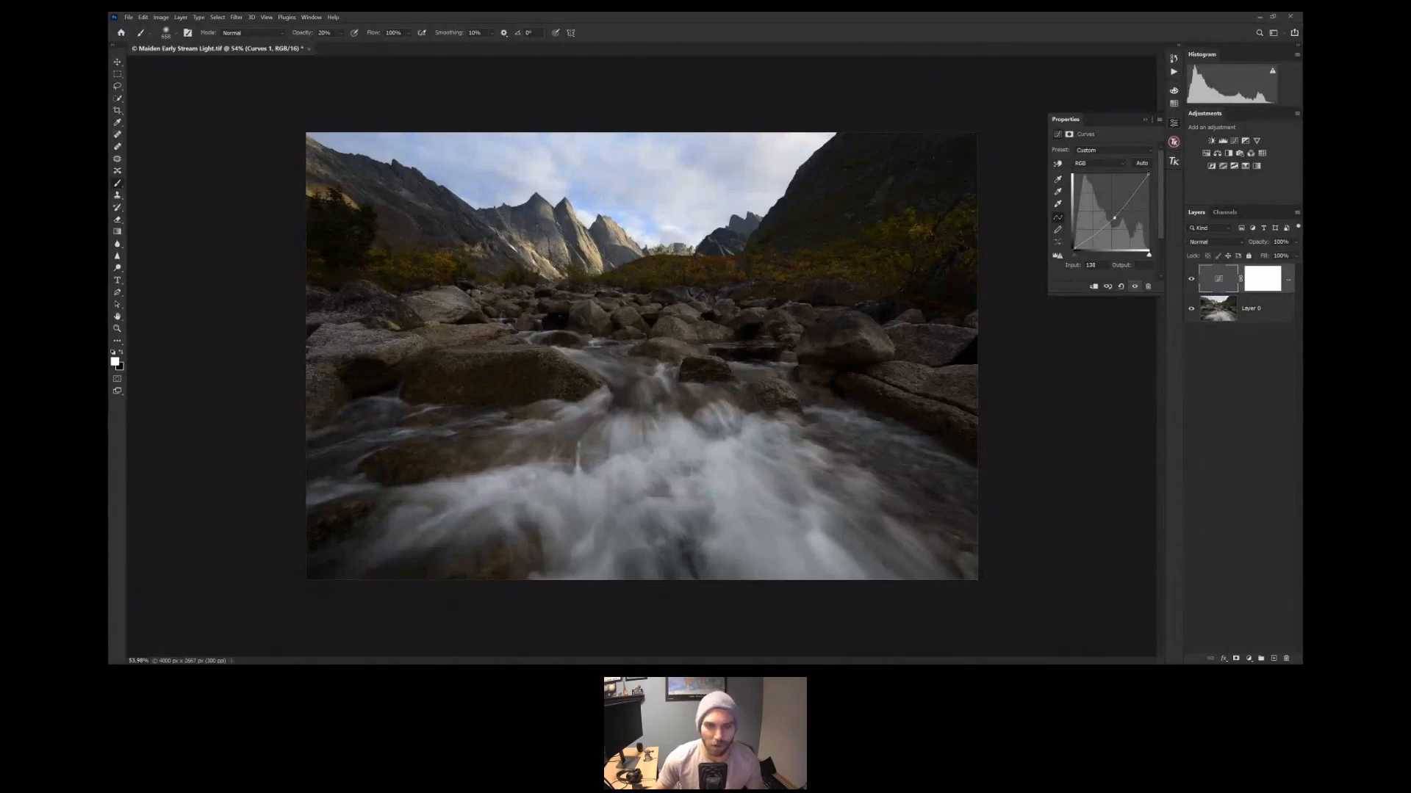
pyautogui.click(1173, 143)
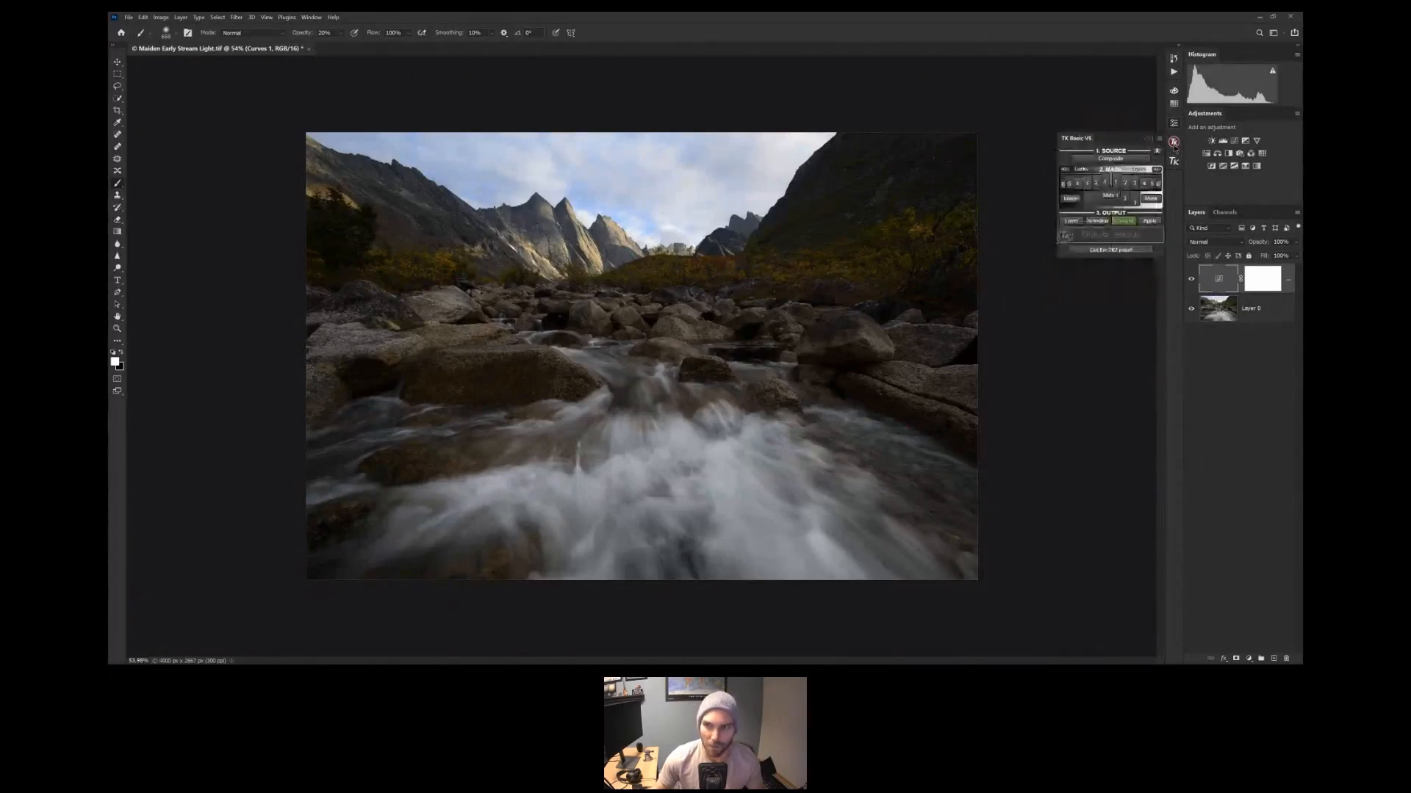
# Generate a Lights 2 mask and apply it to the Curves layer's mask, leaving that mask active
pyautogui.click(1125, 182)
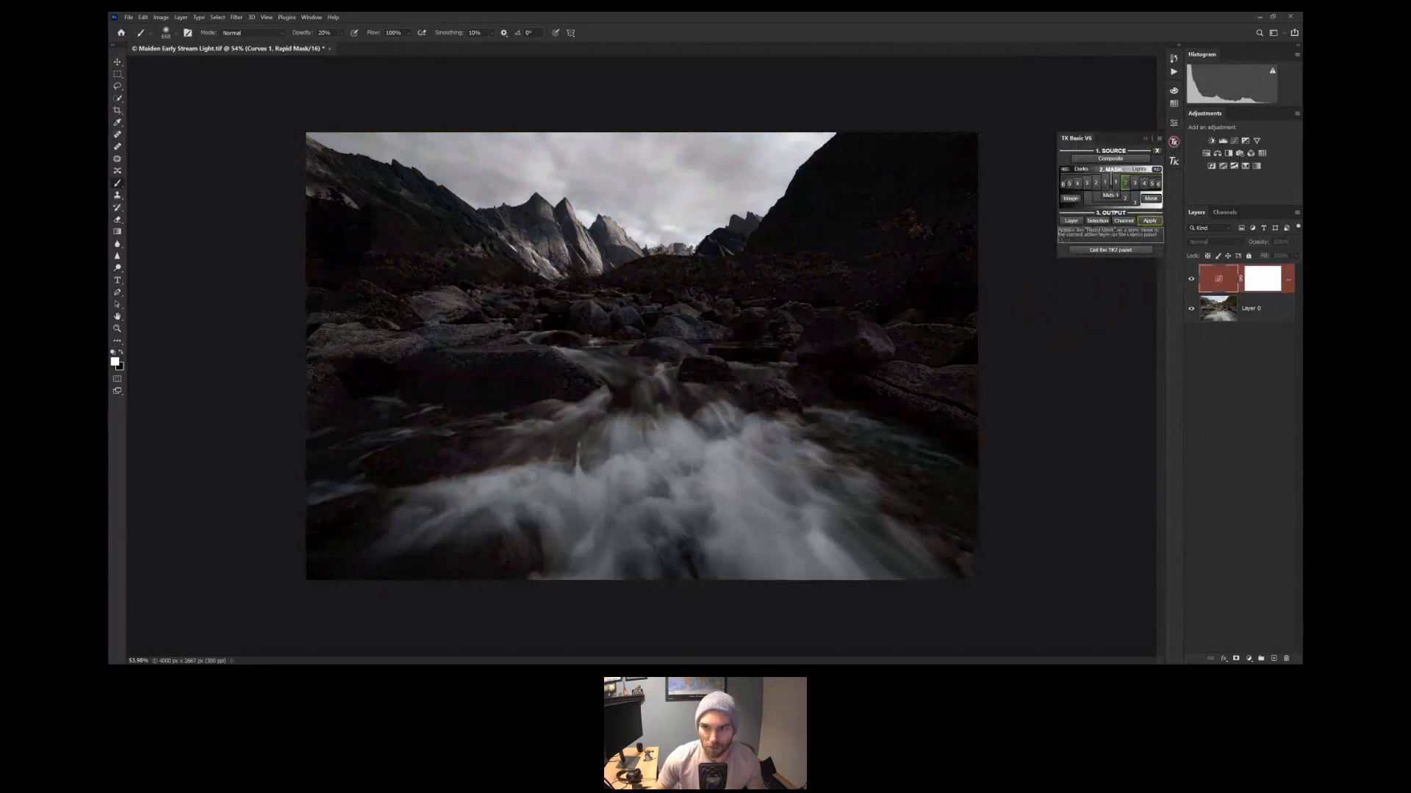
pyautogui.click(1149, 220)
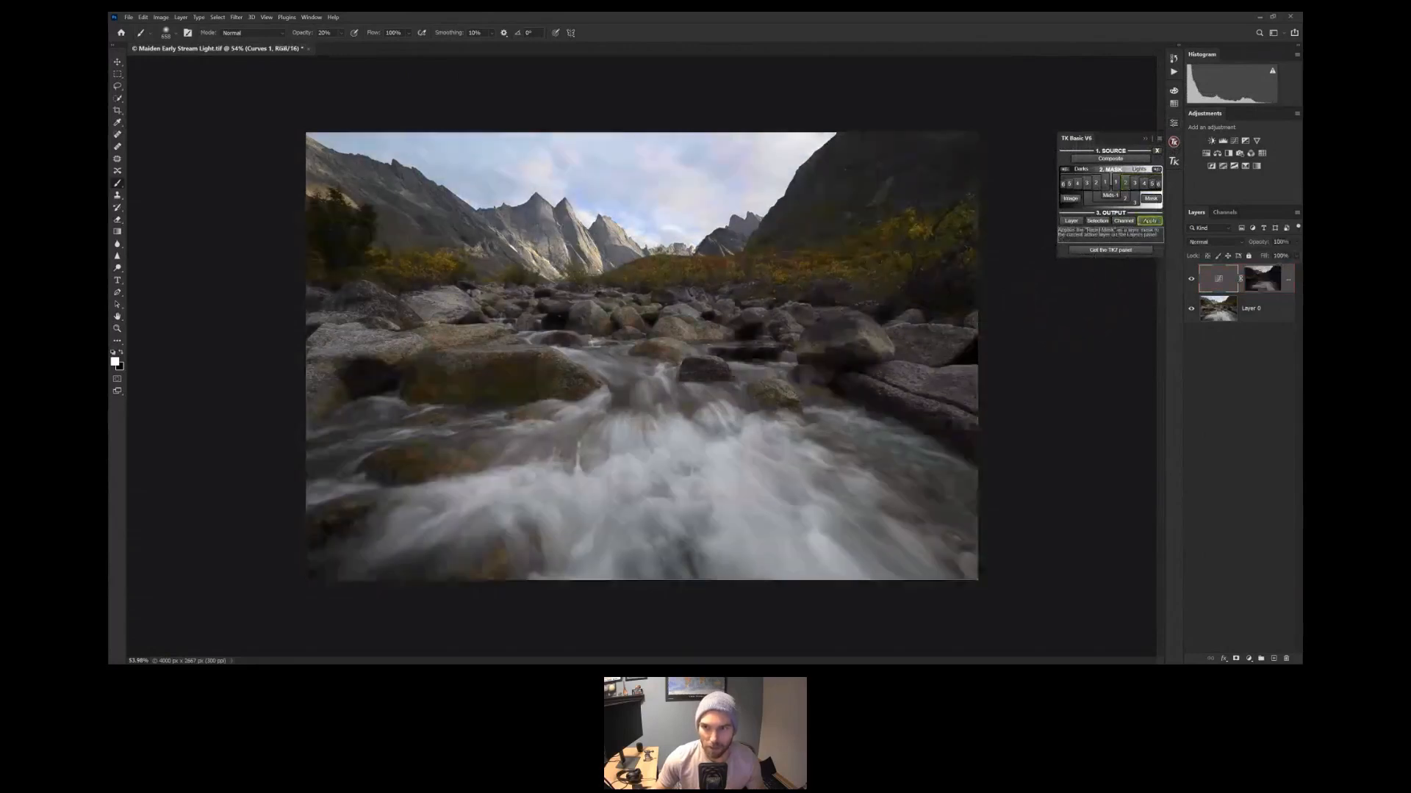
pyautogui.click(1273, 284)
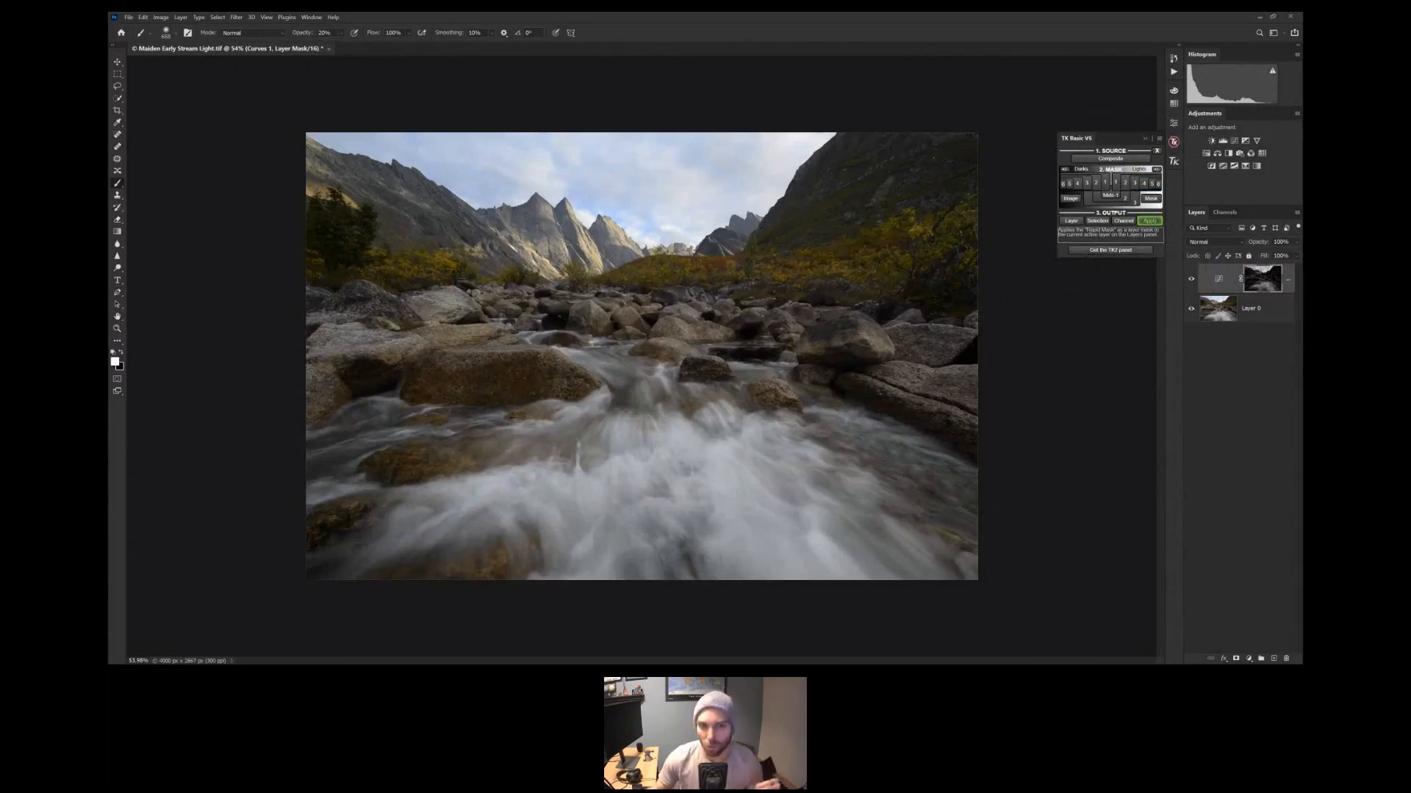
# Add a new blank layer above the Curves layer, set its blend mode to Overlay, and give it a white mask
pyautogui.click(1273, 658)
pyautogui.click(1212, 242)
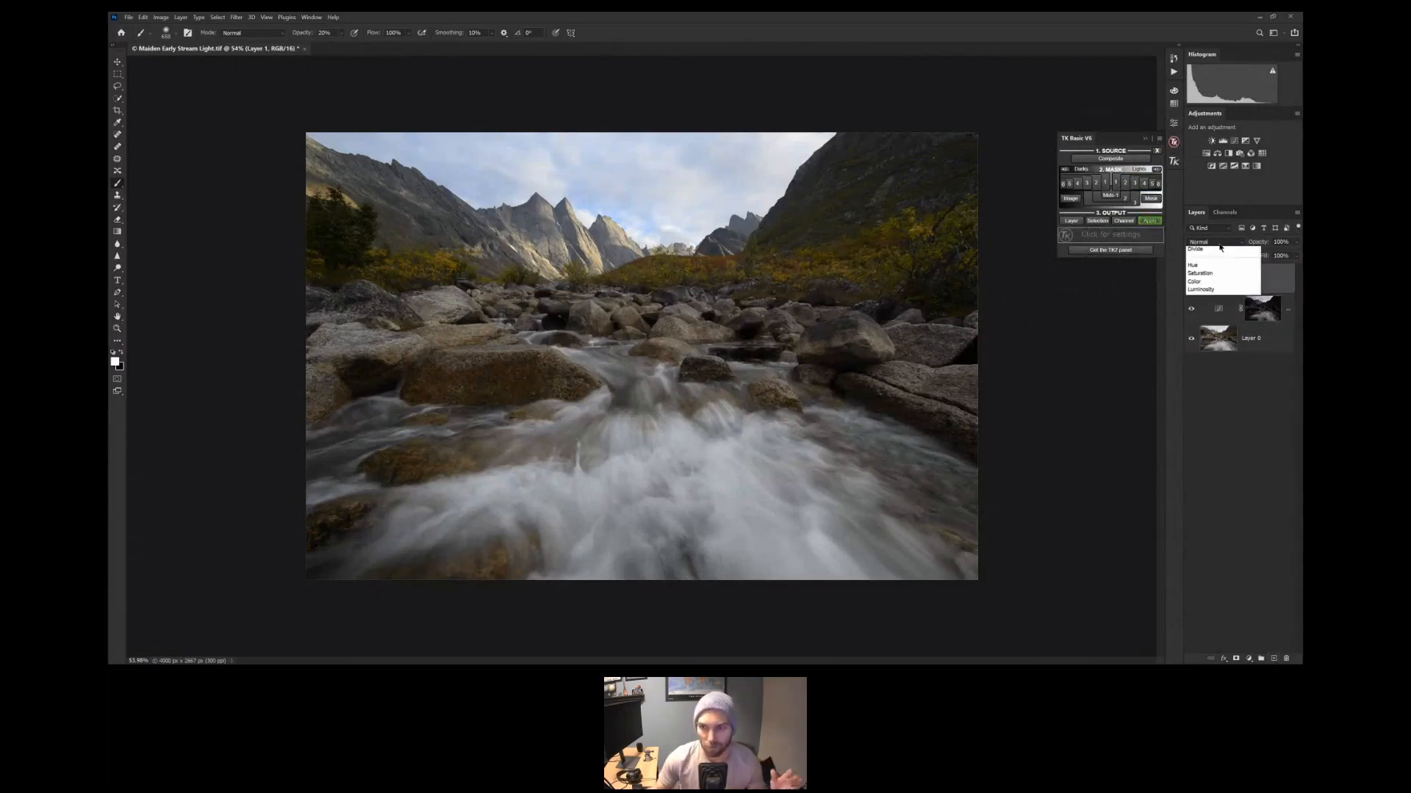
pyautogui.click(1195, 360)
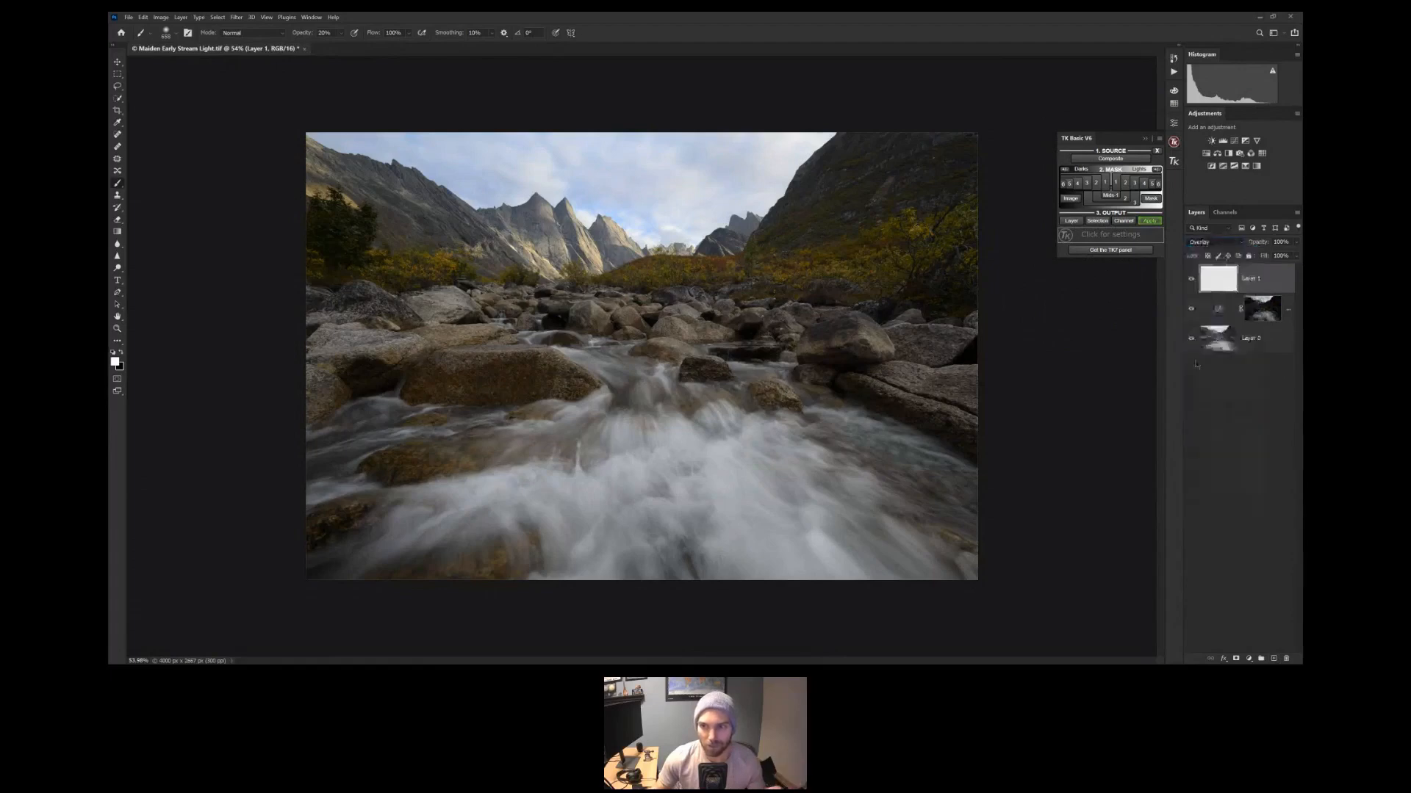
pyautogui.click(1236, 659)
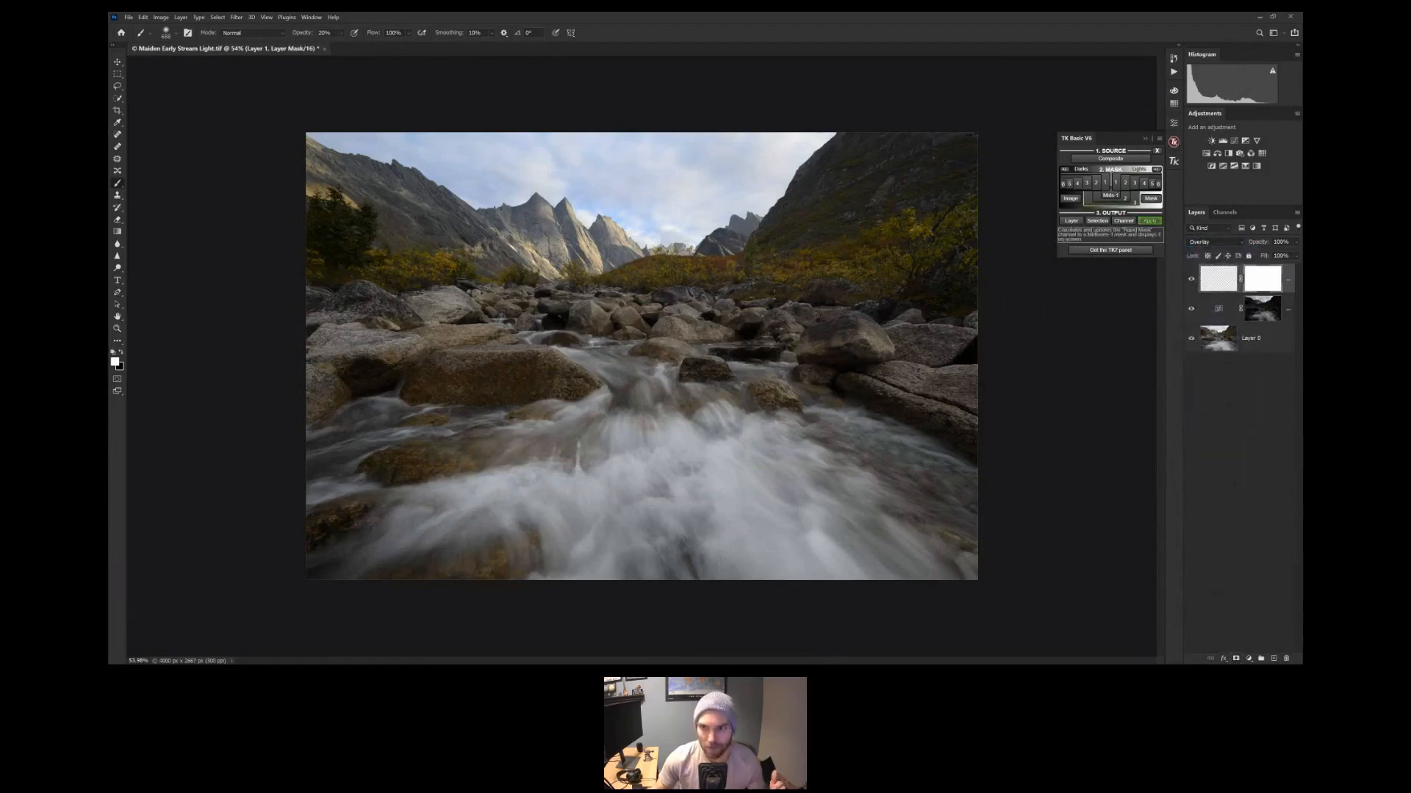
# Apply a Darks 2 mask to the Overlay layer's mask, and delete both the Overlay and Curves layers
pyautogui.click(1096, 183)
pyautogui.click(1149, 221)
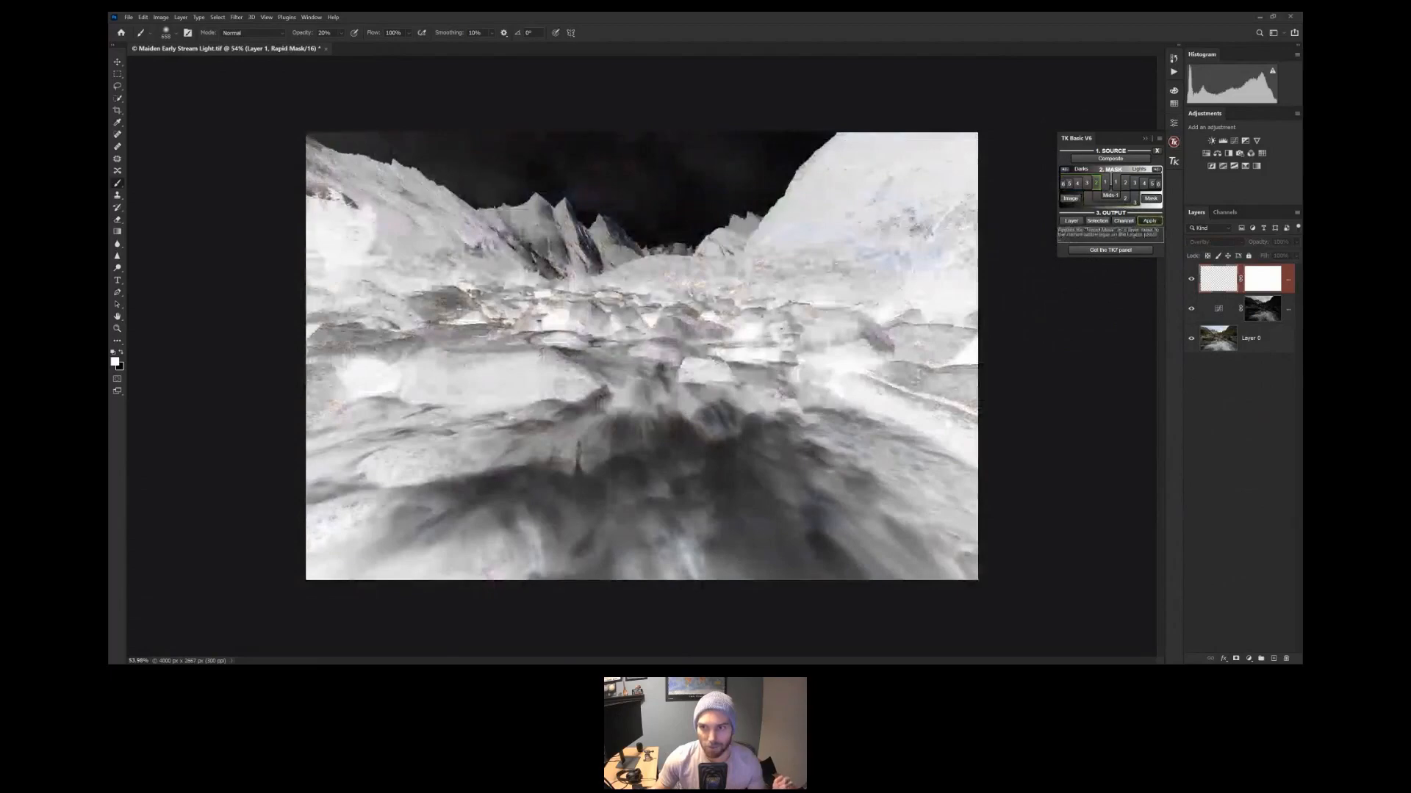
pyautogui.click(1272, 281)
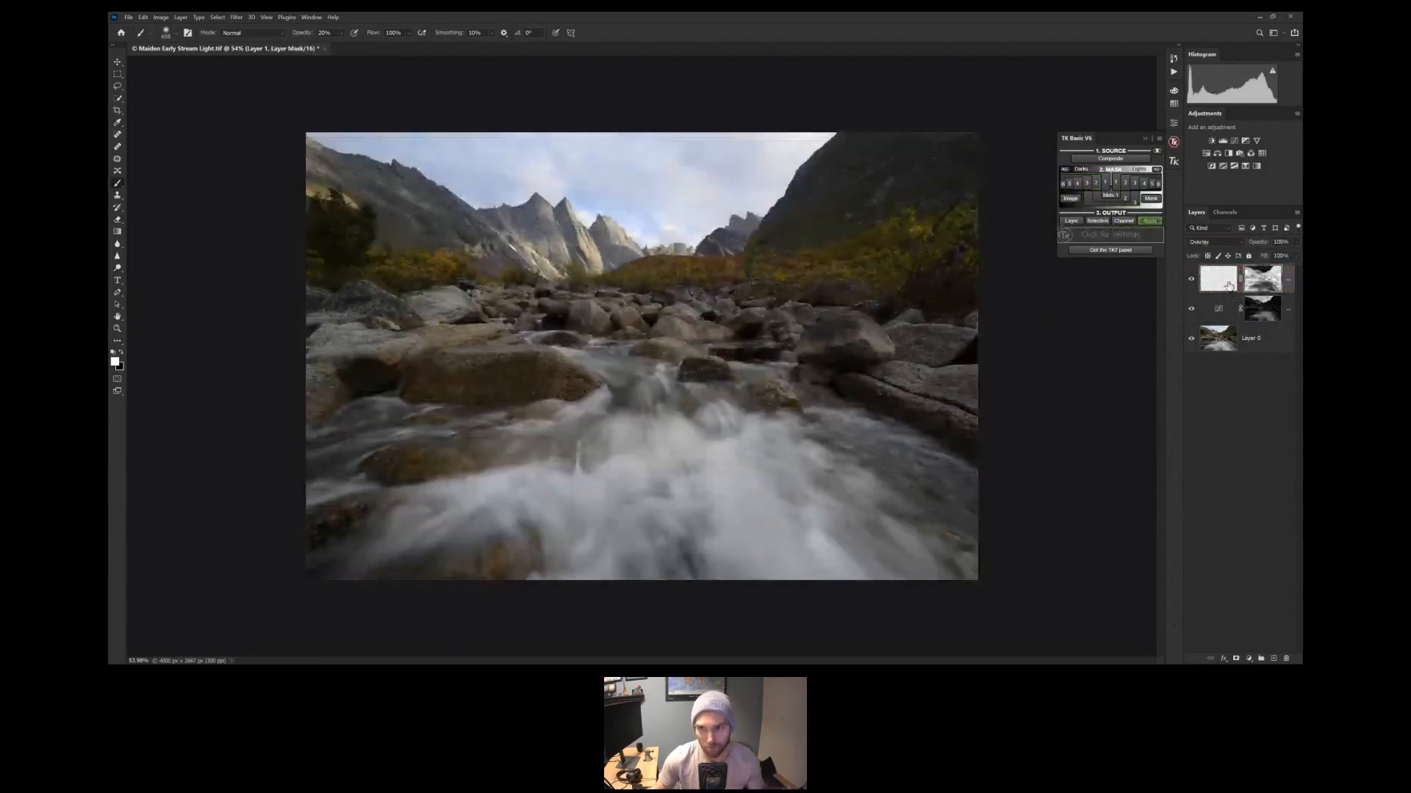
pyautogui.moveTo(1226, 308); pyautogui.dragTo(1288, 659)
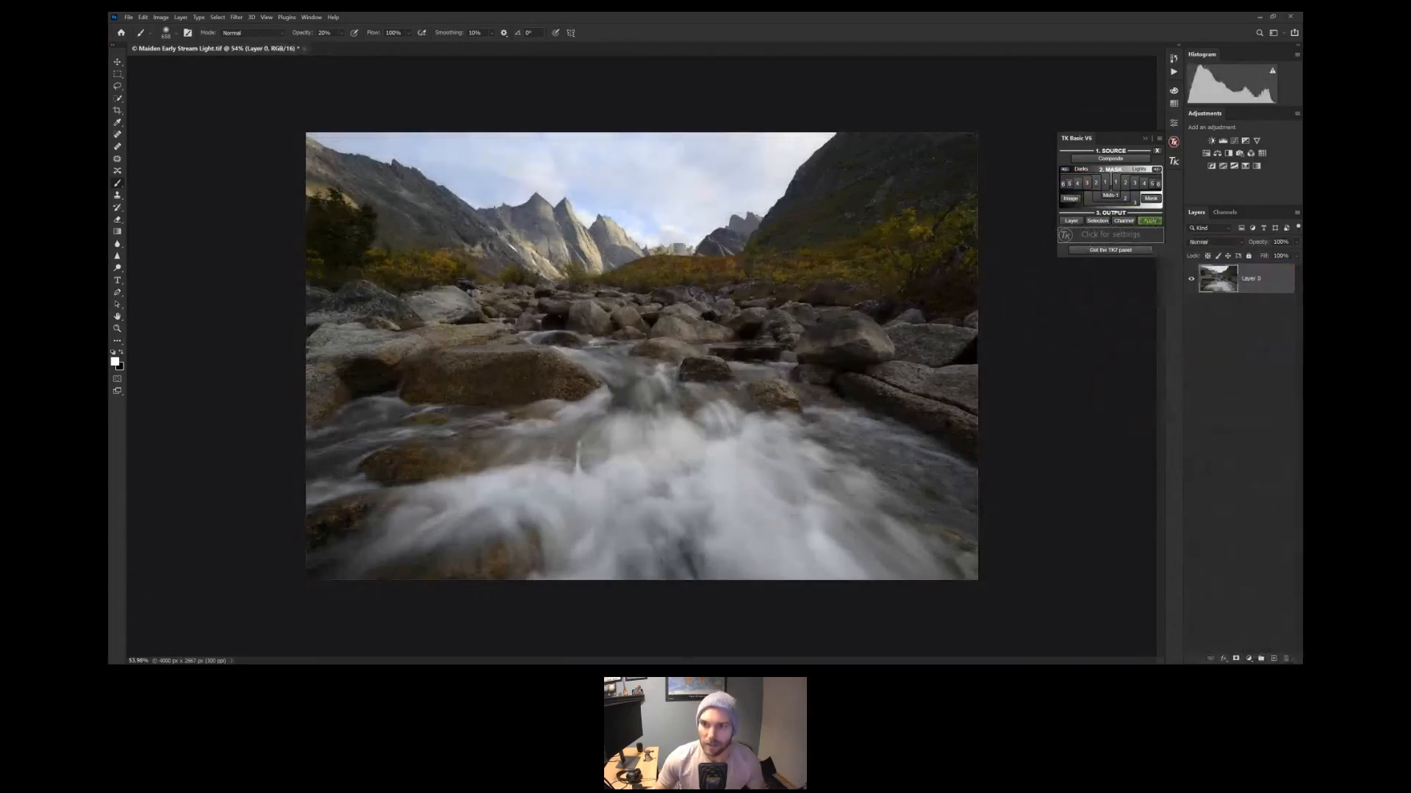
# Look through the TK Basic V6 settings and the accent color picker, leaving everything as it is
pyautogui.click(1110, 235)
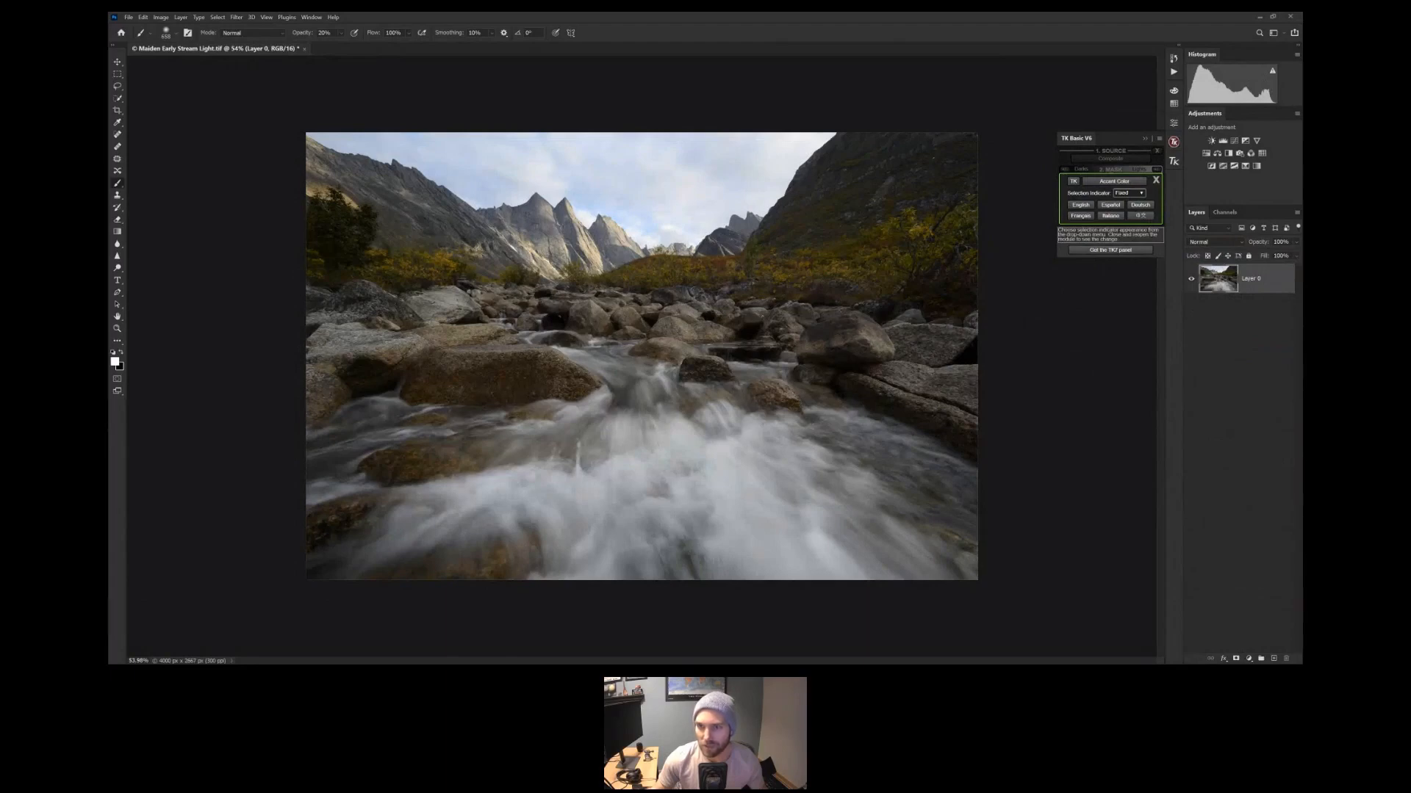
pyautogui.click(1114, 180)
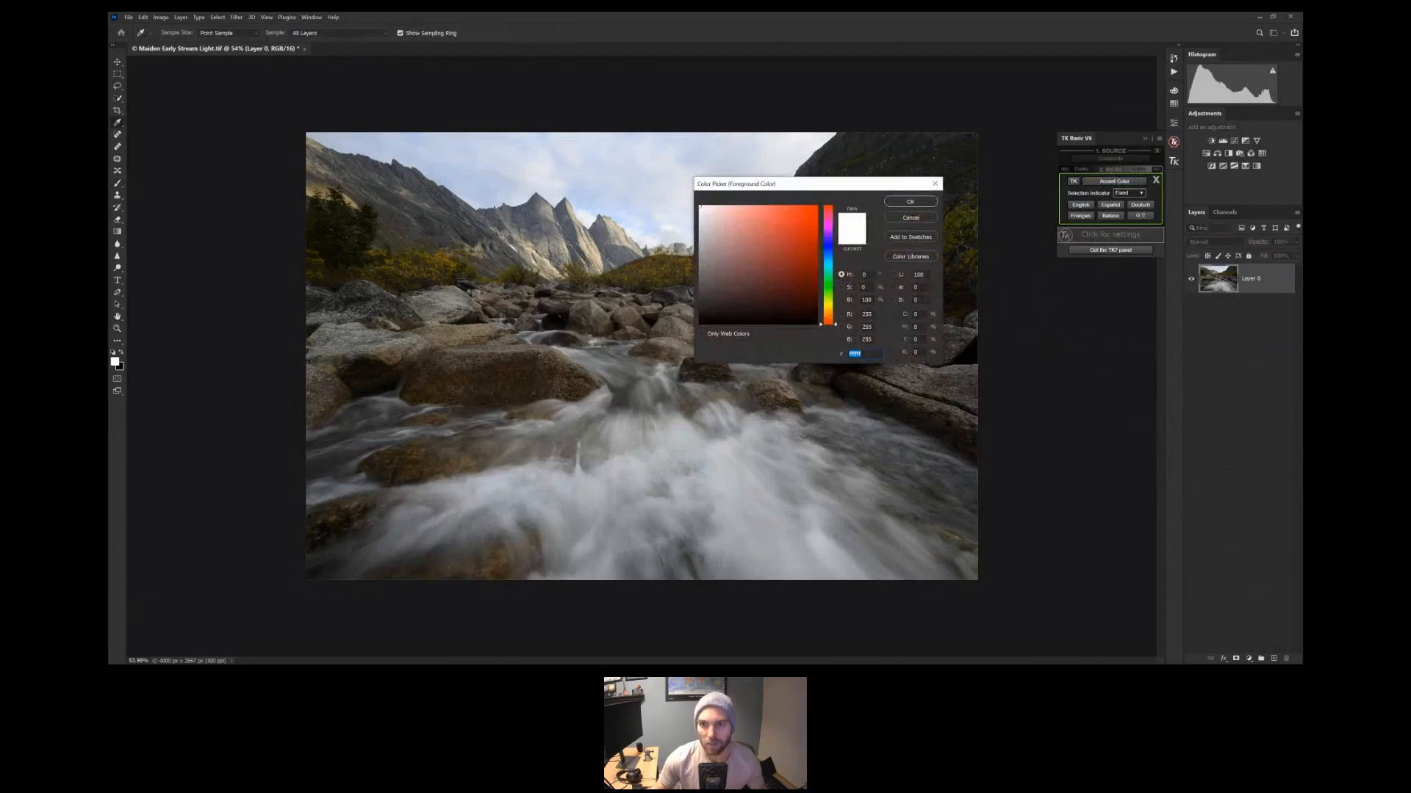
pyautogui.click(911, 217)
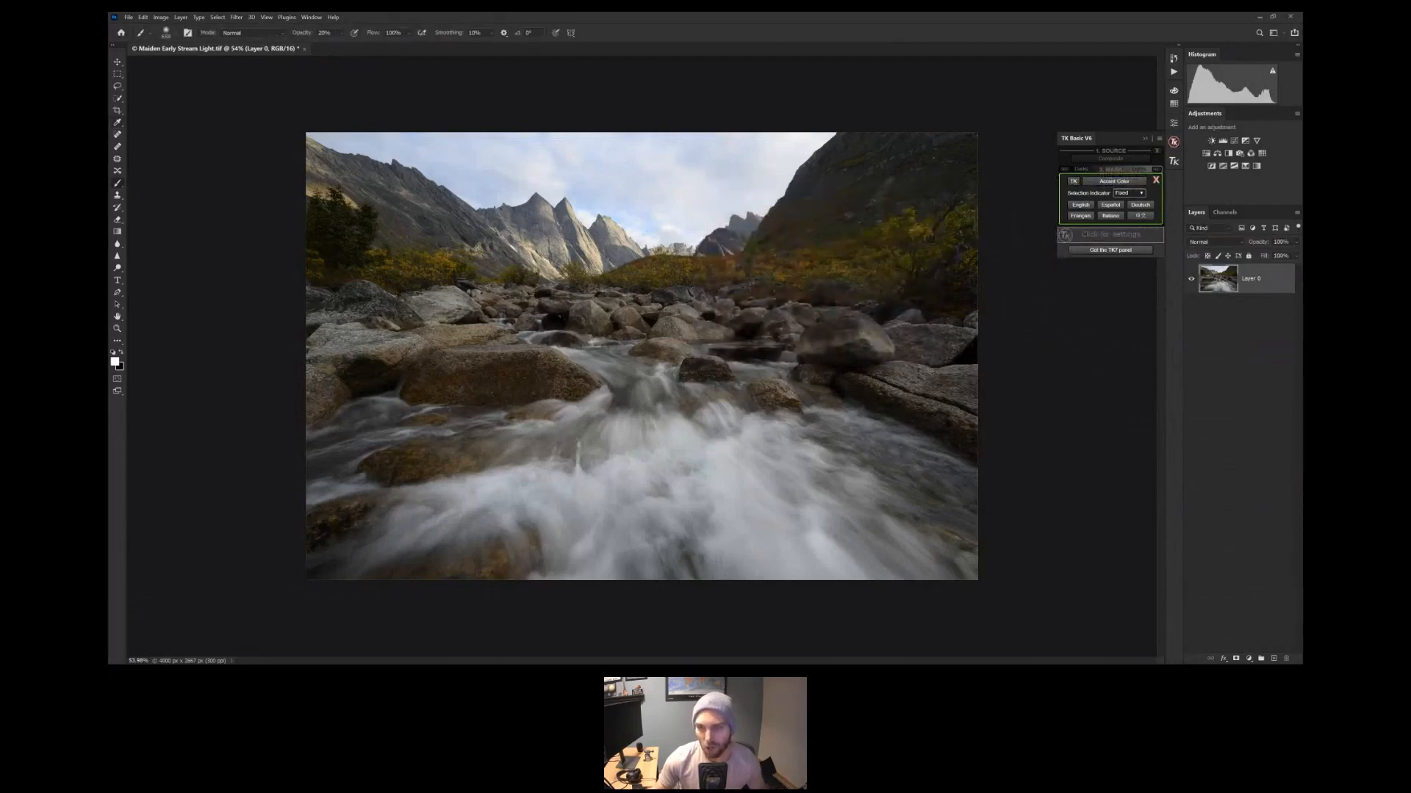
pyautogui.click(1155, 180)
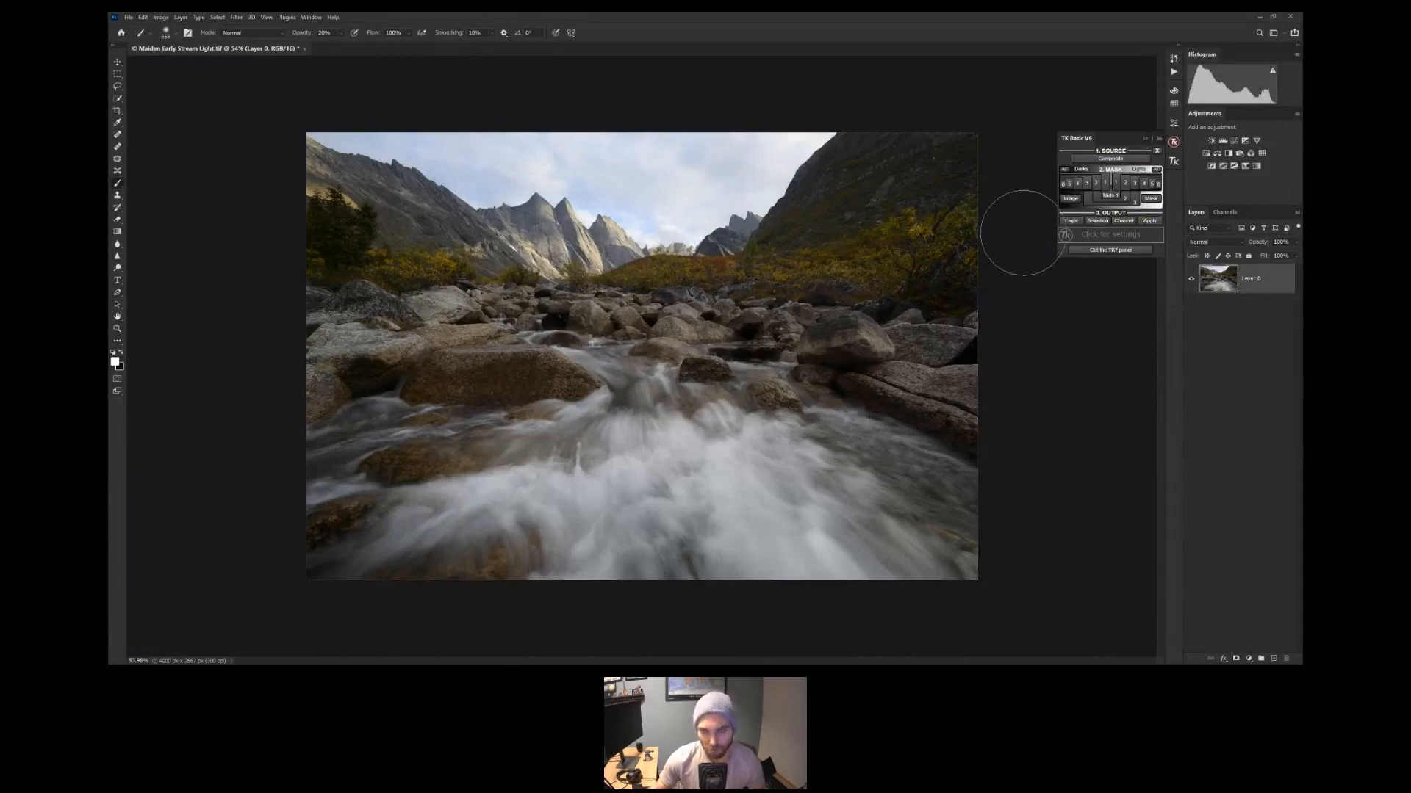
# Add two Curves layers, strongly darkening the photo with the first, lowering the second's midpoint and moving its white point inward
pyautogui.click(1234, 142)
pyautogui.moveTo(1112, 211); pyautogui.dragTo(1090, 241)
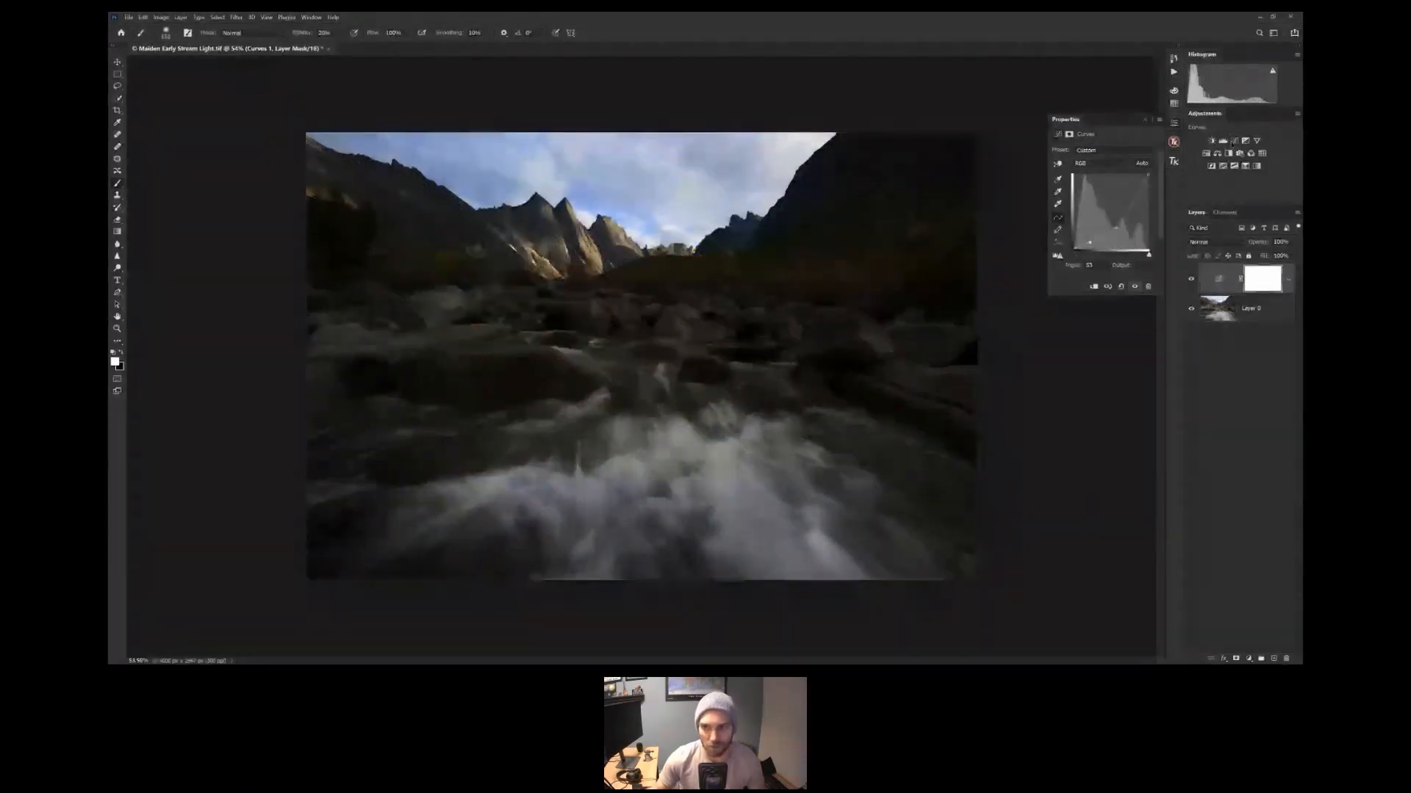
pyautogui.click(1234, 140)
pyautogui.moveTo(1115, 209); pyautogui.dragTo(1115, 218)
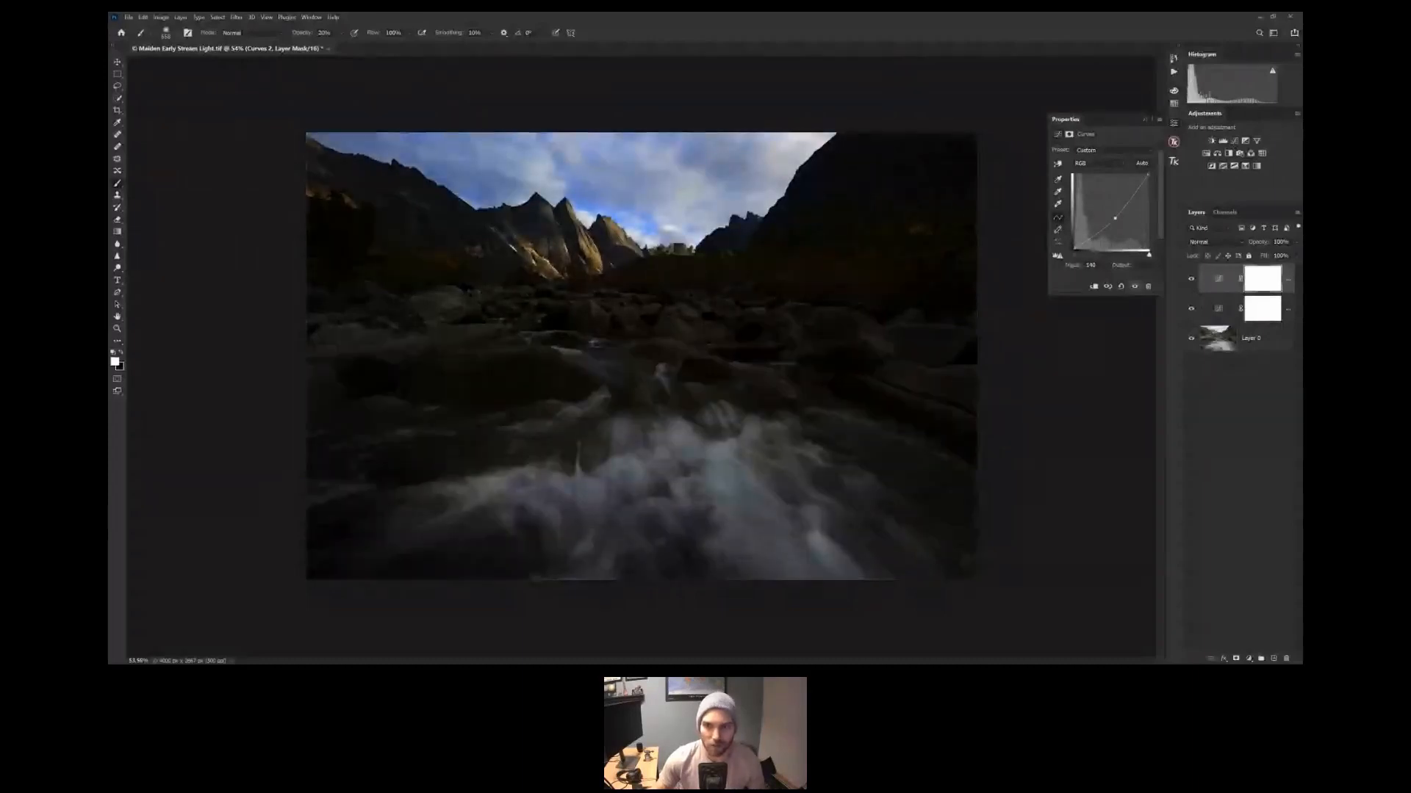
pyautogui.moveTo(1148, 174); pyautogui.dragTo(1141, 180)
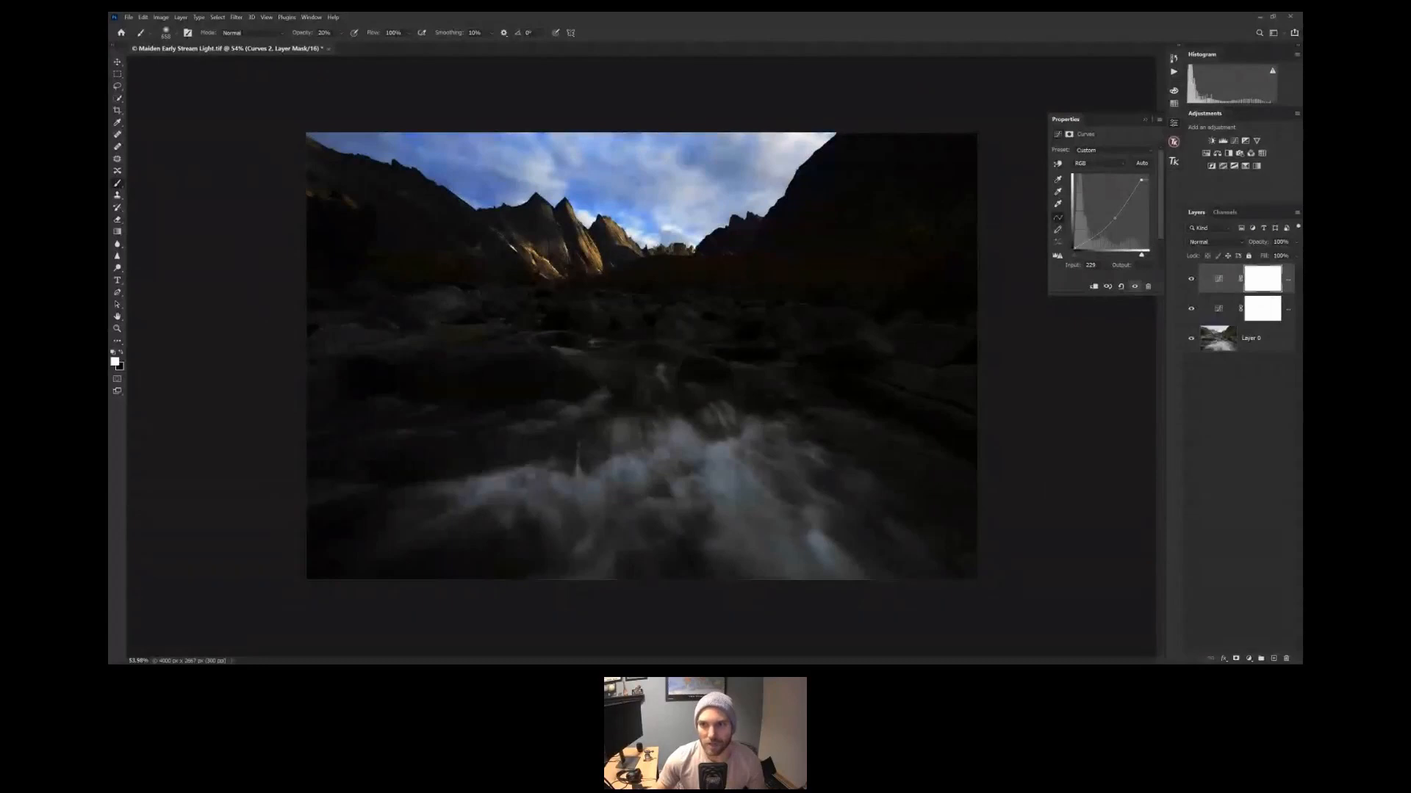
# Hide both Curves layers and preview a Lights 1 mask of the original photo layer in TK Basic V6, returning to the image view
pyautogui.click(1175, 143)
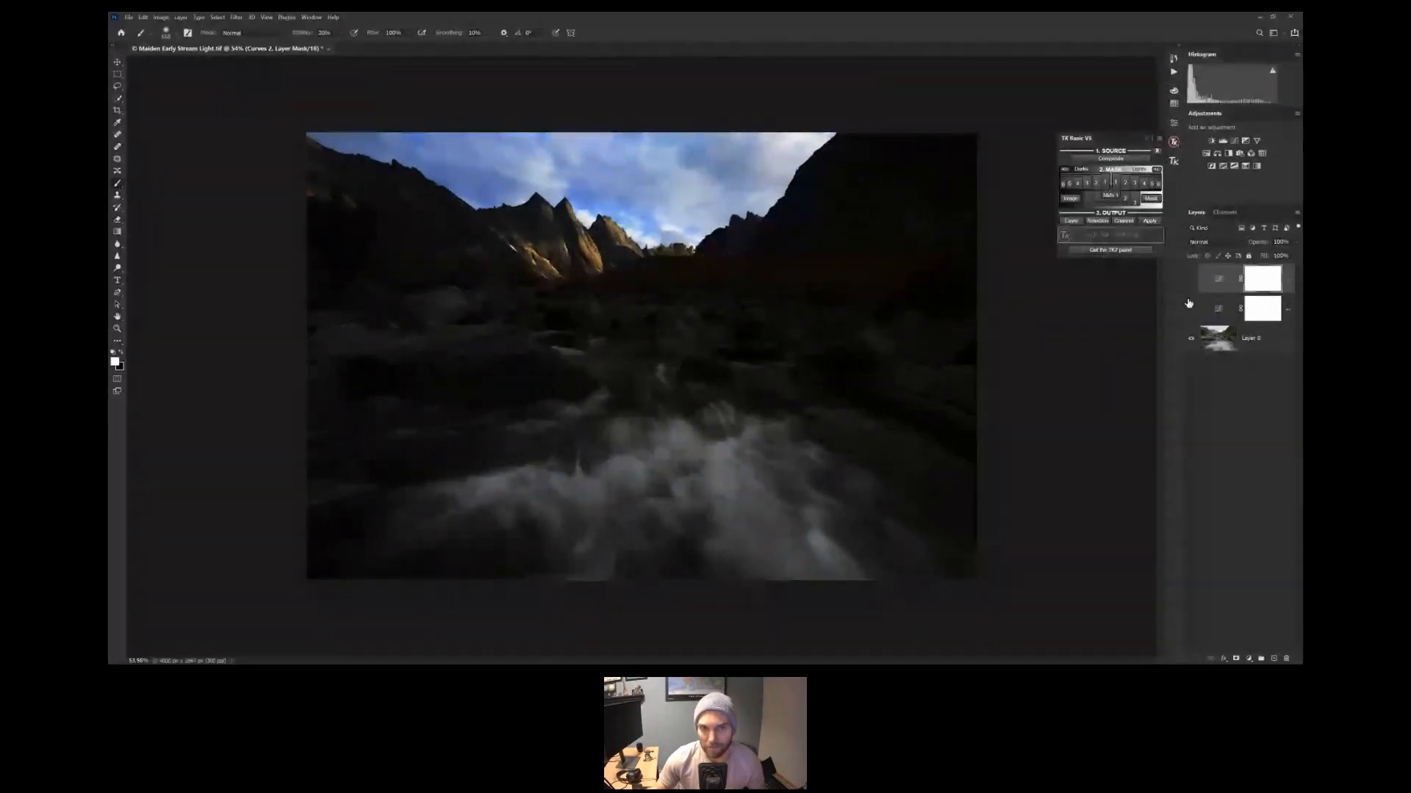
pyautogui.keyDown('alt'); pyautogui.click(1191, 338); pyautogui.keyUp('alt')
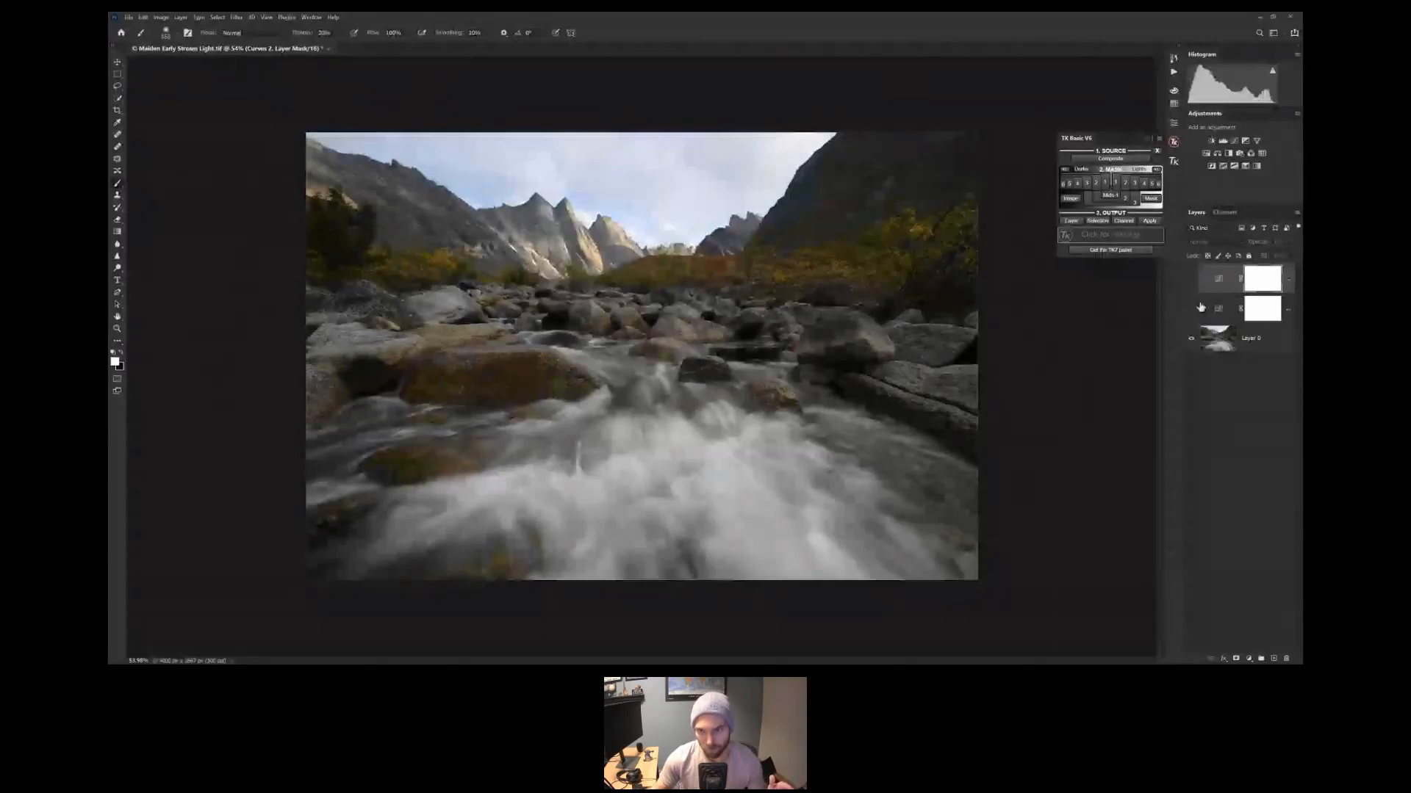
pyautogui.moveTo(1191, 309); pyautogui.dragTo(1191, 290)
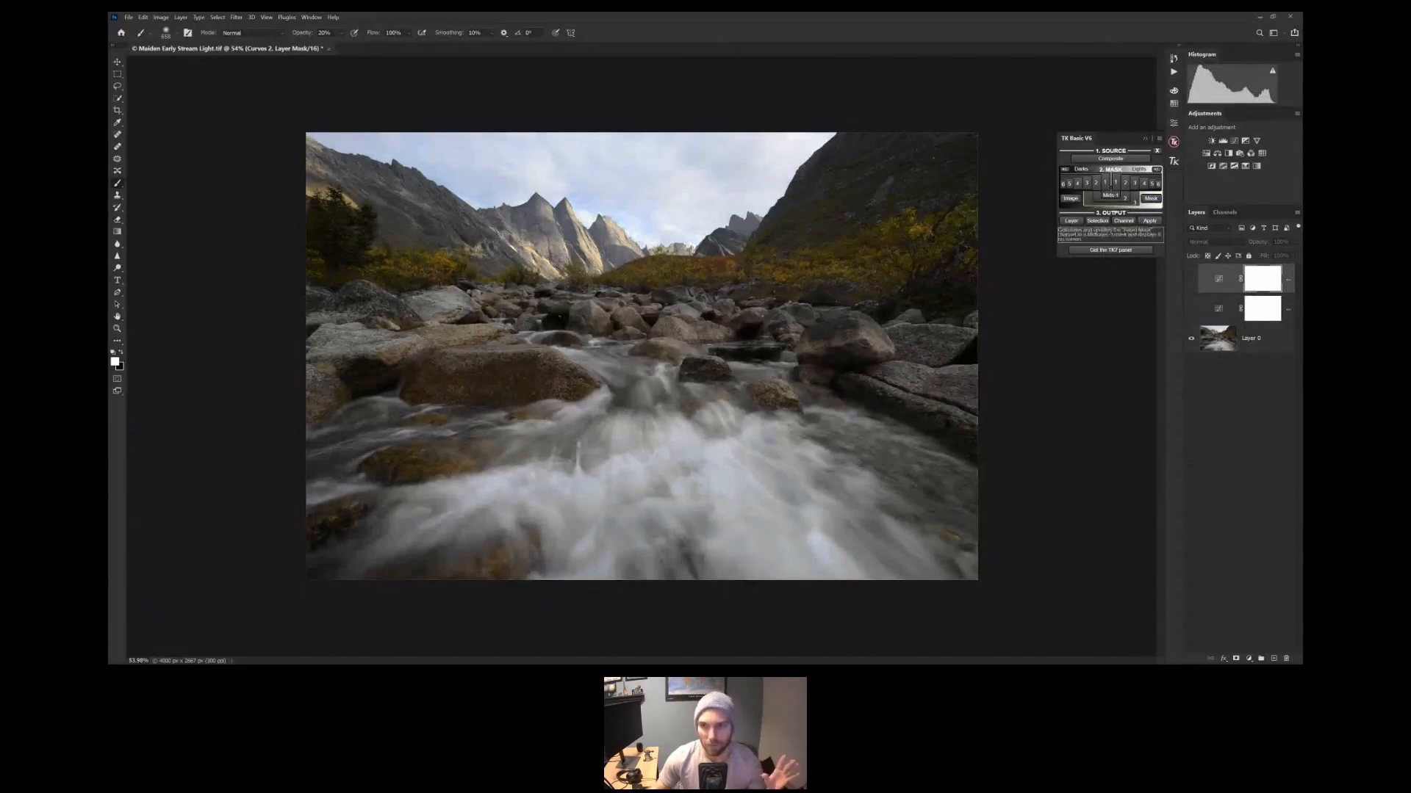
pyautogui.click(1230, 344)
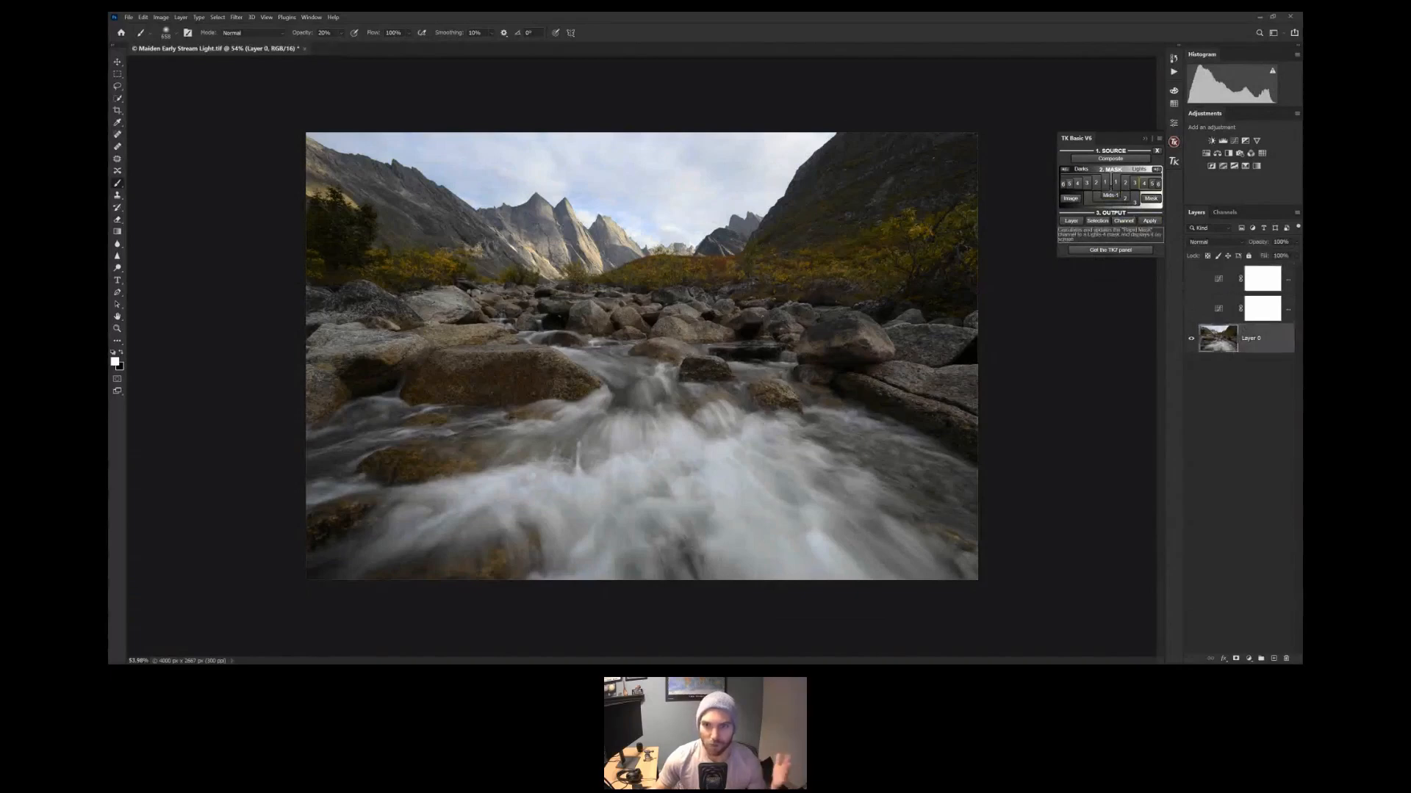
pyautogui.click(1115, 183)
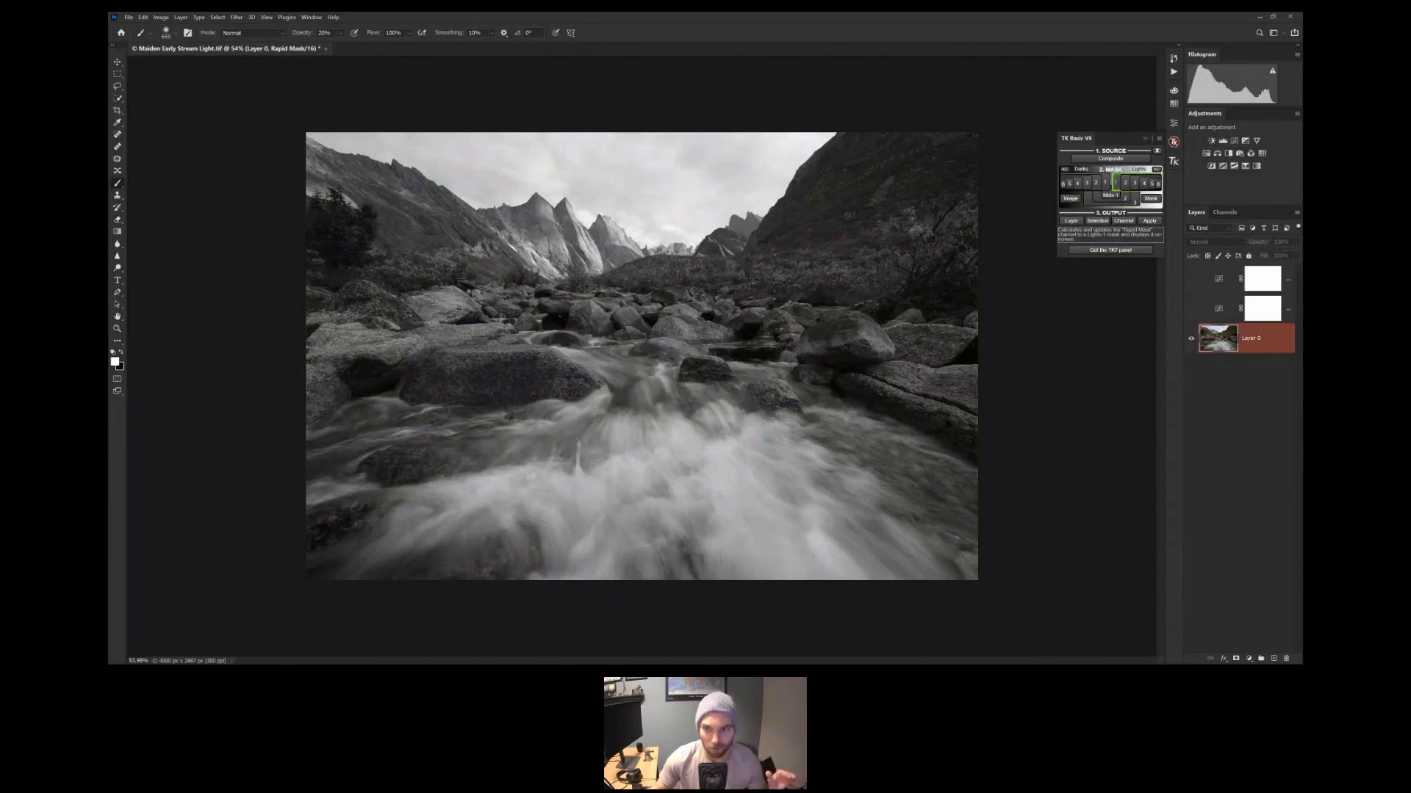
pyautogui.click(1071, 198)
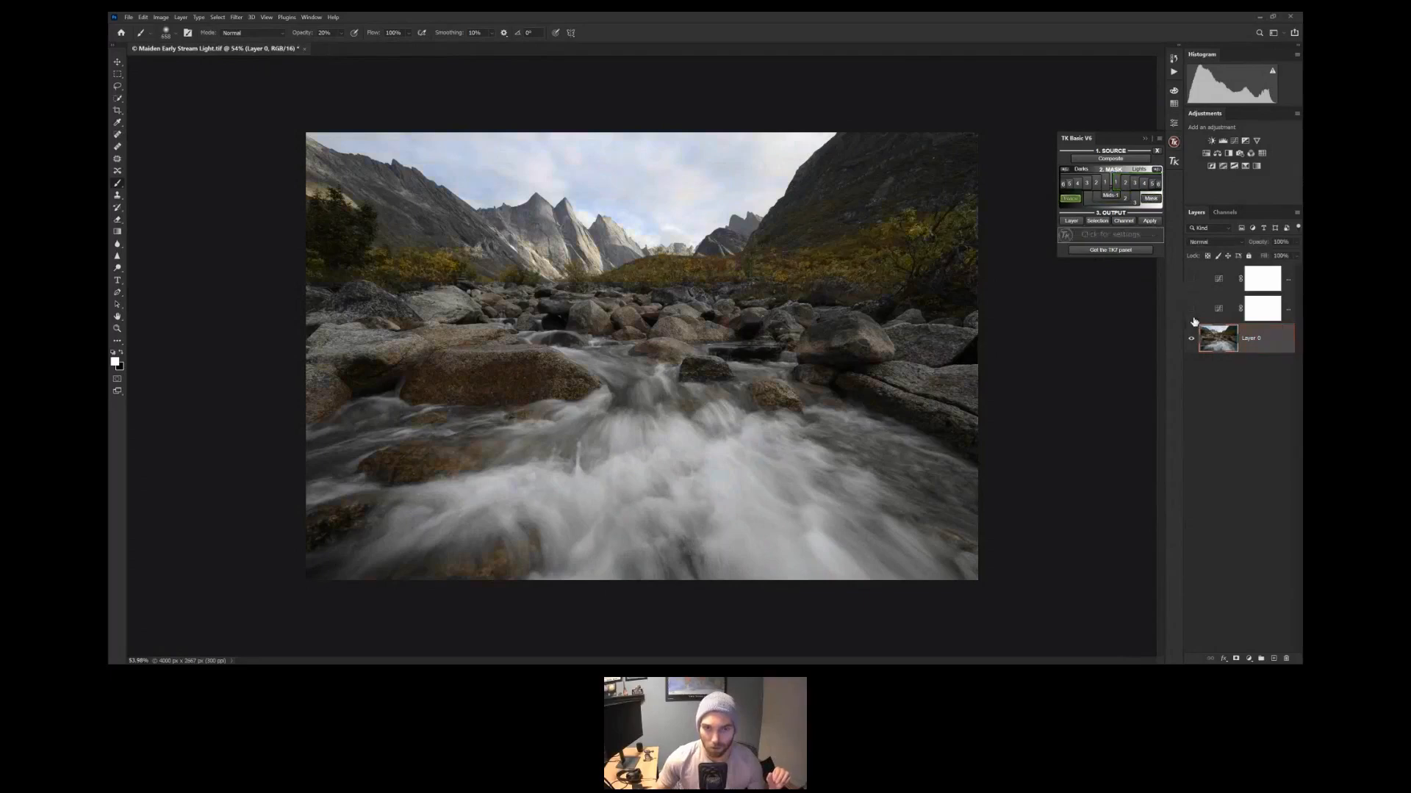
# Show both Curves layers again and compare the Darks 1 mask preview with the darkened image
pyautogui.moveTo(1192, 312); pyautogui.dragTo(1193, 286)
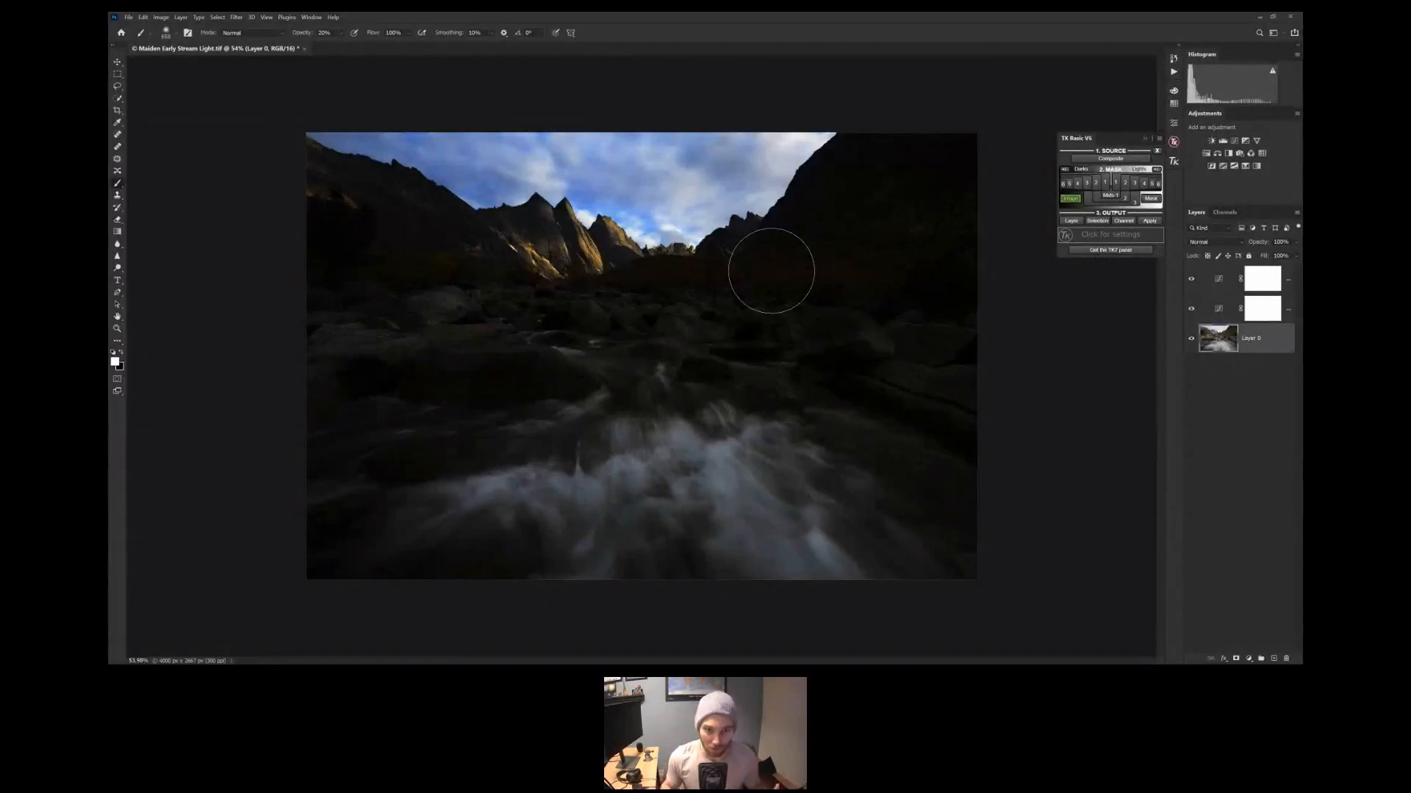
pyautogui.moveTo(1191, 280)
pyautogui.mouseDown()
pyautogui.moveTo(1186, 310)
pyautogui.moveTo(1190, 289)
pyautogui.mouseUp()
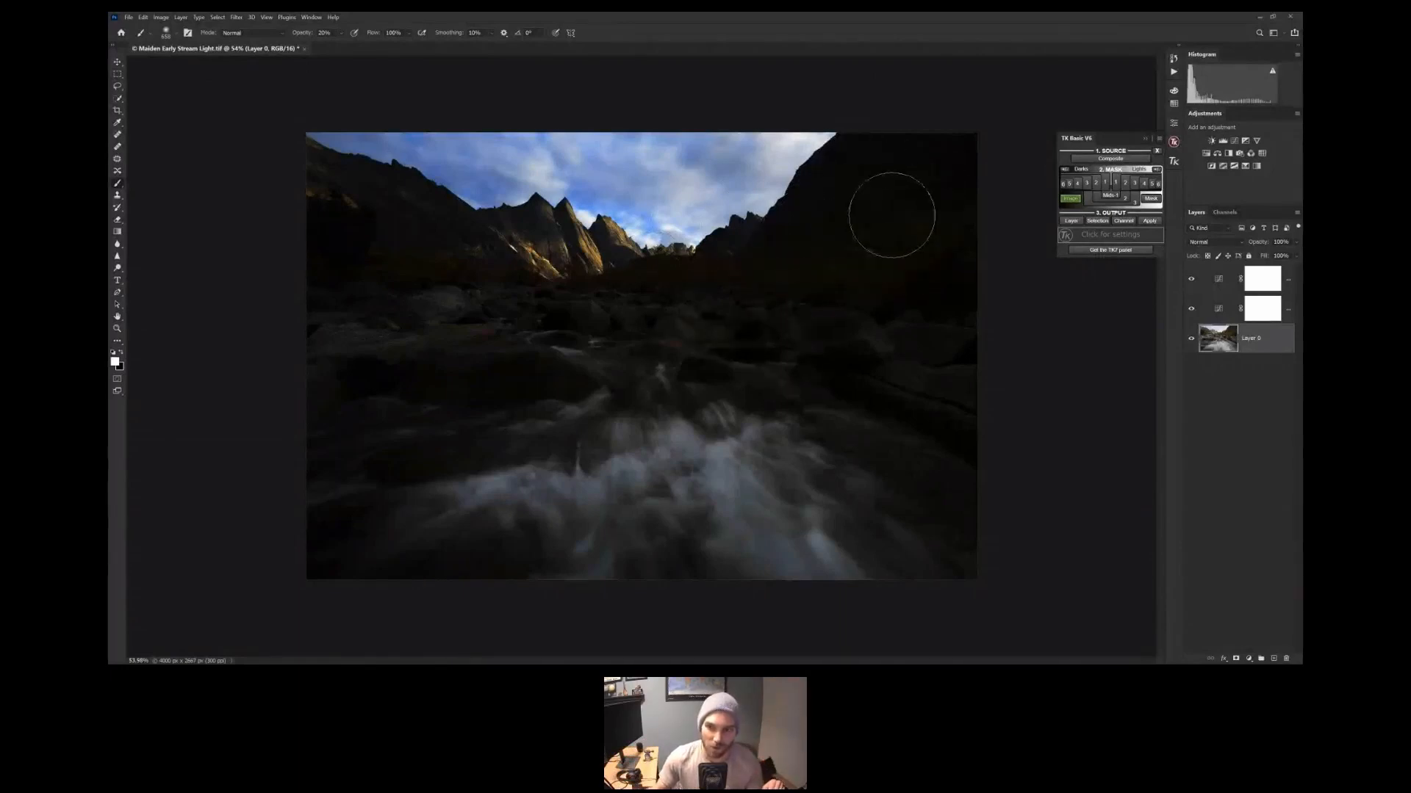
pyautogui.click(1070, 198)
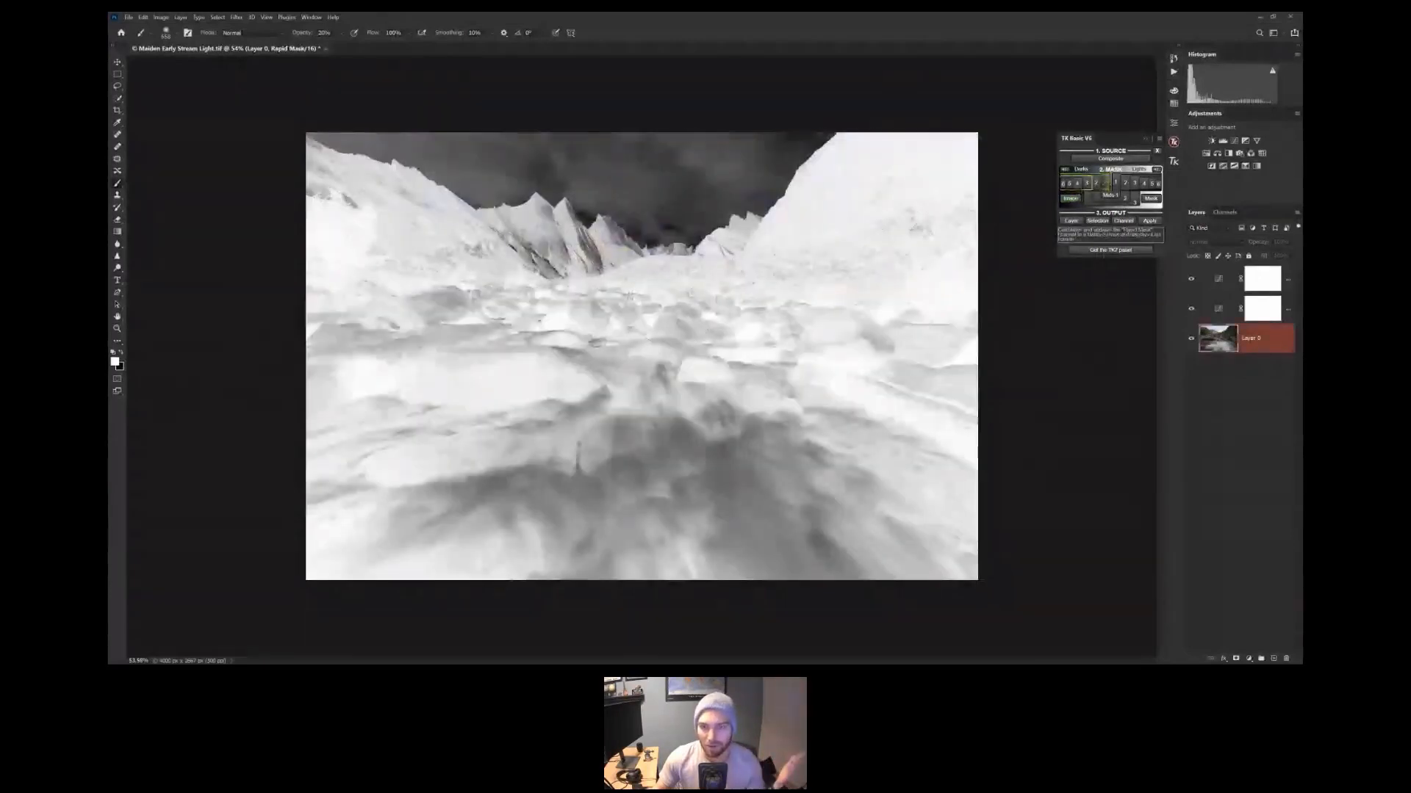
pyautogui.click(1070, 198)
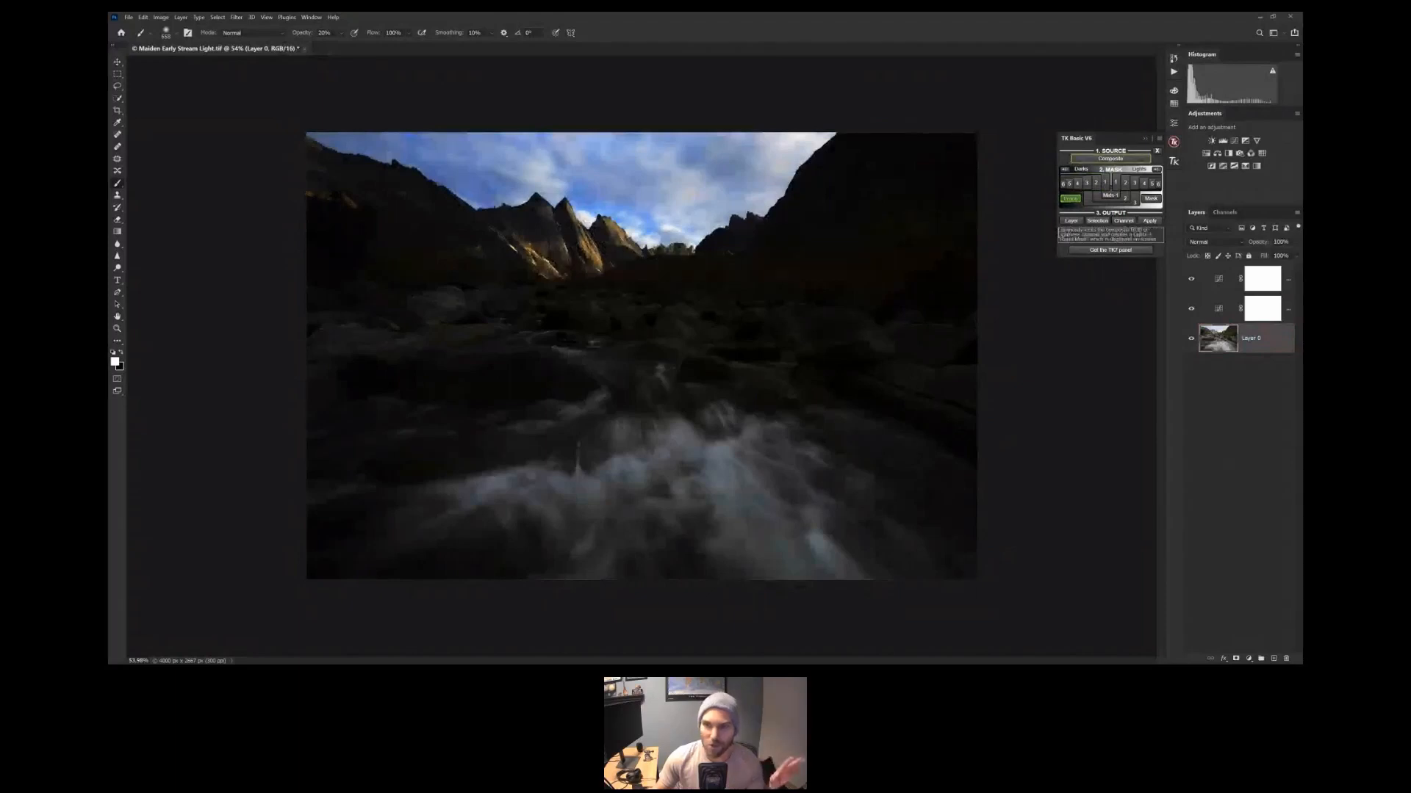
# Rebuild the mask source from the darkened composite, and preview its Lights 1 to 3 and Darks 1 and 2 masks
pyautogui.click(1110, 158)
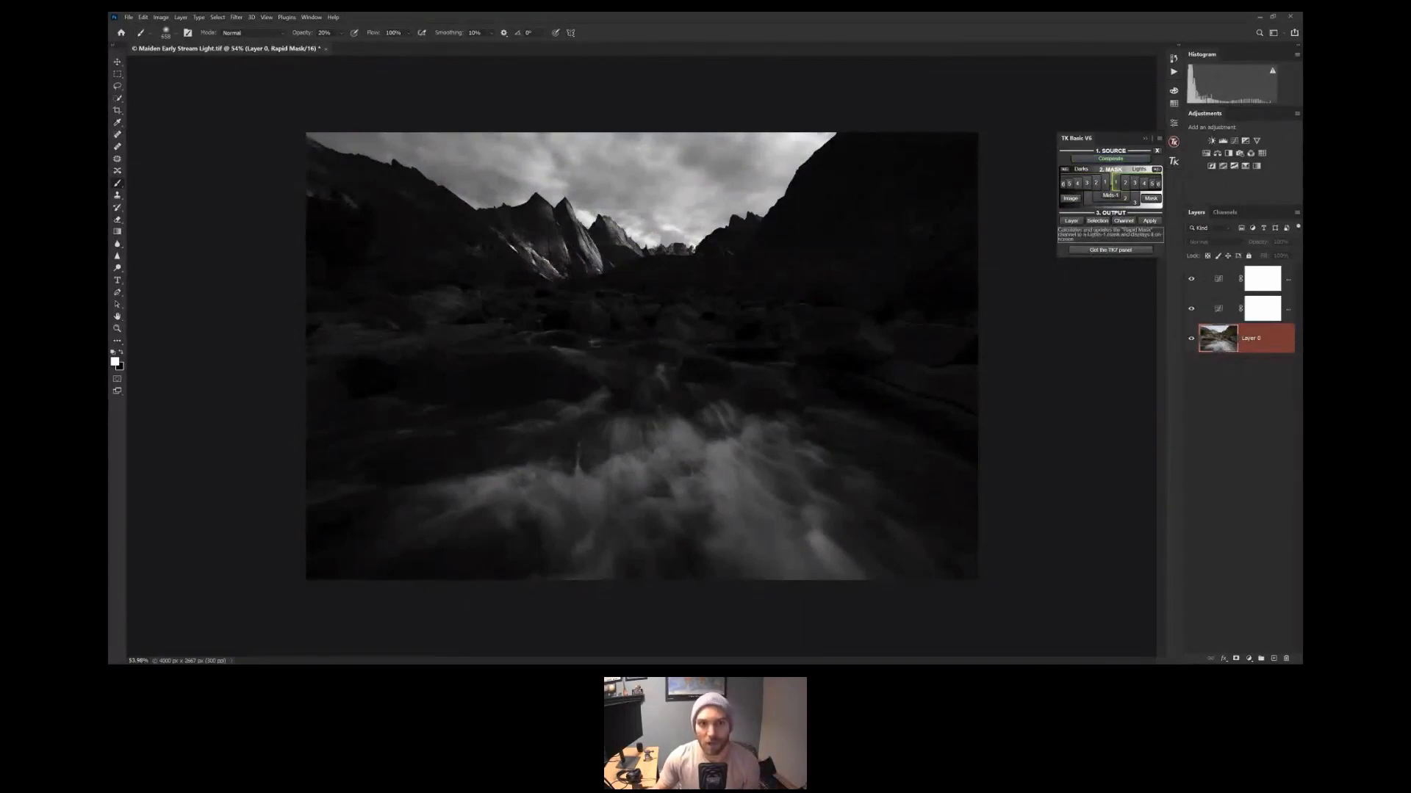
pyautogui.click(1125, 182)
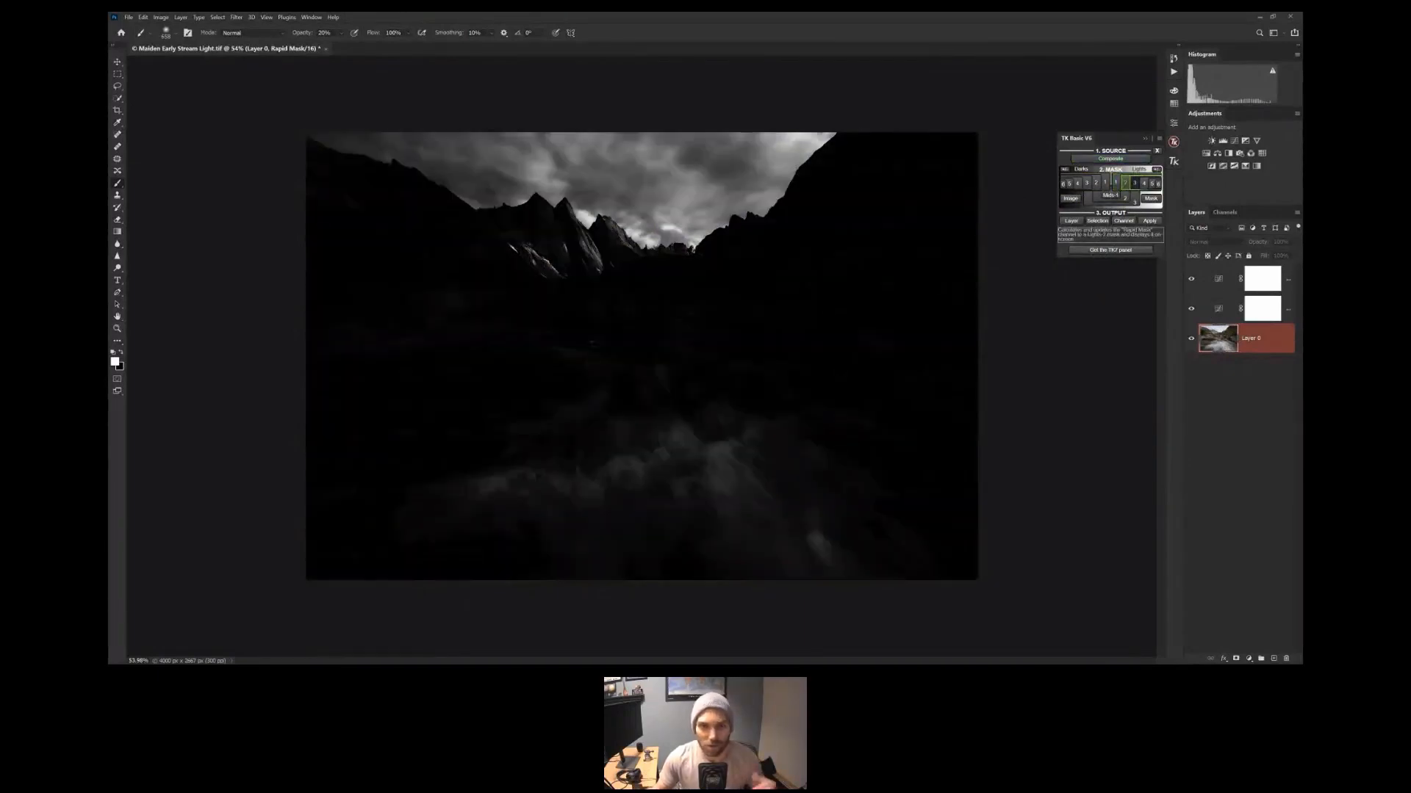
pyautogui.click(1134, 183)
pyautogui.click(1105, 182)
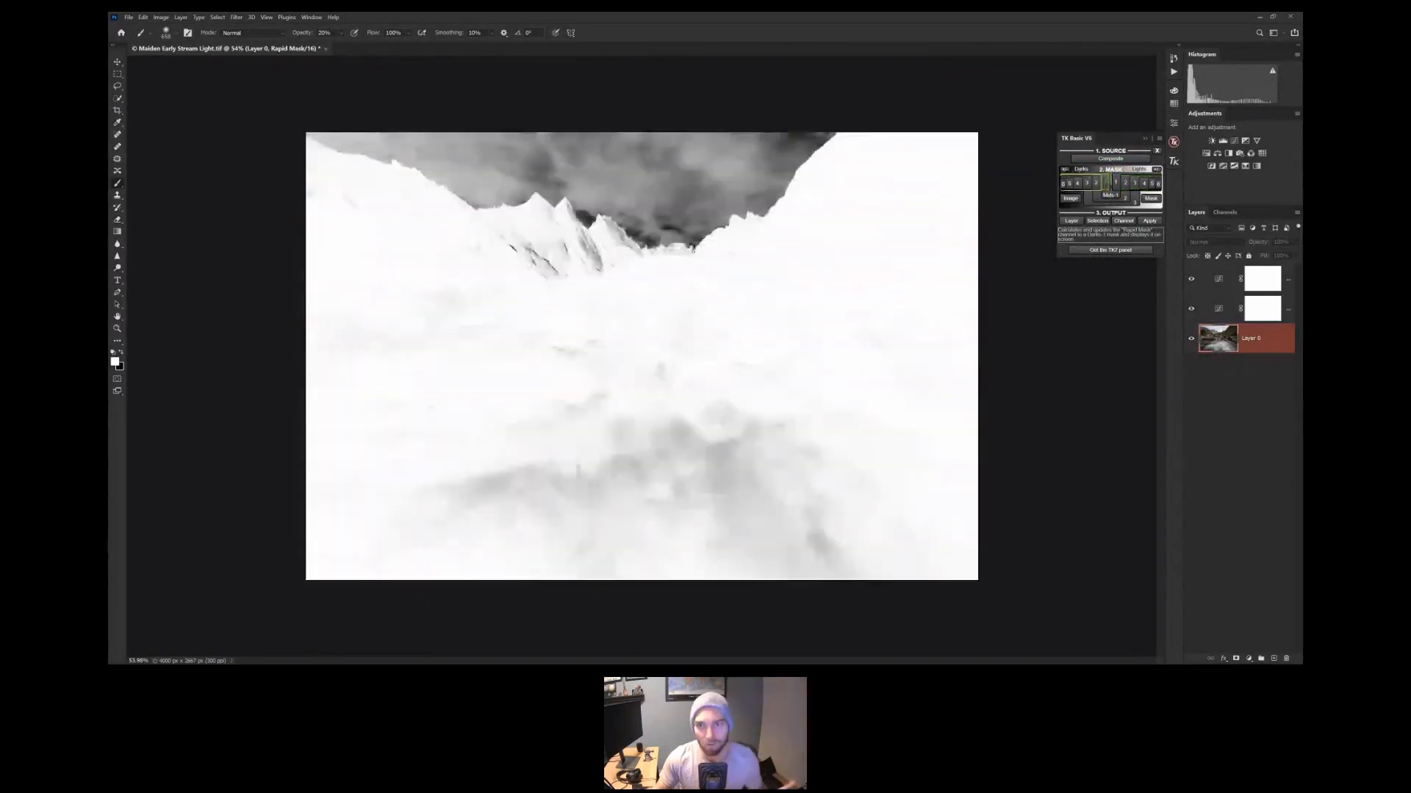
pyautogui.click(1095, 183)
pyautogui.click(1105, 183)
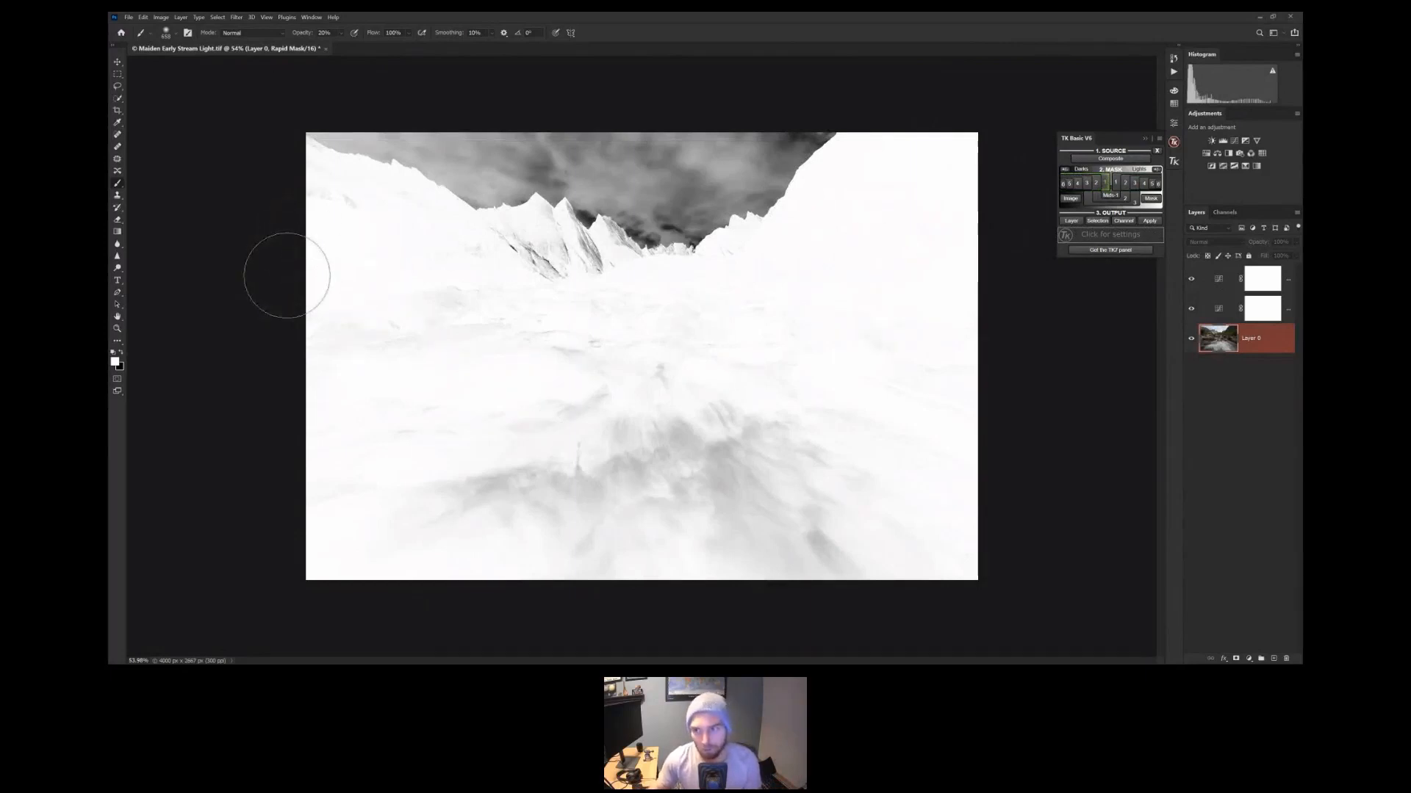
# Delete both Curves layers, and preview a Lights 1 mask of the remaining photo layer before returning to the image view
pyautogui.click(1225, 285)
pyautogui.keyDown('shift'); pyautogui.click(1222, 307); pyautogui.keyUp('shift')
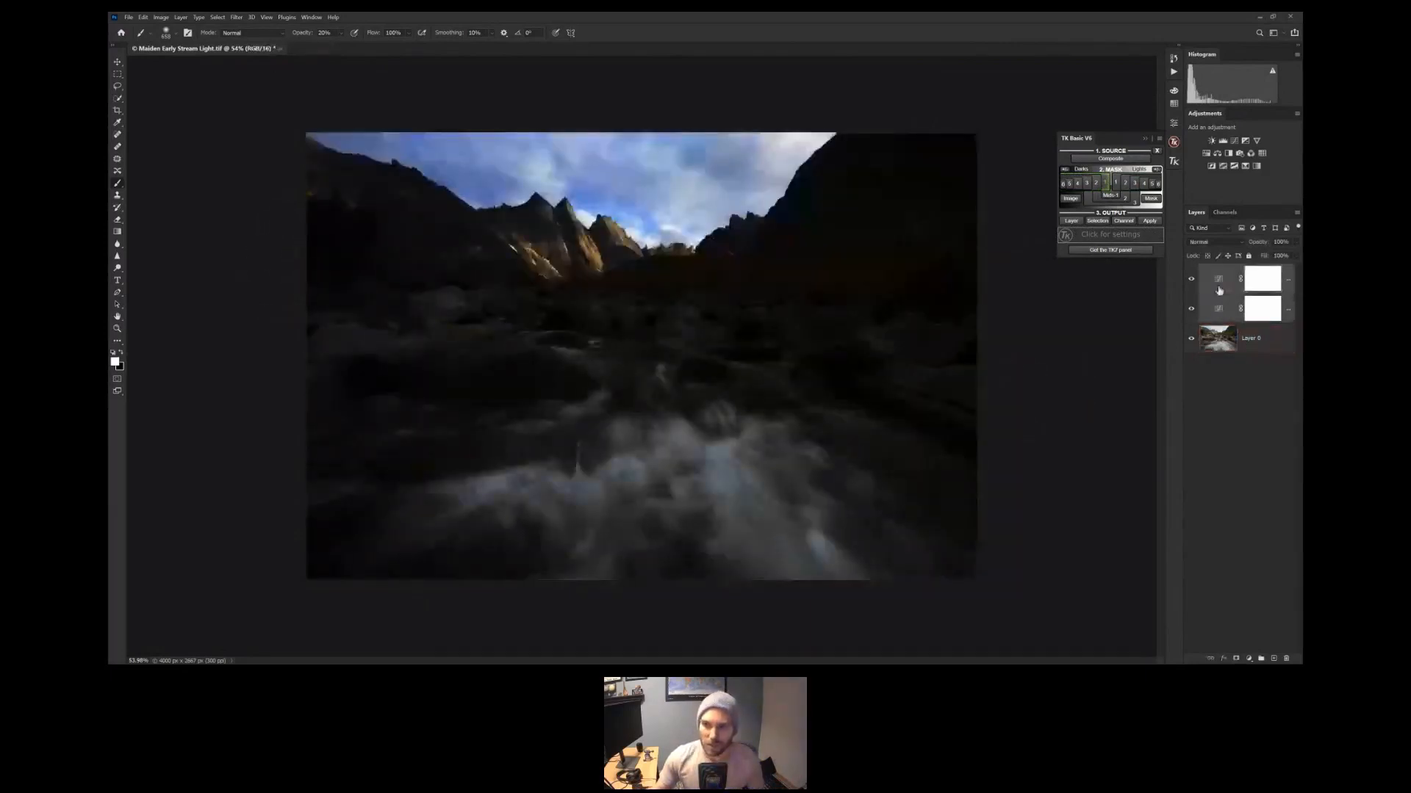
pyautogui.moveTo(1216, 288); pyautogui.dragTo(1289, 659)
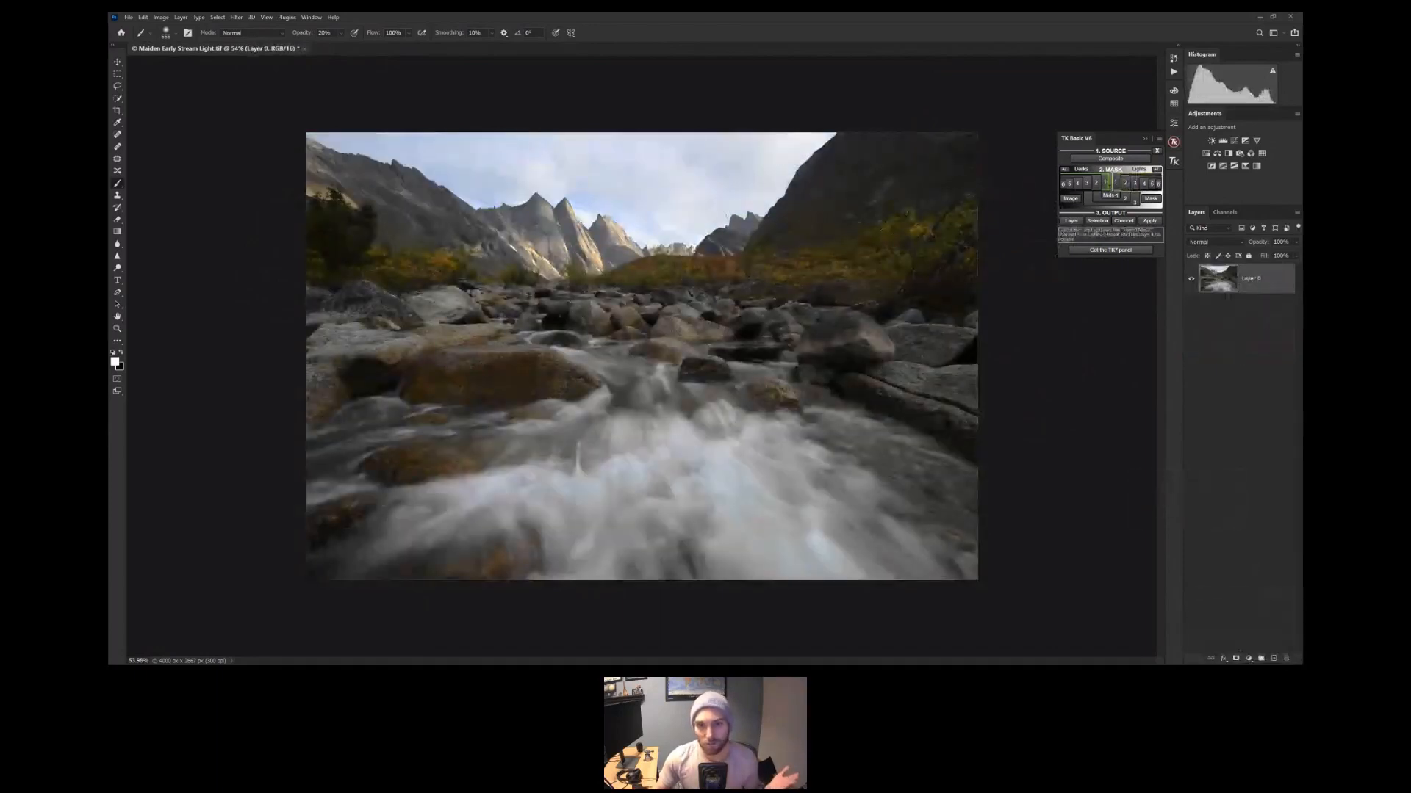
pyautogui.click(1115, 183)
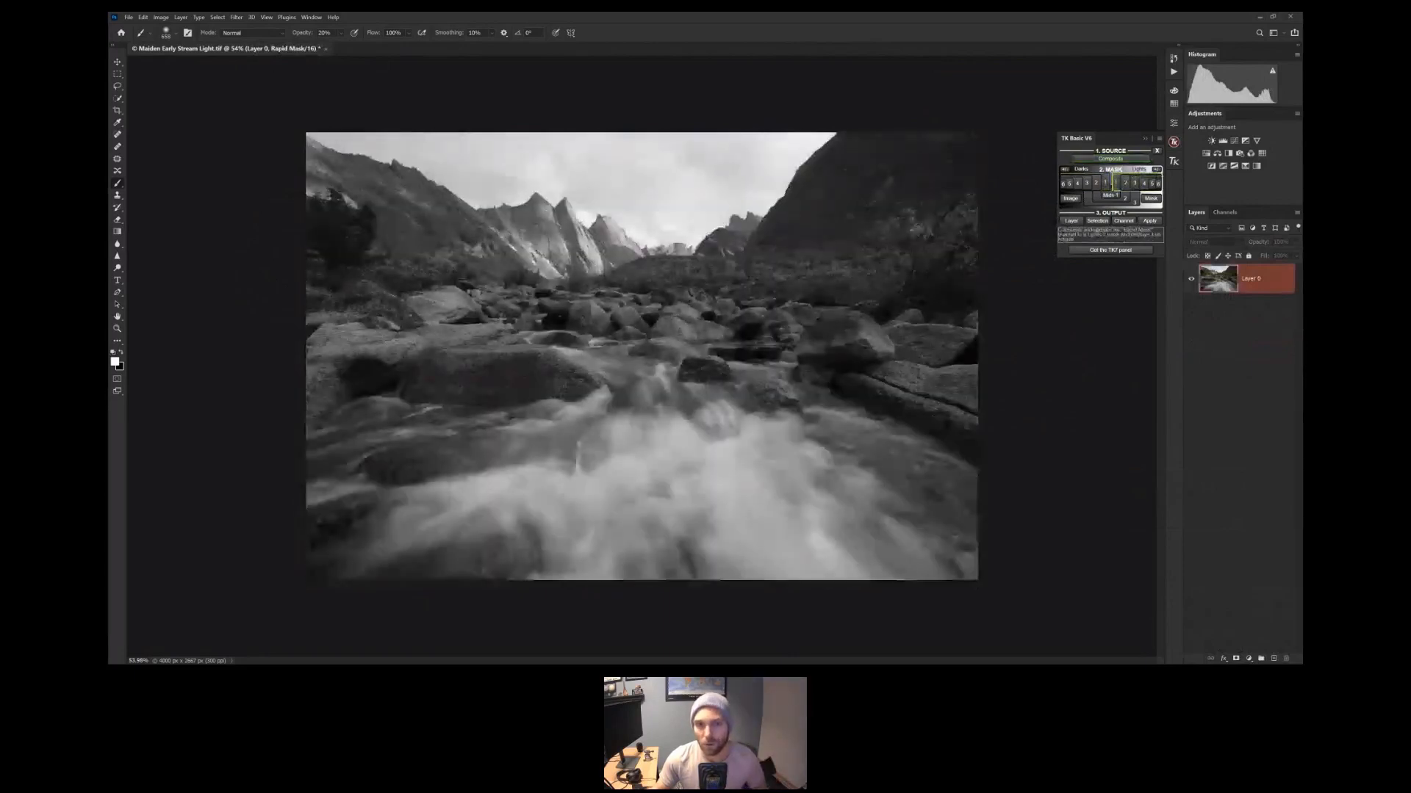
pyautogui.click(1070, 198)
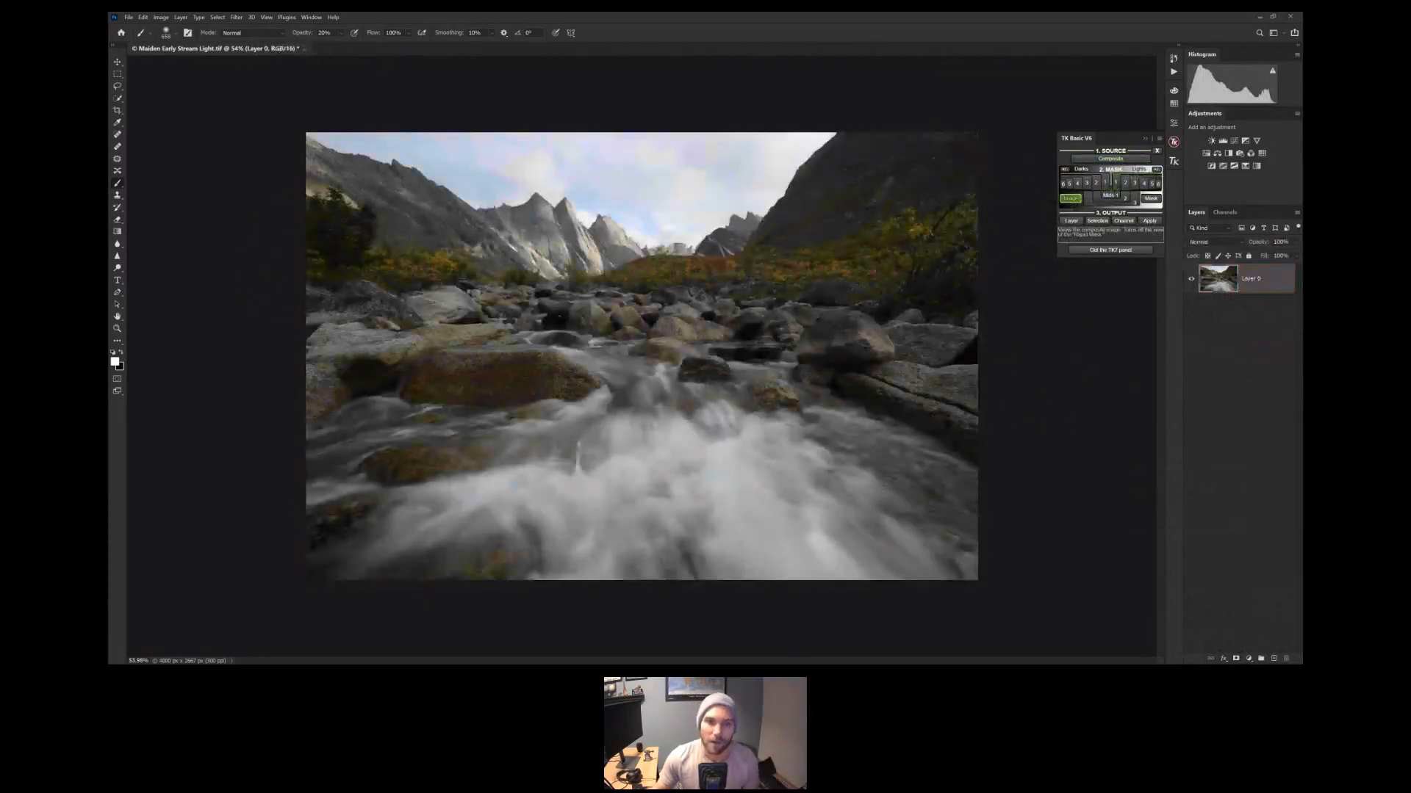
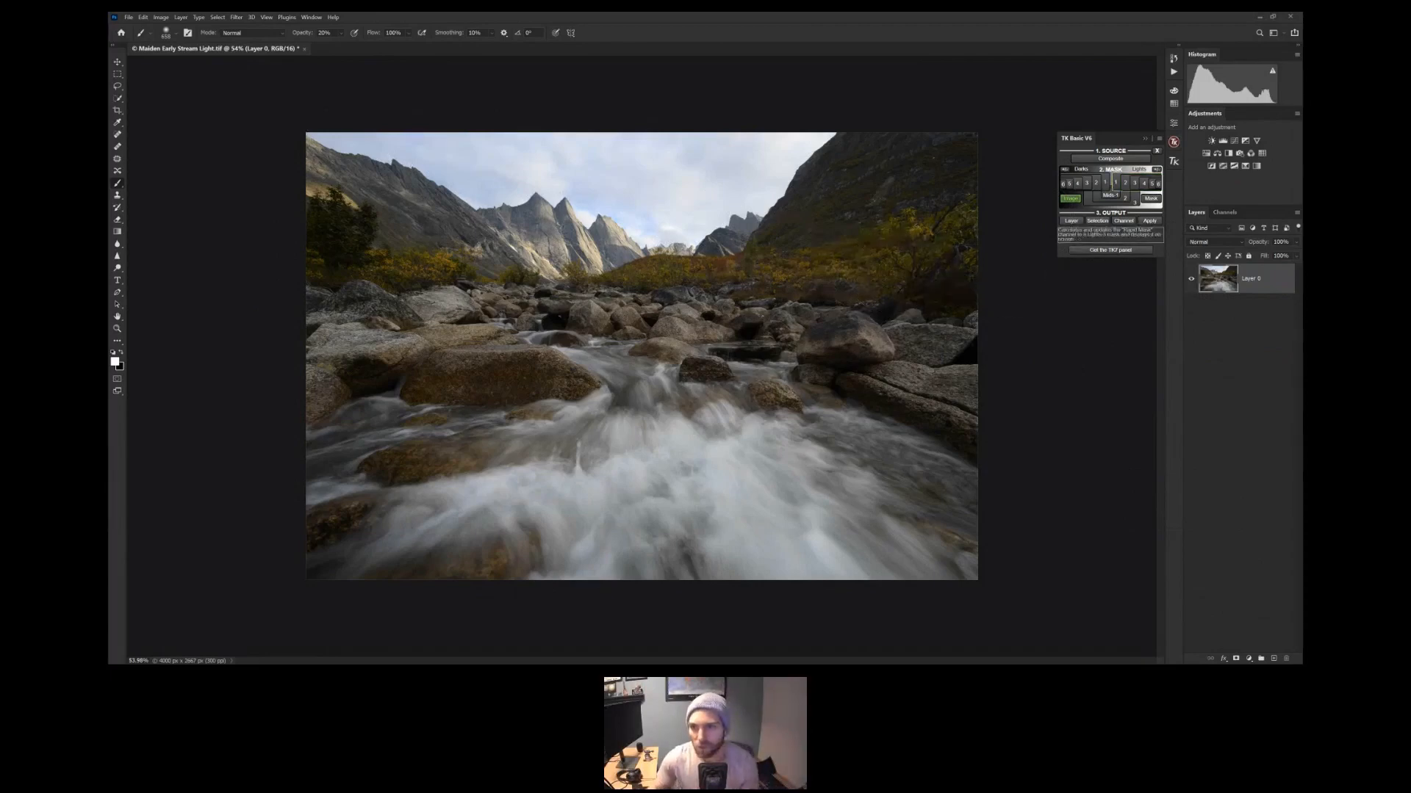
# Preview the Lights 2 and Lights 3 masks, and output the Lights 2 mask to a new Curves adjustment layer
pyautogui.click(1125, 183)
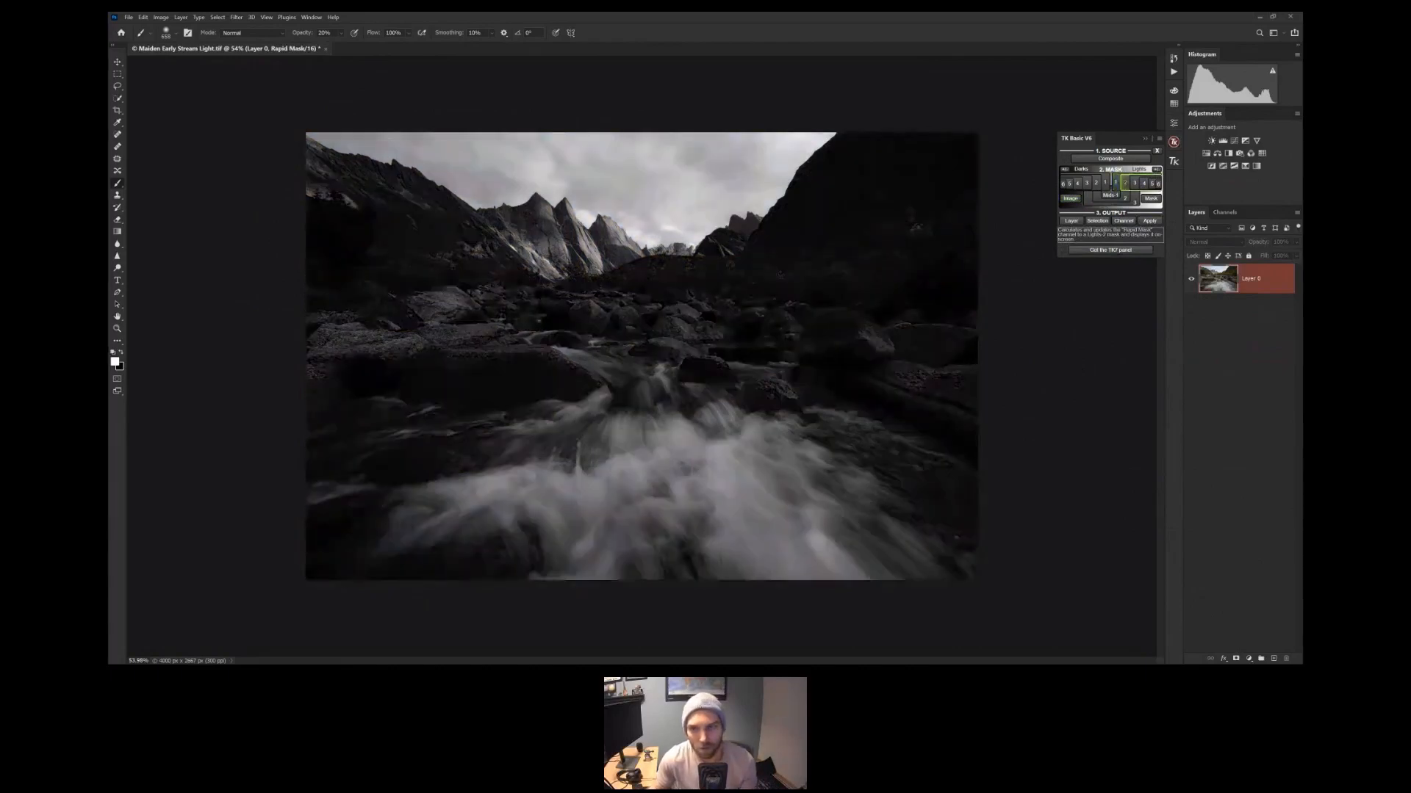
pyautogui.click(1134, 183)
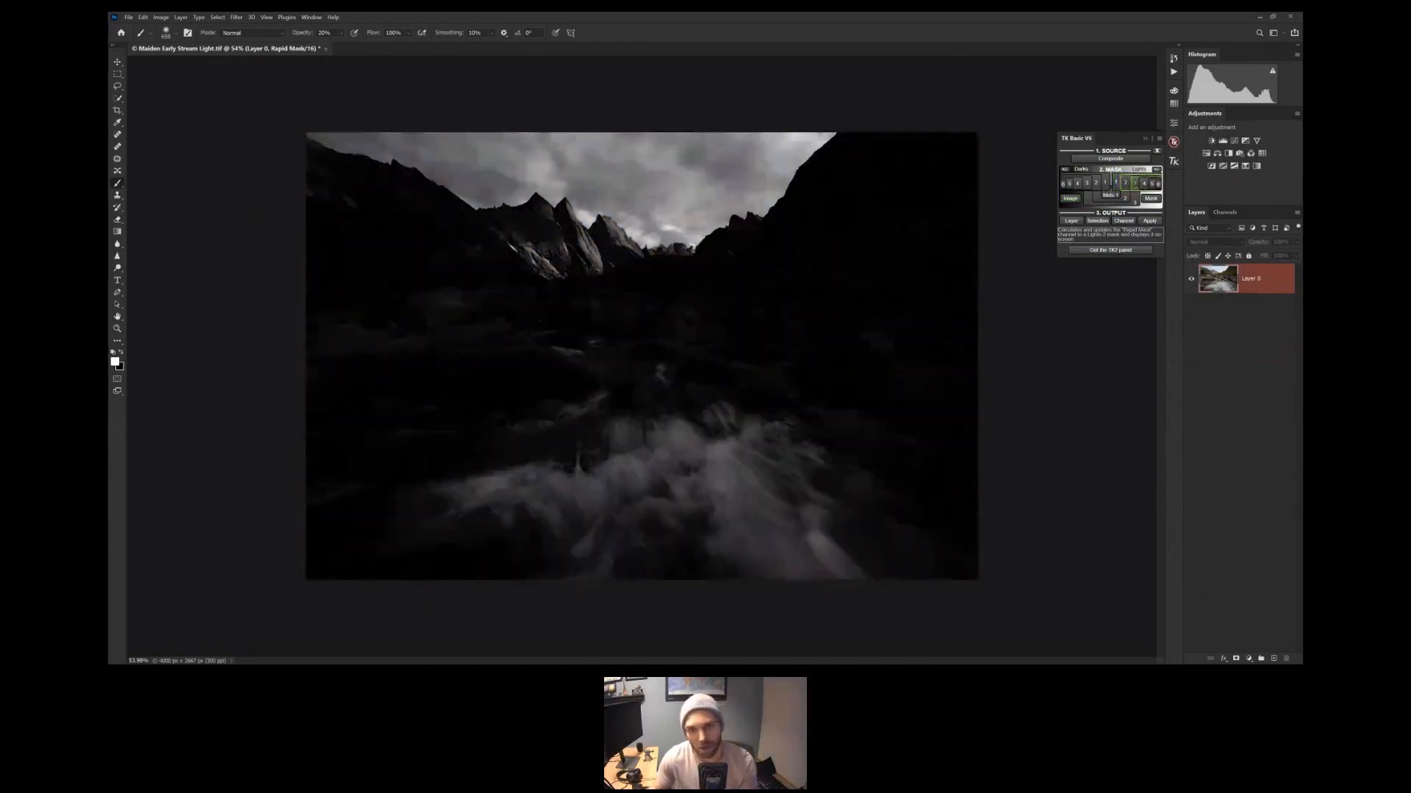
pyautogui.click(1125, 183)
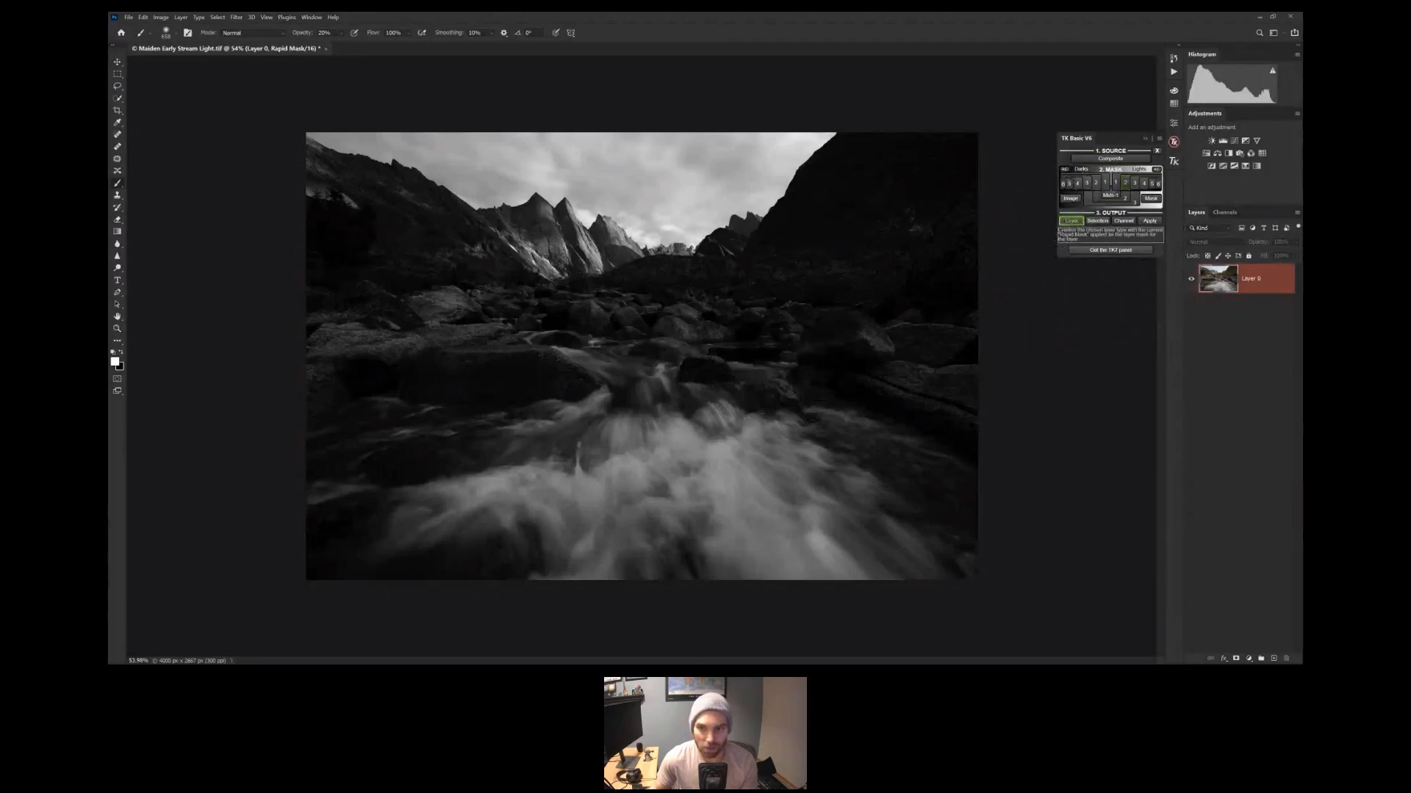
pyautogui.click(1070, 220)
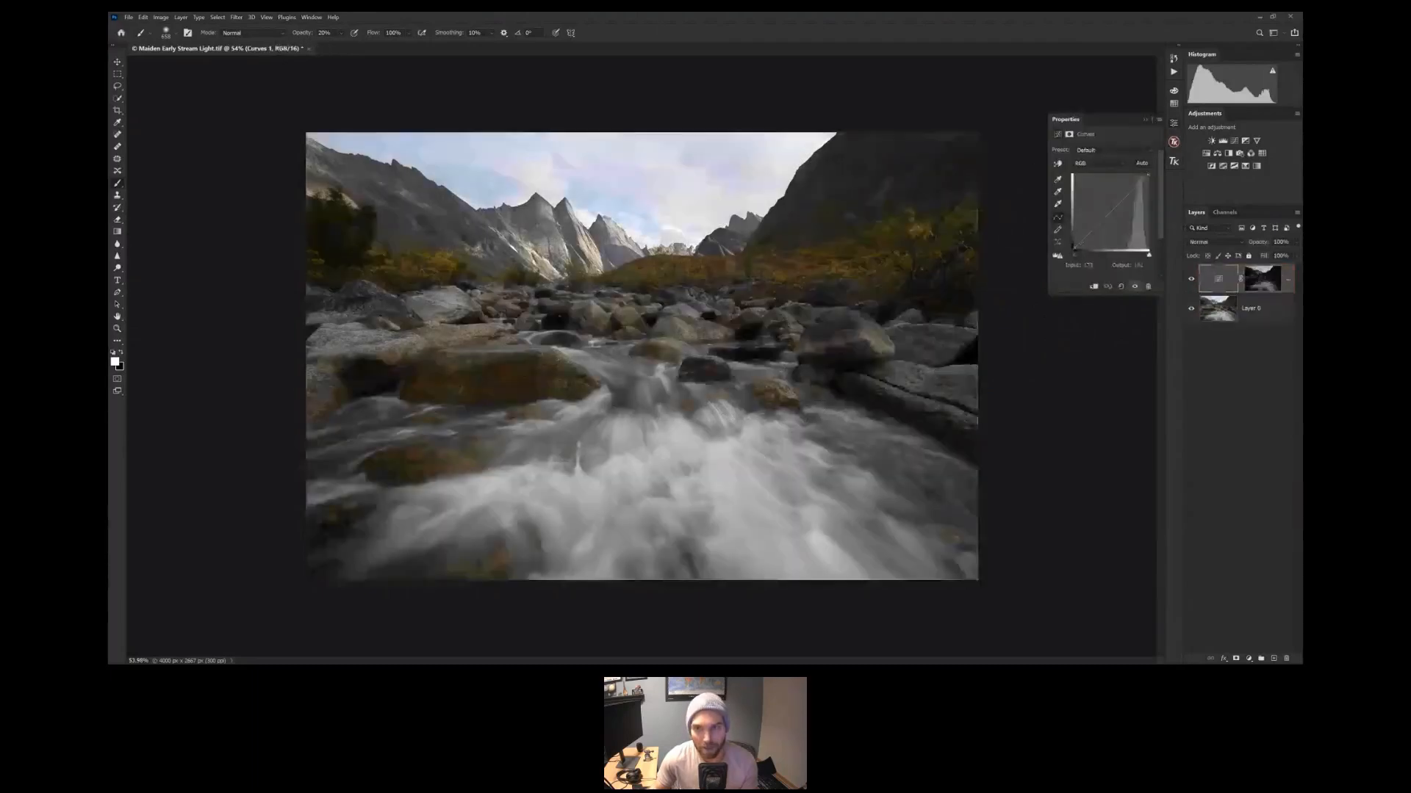
# Darken the highlights by pulling the RGB curve's midtones down, and adjust an upper point to add contrast in the brights
pyautogui.moveTo(1108, 216)
pyautogui.mouseDown()
pyautogui.moveTo(1116, 228)
pyautogui.moveTo(1099, 239)
pyautogui.mouseUp()
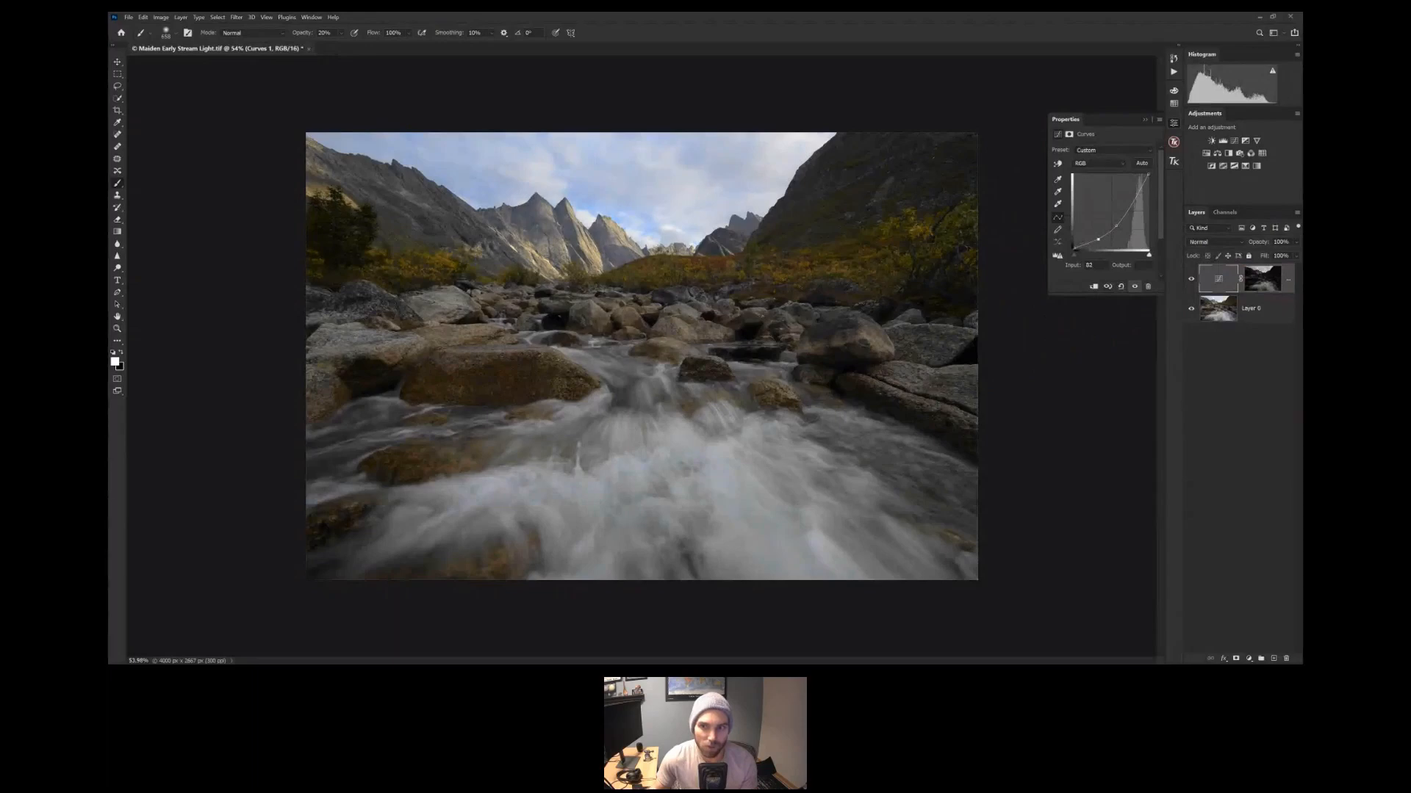
pyautogui.moveTo(1116, 225); pyautogui.dragTo(1116, 226)
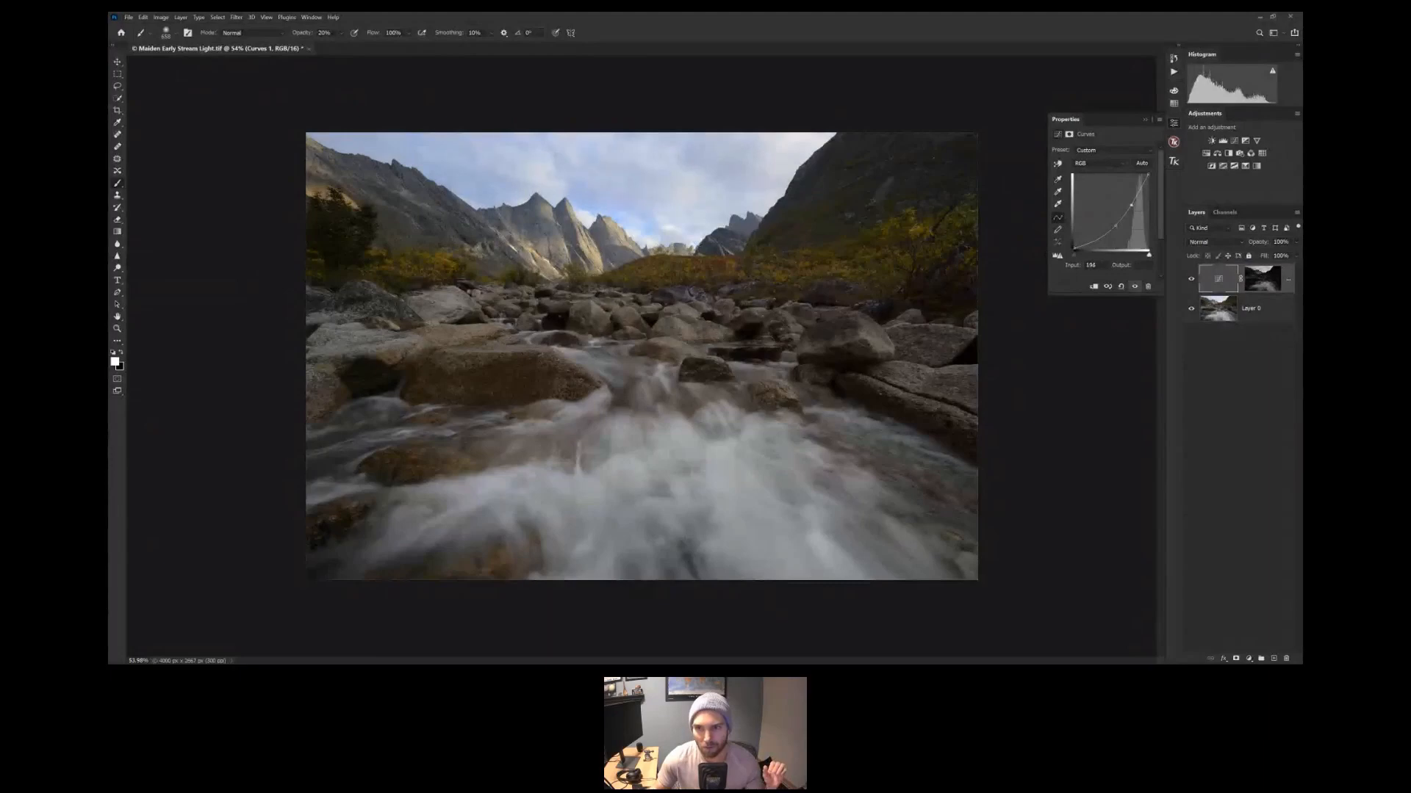
pyautogui.moveTo(1130, 205); pyautogui.dragTo(1113, 233)
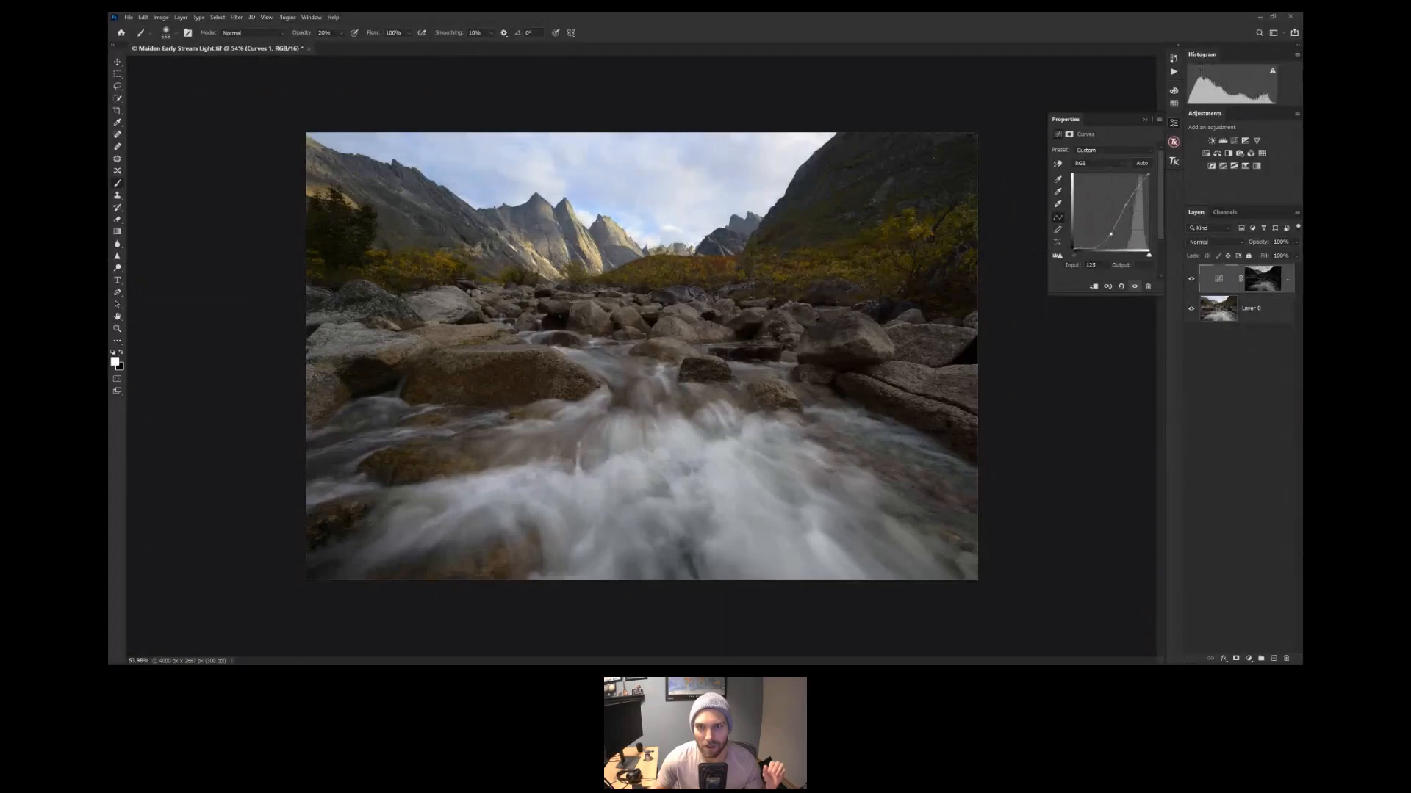
pyautogui.click(1190, 279)
pyautogui.click(1190, 279)
pyautogui.moveTo(1126, 207); pyautogui.dragTo(1127, 209)
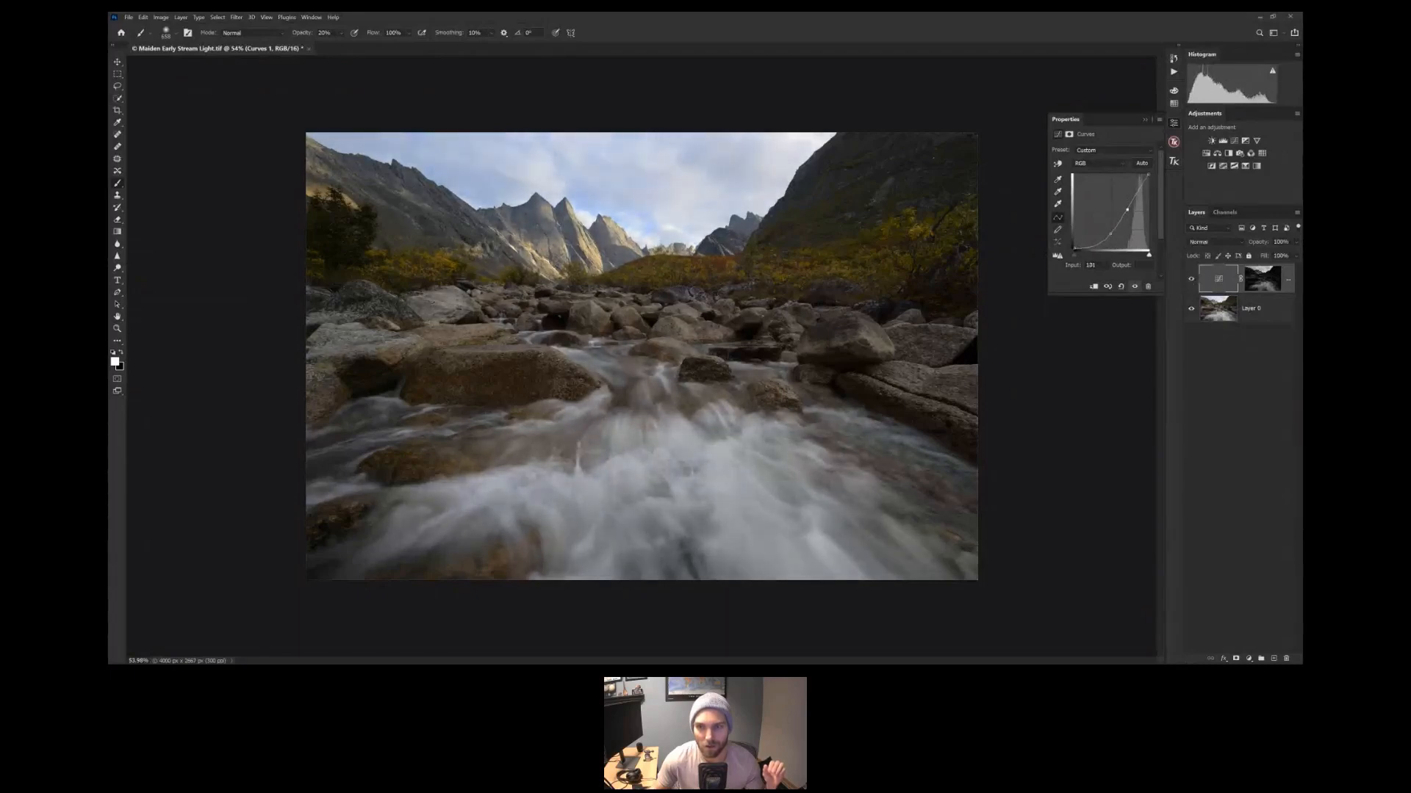
# Compare the photo with and without the masked Curves adjustment, leaving the layer visible
pyautogui.click(1191, 280)
pyautogui.click(1191, 279)
pyautogui.click(1134, 286)
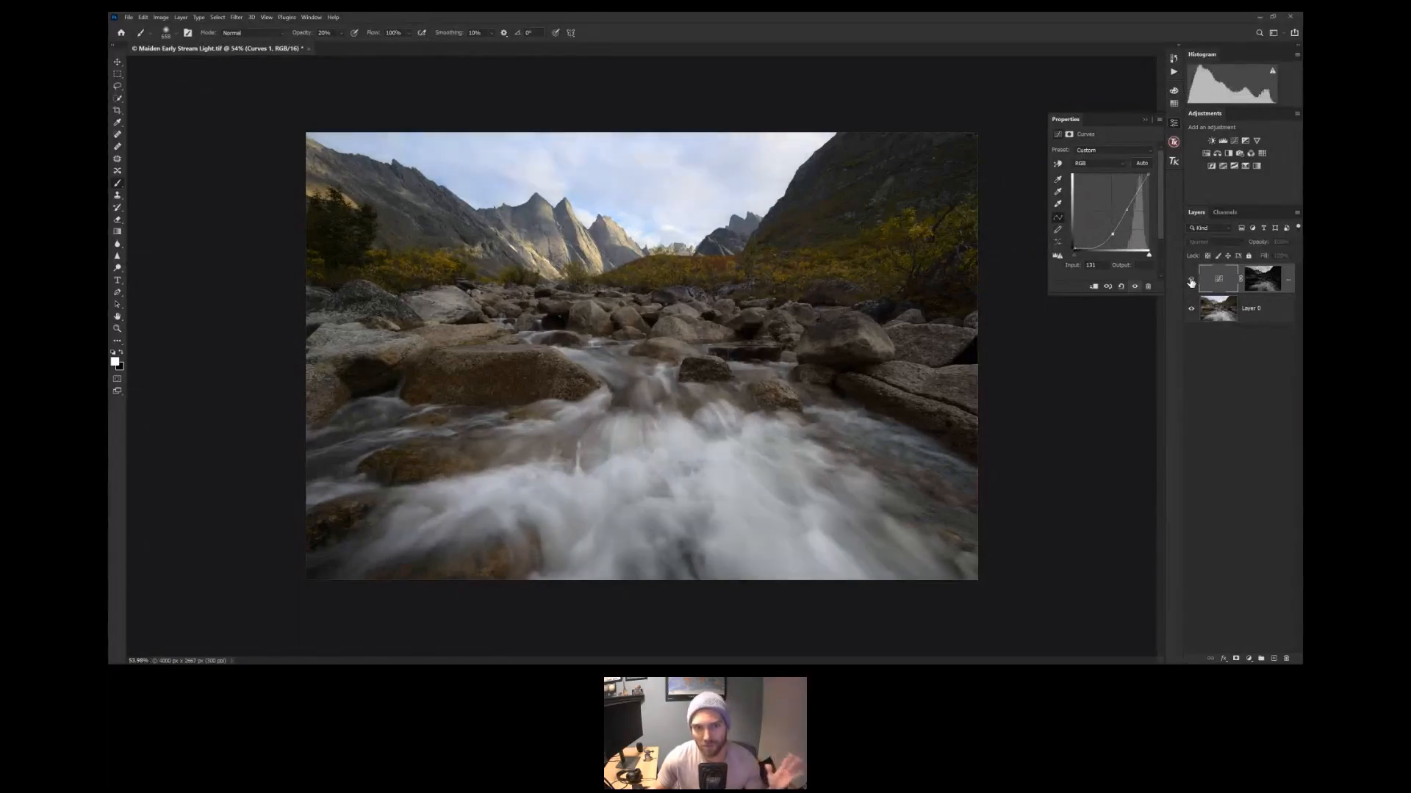
pyautogui.click(1134, 286)
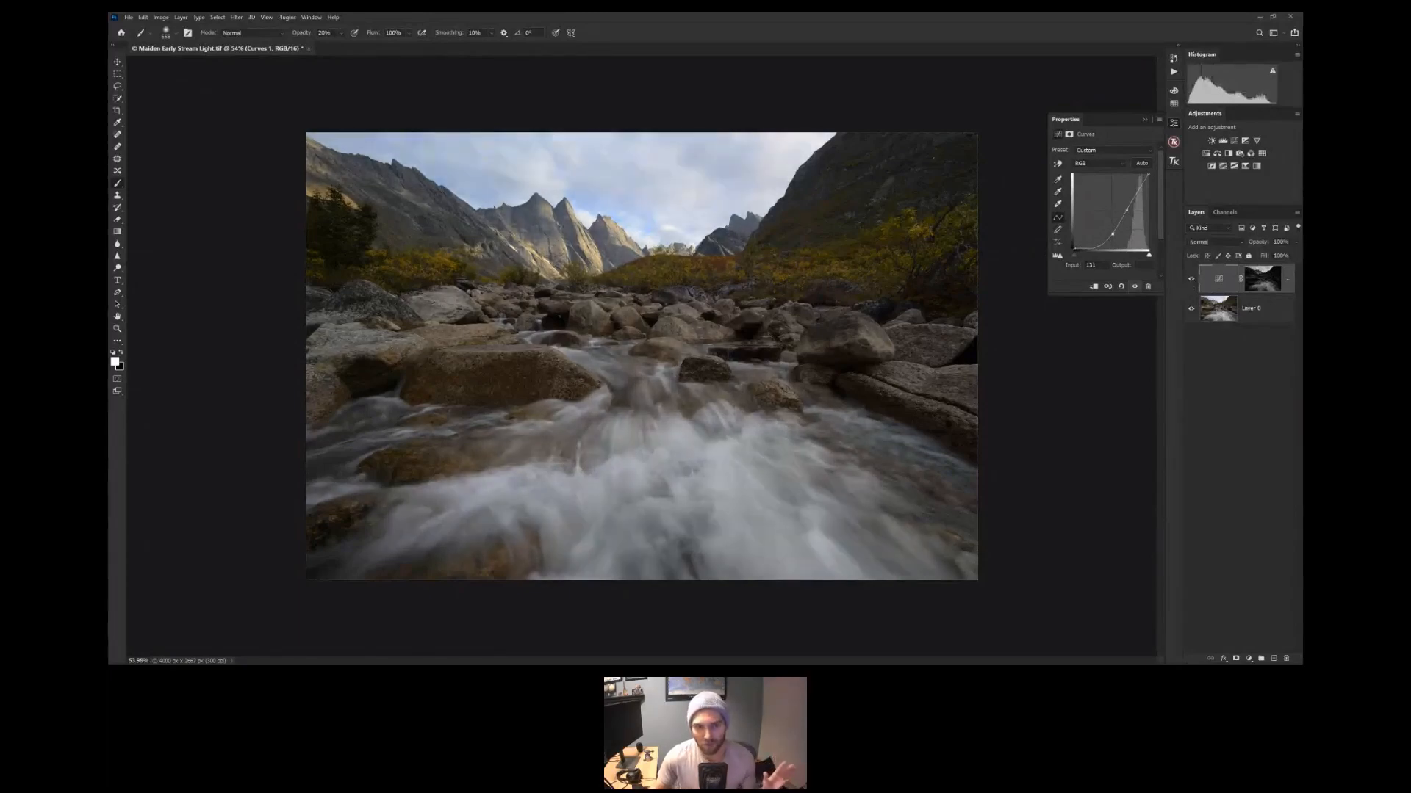
pyautogui.click(1191, 279)
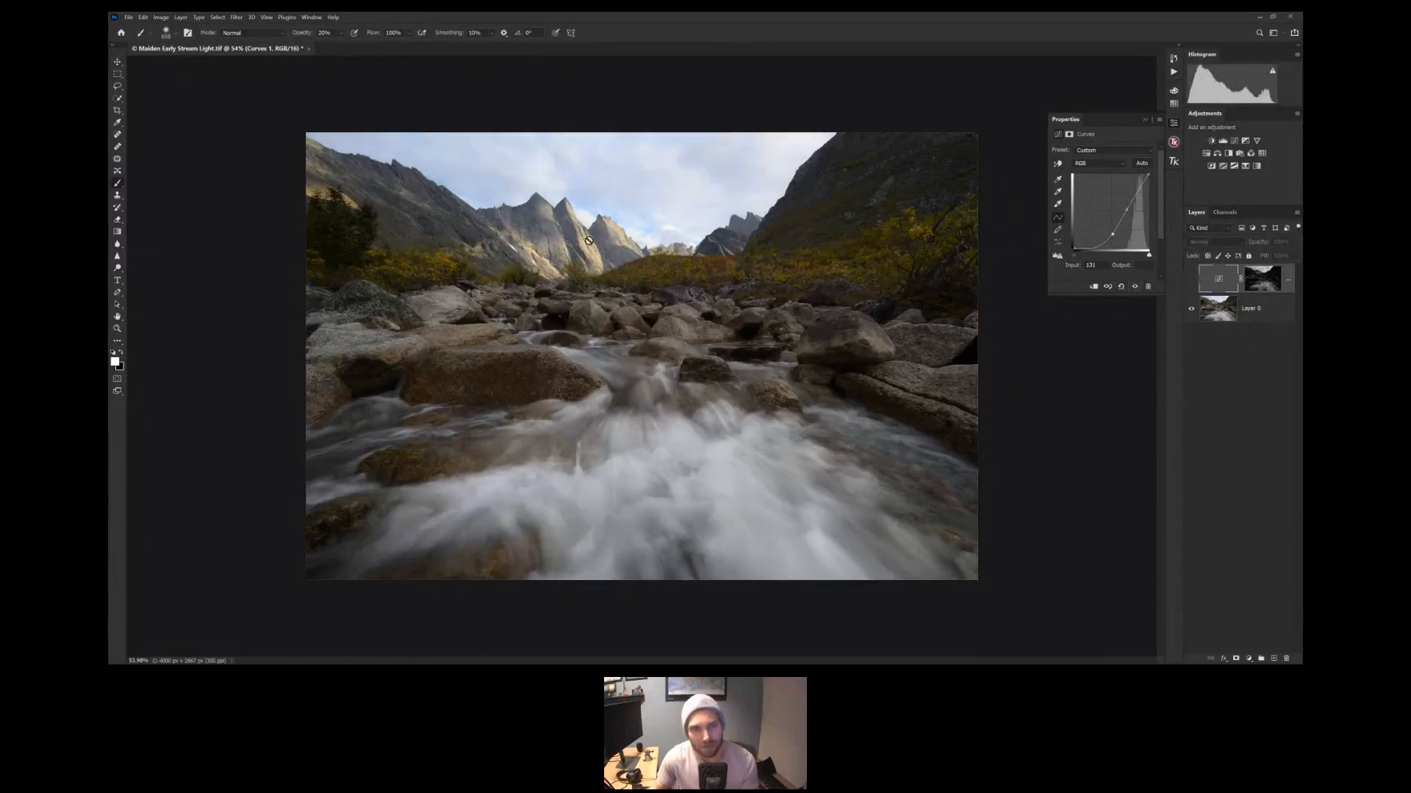
pyautogui.click(1191, 280)
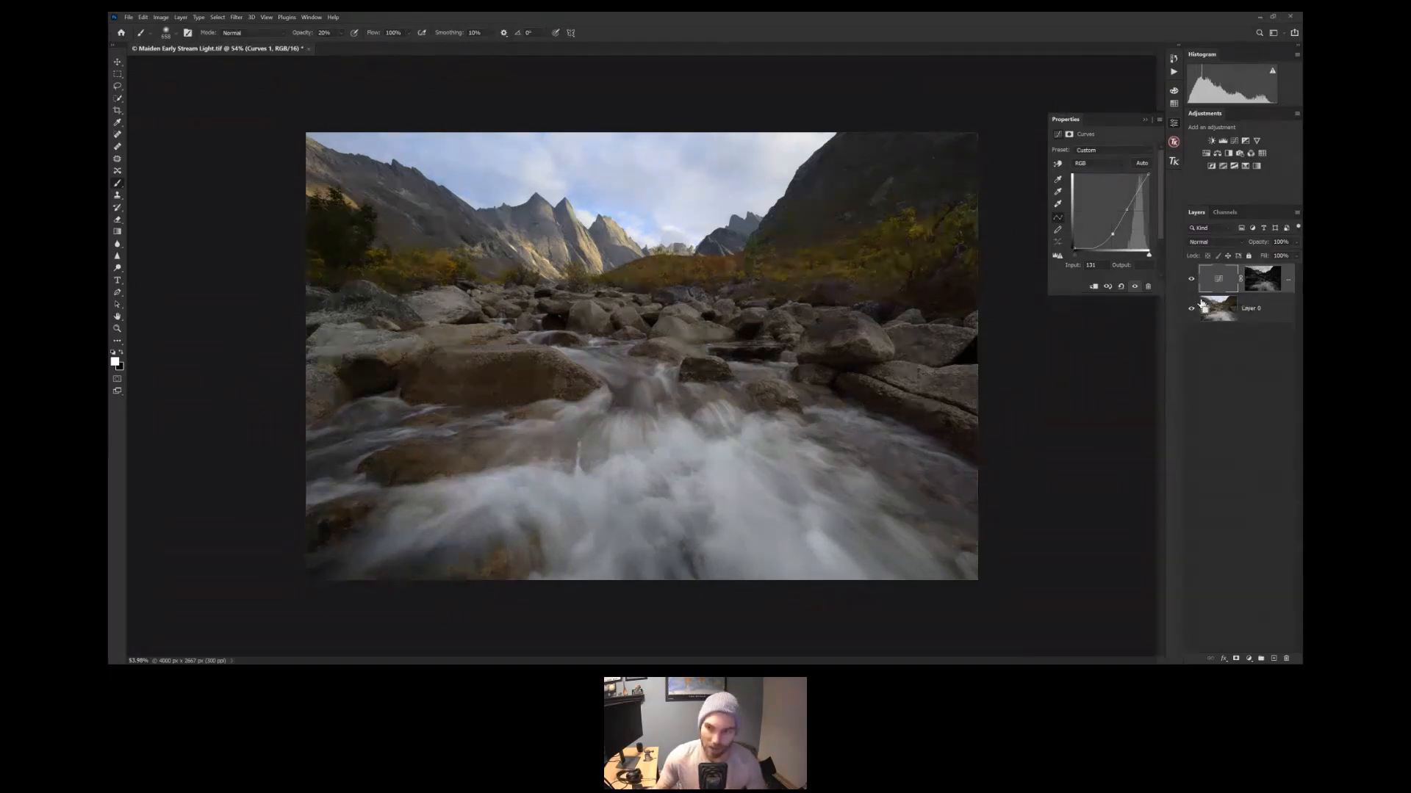
# Place the masked Curves layer in a group and add a white layer mask to the group
pyautogui.hotkey('ctrl', 'g')
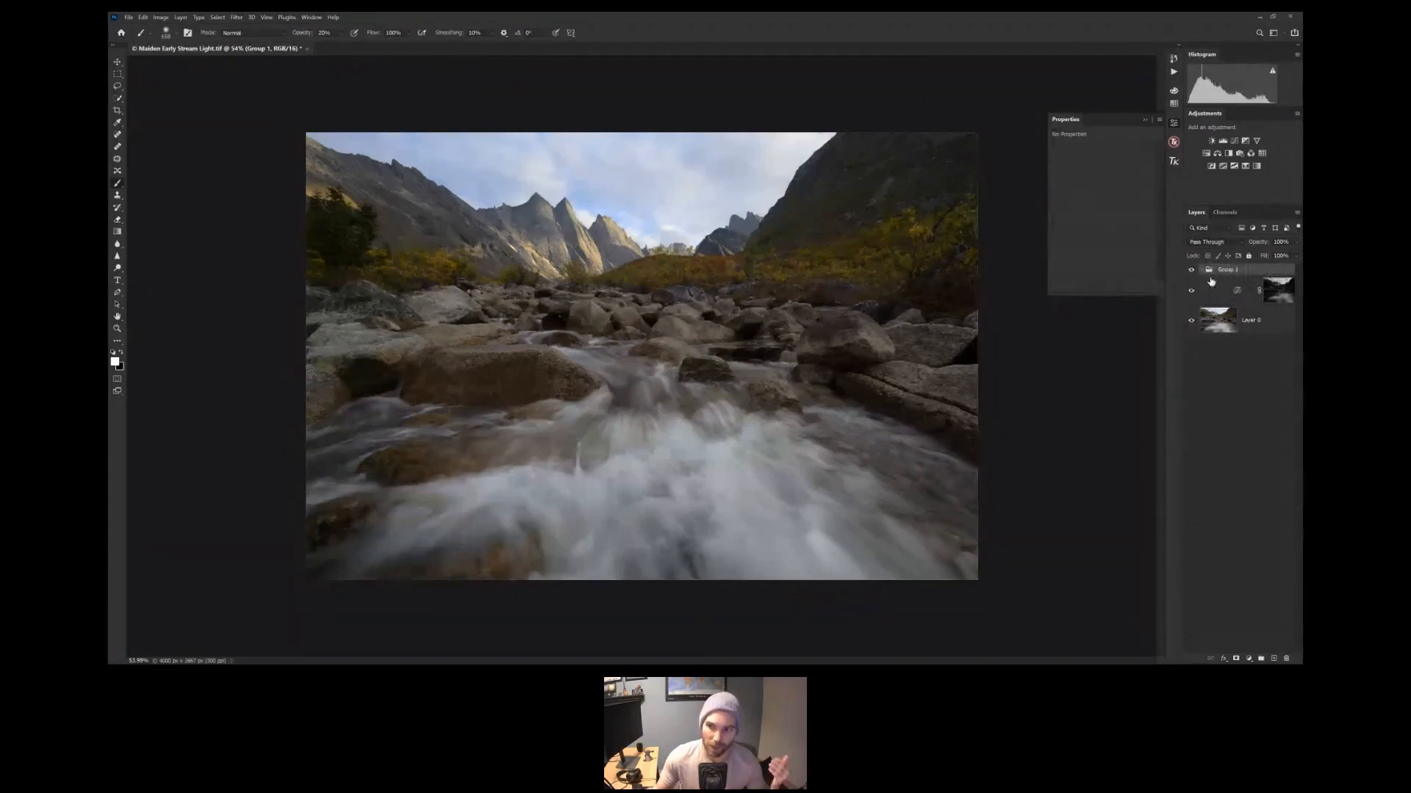
pyautogui.click(1201, 271)
pyautogui.click(1201, 270)
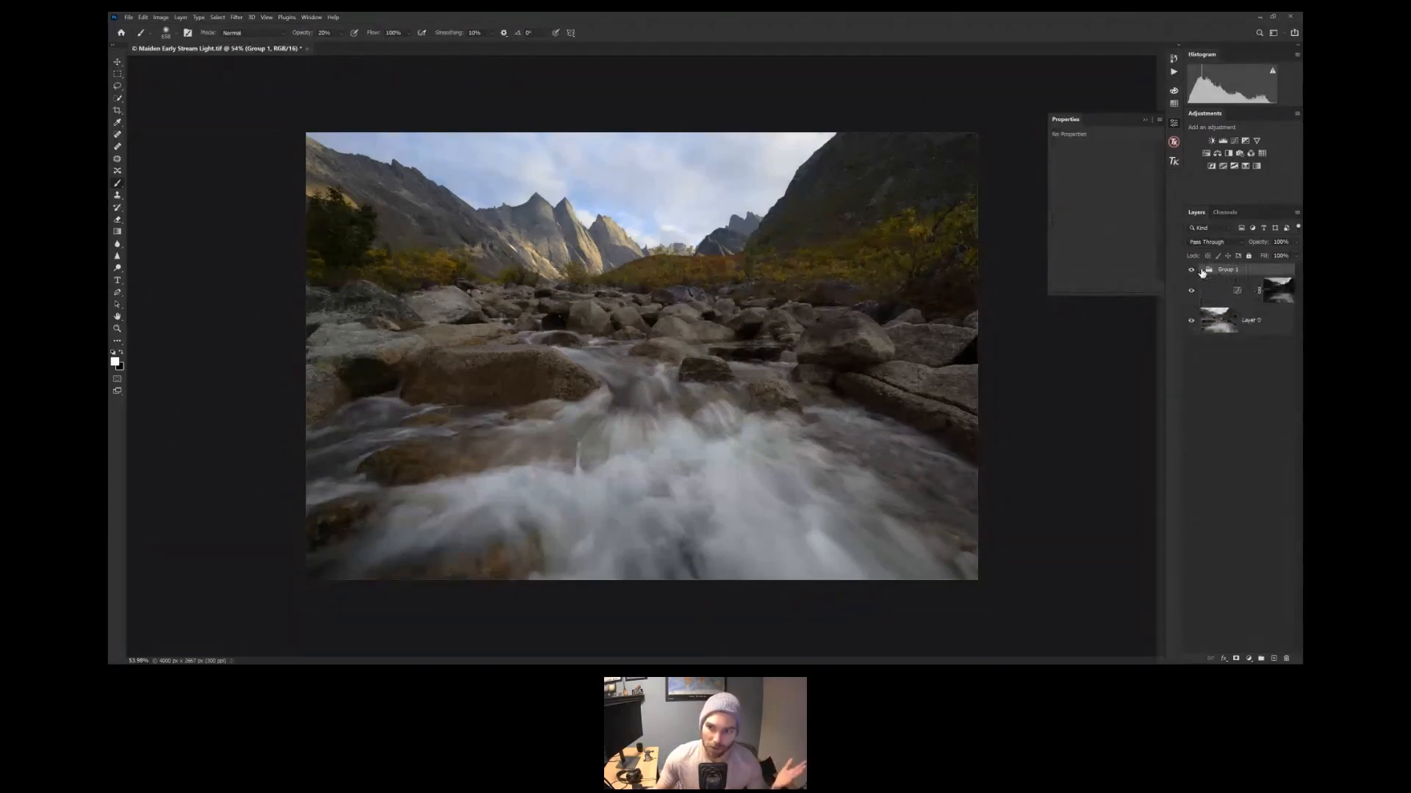
pyautogui.click(1202, 270)
pyautogui.click(1201, 270)
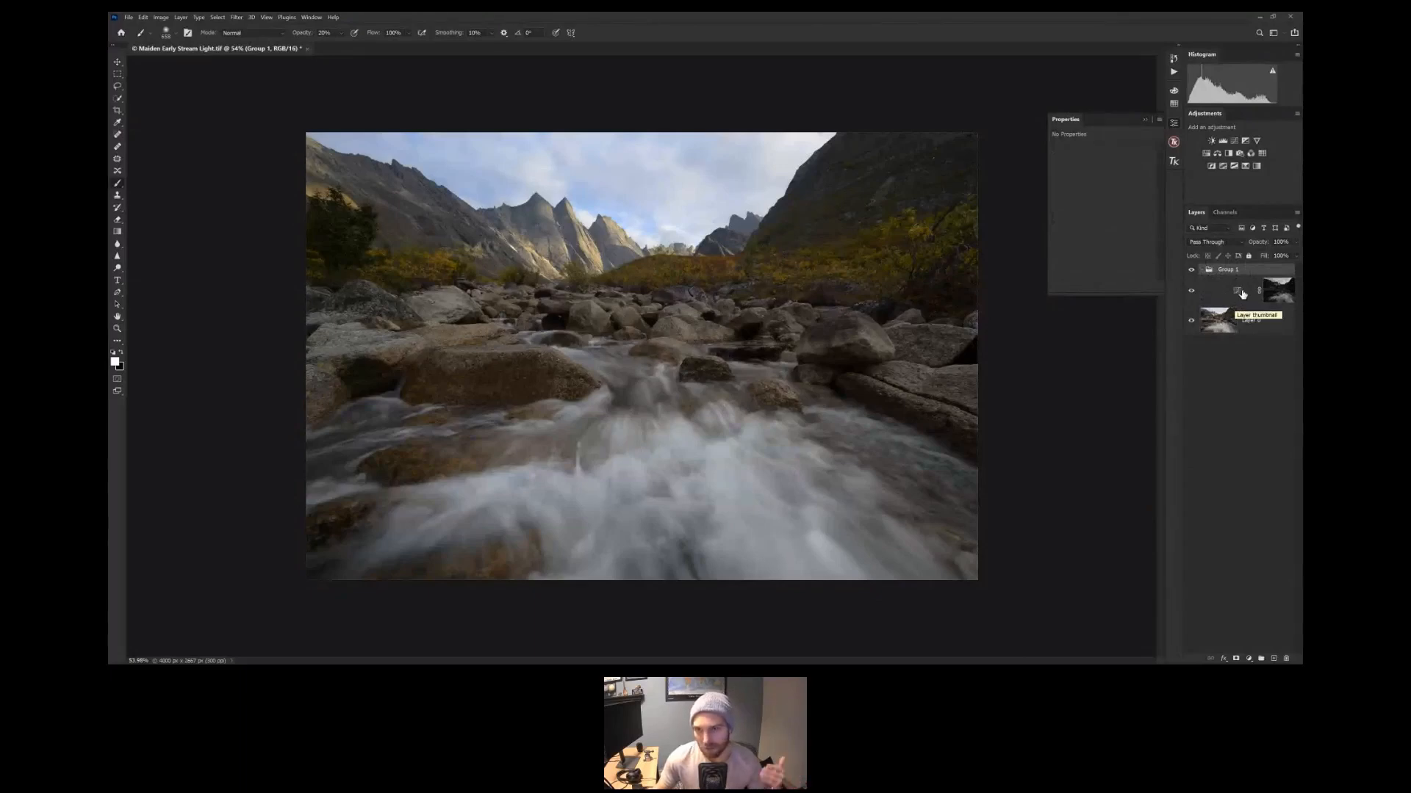
pyautogui.click(1236, 659)
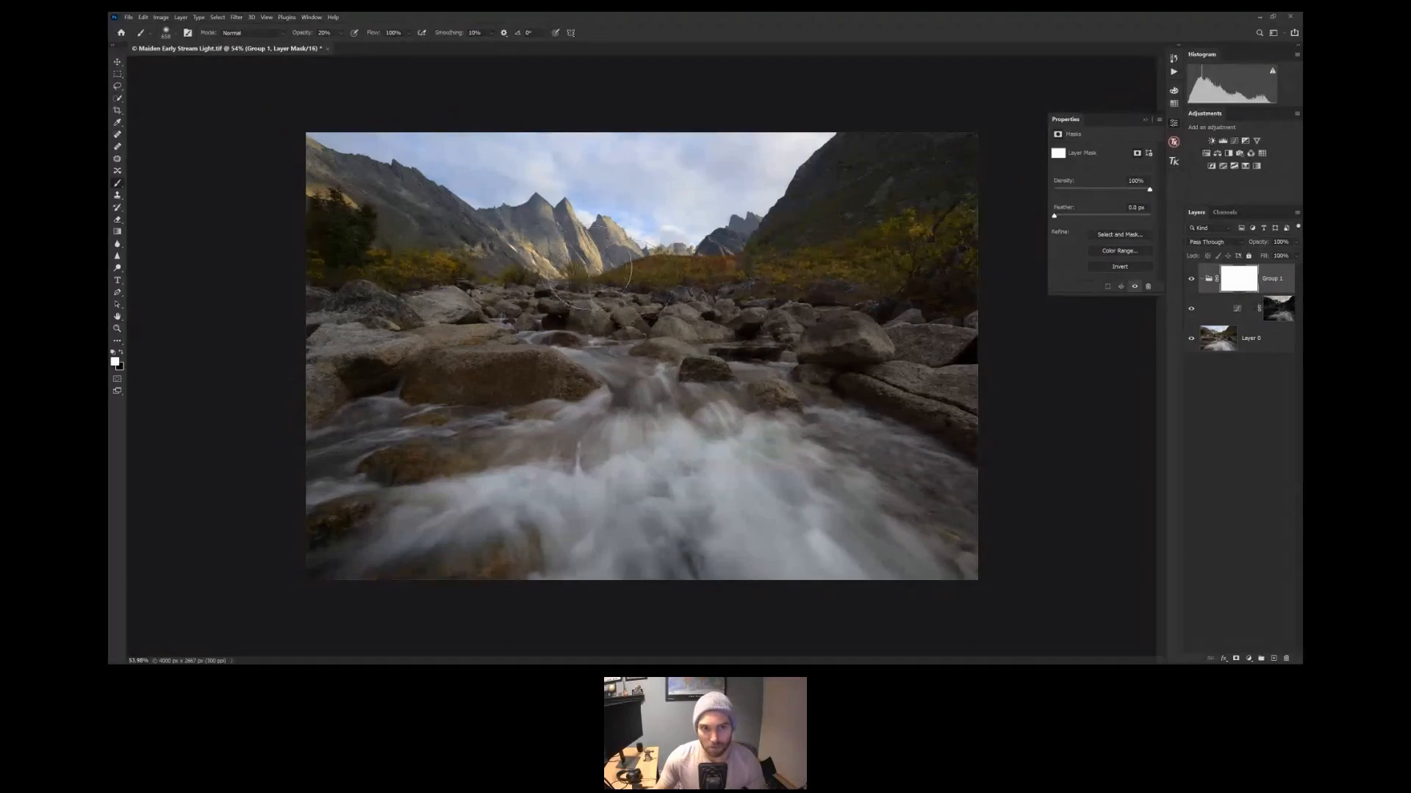
# Select the sky with the Quick Selection tool and open the selection in Select and Mask
pyautogui.press('w')
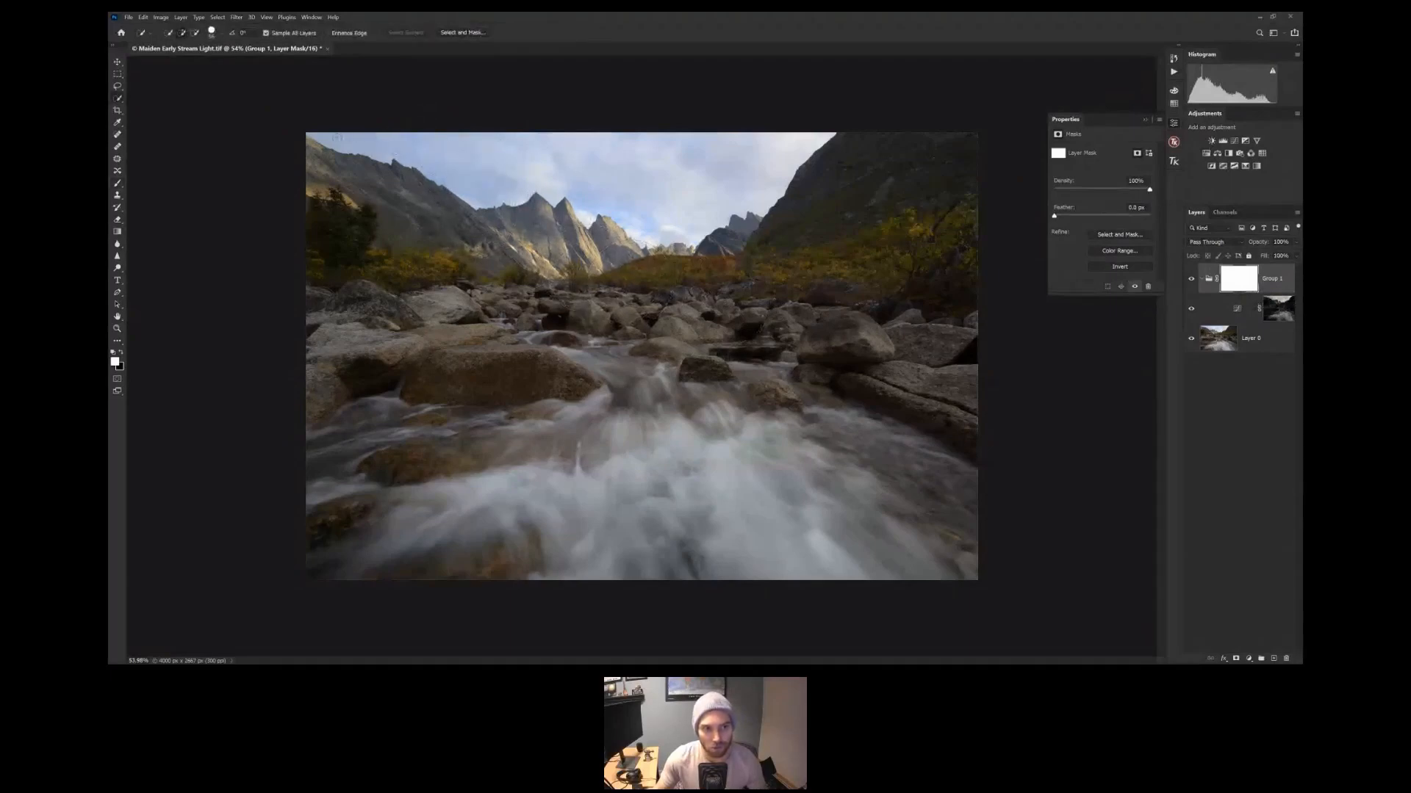
pyautogui.moveTo(337, 139); pyautogui.dragTo(690, 154)
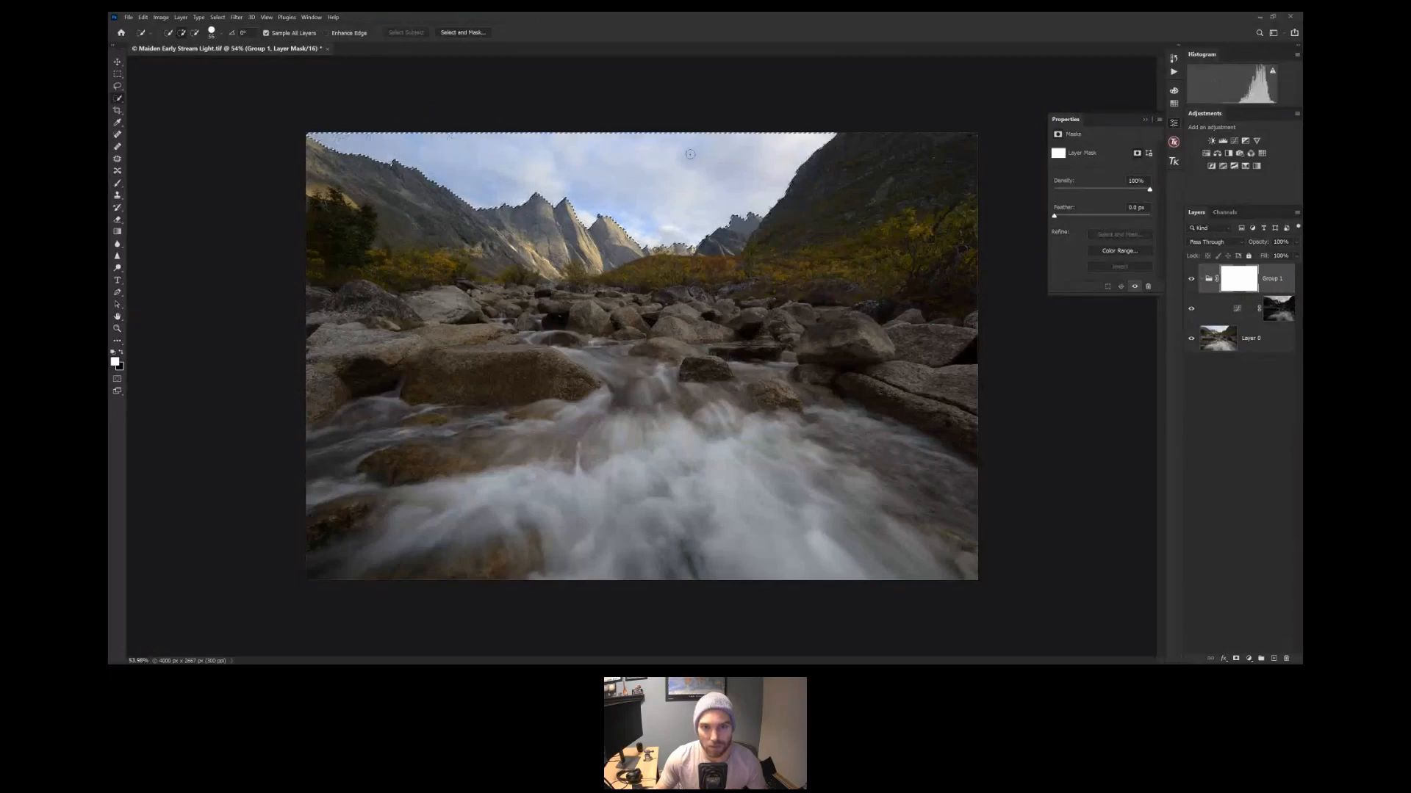
pyautogui.click(456, 34)
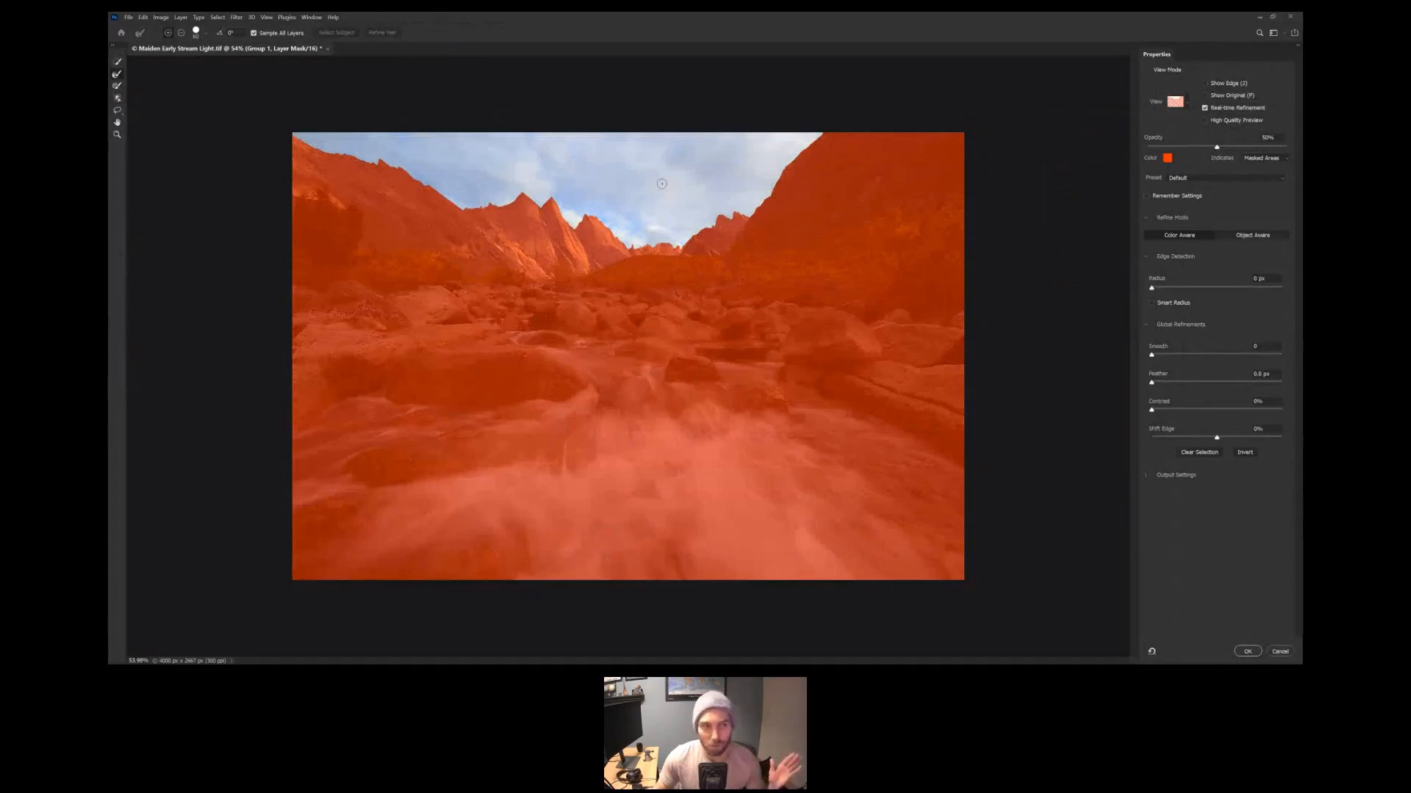
# Refine the sky selection's edge around the shrubs on the distant ridgeline with an enlarged Refine Edge Brush, and apply the refinement
pyautogui.click(117, 74)
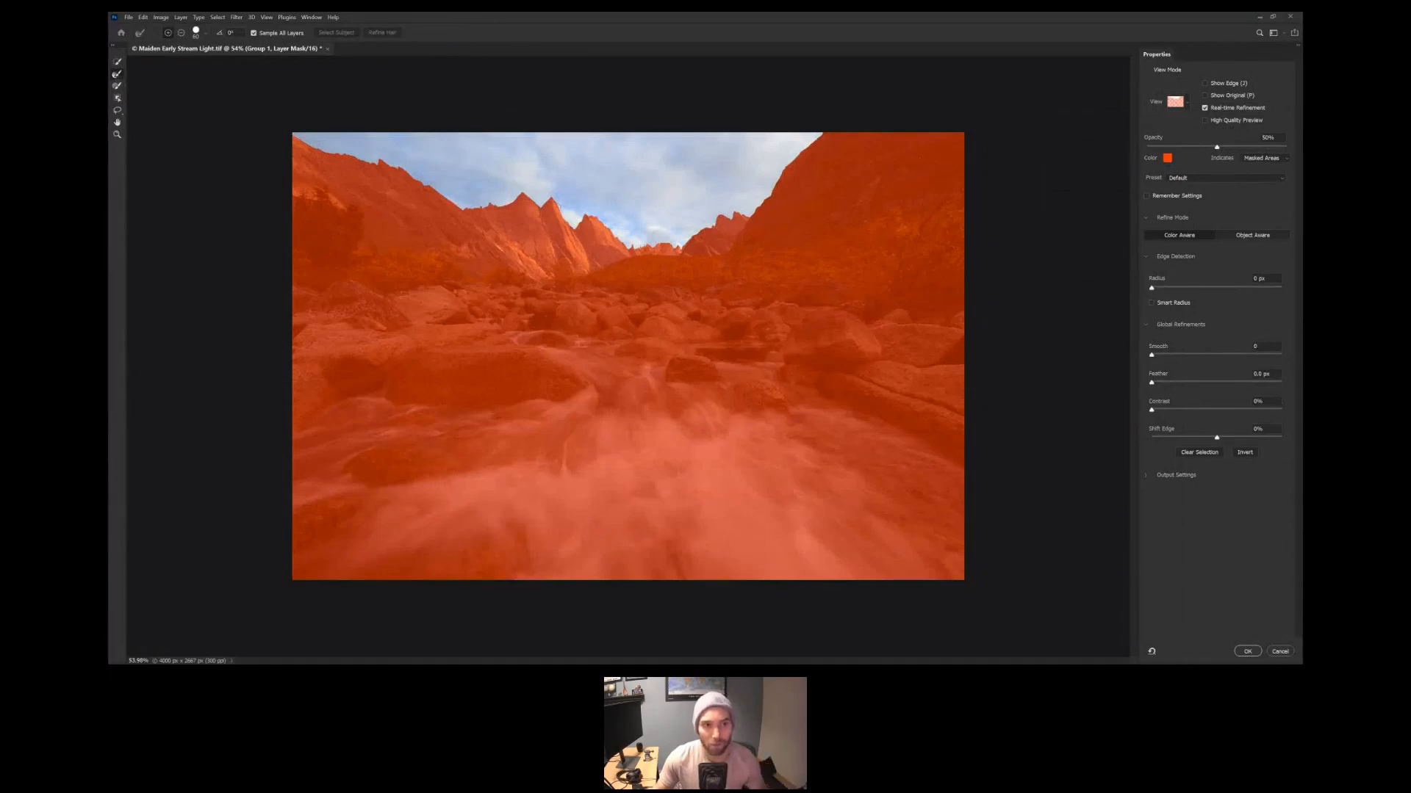
pyautogui.scroll(14, 576, 211)
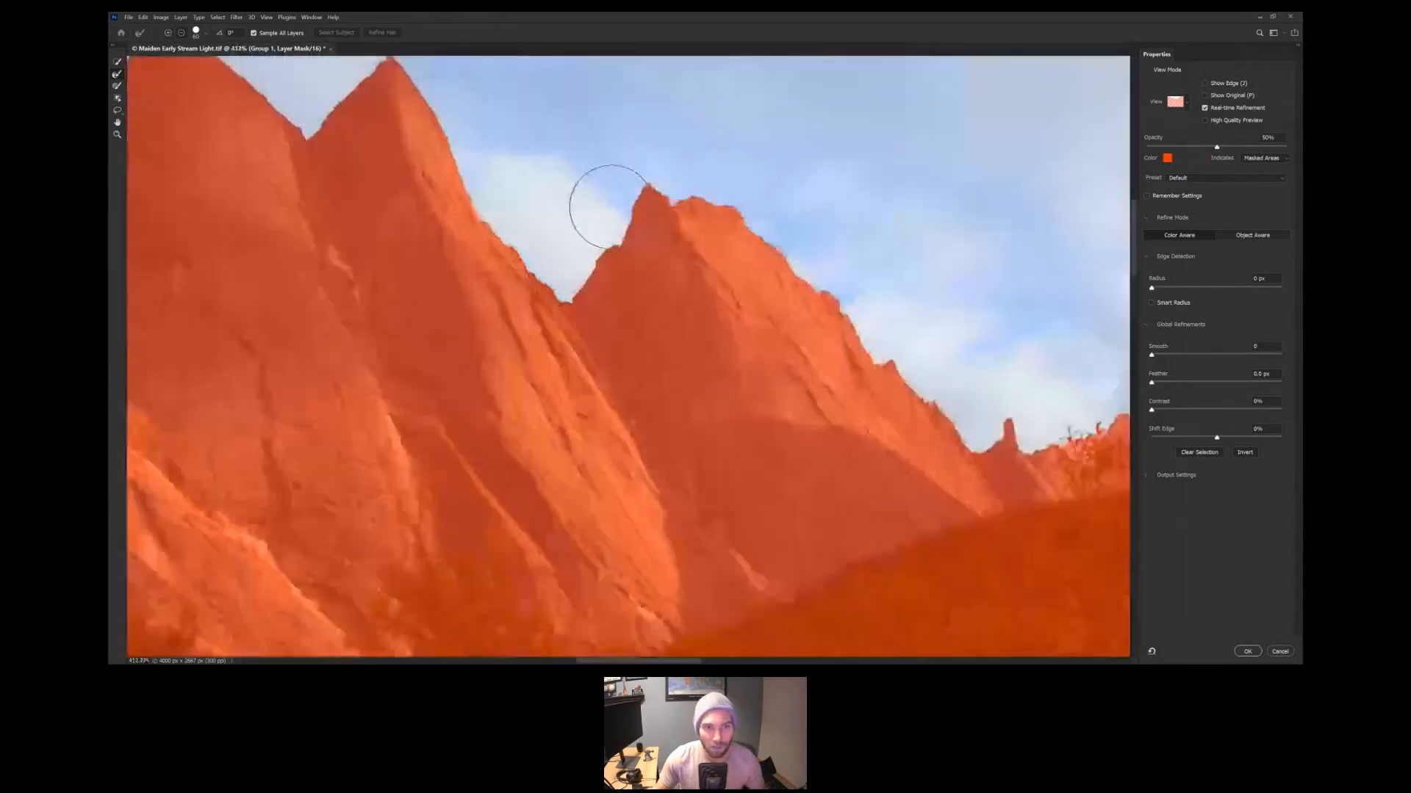
pyautogui.scroll(-10, 622, 232)
pyautogui.scroll(11, 622, 250)
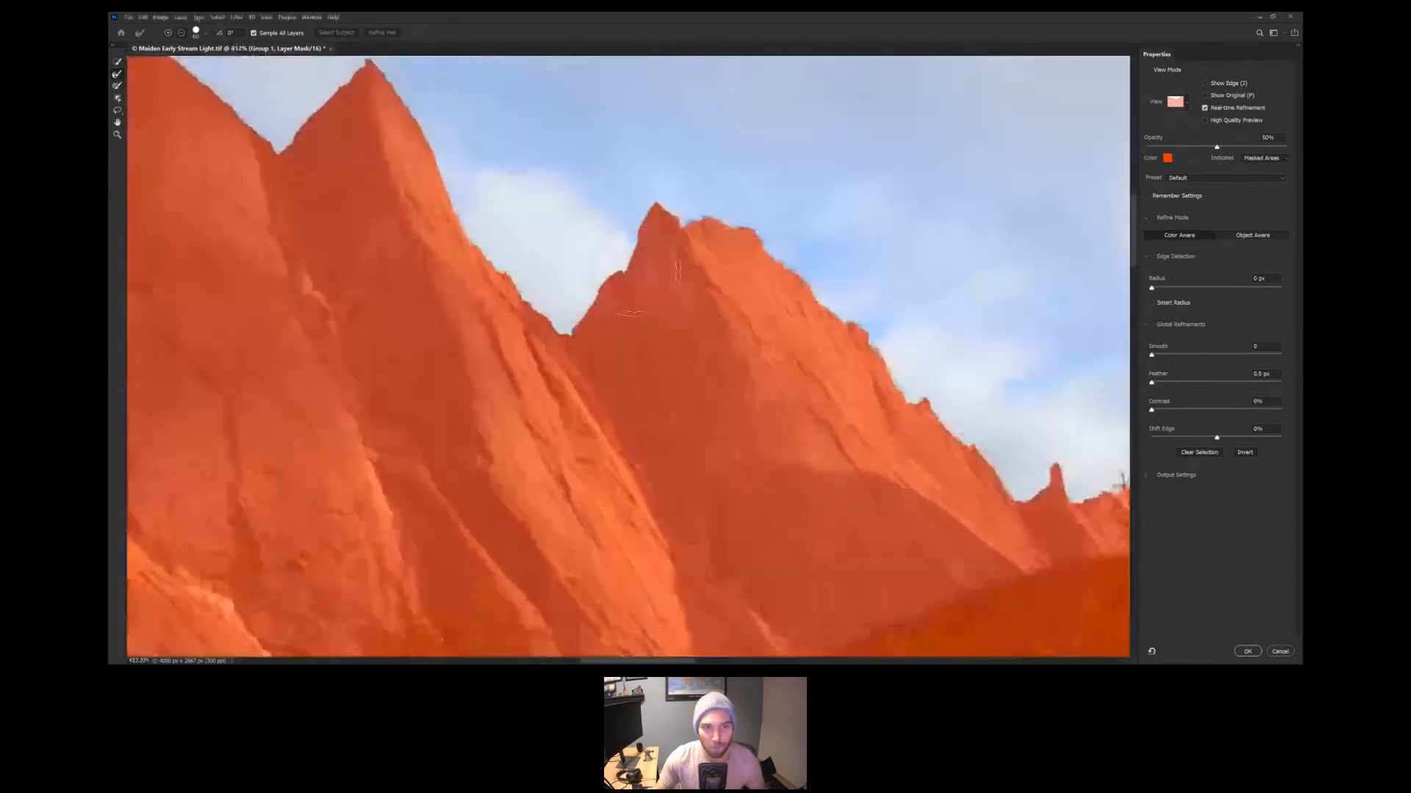
pyautogui.scroll(-5, 622, 250)
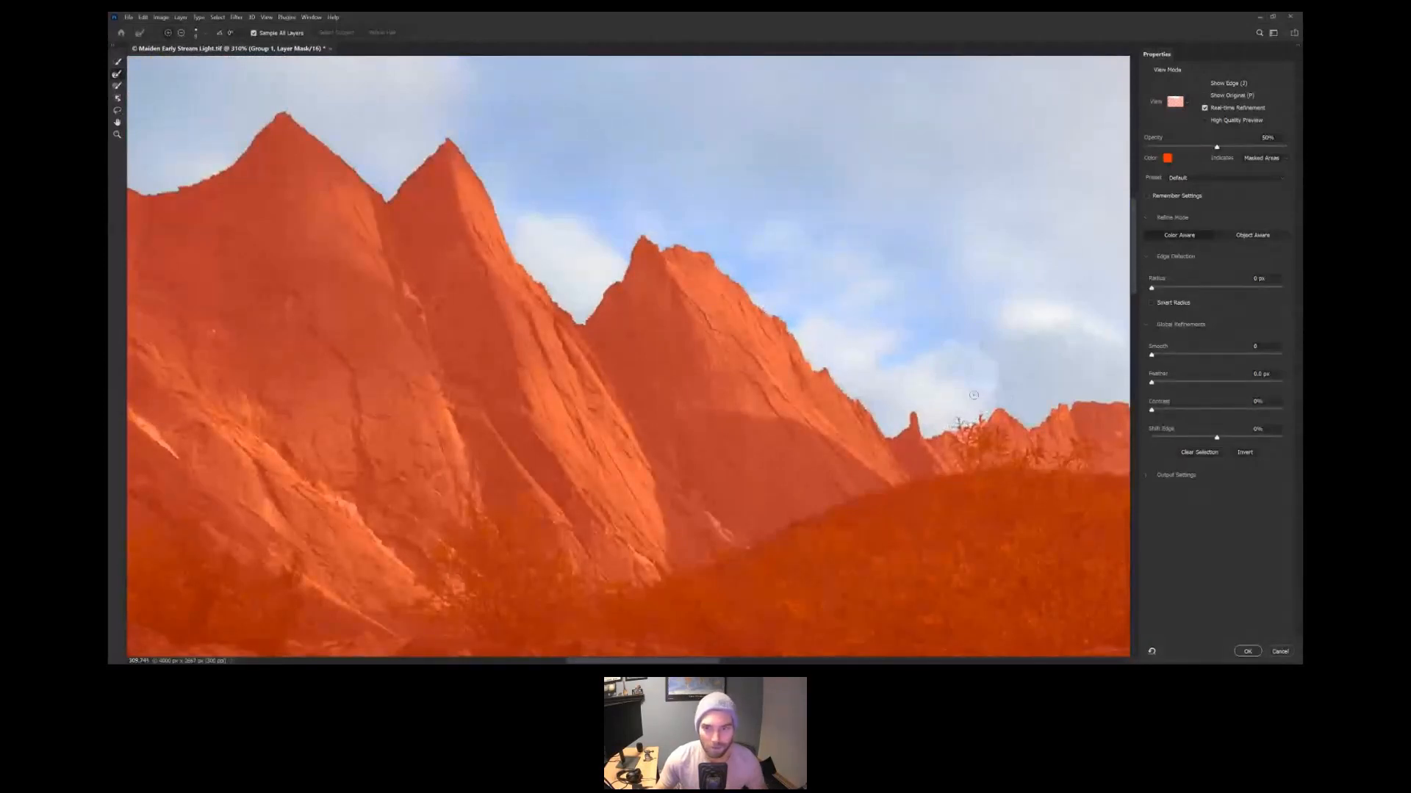
pyautogui.keyDown('alt'); pyautogui.rightClick(1005, 399); pyautogui.keyUp('alt')
pyautogui.moveTo(1006, 401); pyautogui.dragTo(1018, 400)
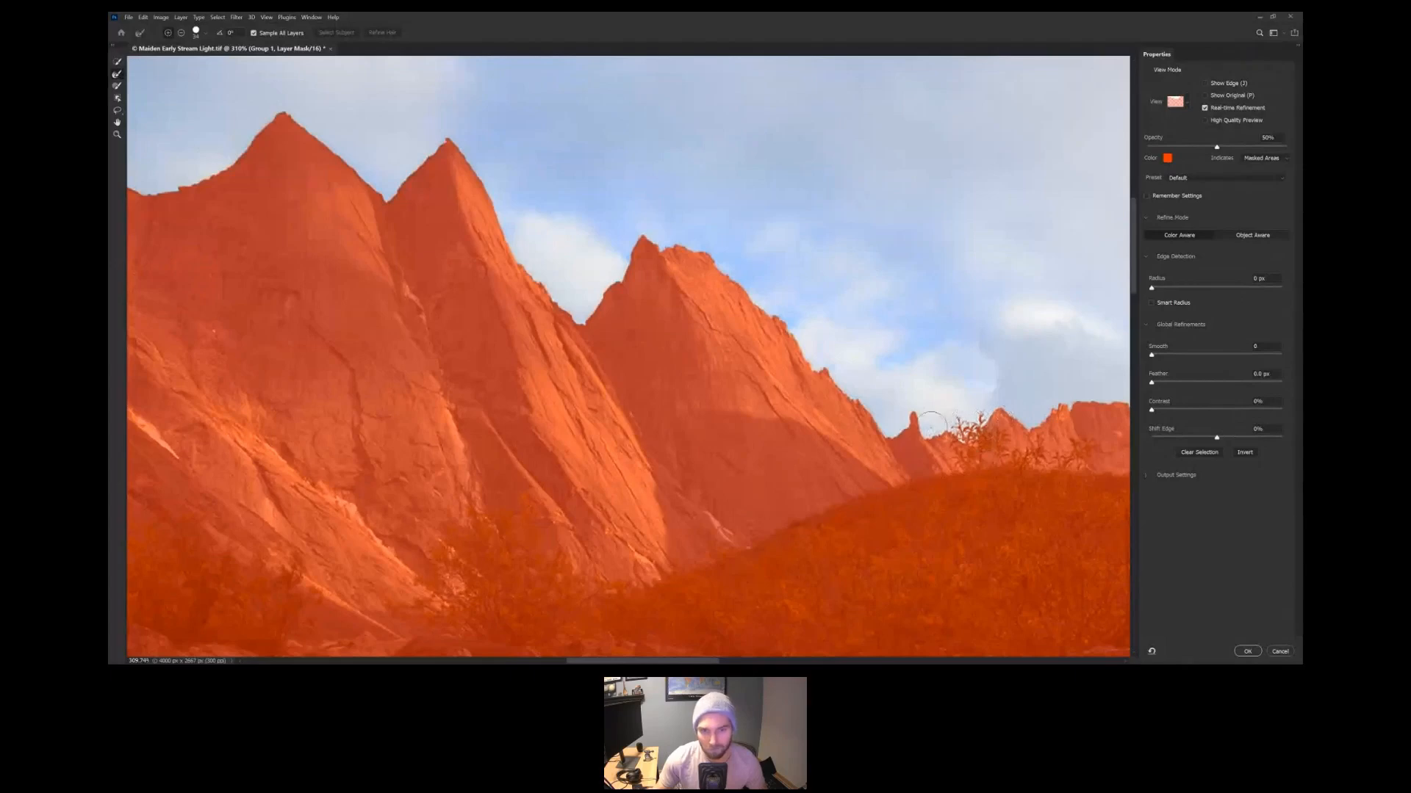
pyautogui.scroll(-3, 925, 424)
pyautogui.scroll(-5, 920, 424)
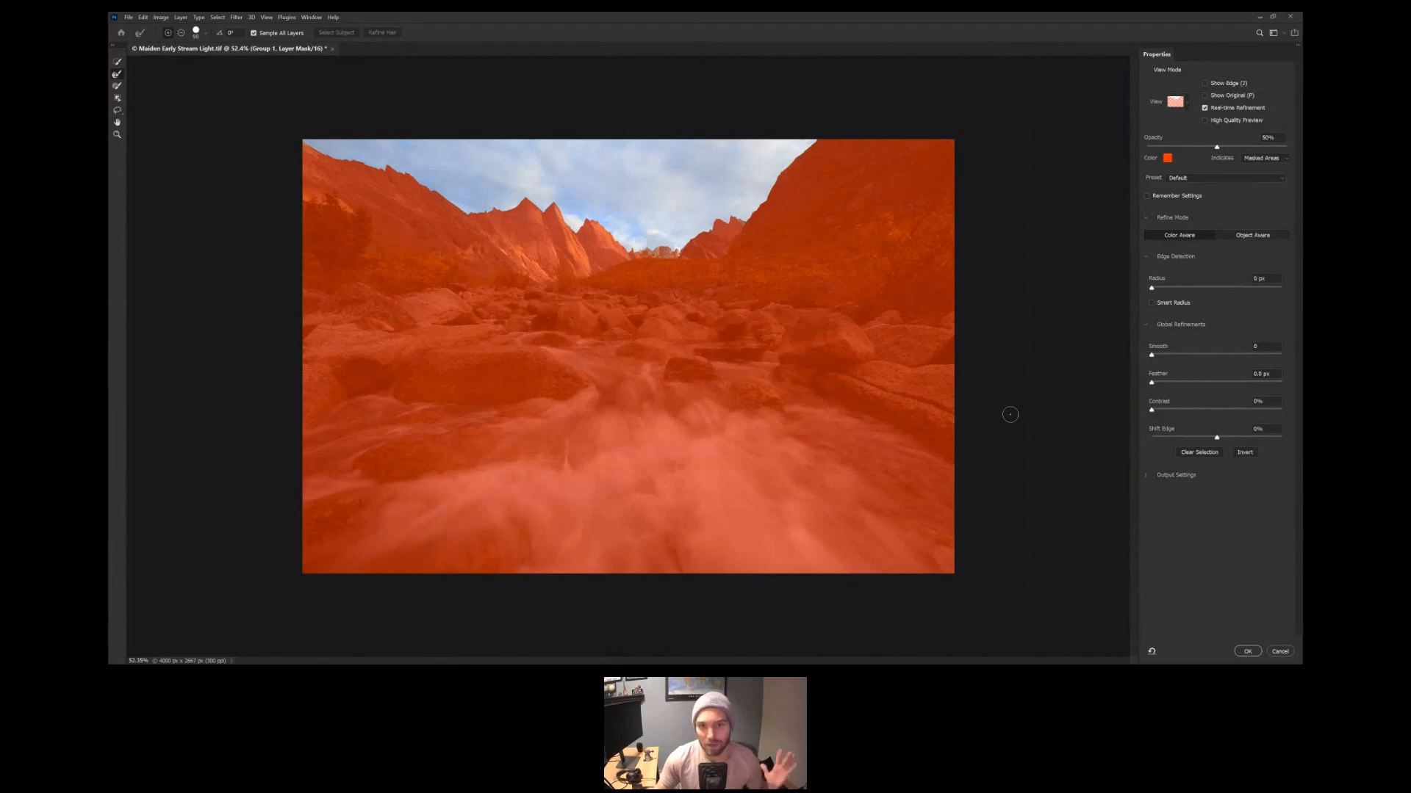
pyautogui.click(1248, 651)
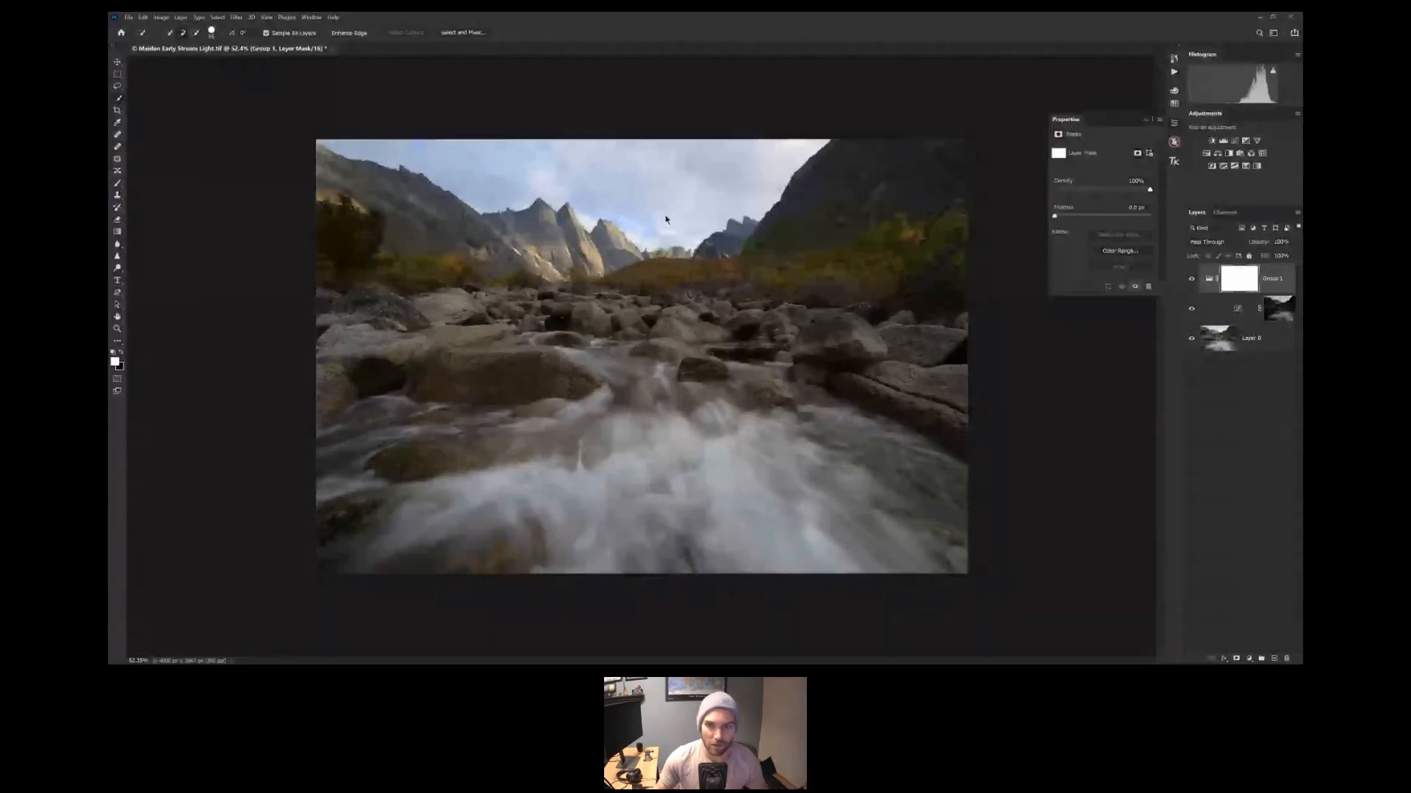
# Switch to the Brush tool and invert the selection to cover the land and water instead of the sky
pyautogui.press('b')
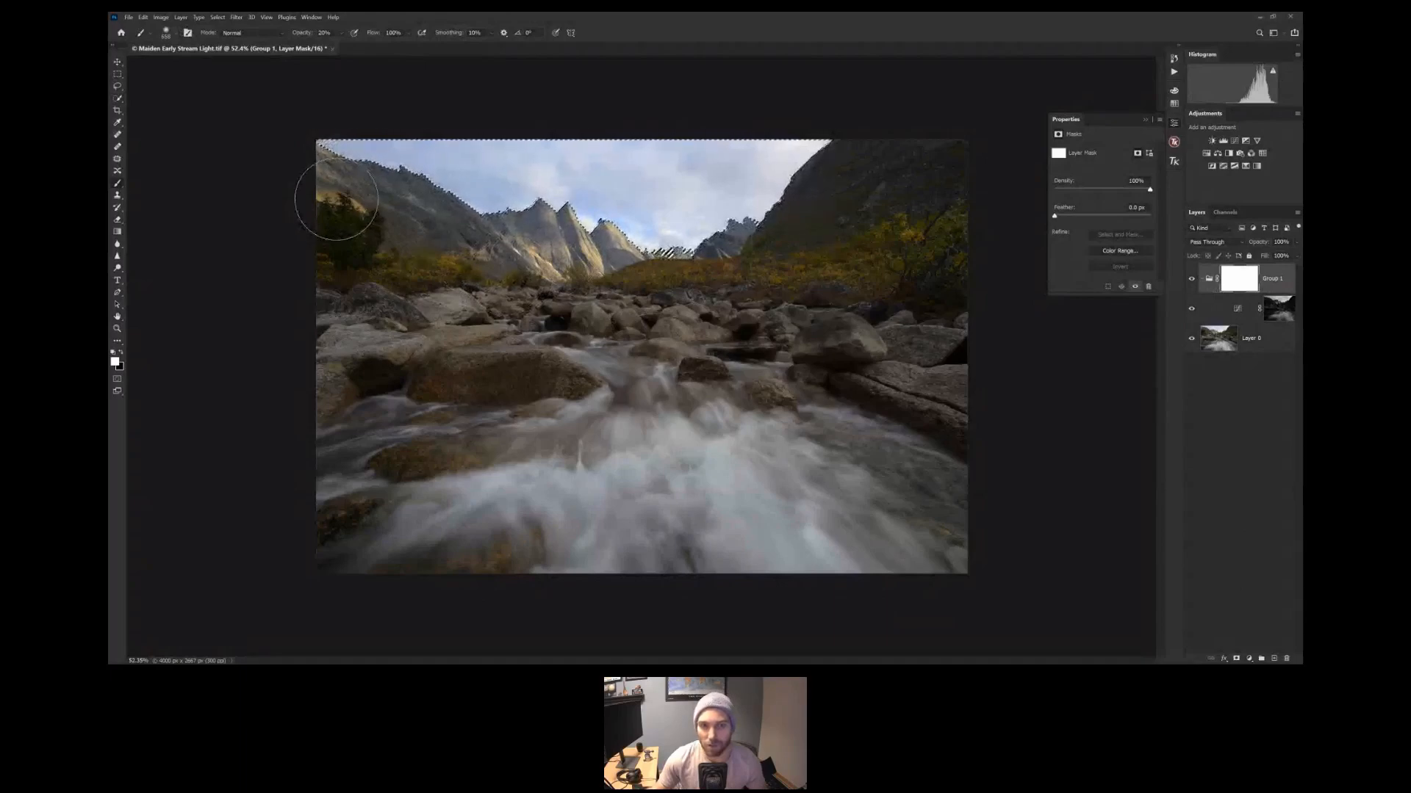
pyautogui.click(218, 18)
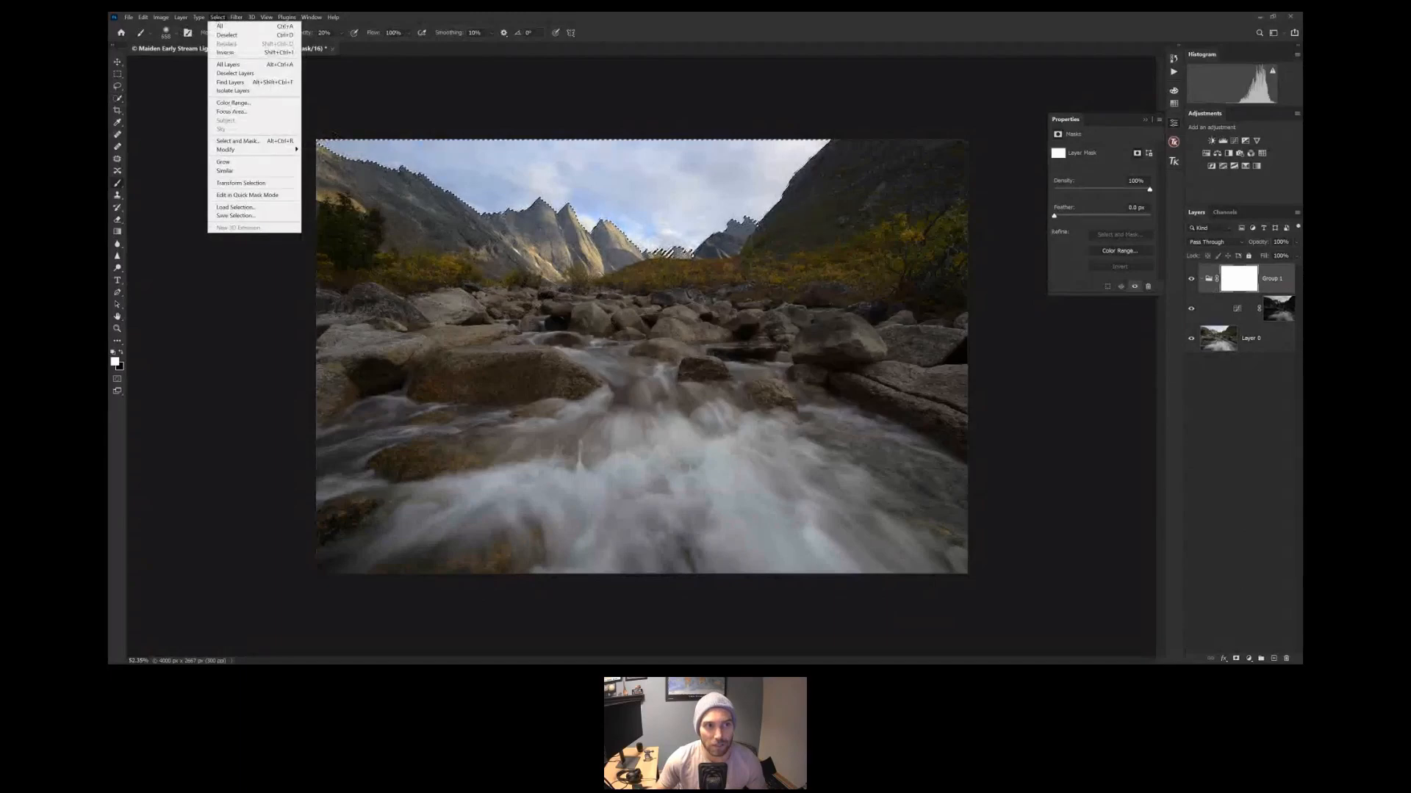
pyautogui.click(225, 53)
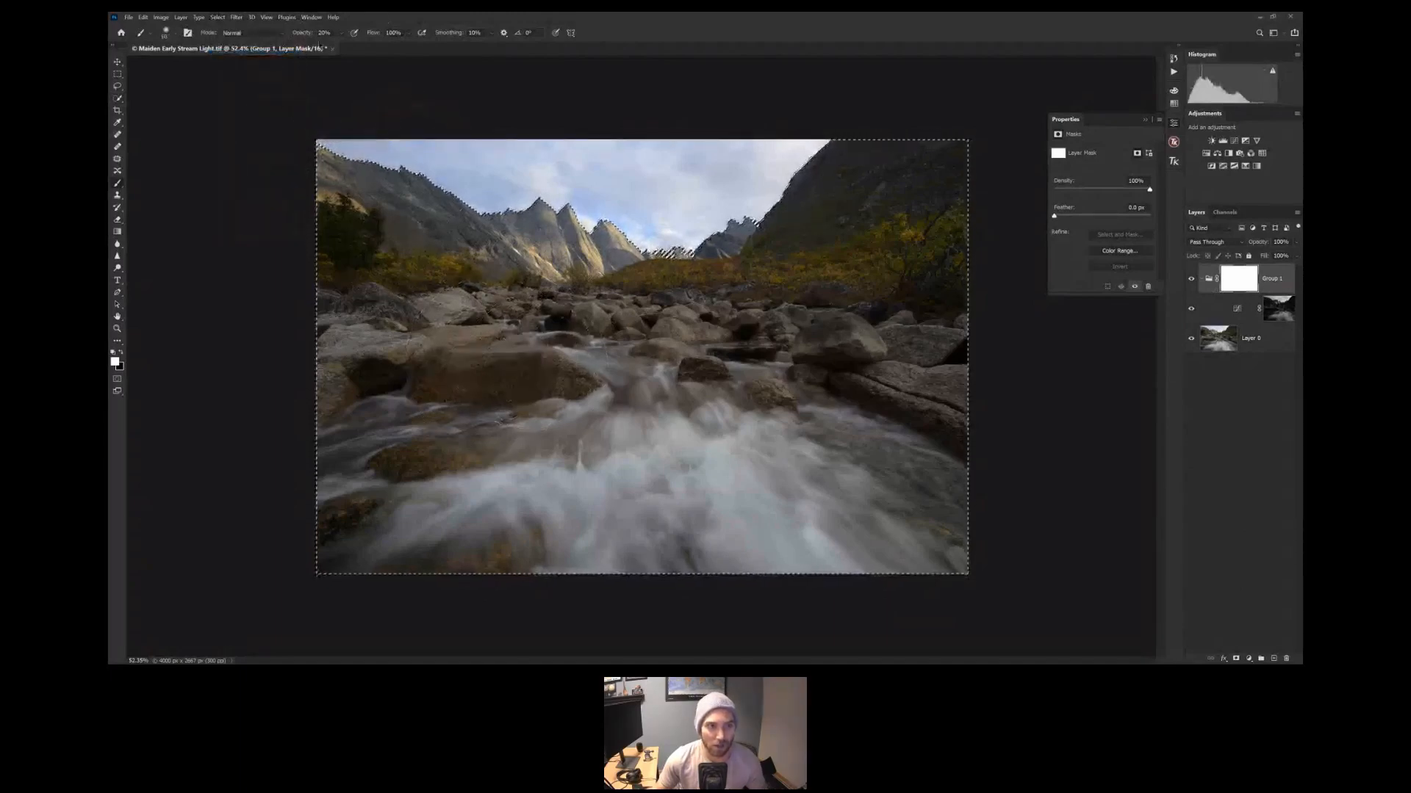
# Paint the group mask black over the selected land and water at 100% opacity, deselect, and compare the image with the group hidden
pyautogui.press('0')
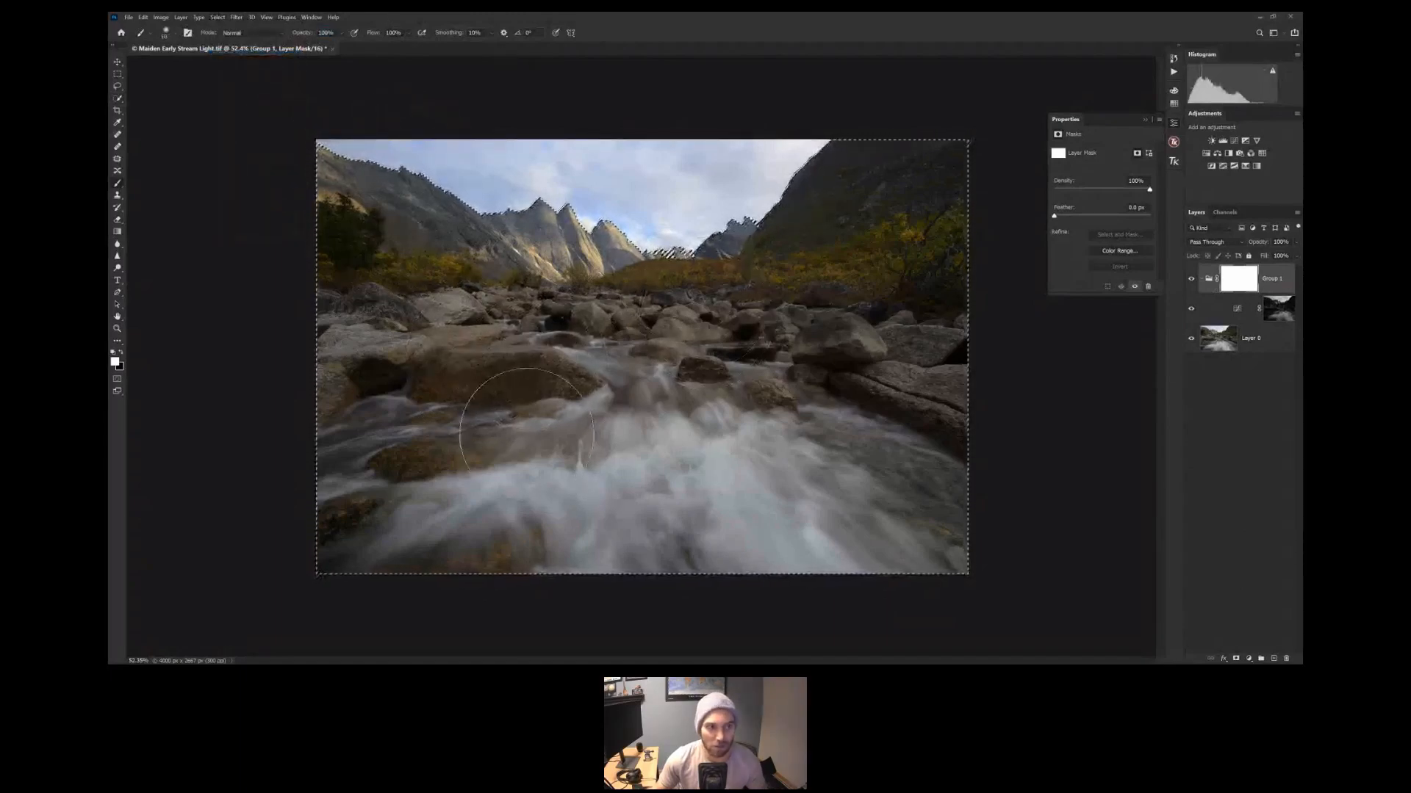
pyautogui.press('x')
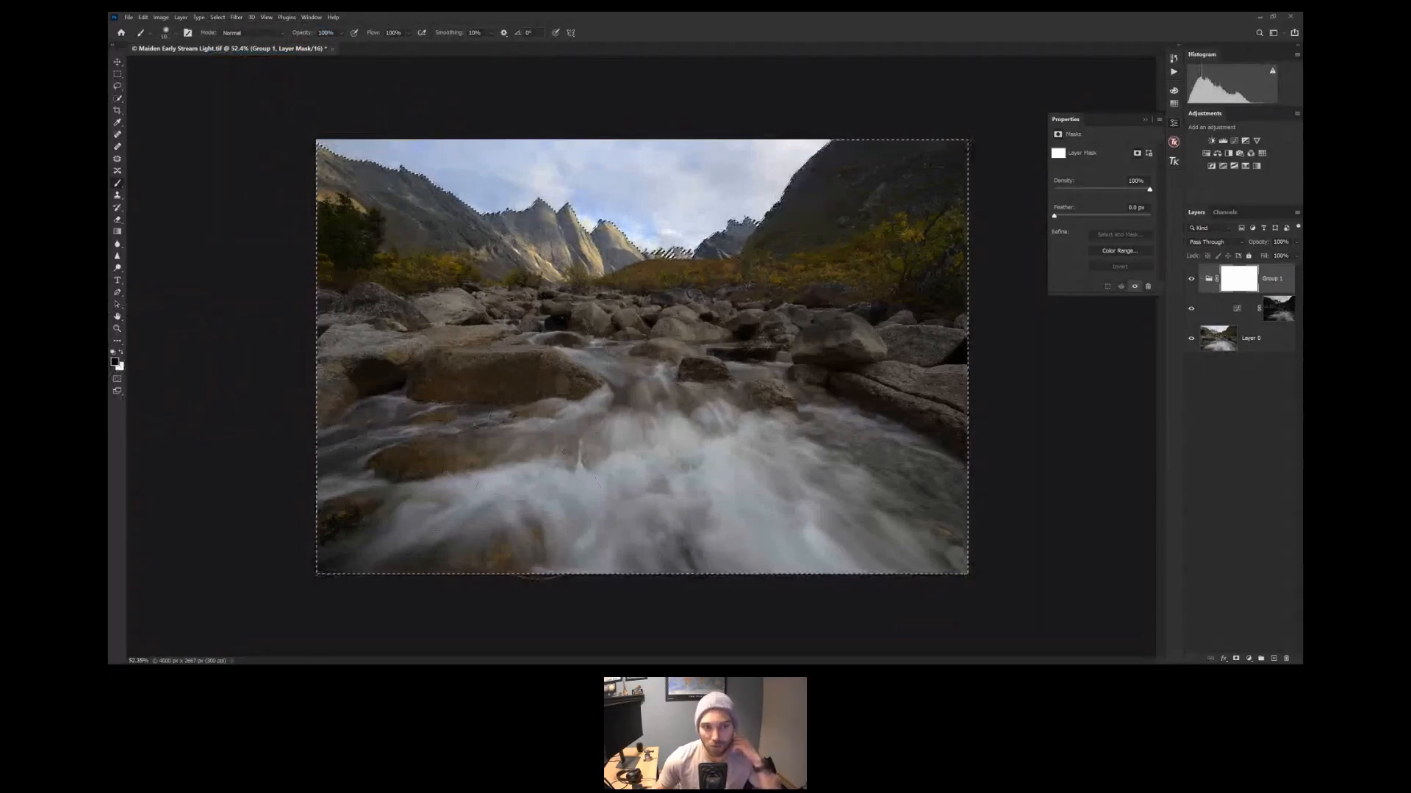
pyautogui.moveTo(536, 499)
pyautogui.mouseDown()
pyautogui.moveTo(720, 485)
pyautogui.moveTo(661, 470)
pyautogui.moveTo(599, 410)
pyautogui.mouseUp()
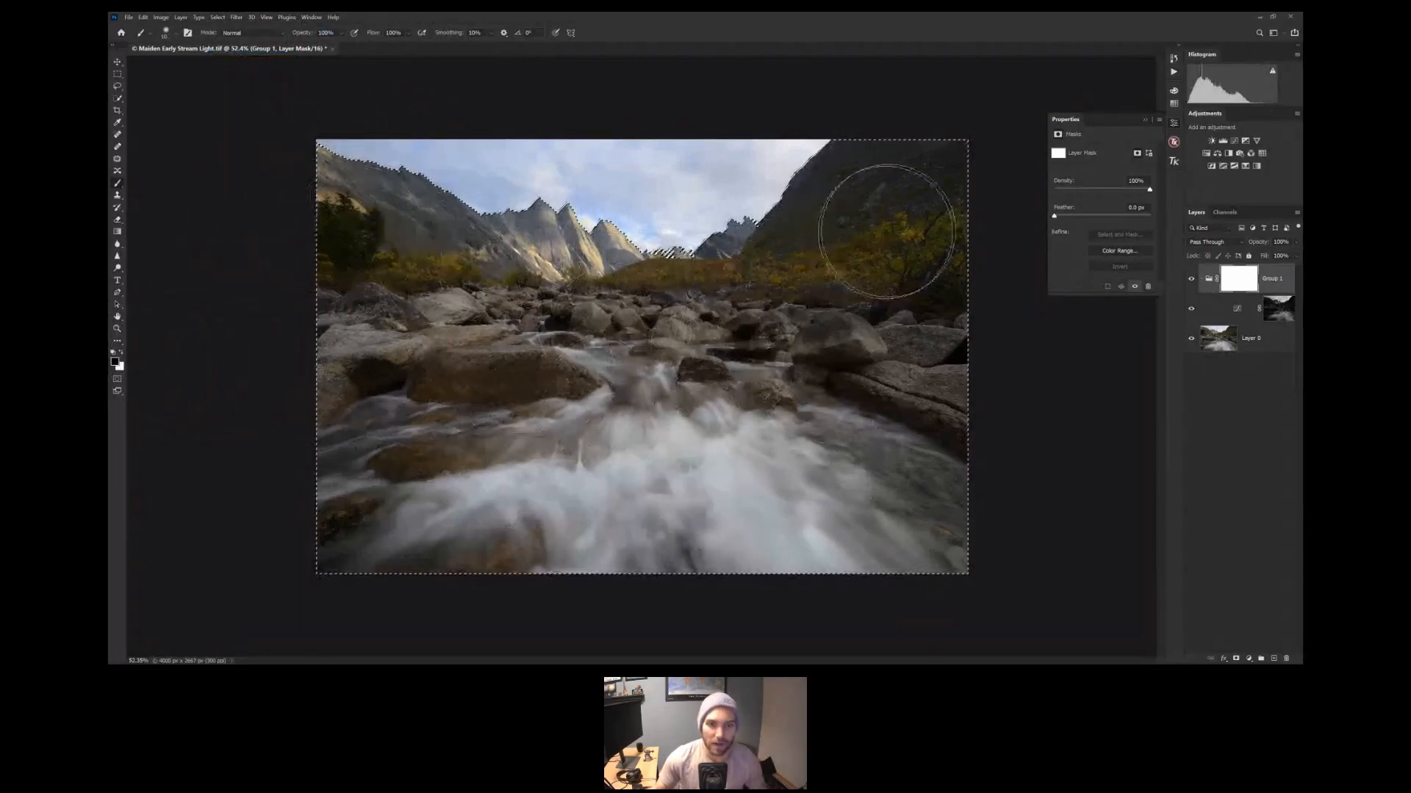
pyautogui.moveTo(887, 232)
pyautogui.mouseDown()
pyautogui.moveTo(902, 236)
pyautogui.moveTo(683, 543)
pyautogui.moveTo(279, 506)
pyautogui.mouseUp()
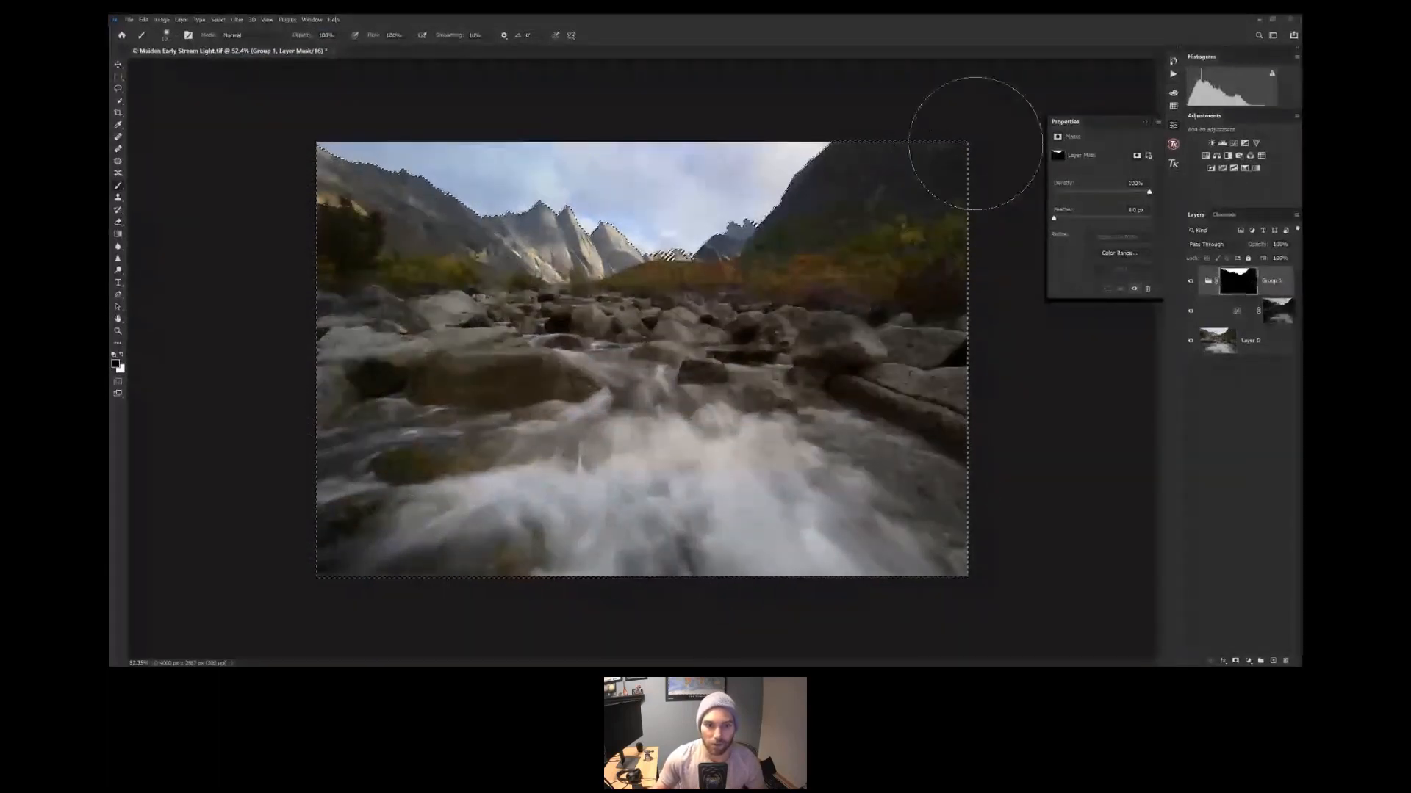
pyautogui.hotkey('ctrl', 'd')
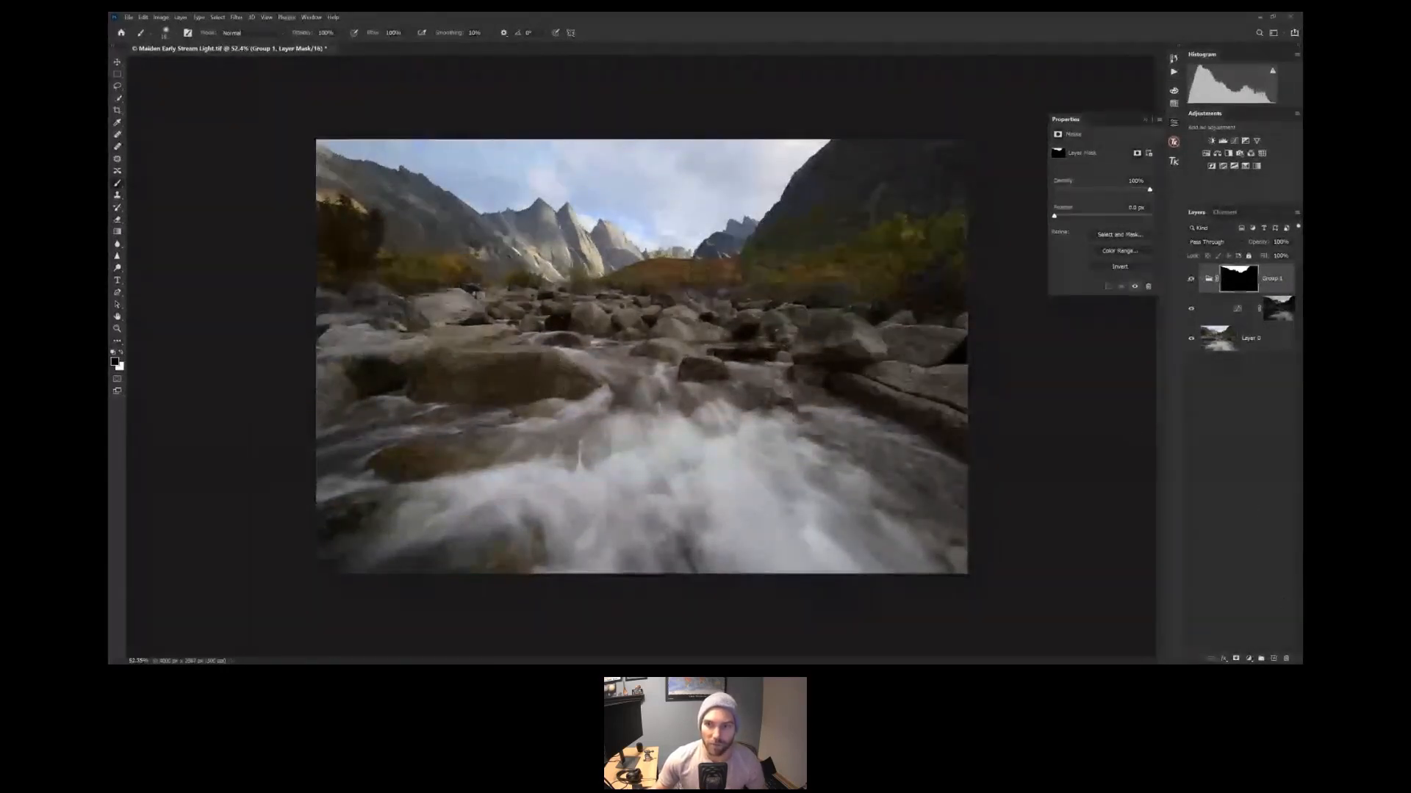
pyautogui.click(1191, 280)
pyautogui.click(1190, 280)
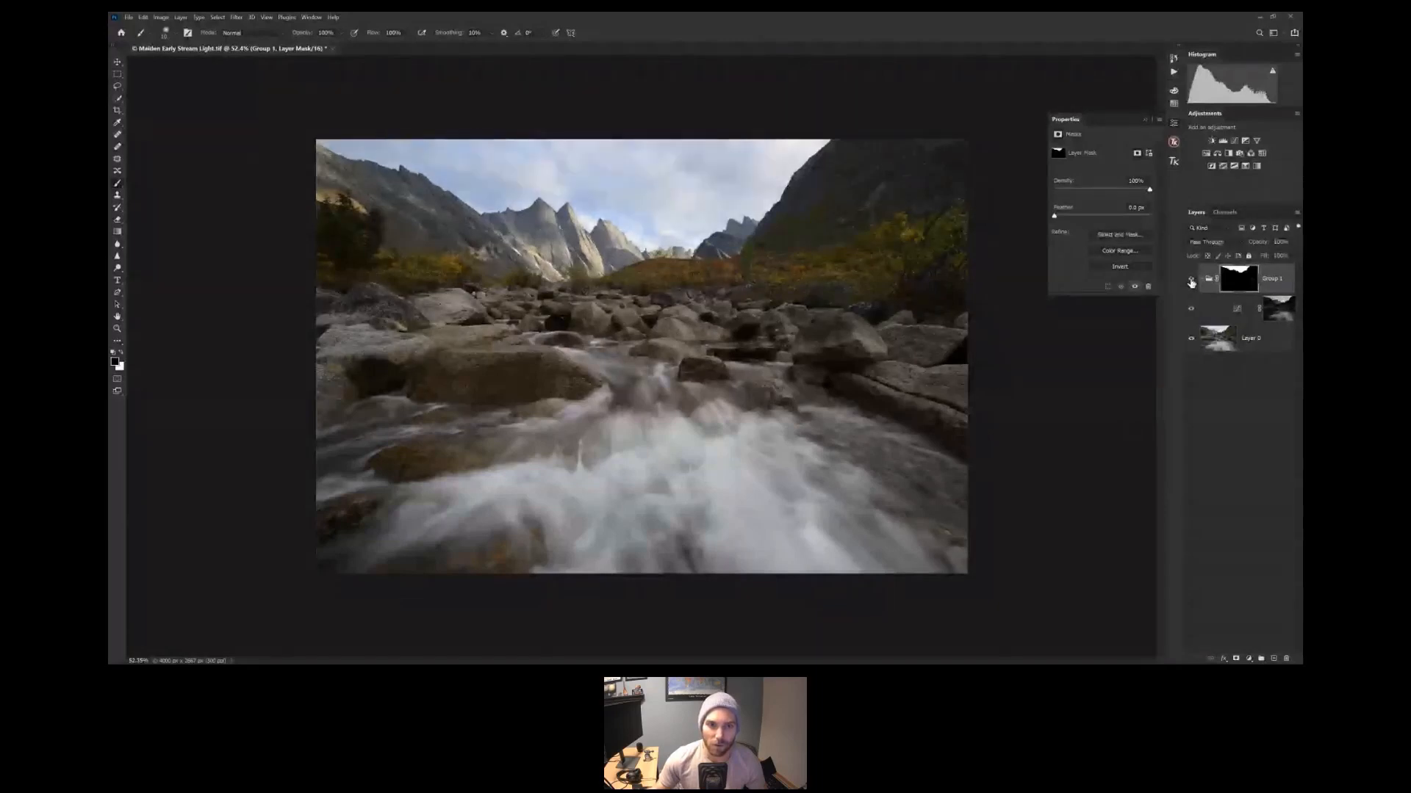
# Try painting the Curves layer's mask black over the land and water, and revert to the history state before those strokes
pyautogui.click(1285, 309)
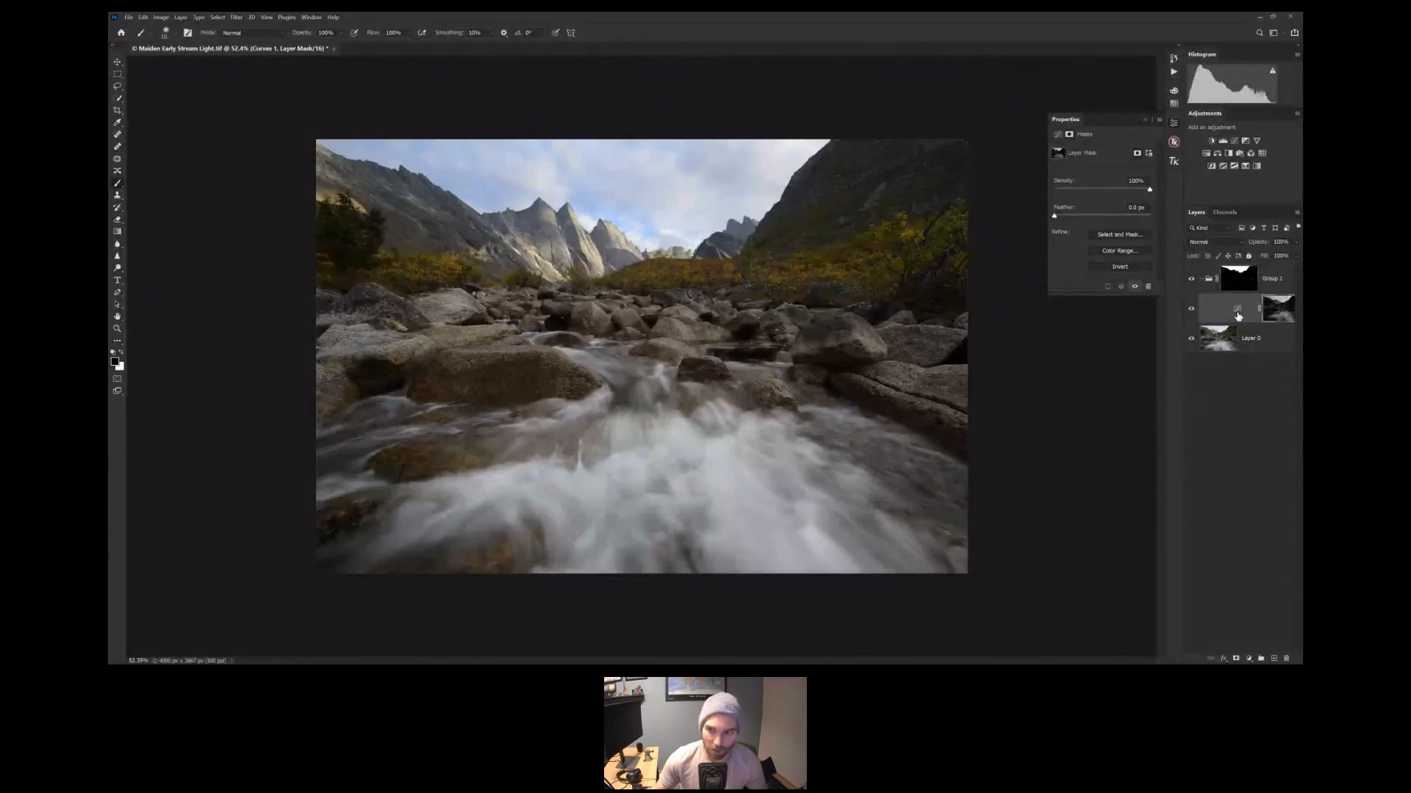
pyautogui.keyDown('shift'); pyautogui.click(1279, 311); pyautogui.keyUp('shift')
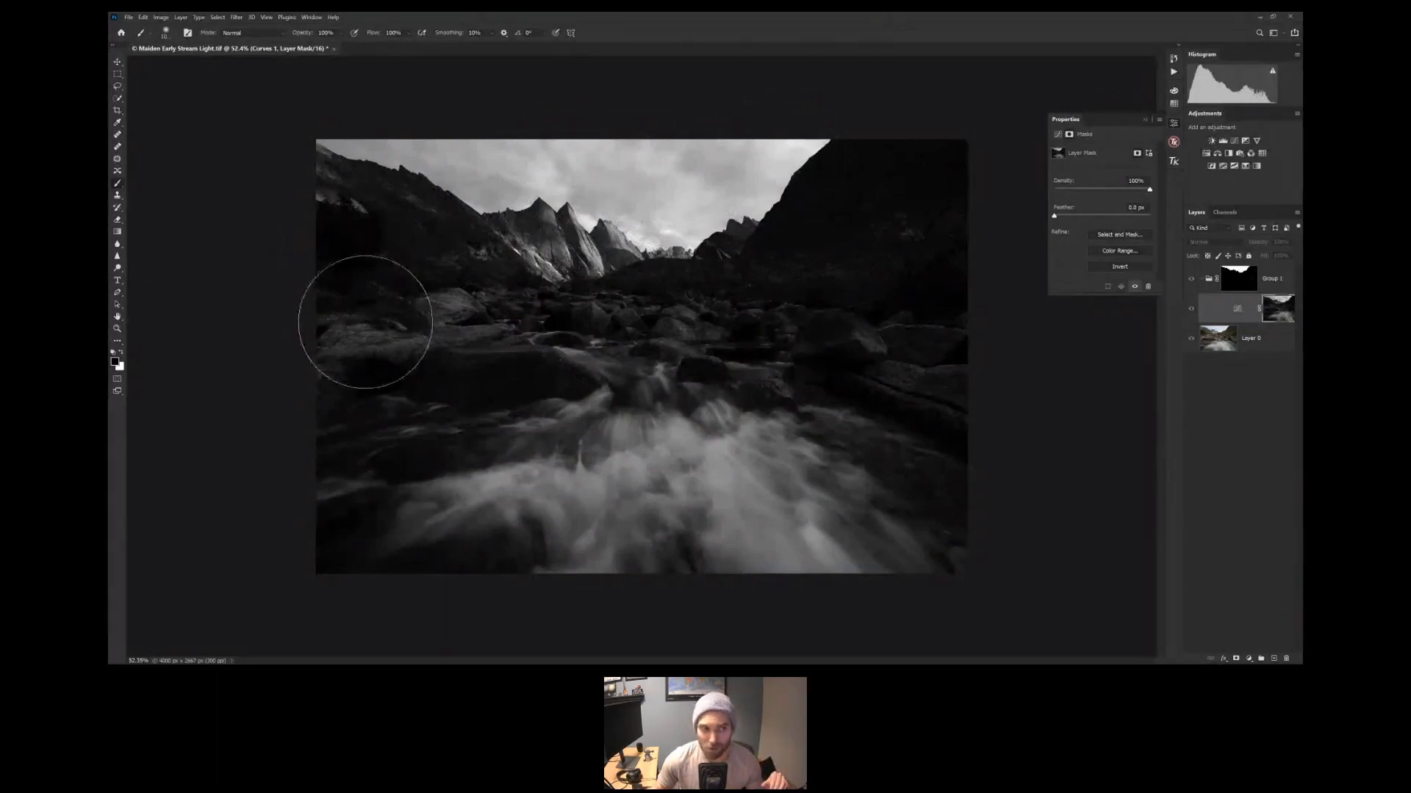
pyautogui.moveTo(724, 452)
pyautogui.mouseDown()
pyautogui.moveTo(711, 427)
pyautogui.moveTo(650, 455)
pyautogui.moveTo(577, 447)
pyautogui.moveTo(314, 291)
pyautogui.moveTo(425, 309)
pyautogui.moveTo(359, 237)
pyautogui.moveTo(579, 347)
pyautogui.moveTo(570, 313)
pyautogui.moveTo(834, 293)
pyautogui.moveTo(898, 235)
pyautogui.moveTo(896, 350)
pyautogui.moveTo(648, 503)
pyautogui.moveTo(327, 497)
pyautogui.mouseUp()
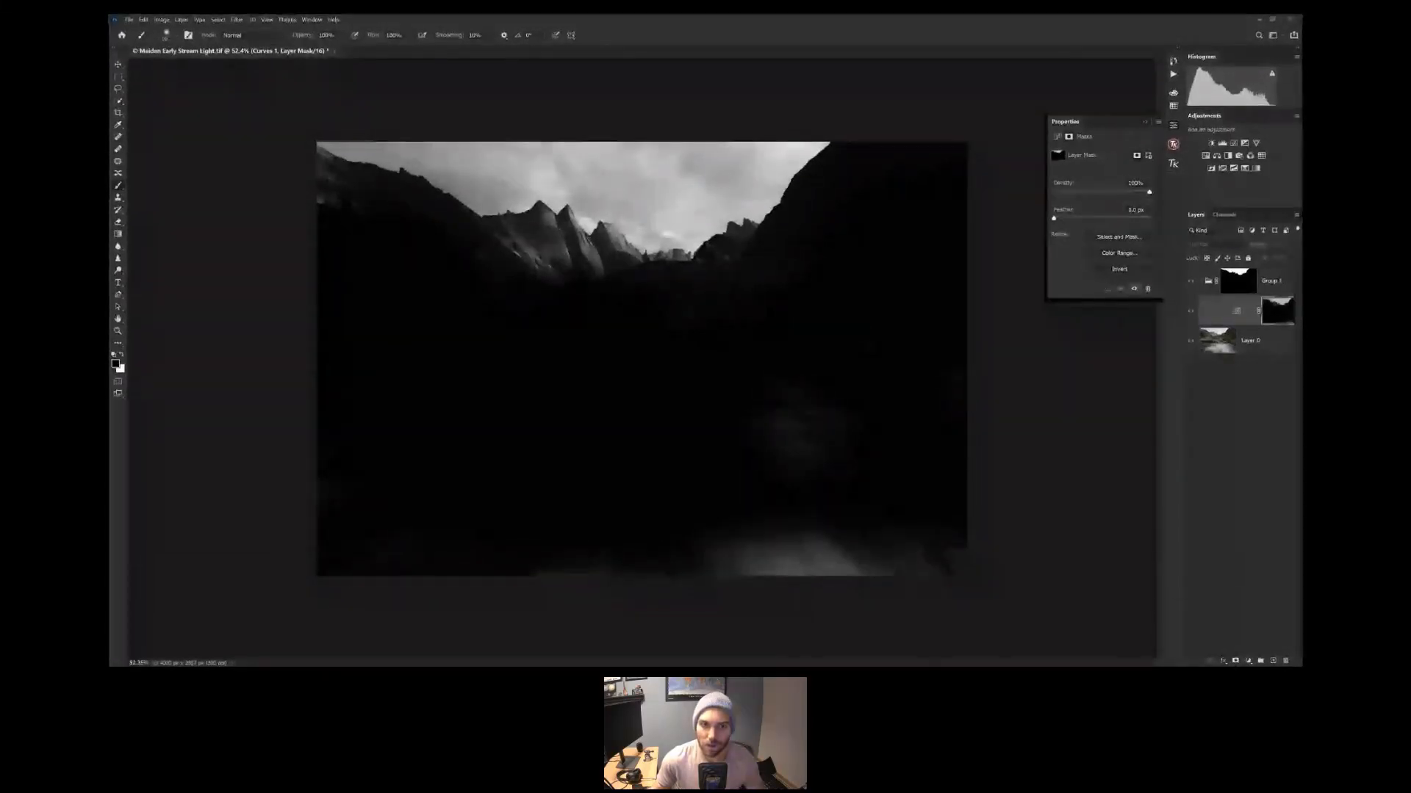
pyautogui.click(1173, 61)
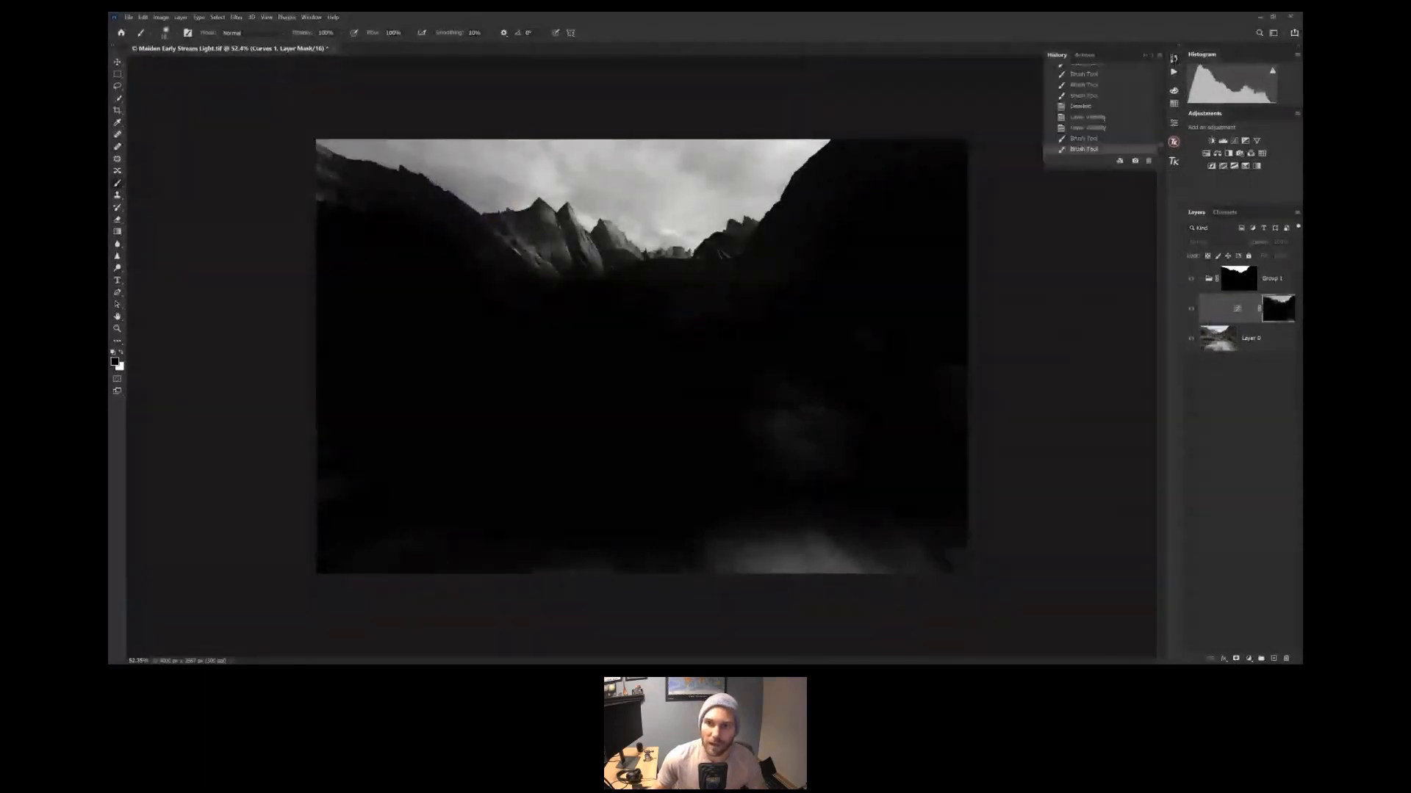
pyautogui.click(1088, 117)
pyautogui.click(1087, 127)
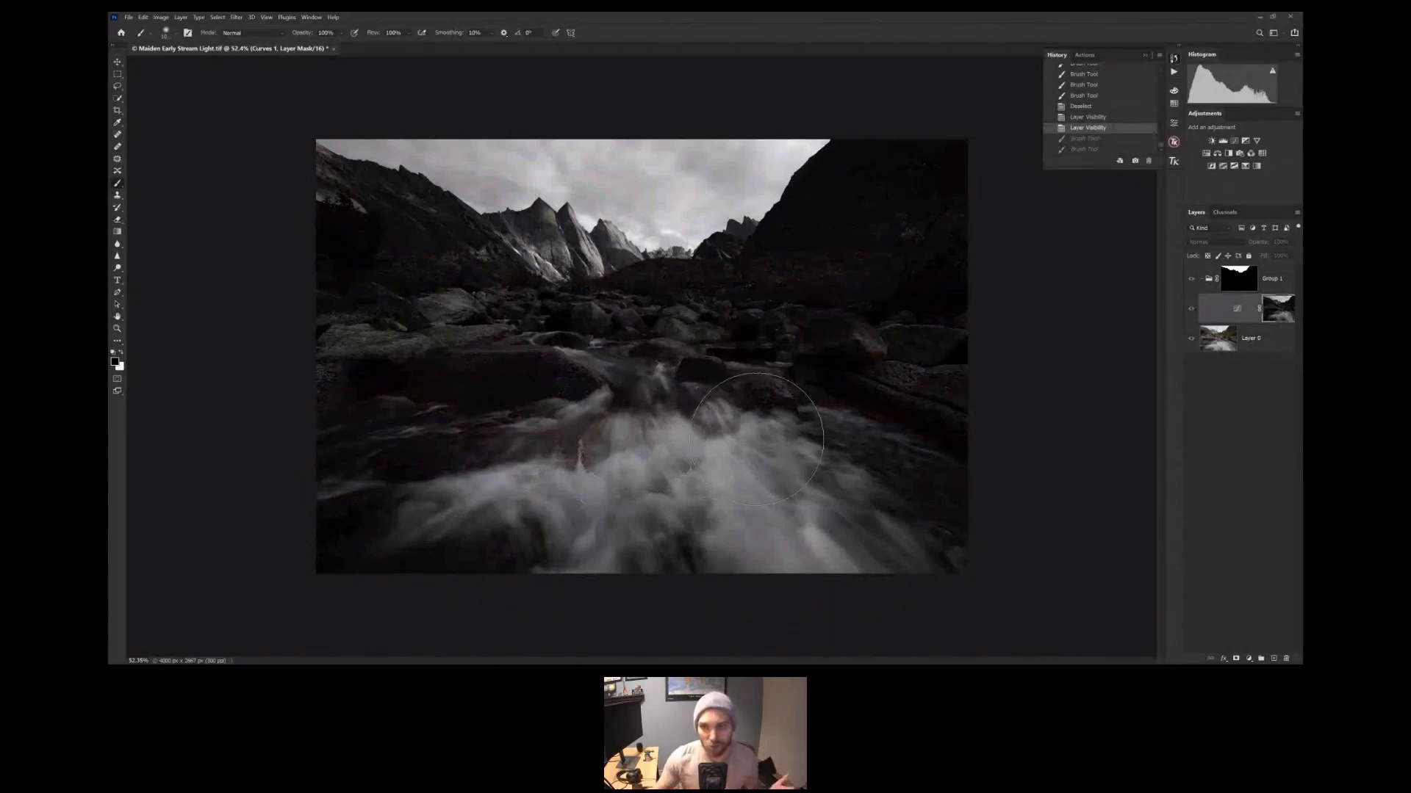
# Inspect the group mask and the Curves layer's luminosity mask in isolation, and return to the normal image view
pyautogui.click(1230, 289)
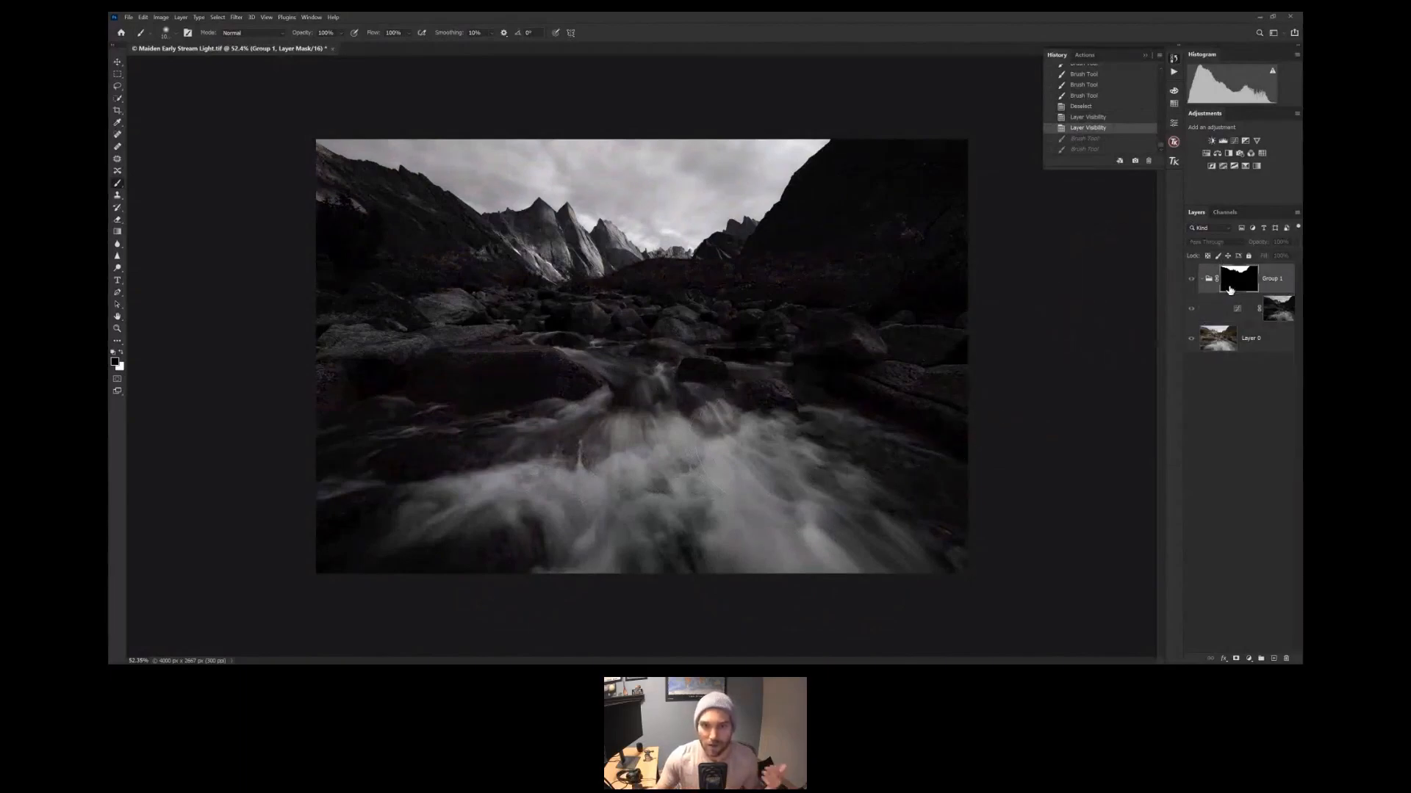
pyautogui.keyDown('alt'); pyautogui.click(1230, 289); pyautogui.keyUp('alt')
pyautogui.keyDown('alt'); pyautogui.click(1280, 308); pyautogui.keyUp('alt')
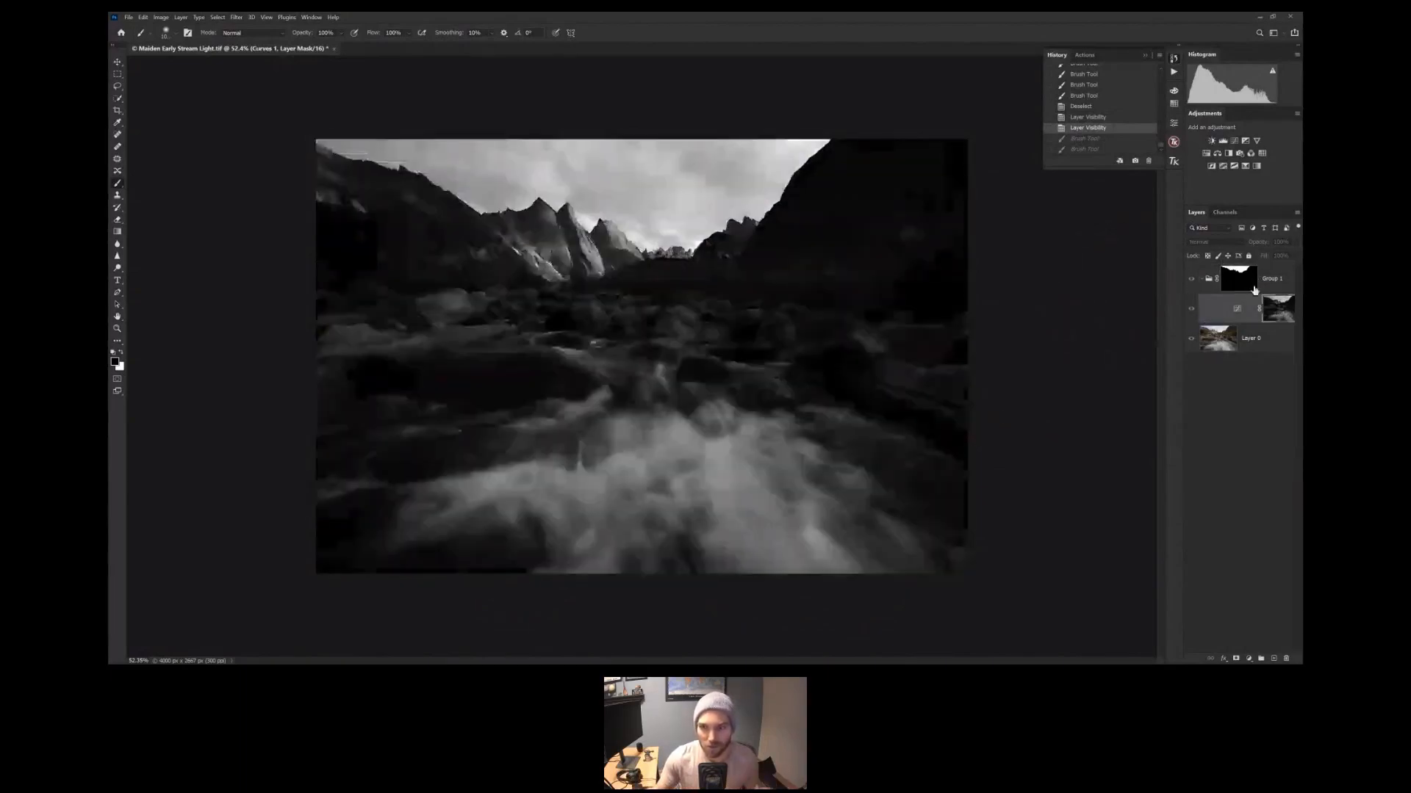
pyautogui.keyDown('alt'); pyautogui.click(1277, 310); pyautogui.keyUp('alt')
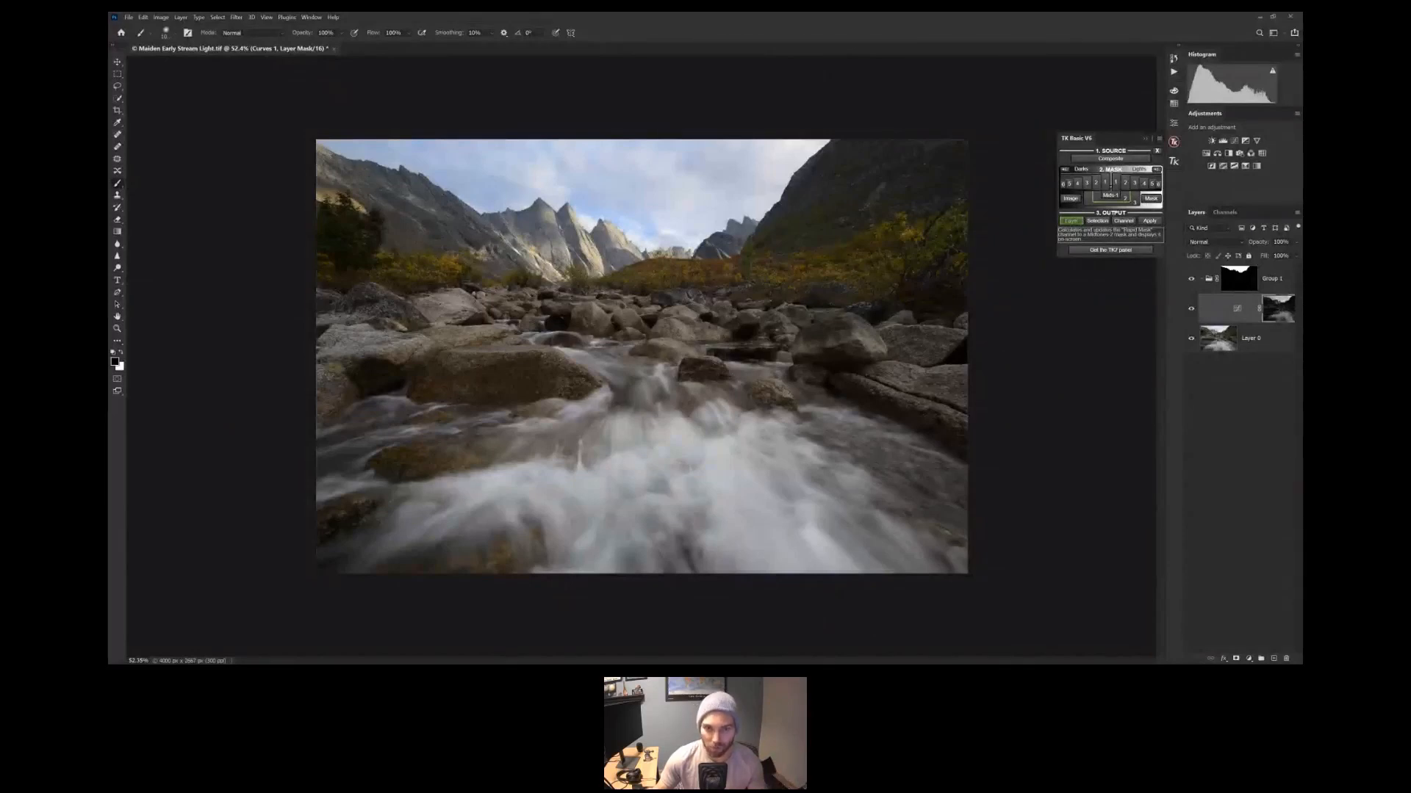
# Generate a midtones-1 luminosity mask, output it as a Levels adjustment layer, and move that layer above Group 1
pyautogui.click(1279, 280)
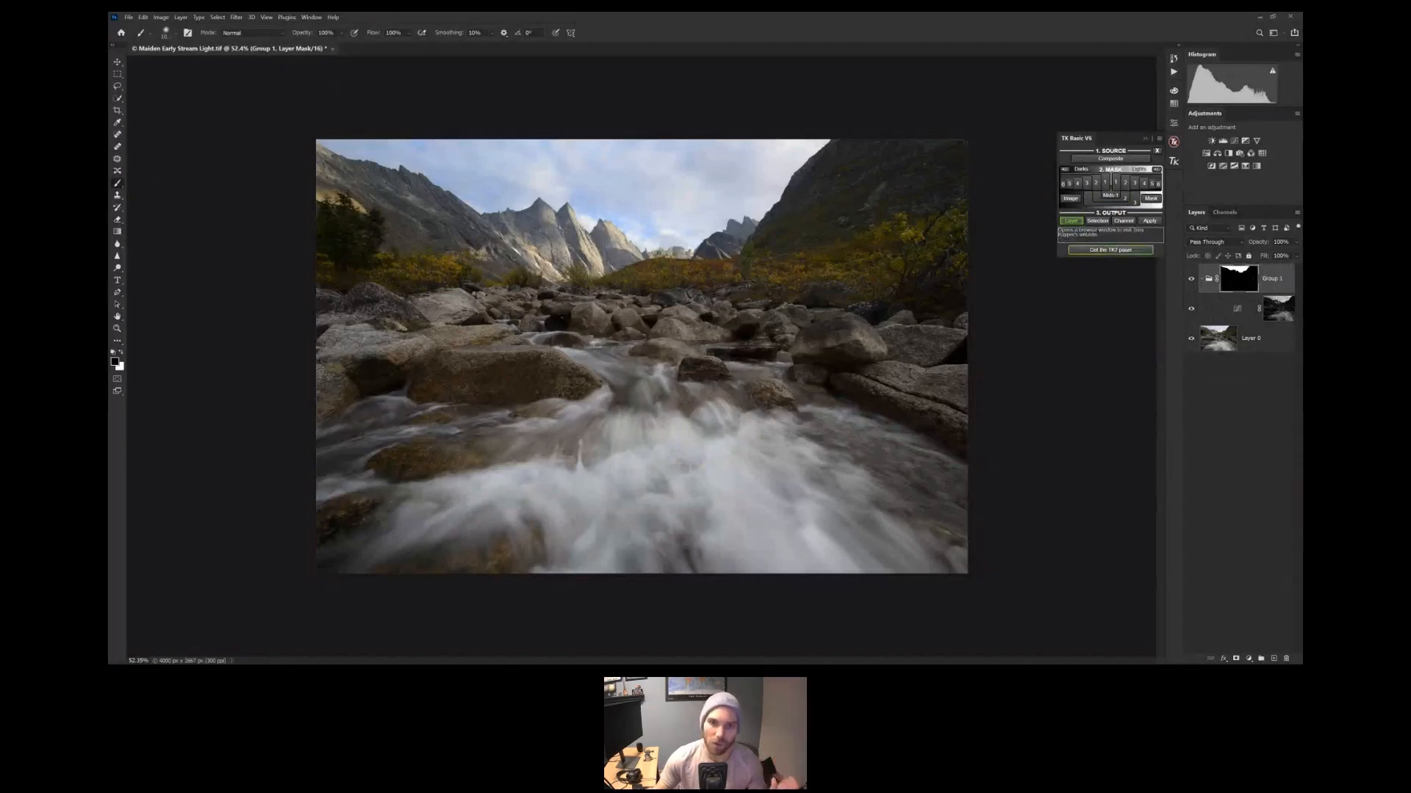
pyautogui.click(1124, 198)
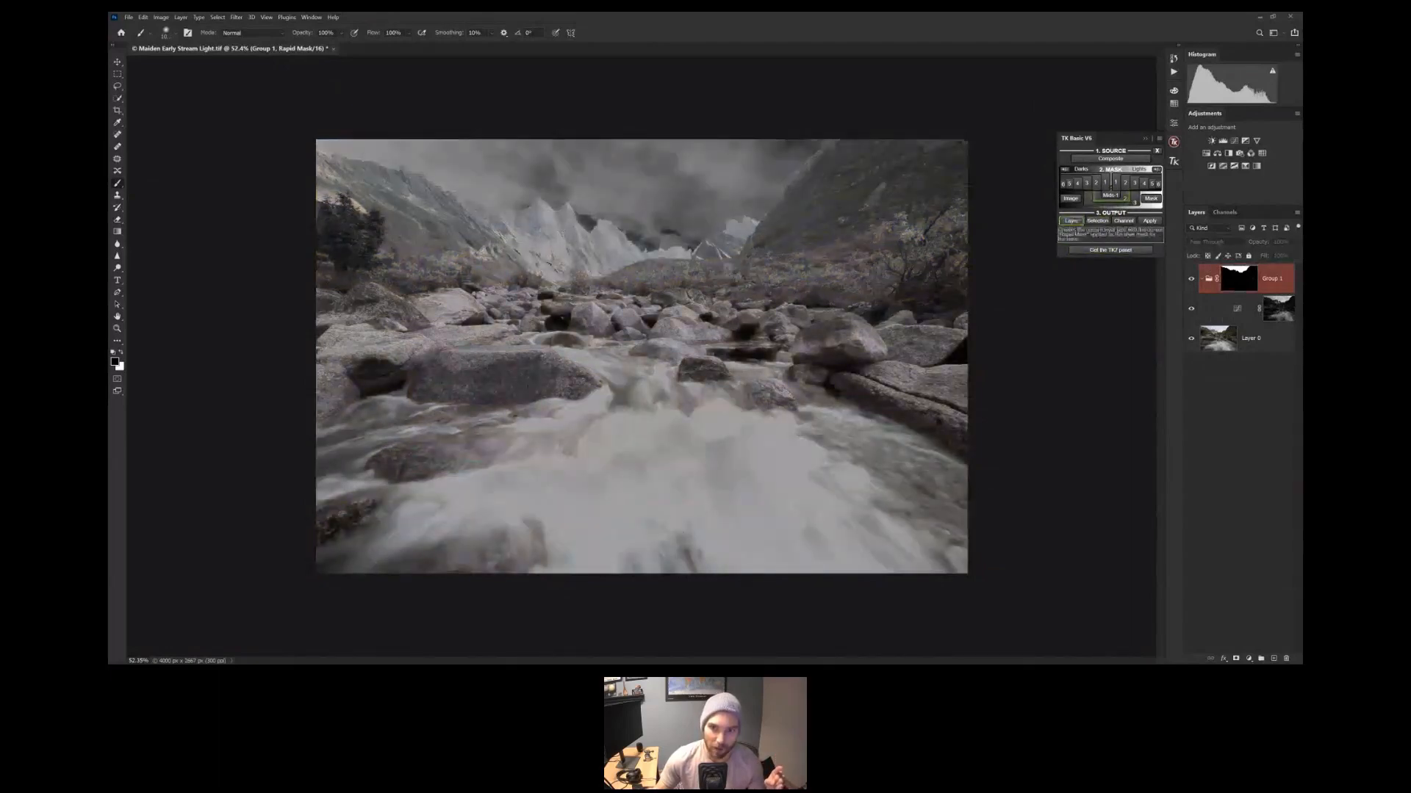
pyautogui.click(1072, 220)
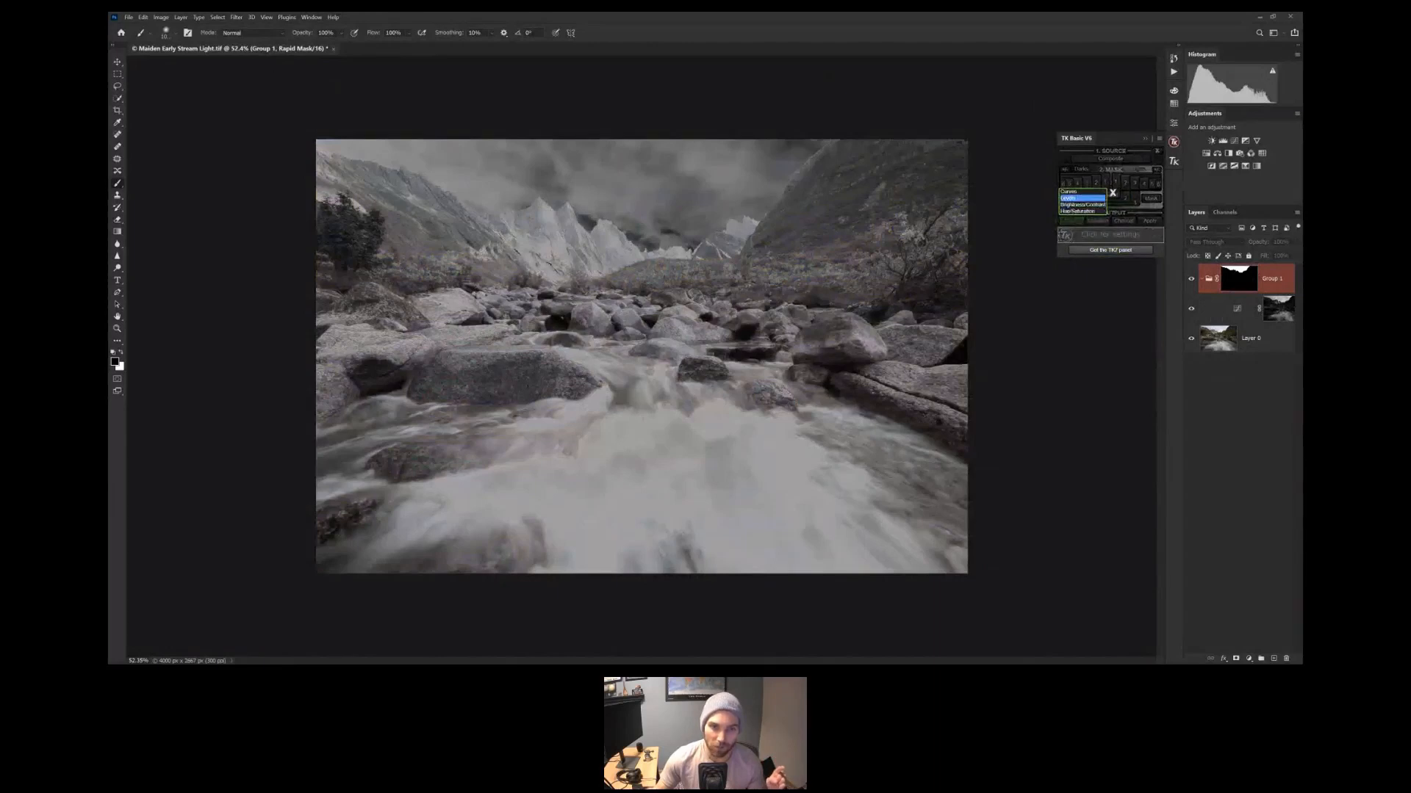
pyautogui.click(1082, 198)
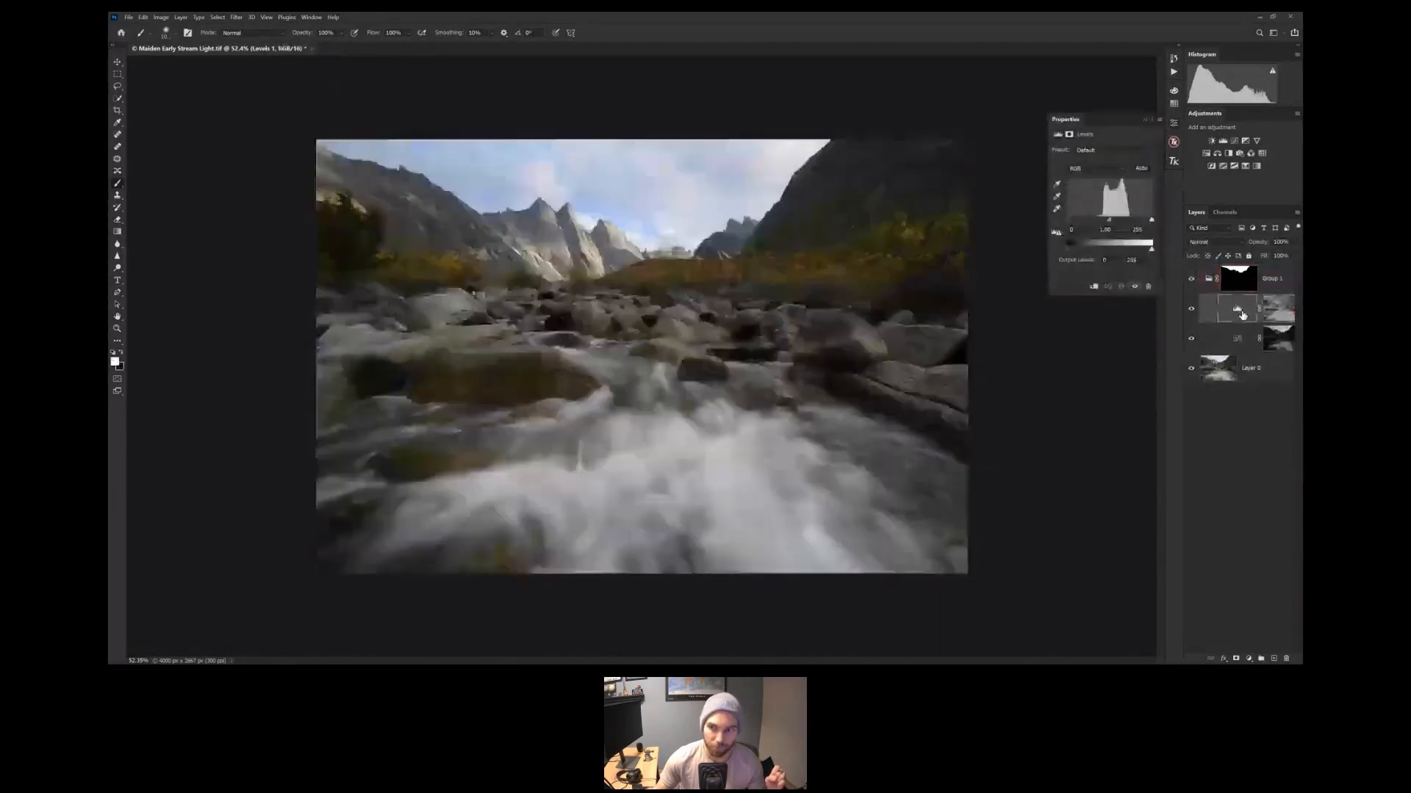
pyautogui.moveTo(1242, 314); pyautogui.dragTo(1240, 274)
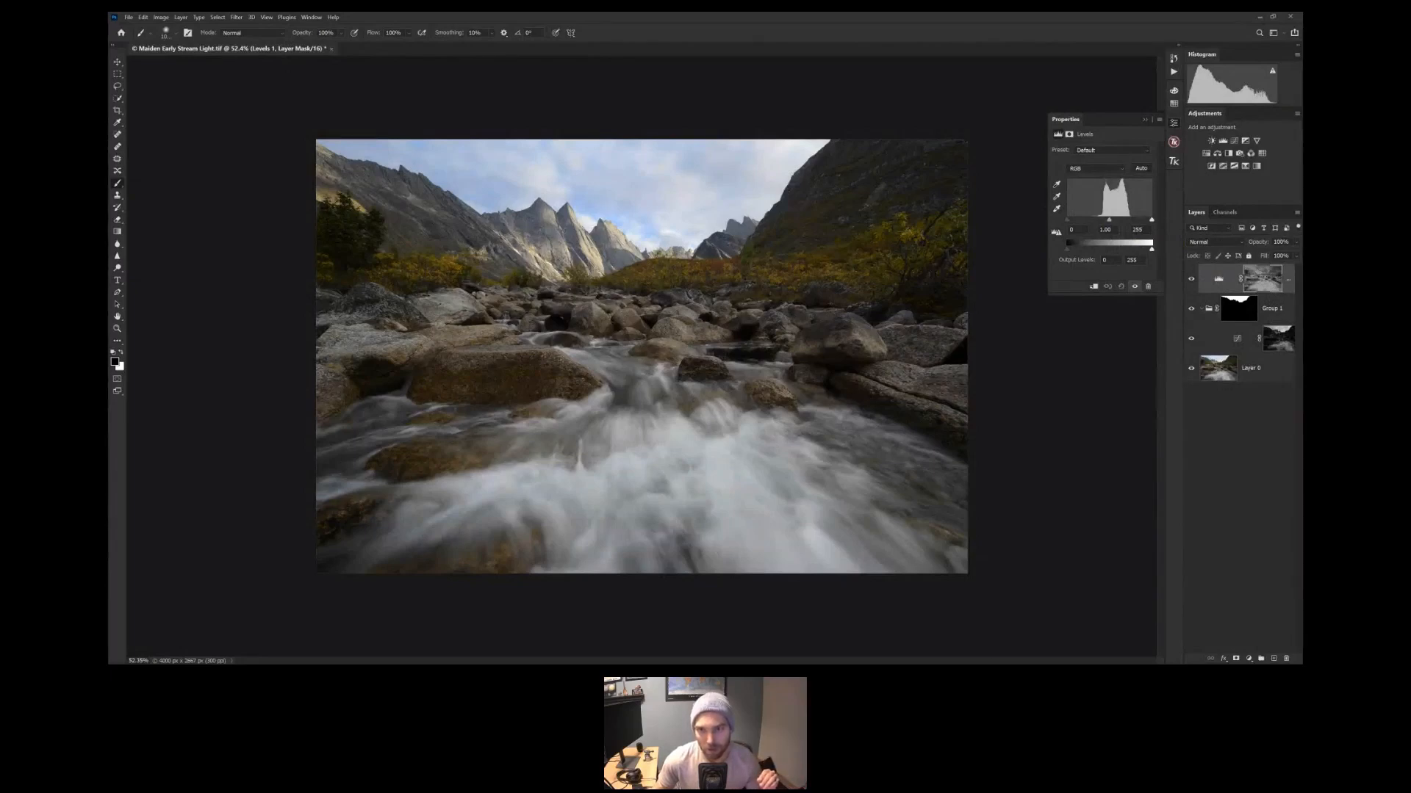
# Set the Levels midtone input to 0.74 and the white input to 226, and compare the image with the layer hidden
pyautogui.moveTo(1109, 220); pyautogui.dragTo(1116, 220)
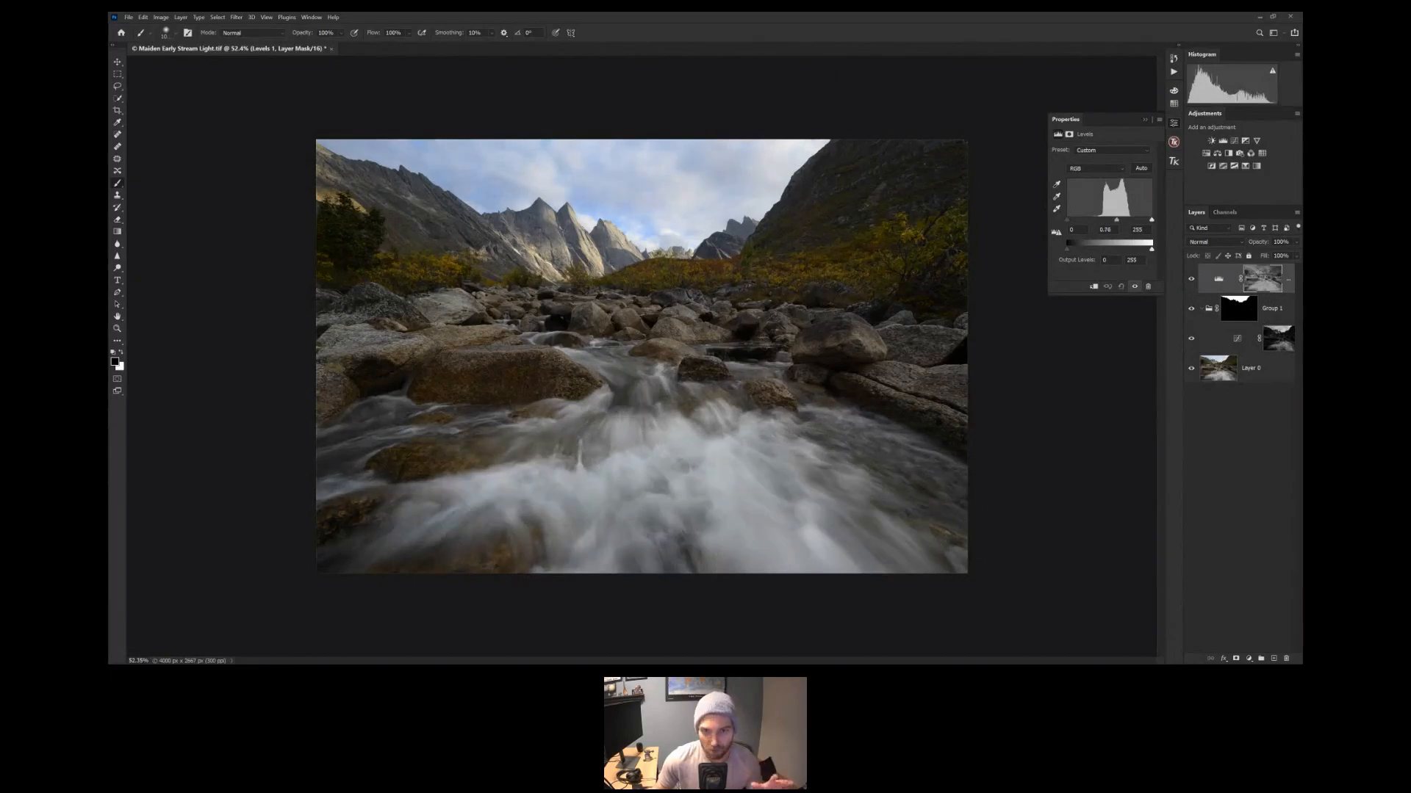
pyautogui.moveTo(1116, 219); pyautogui.dragTo(1117, 219)
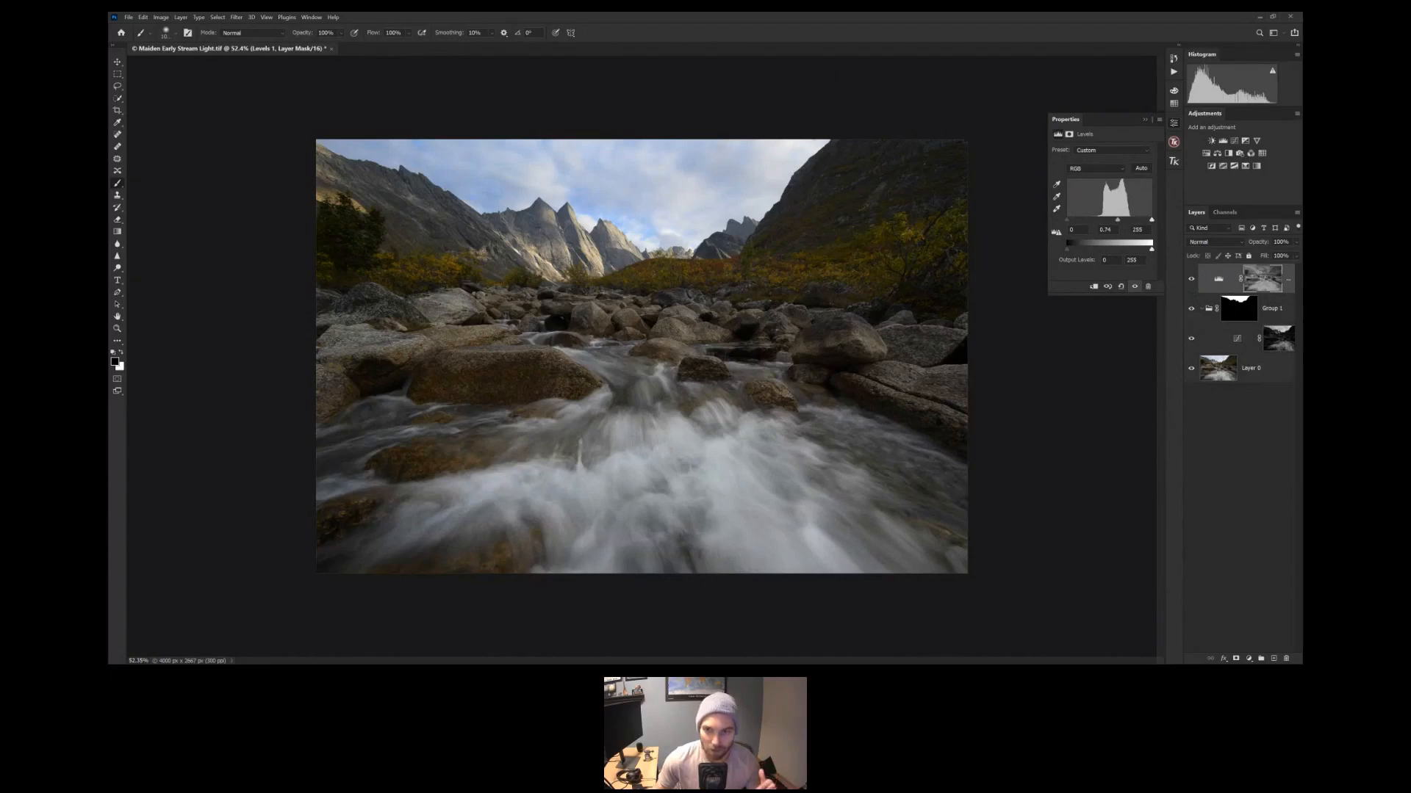
pyautogui.moveTo(1151, 220); pyautogui.dragTo(1142, 220)
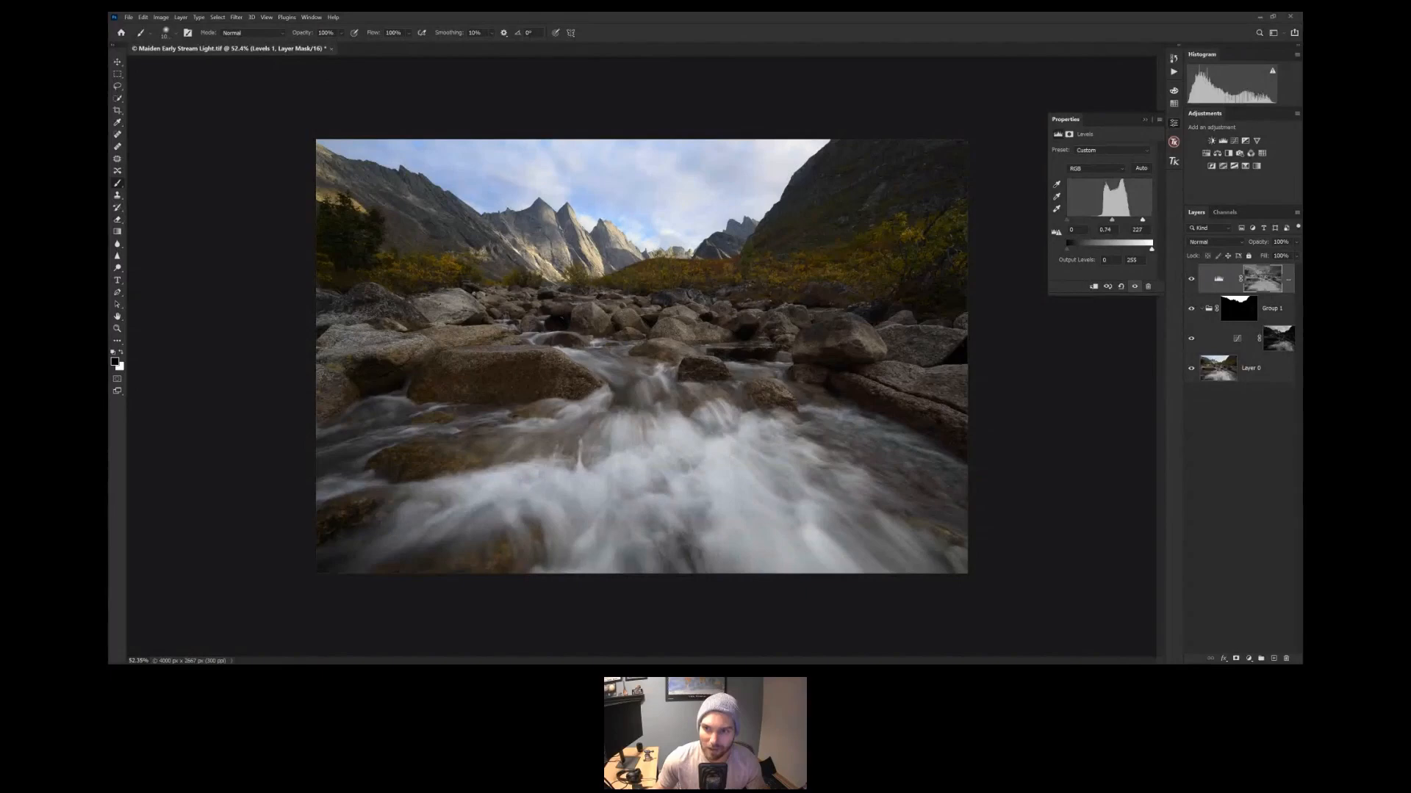
pyautogui.moveTo(1141, 220); pyautogui.dragTo(1141, 220)
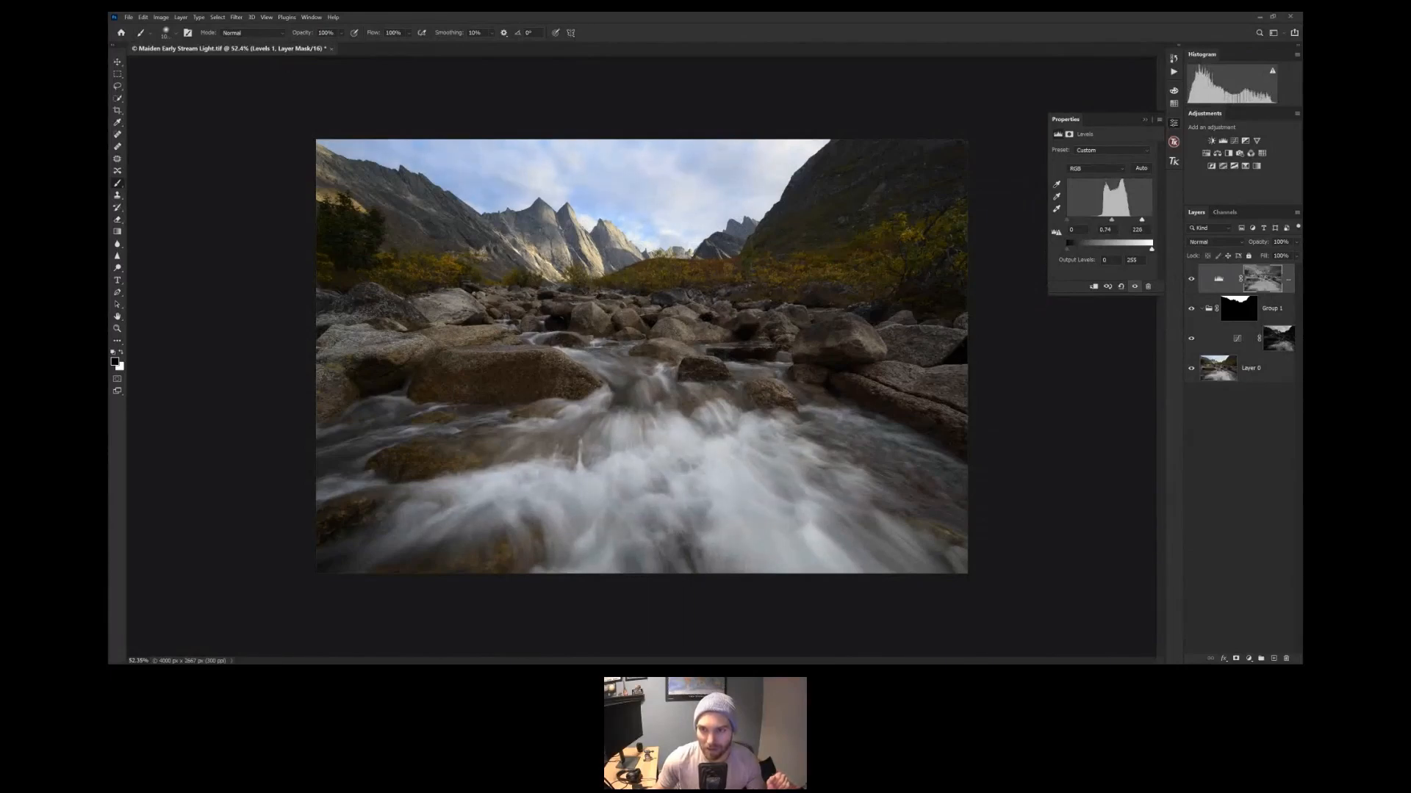
pyautogui.click(1191, 280)
pyautogui.click(1191, 281)
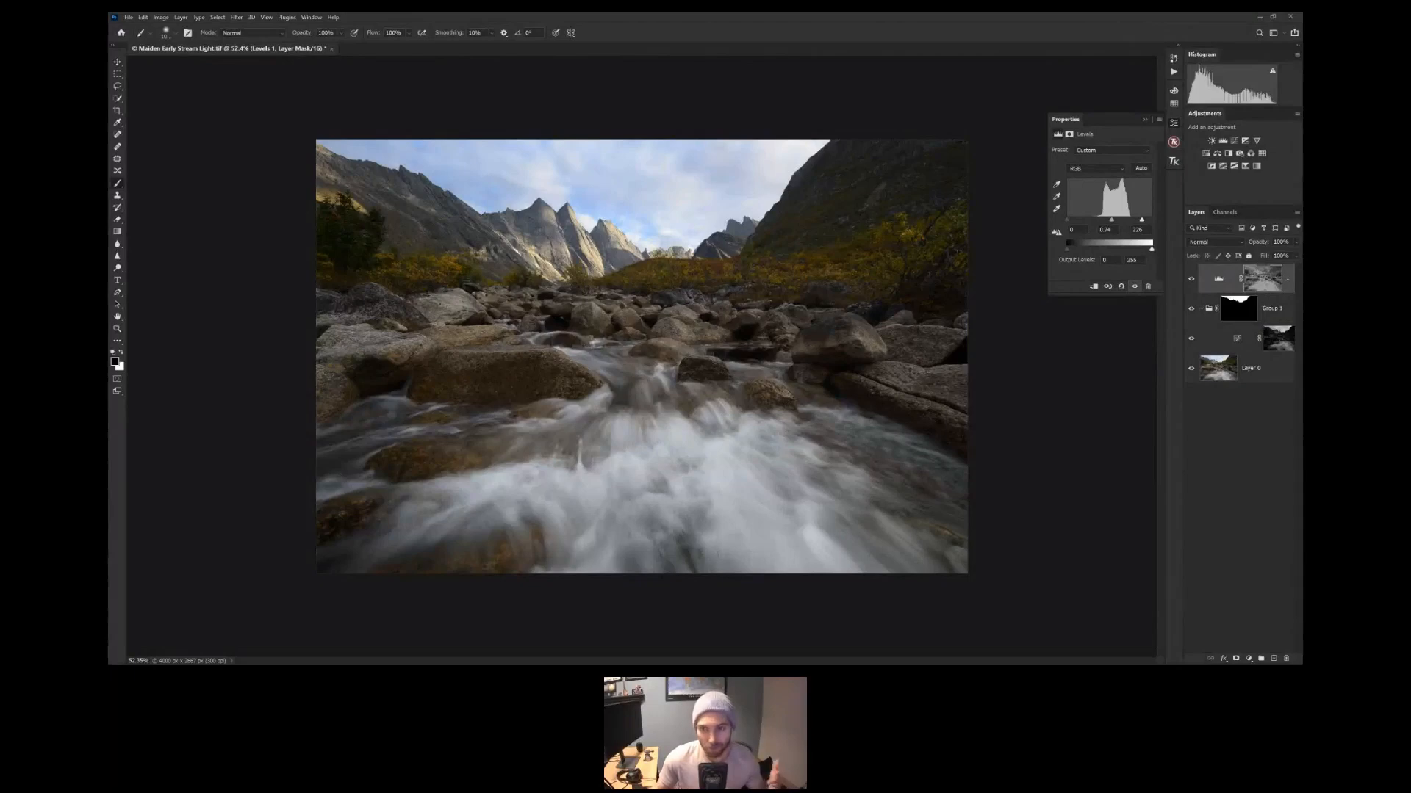
pyautogui.click(1191, 280)
pyautogui.click(1191, 281)
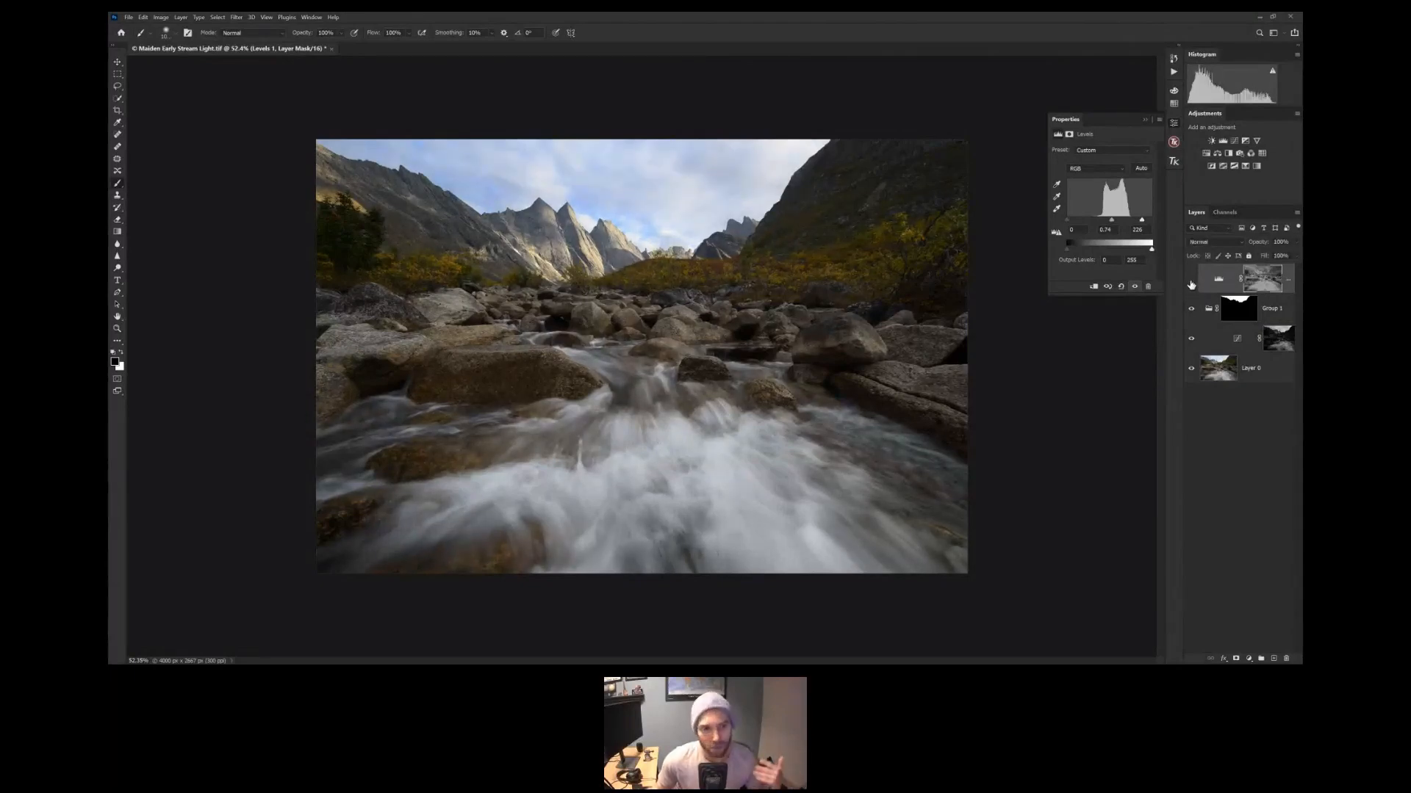
pyautogui.click(1191, 280)
pyautogui.click(1191, 281)
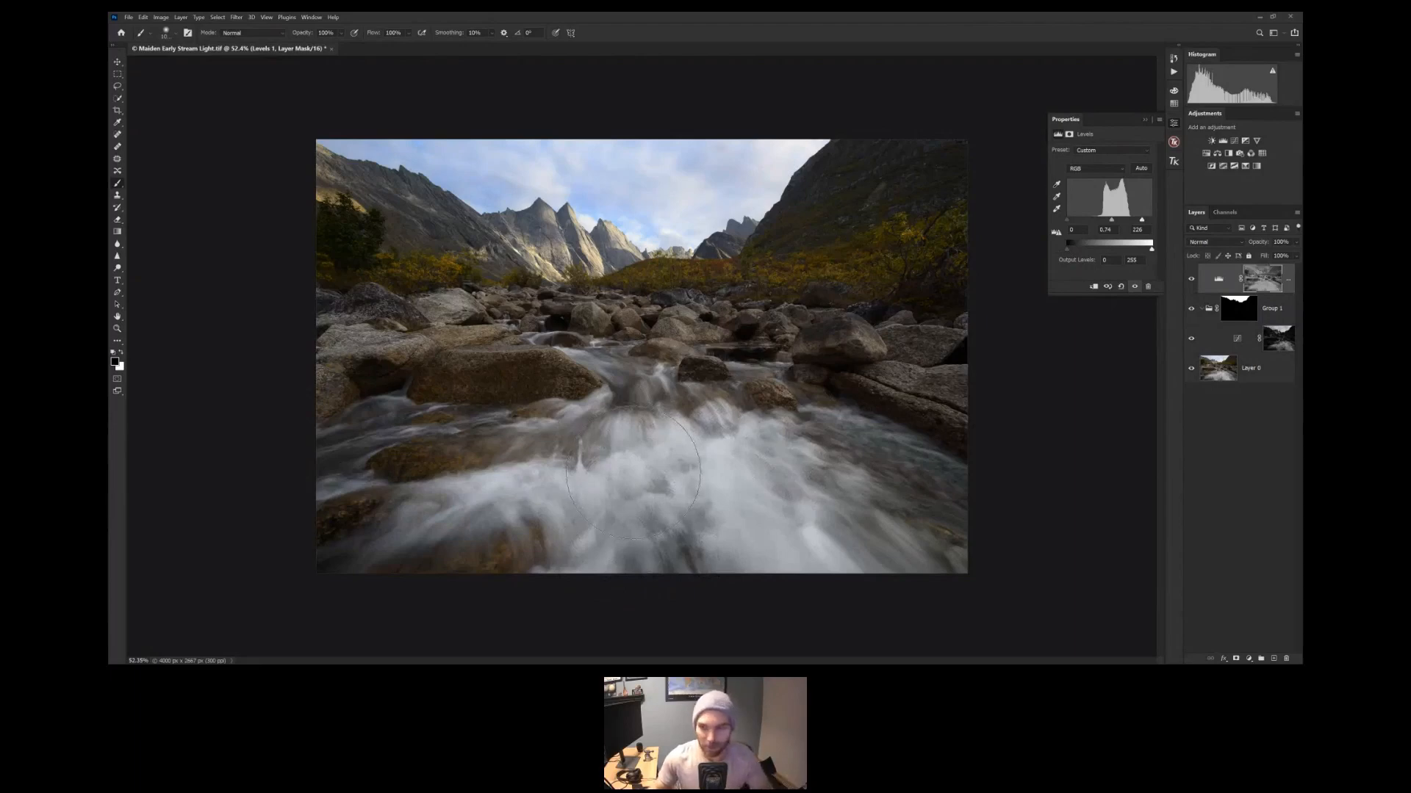
# Put the Levels layer in a new group with a white layer mask, and inspect the layer and group masks in isolation
pyautogui.hotkey('ctrl', 'g')
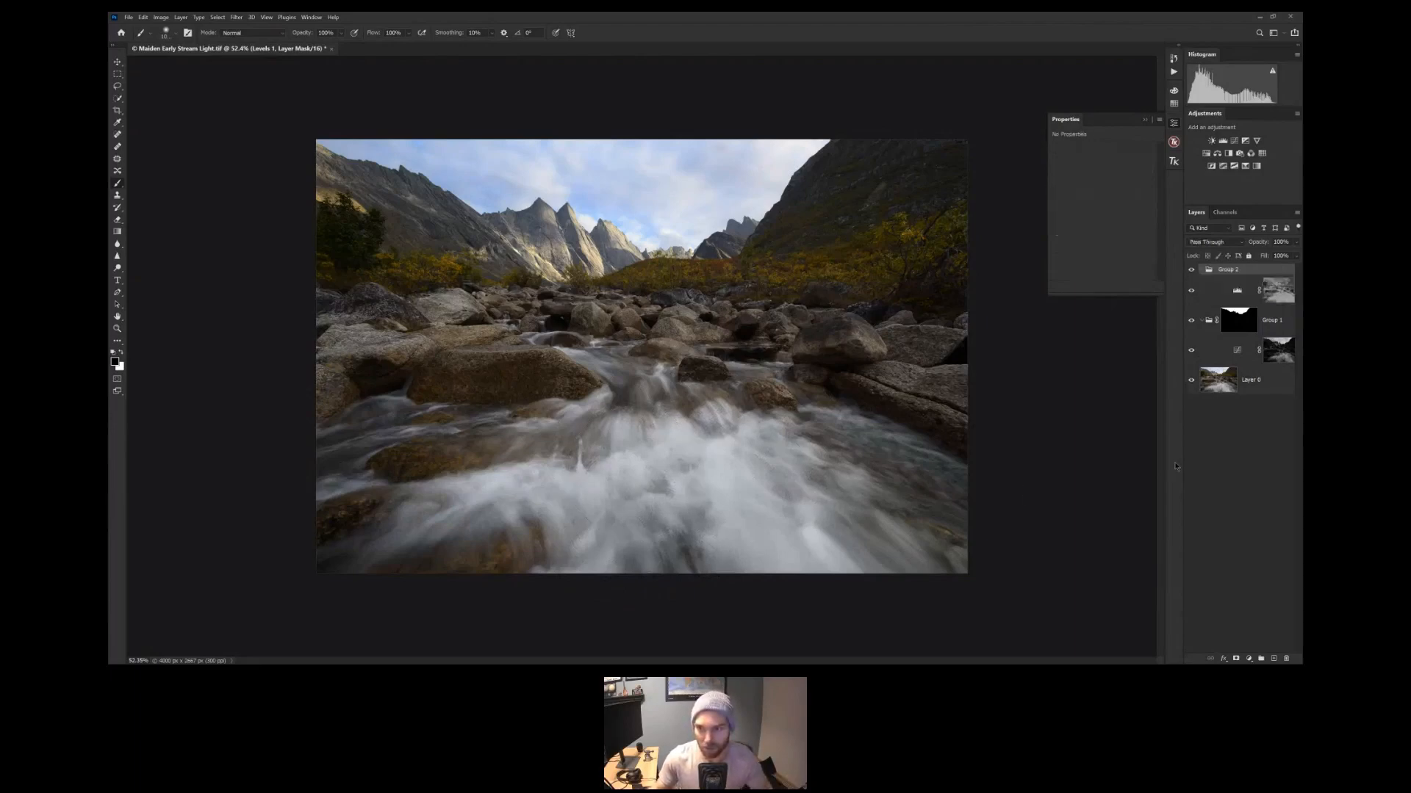
pyautogui.click(1237, 659)
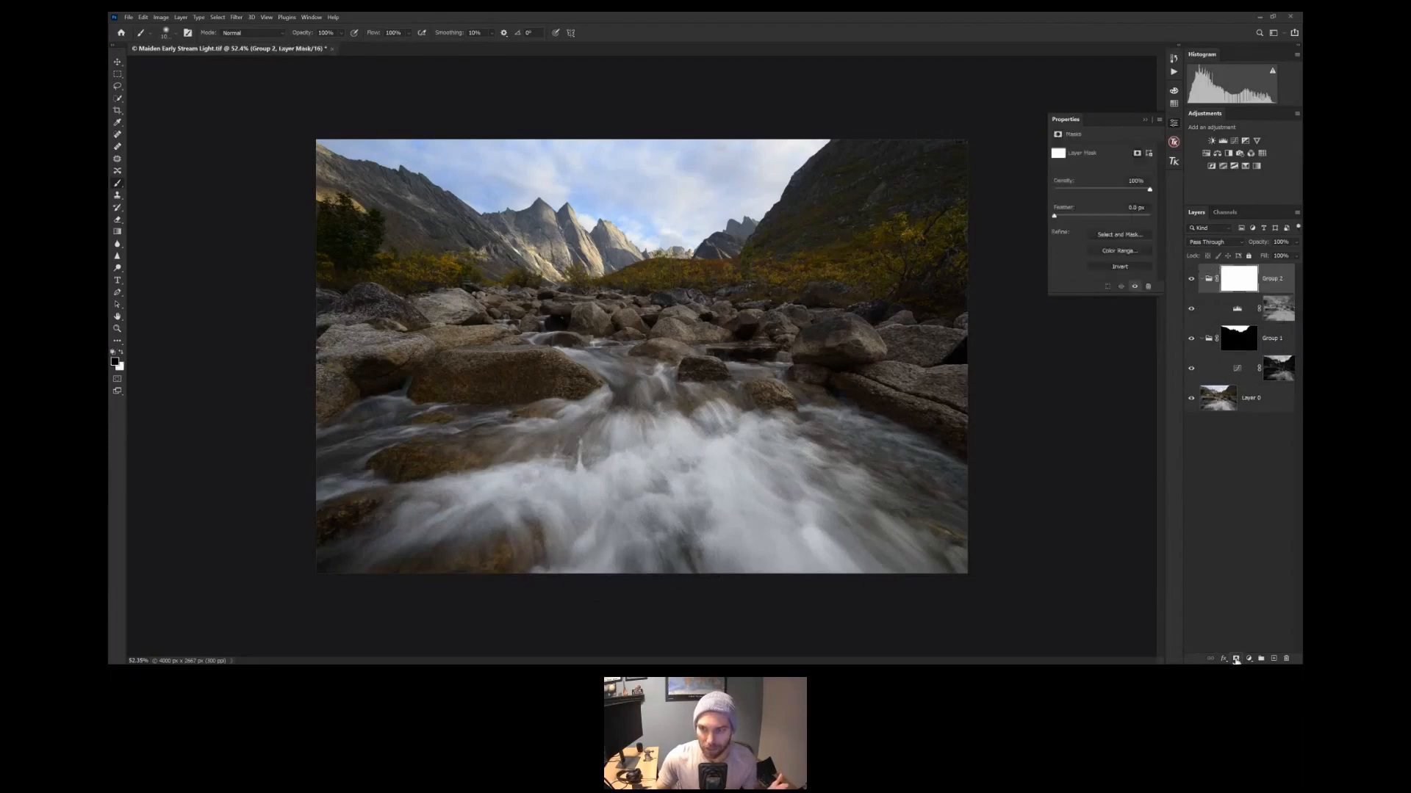
pyautogui.click(1279, 313)
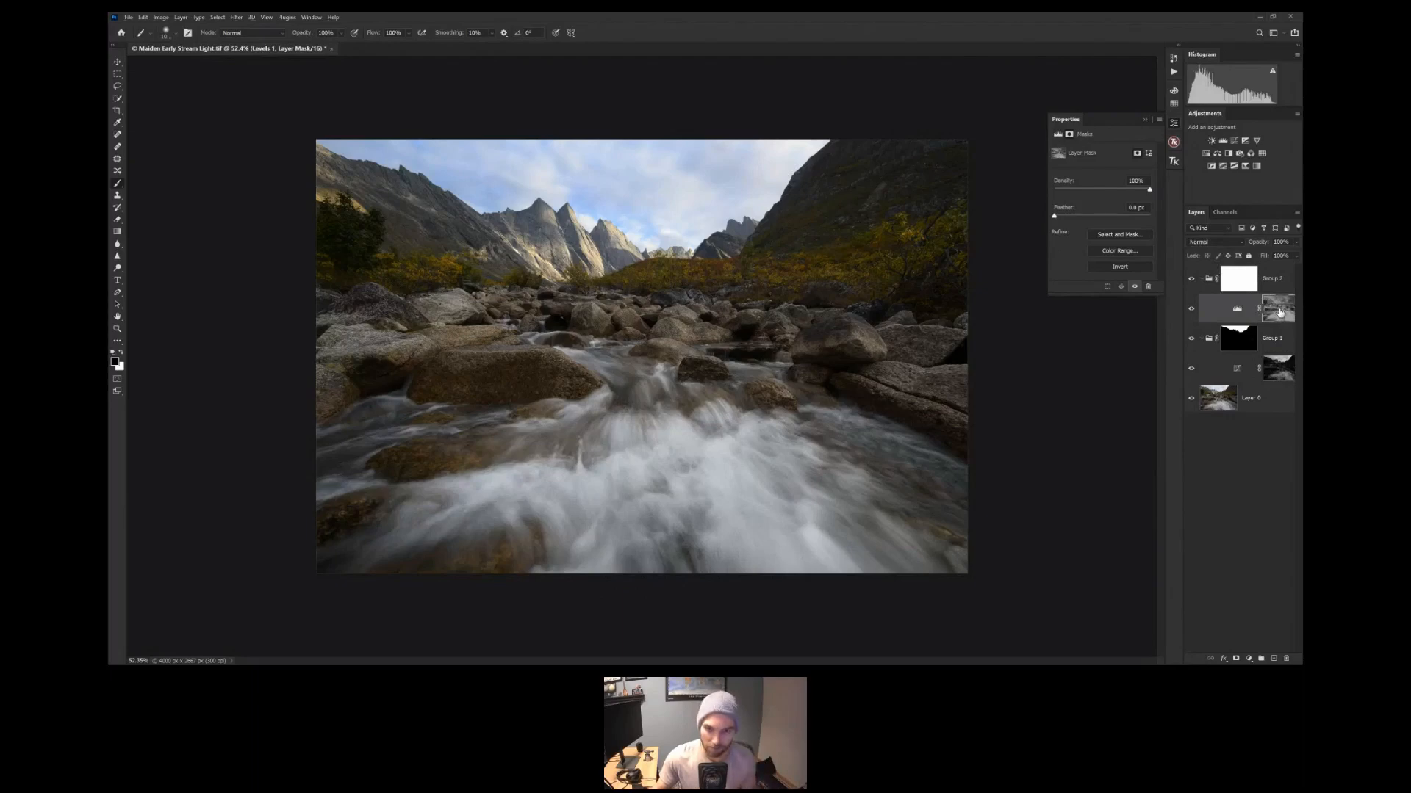
pyautogui.keyDown('alt'); pyautogui.click(1278, 312); pyautogui.keyUp('alt')
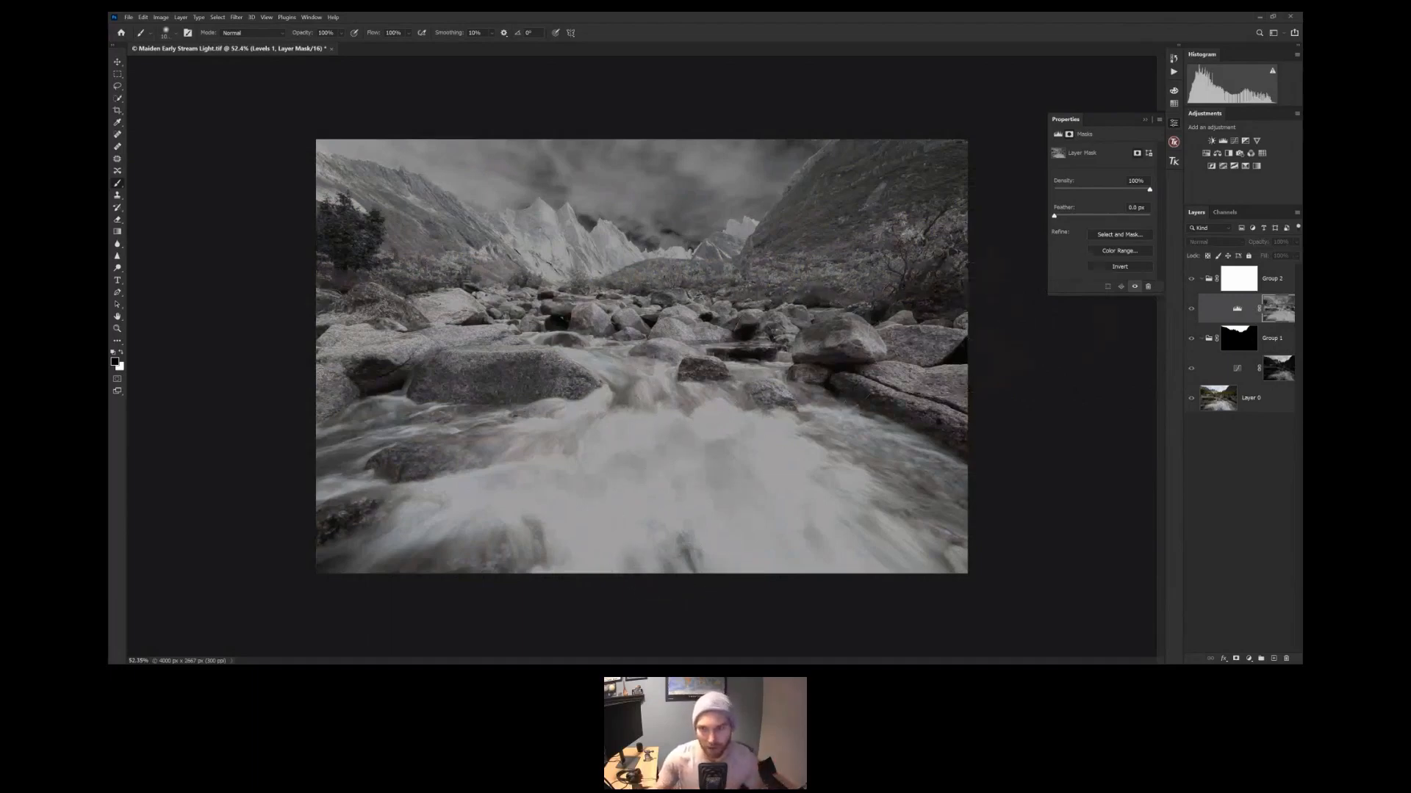
pyautogui.keyDown('alt'); pyautogui.click(1238, 282); pyautogui.keyUp('alt')
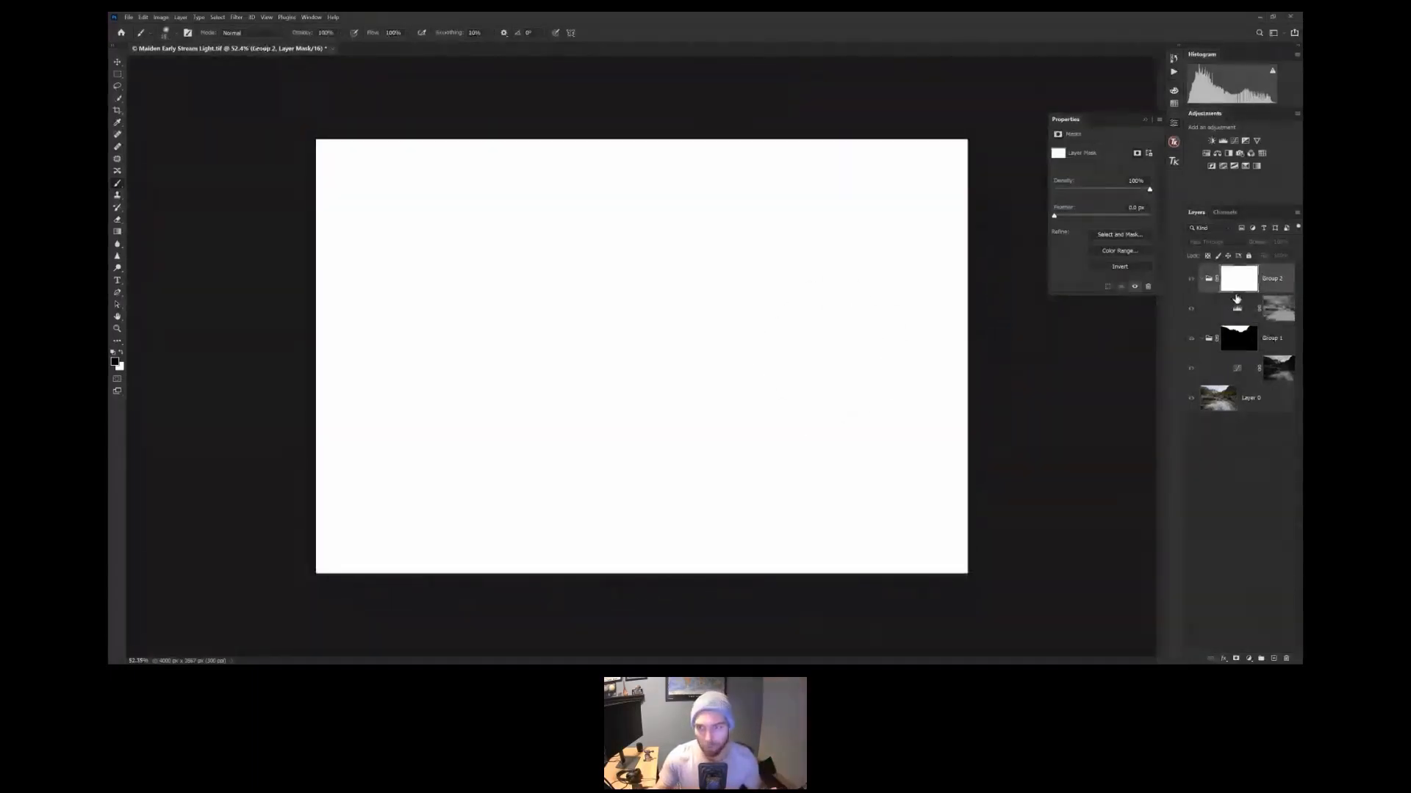
pyautogui.keyDown('alt'); pyautogui.click(1237, 285); pyautogui.keyUp('alt')
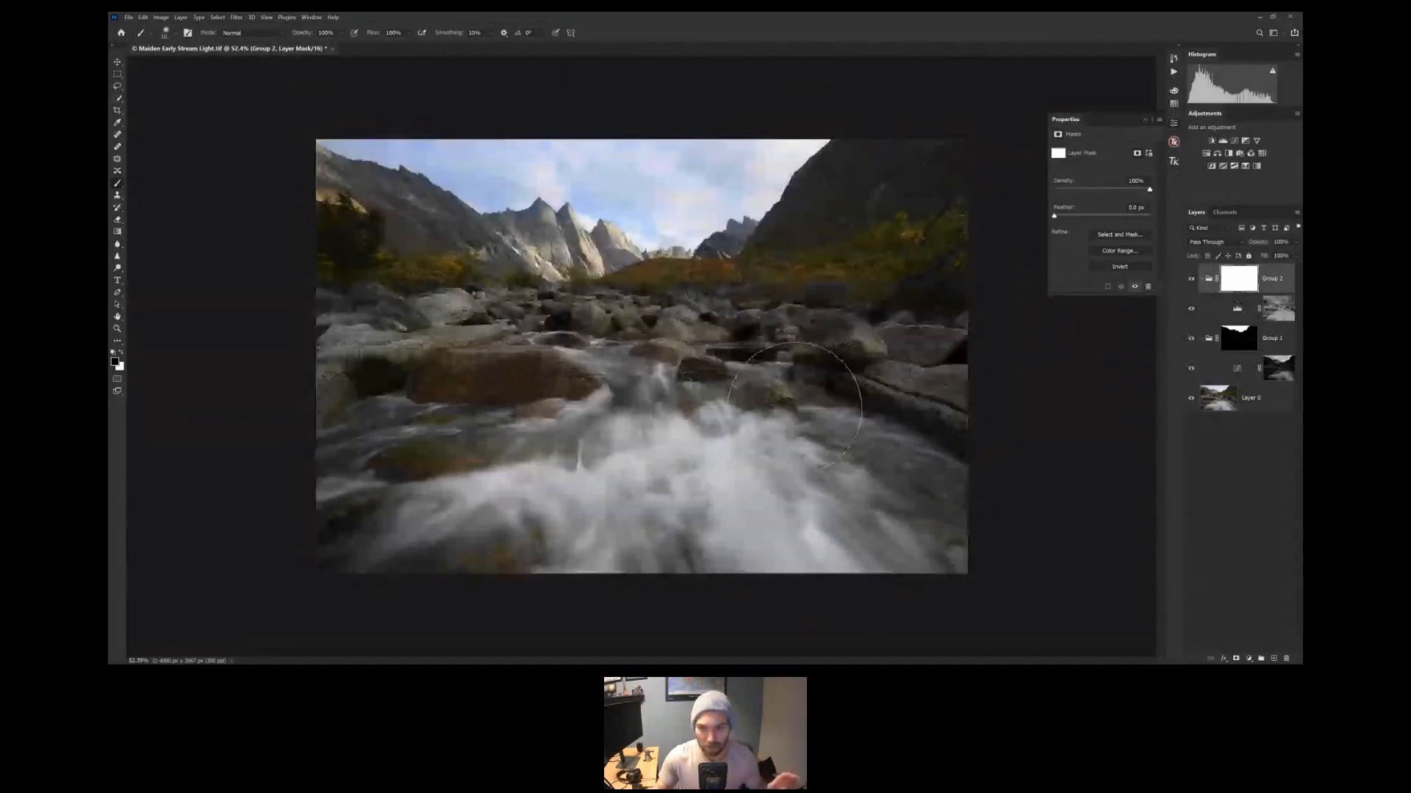
# Paint black at 50% brush opacity with an enlarged brush over the white foreground rapids on the Levels group's mask
pyautogui.moveTo(670, 491); pyautogui.dragTo(590, 489)
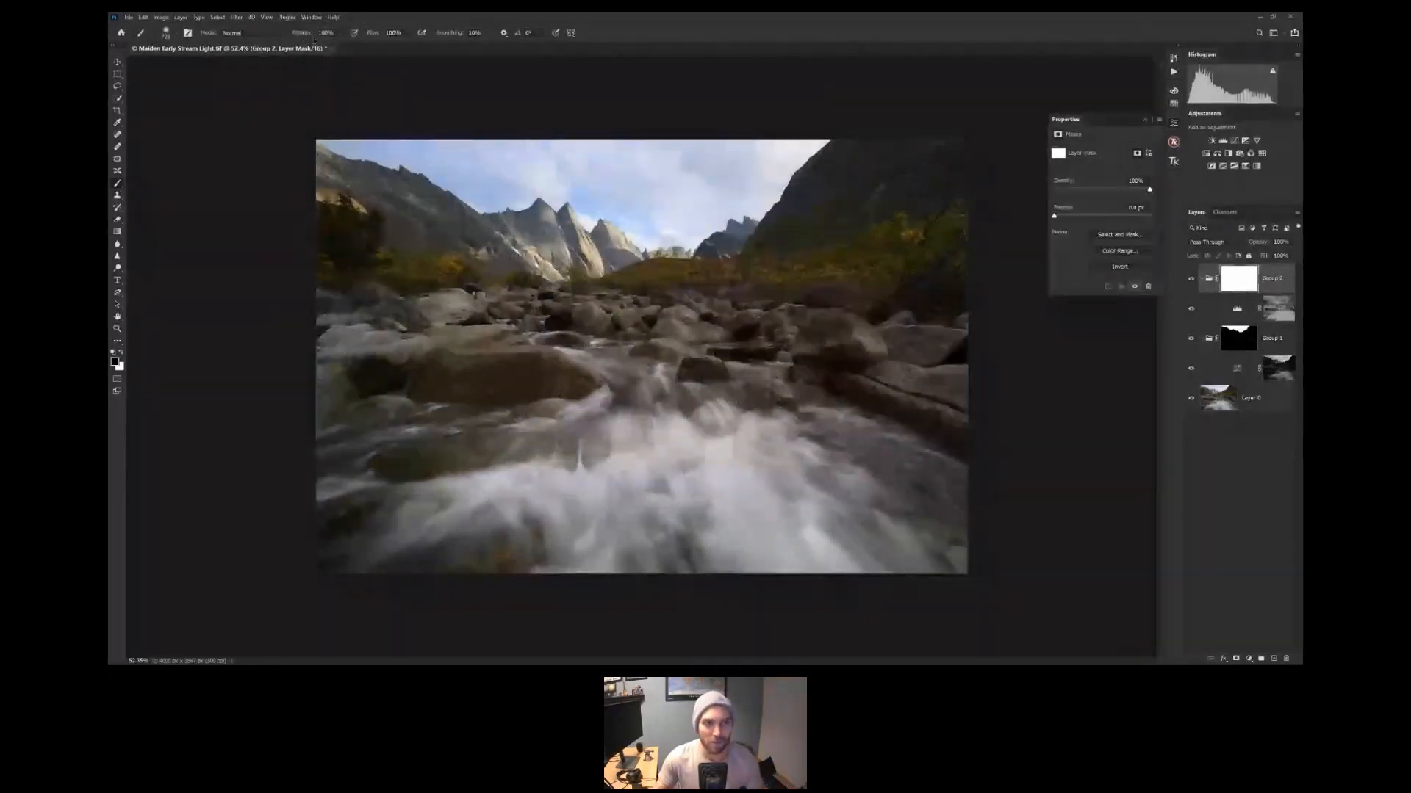
pyautogui.press('5')
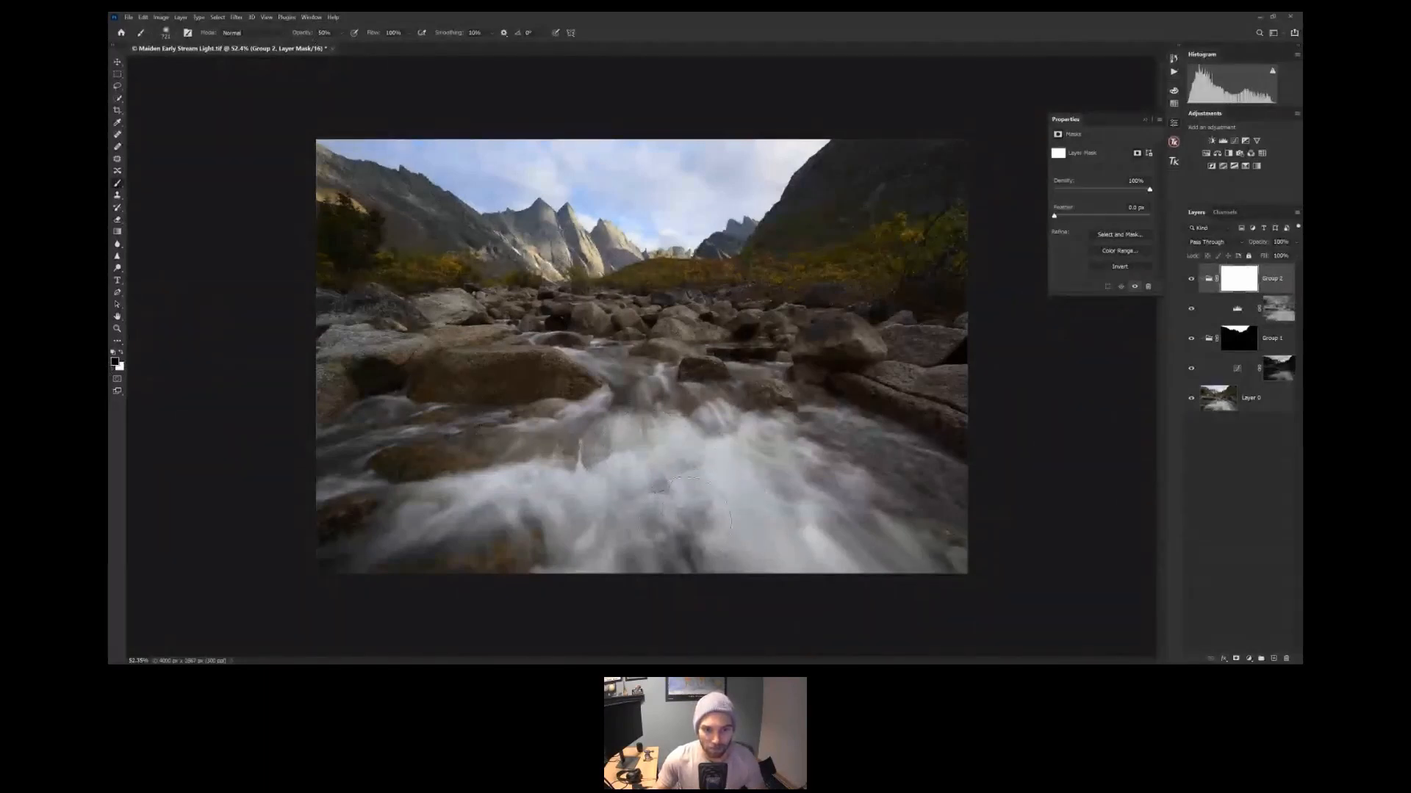
pyautogui.moveTo(685, 523); pyautogui.dragTo(675, 459)
pyautogui.press(']')
pyautogui.press(']')
pyautogui.press(']')
pyautogui.press(']')
pyautogui.press(']')
pyautogui.press(']')
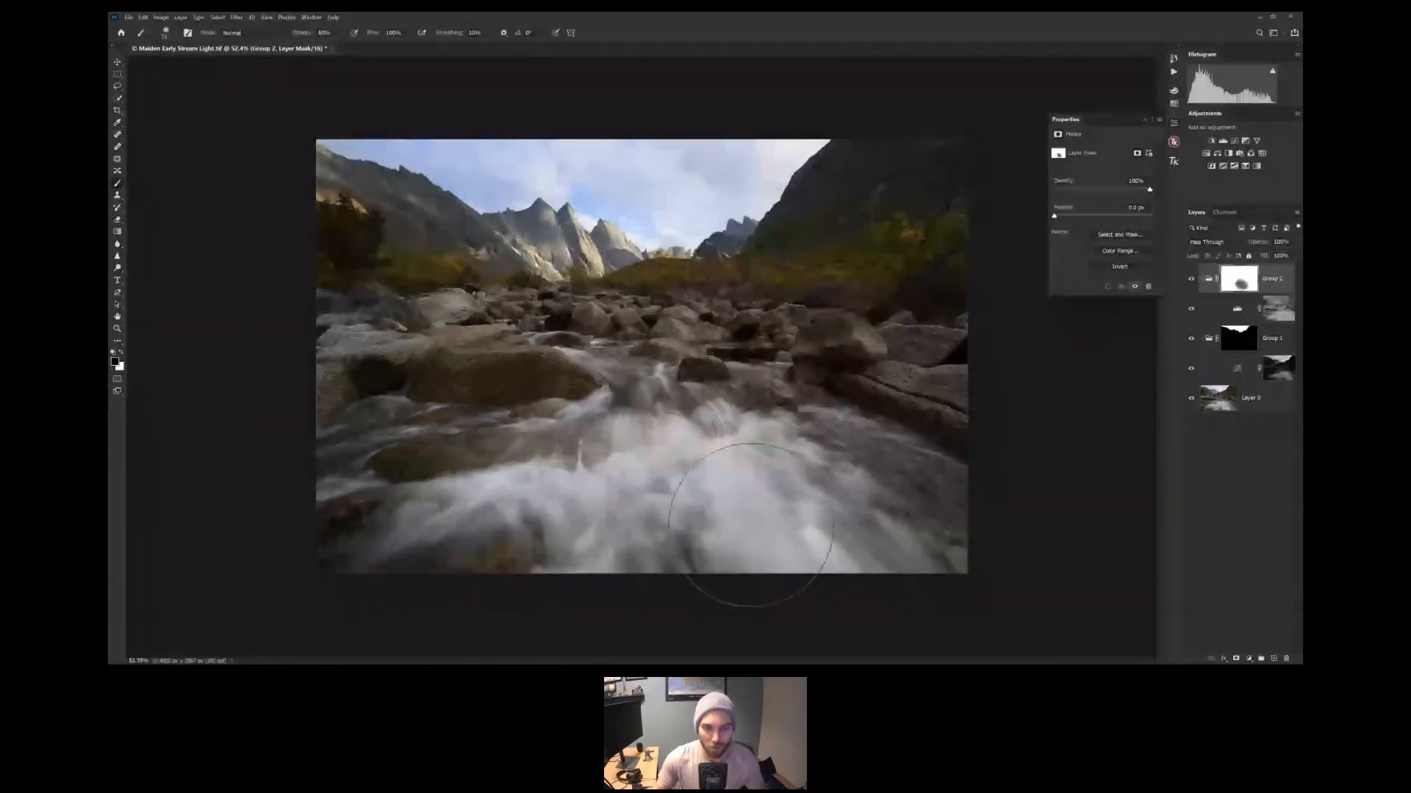
pyautogui.moveTo(751, 525)
pyautogui.mouseDown()
pyautogui.moveTo(693, 484)
pyautogui.moveTo(483, 508)
pyautogui.moveTo(494, 503)
pyautogui.mouseUp()
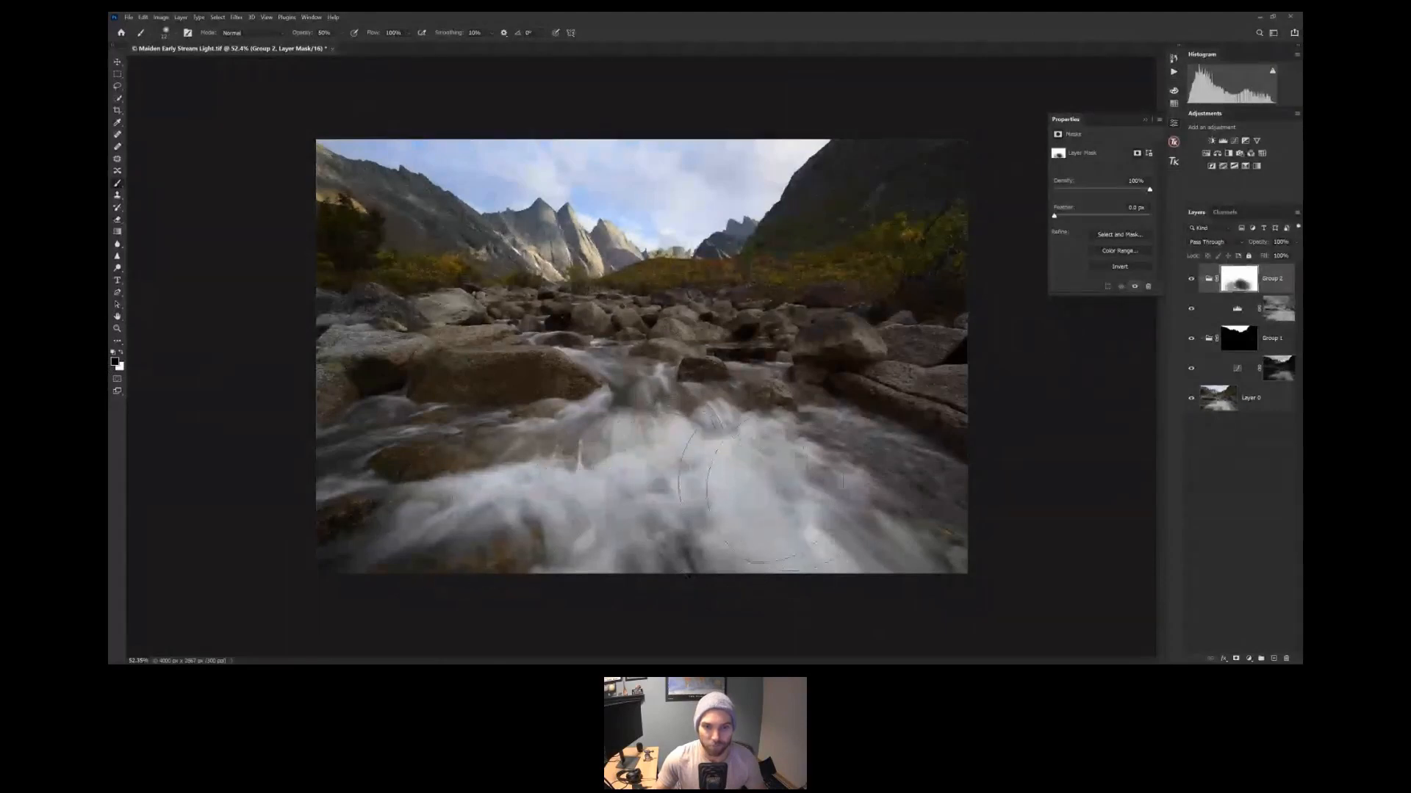
pyautogui.moveTo(768, 486); pyautogui.dragTo(659, 476)
pyautogui.press('[')
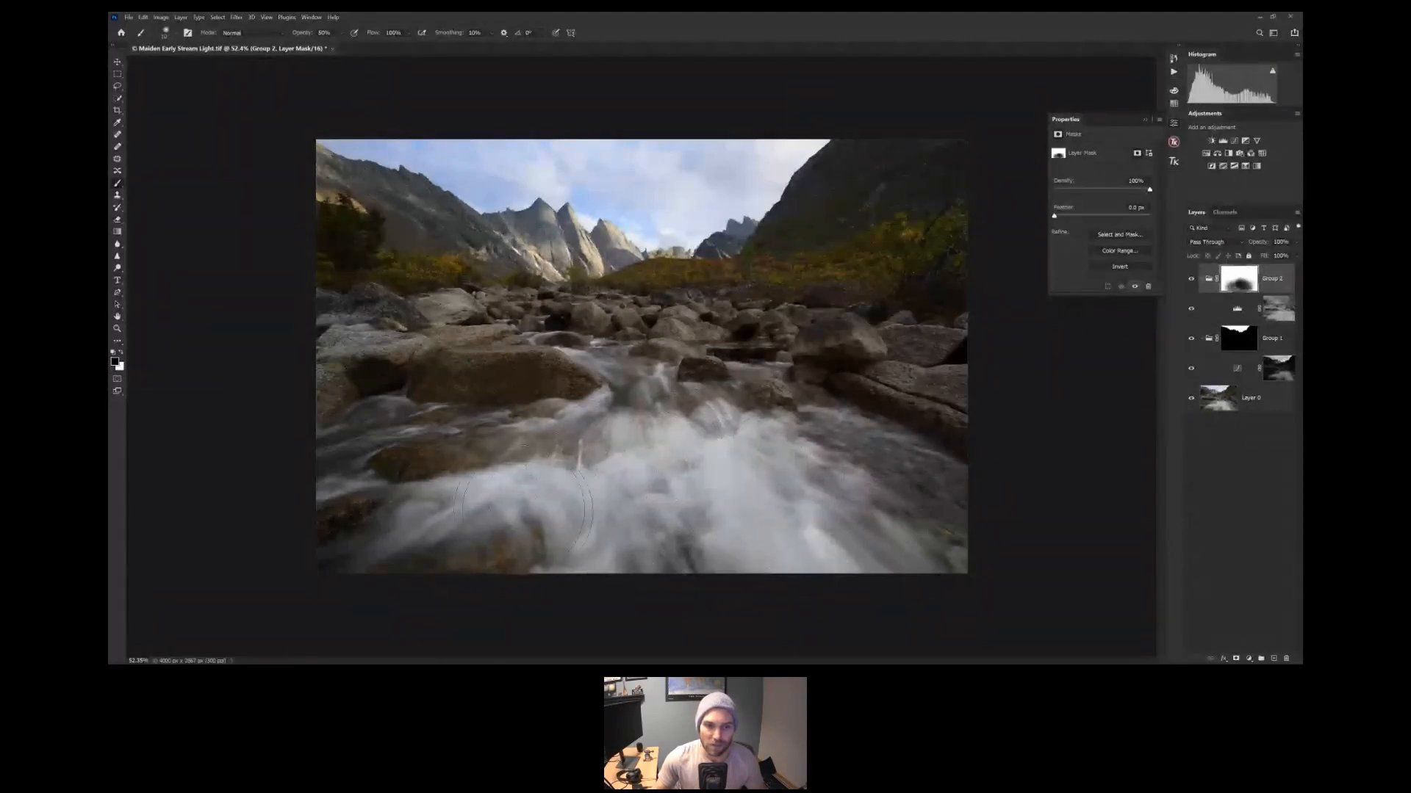
pyautogui.moveTo(523, 509)
pyautogui.mouseDown()
pyautogui.moveTo(513, 523)
pyautogui.moveTo(657, 476)
pyautogui.mouseUp()
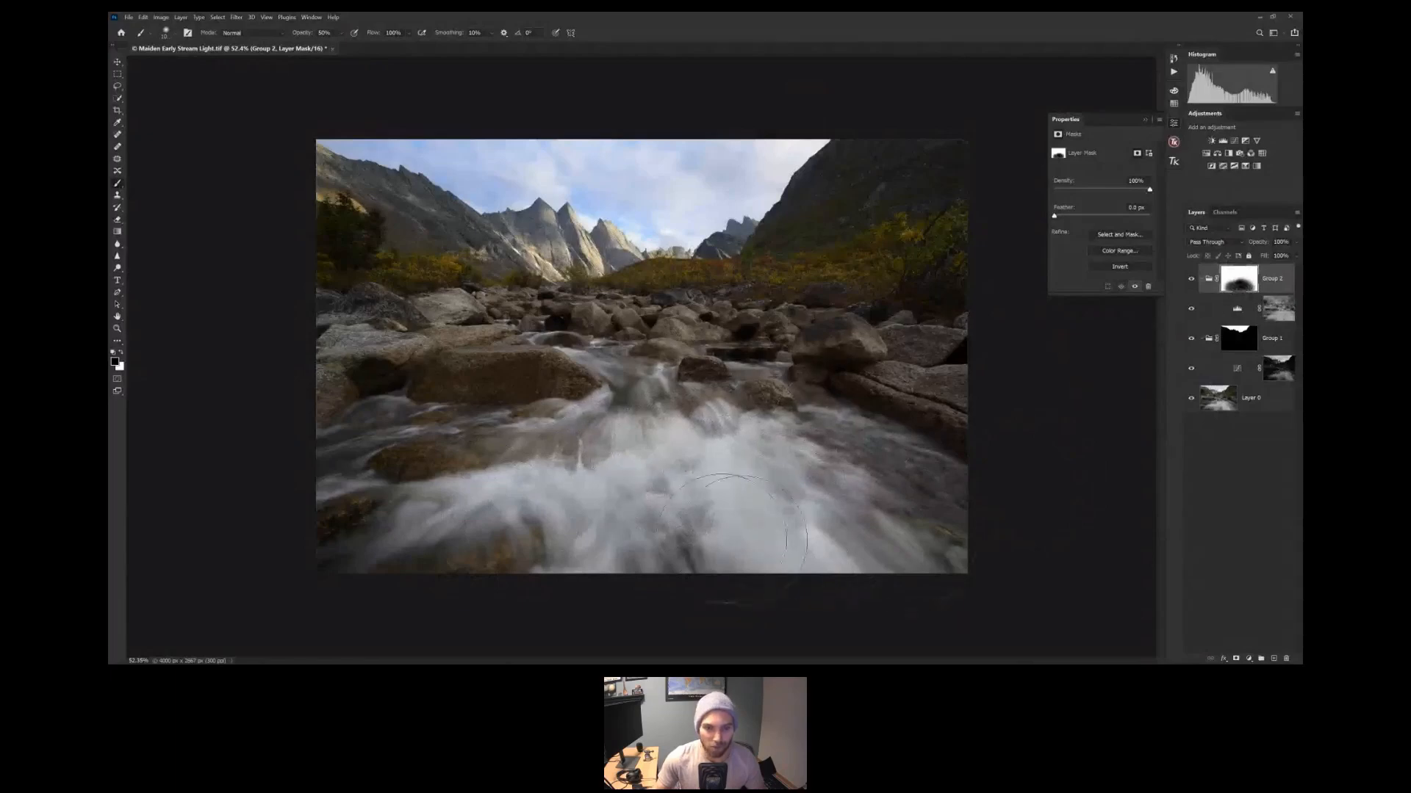
# Compare the image with the masked Levels group hidden and shown, checking the foreground rapids
pyautogui.click(1190, 281)
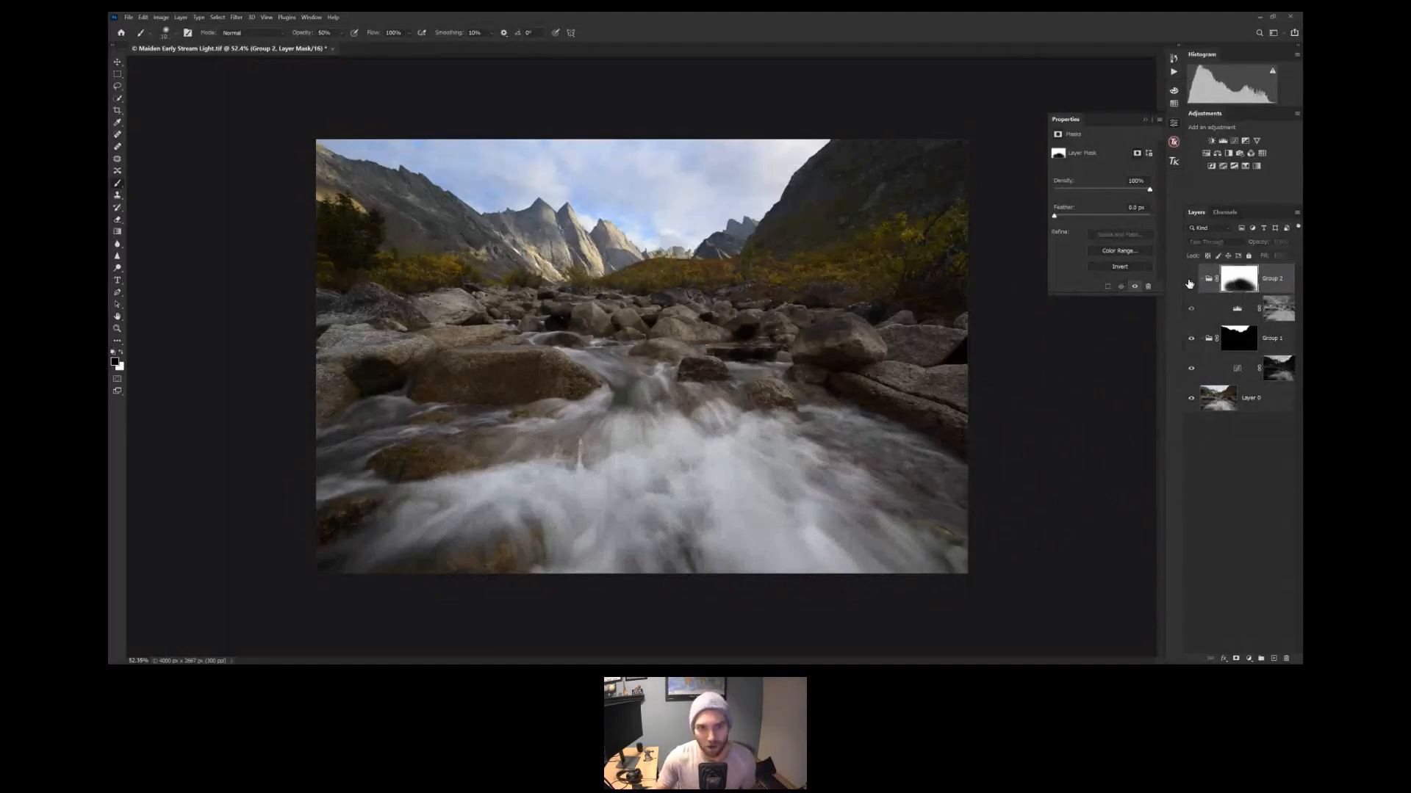
pyautogui.click(1190, 280)
pyautogui.click(1190, 280)
pyautogui.click(1190, 281)
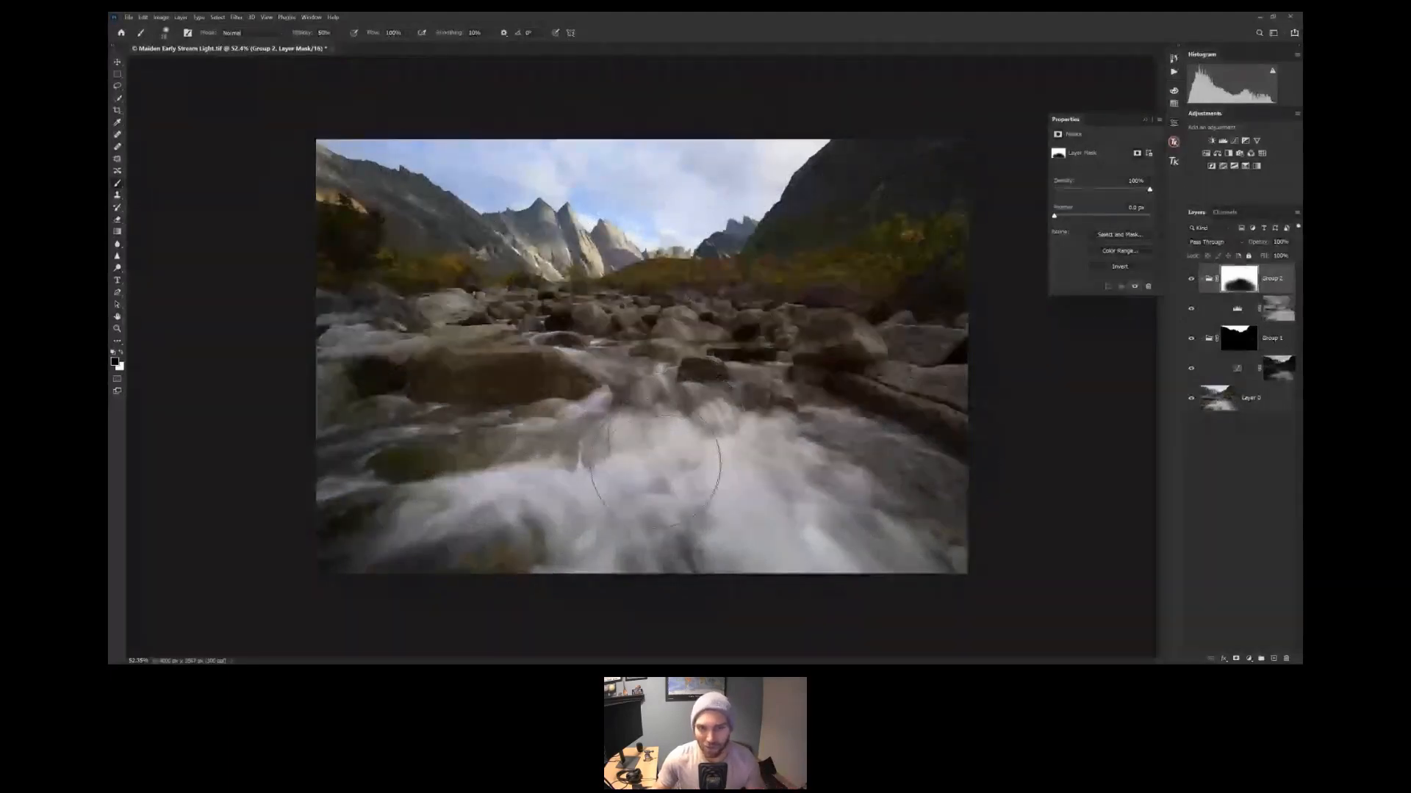
pyautogui.moveTo(663, 467); pyautogui.dragTo(670, 461)
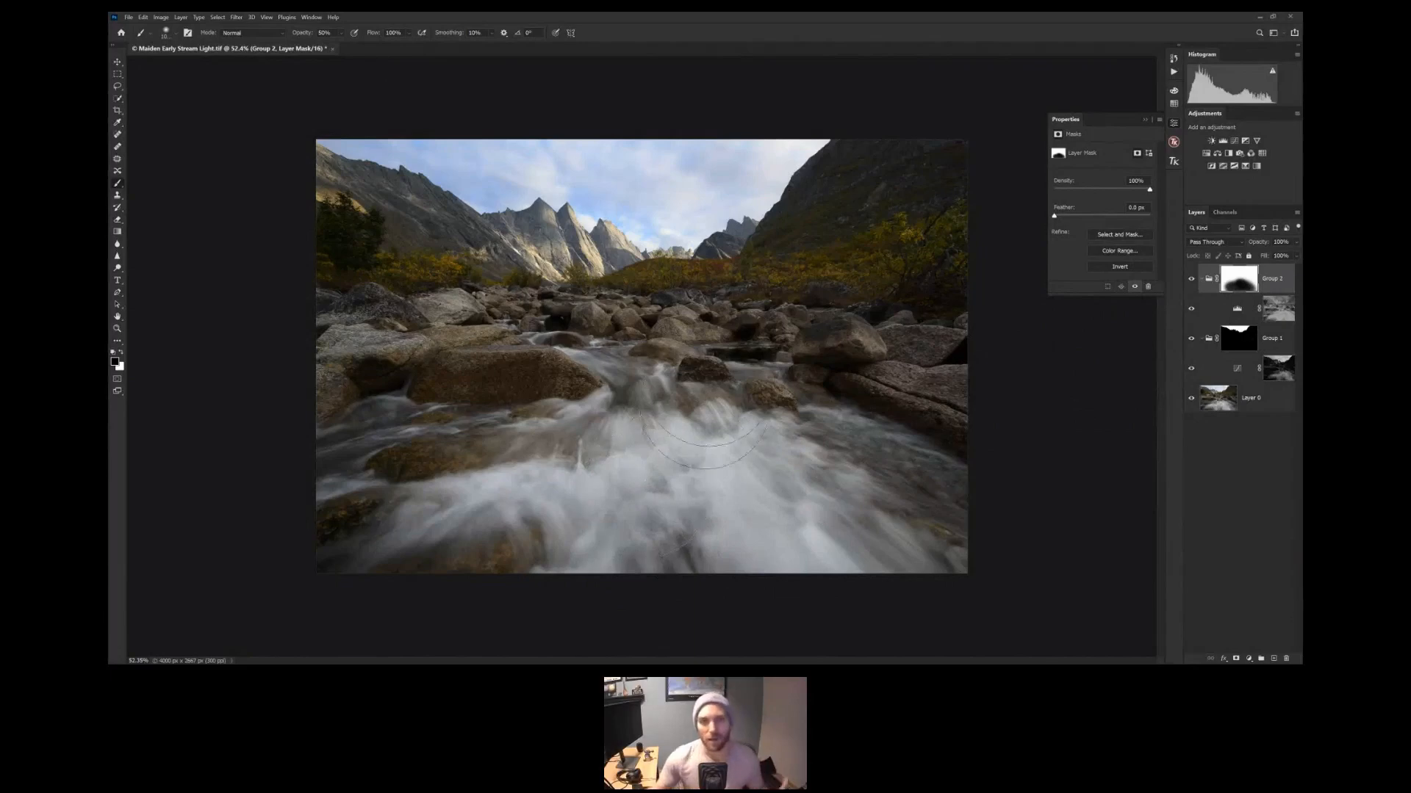
# Generate a darks luminosity mask of the composite image and narrow it to the next darker tonal range
pyautogui.click(1145, 120)
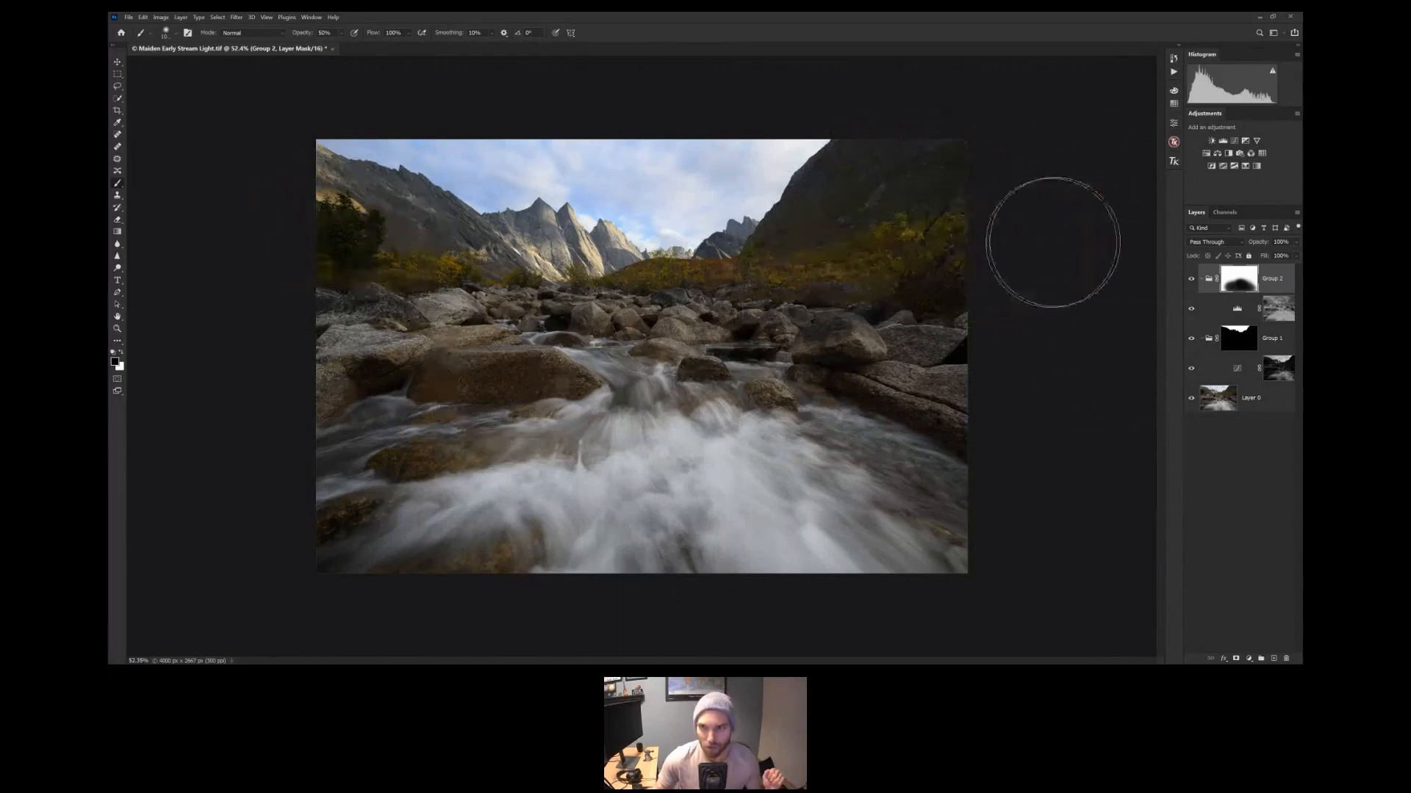
pyautogui.click(1174, 142)
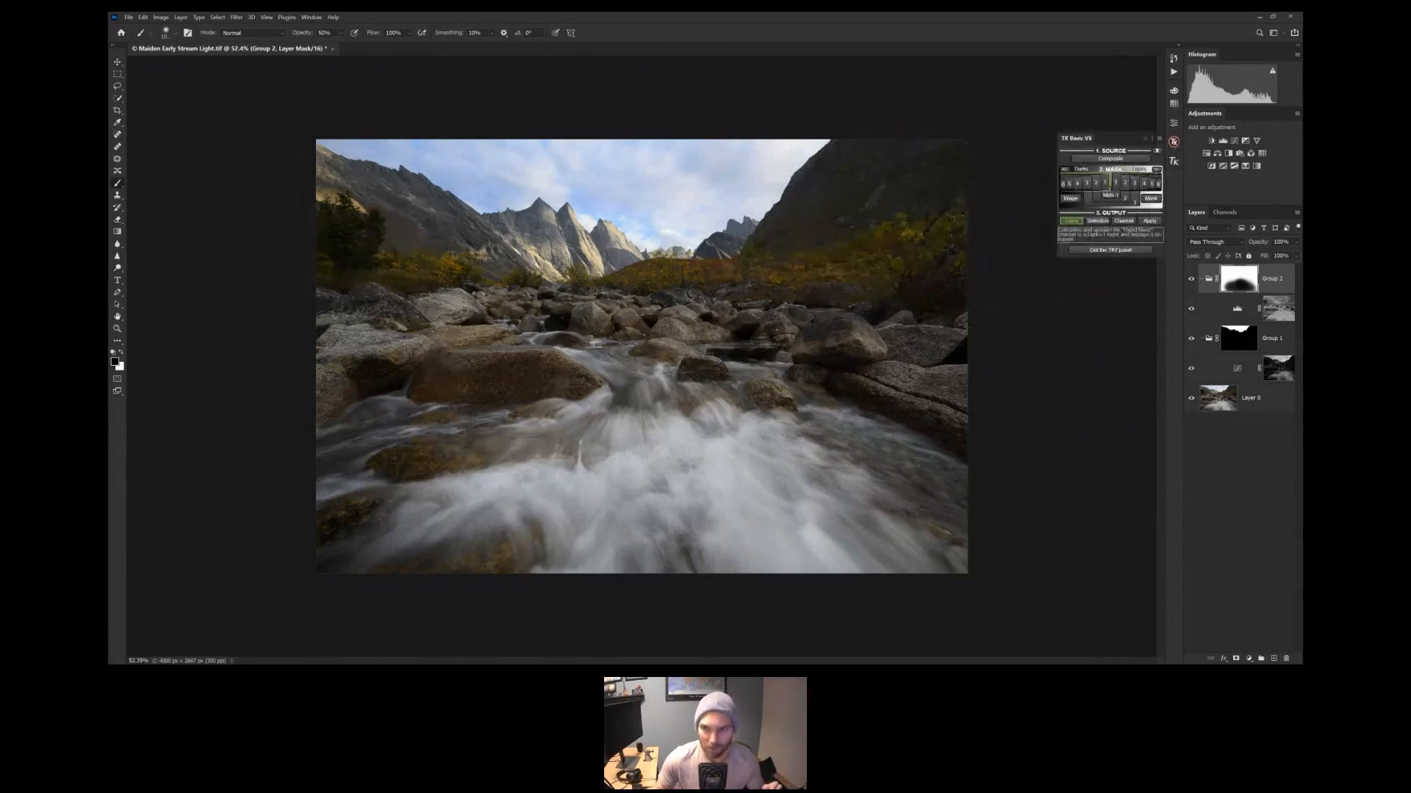
pyautogui.click(1095, 183)
pyautogui.click(1096, 183)
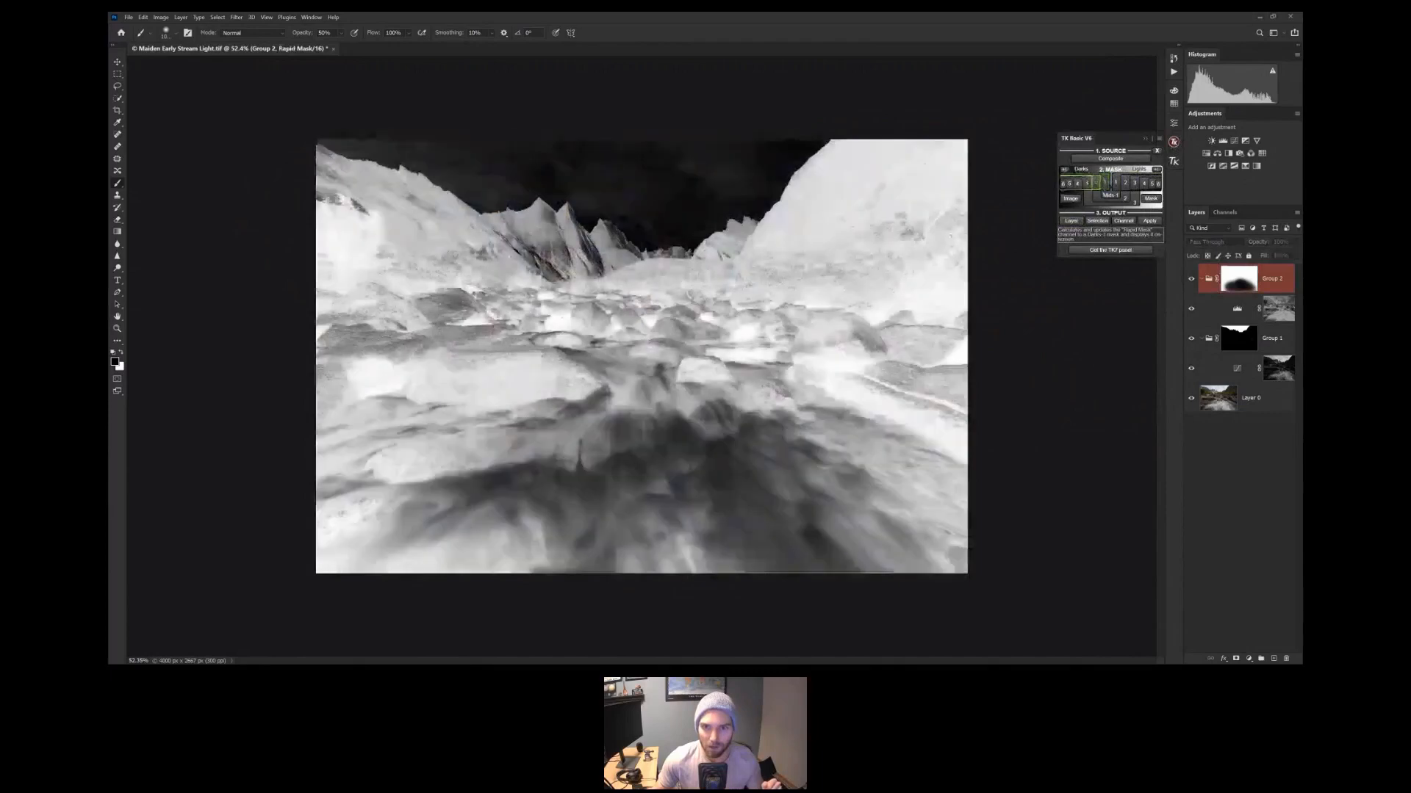
pyautogui.click(1087, 183)
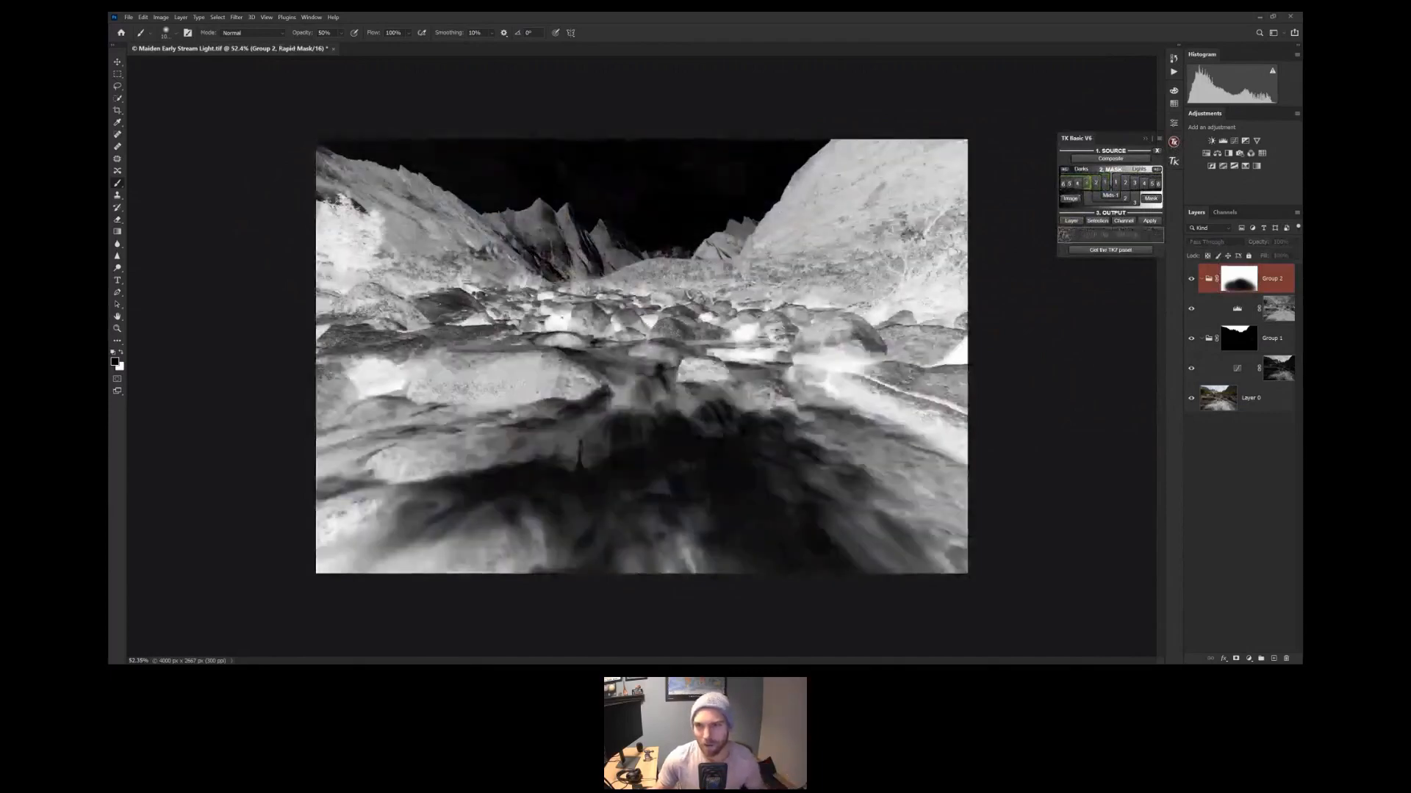
# Output the darks mask as a Curves adjustment layer, place it above Group 2, and raise the curve's midpoint to brighten the midtones
pyautogui.click(1097, 221)
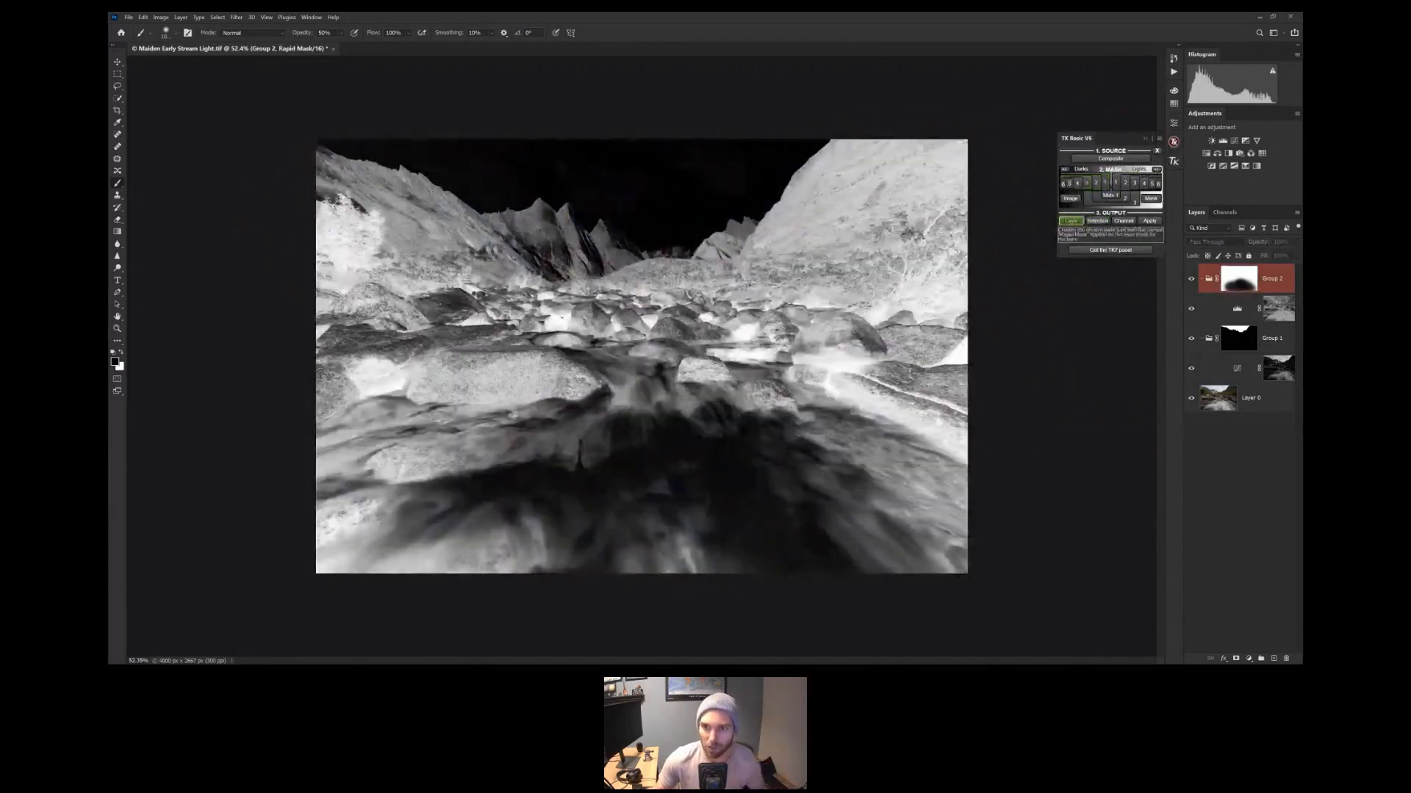
pyautogui.click(1235, 140)
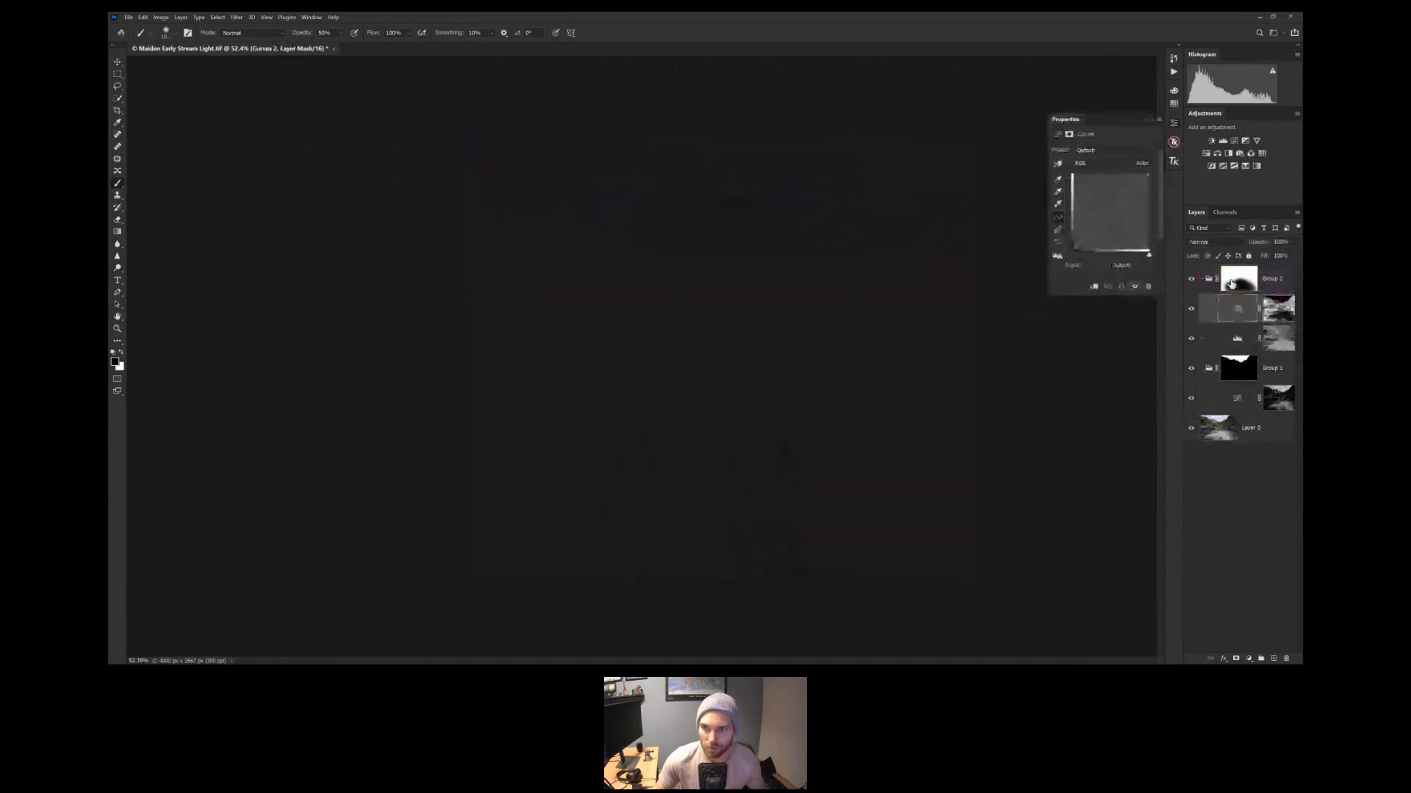
pyautogui.moveTo(1225, 264); pyautogui.dragTo(1226, 266)
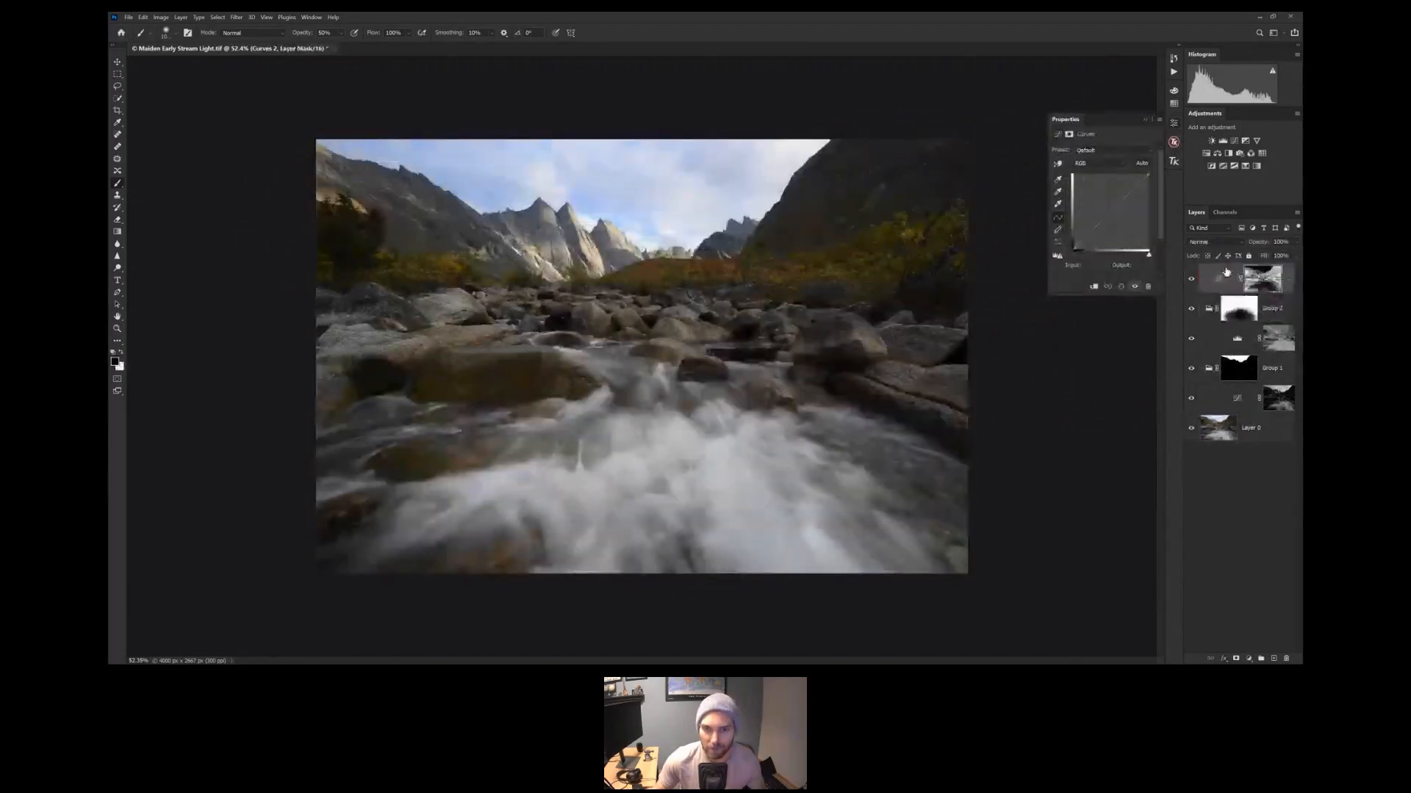
pyautogui.click(1110, 214)
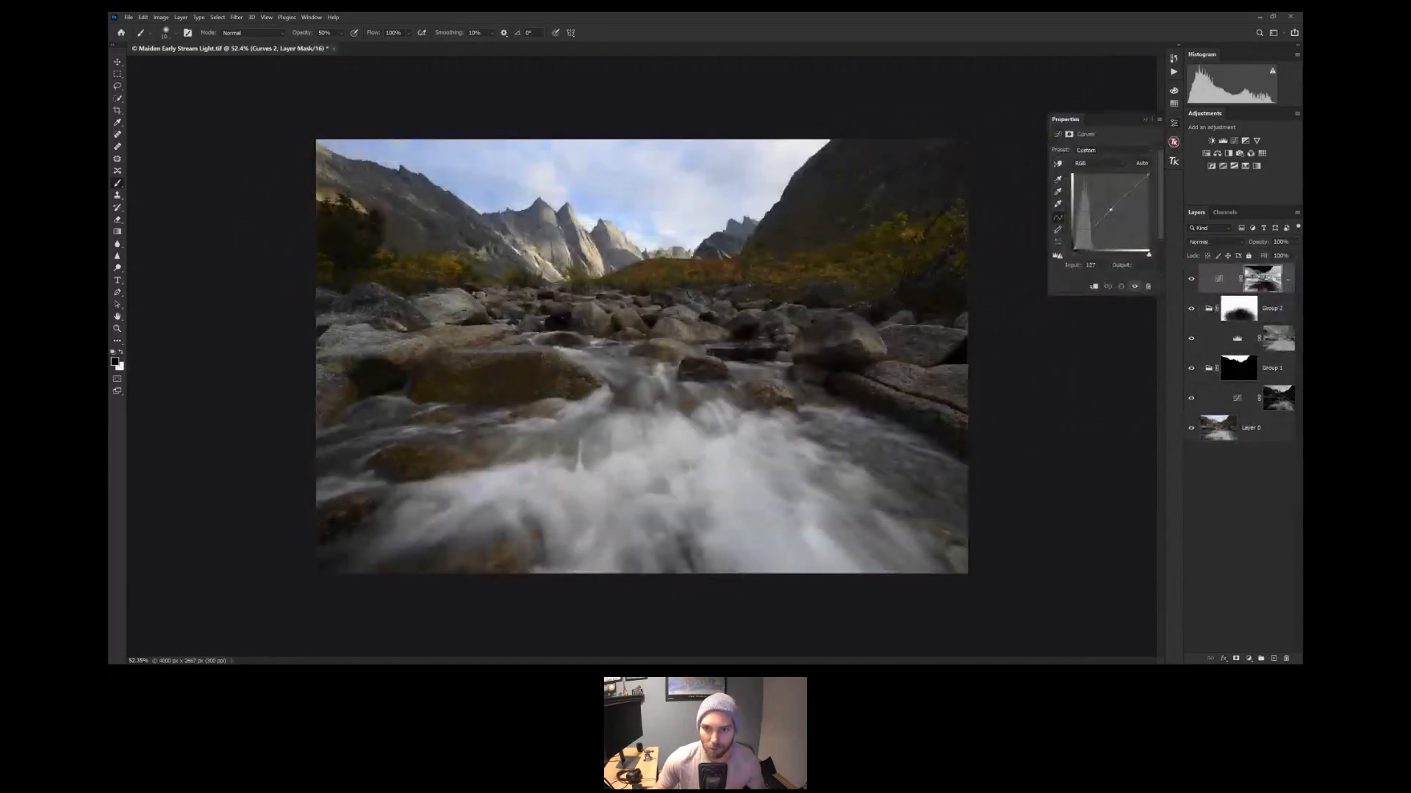
pyautogui.moveTo(1109, 214); pyautogui.dragTo(1110, 208)
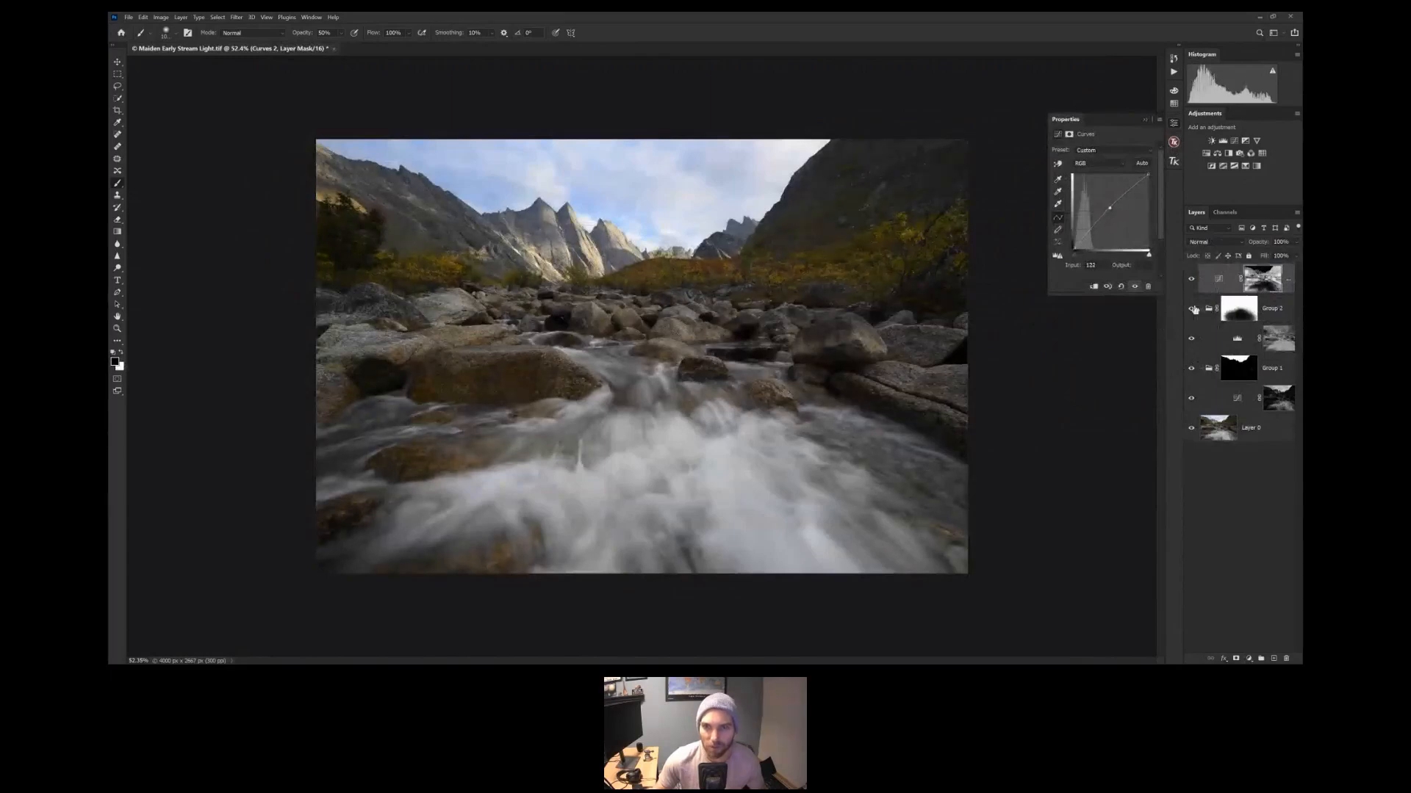
# Compare the image with the darks-masked Curves layer hidden and shown, checking the rocks and shadow areas
pyautogui.click(1193, 283)
pyautogui.click(1193, 282)
pyautogui.click(1194, 284)
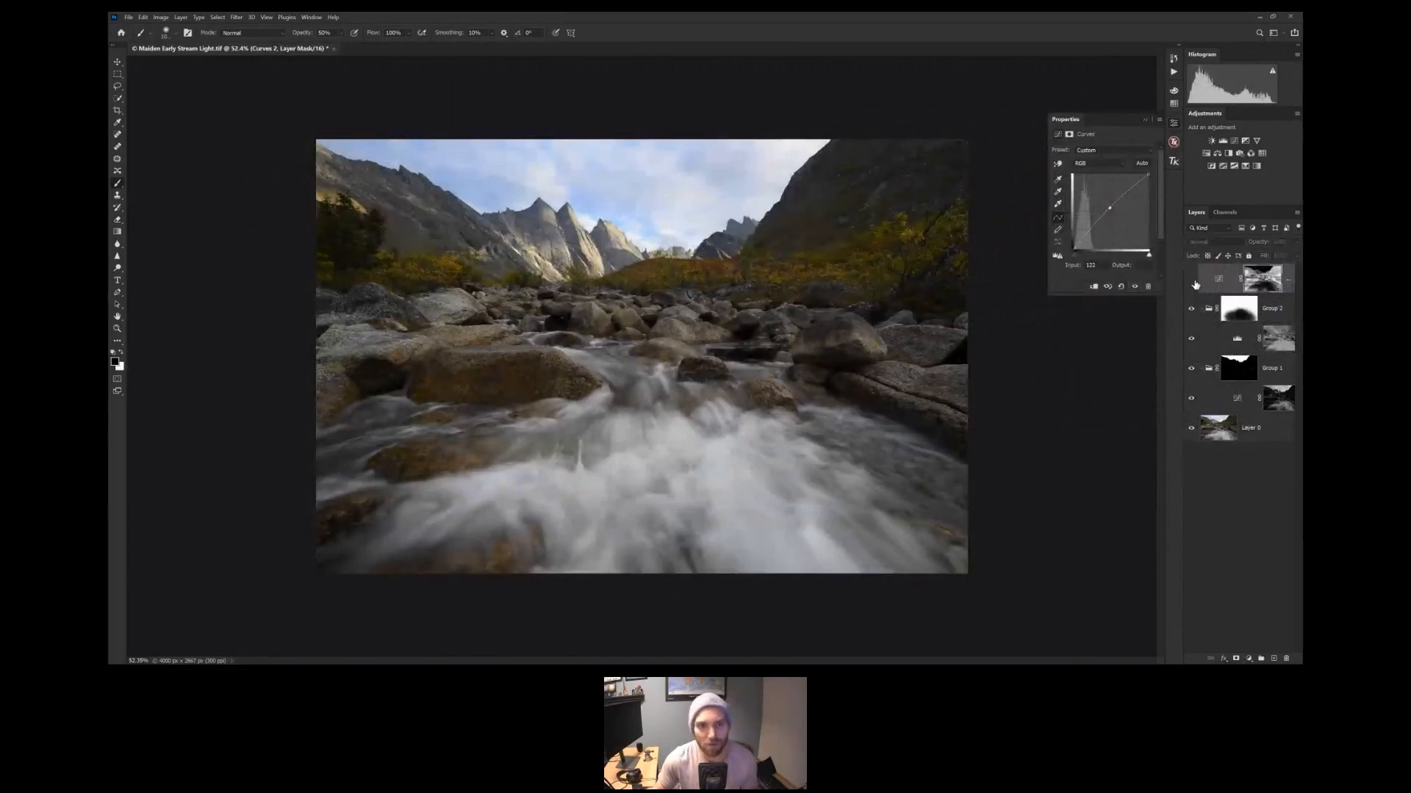
pyautogui.click(1193, 282)
pyautogui.click(1194, 284)
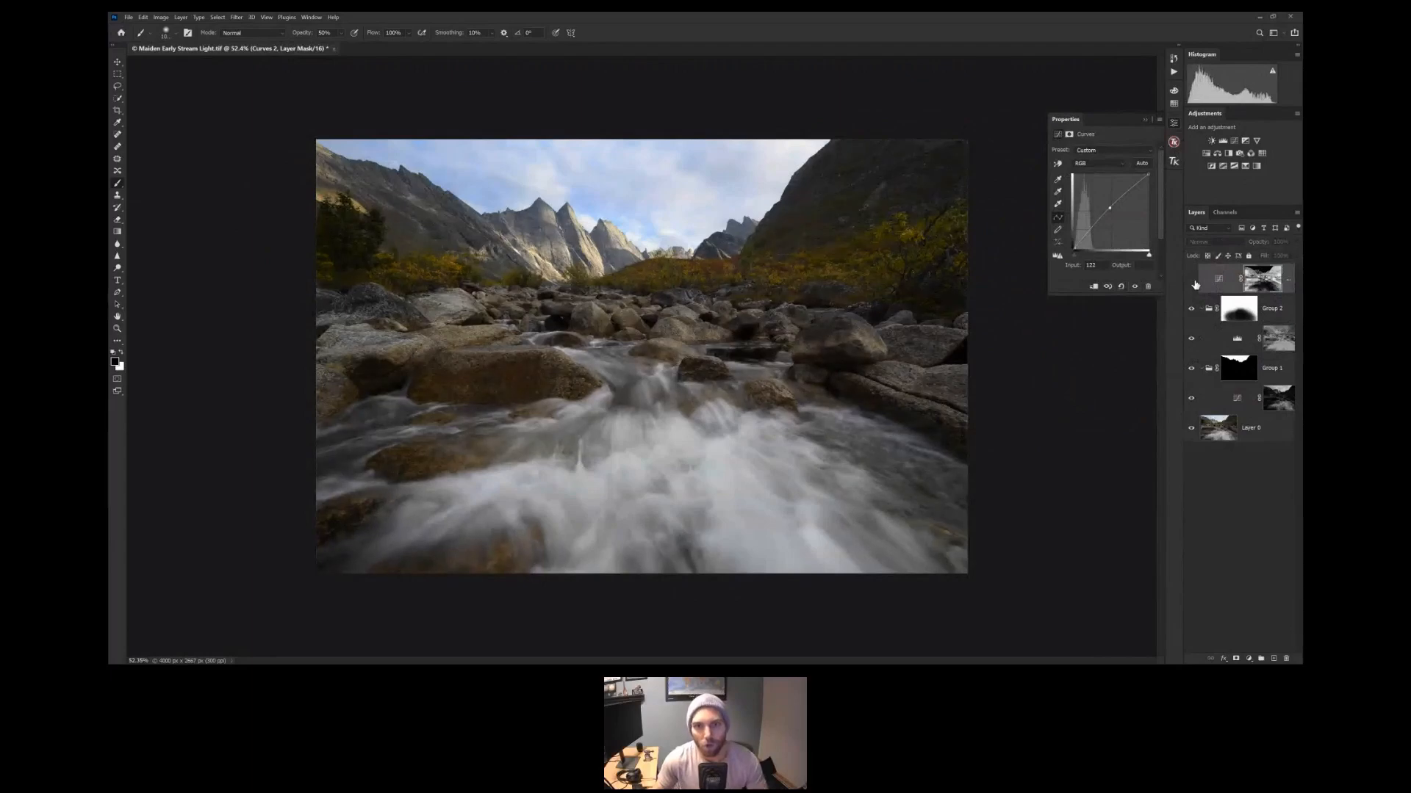
pyautogui.click(1194, 284)
pyautogui.click(1194, 283)
pyautogui.click(1194, 284)
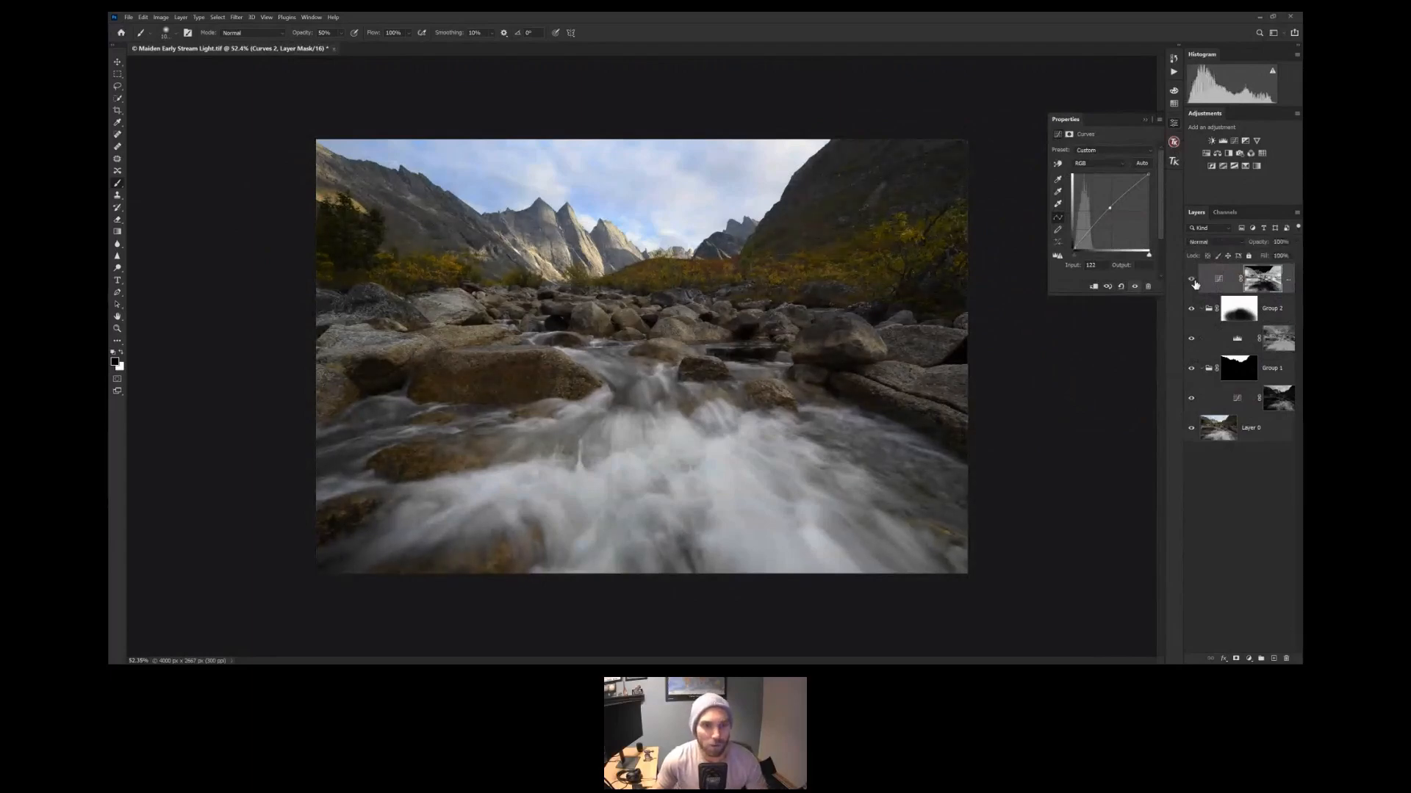
pyautogui.click(1194, 284)
pyautogui.click(1194, 284)
pyautogui.click(1194, 283)
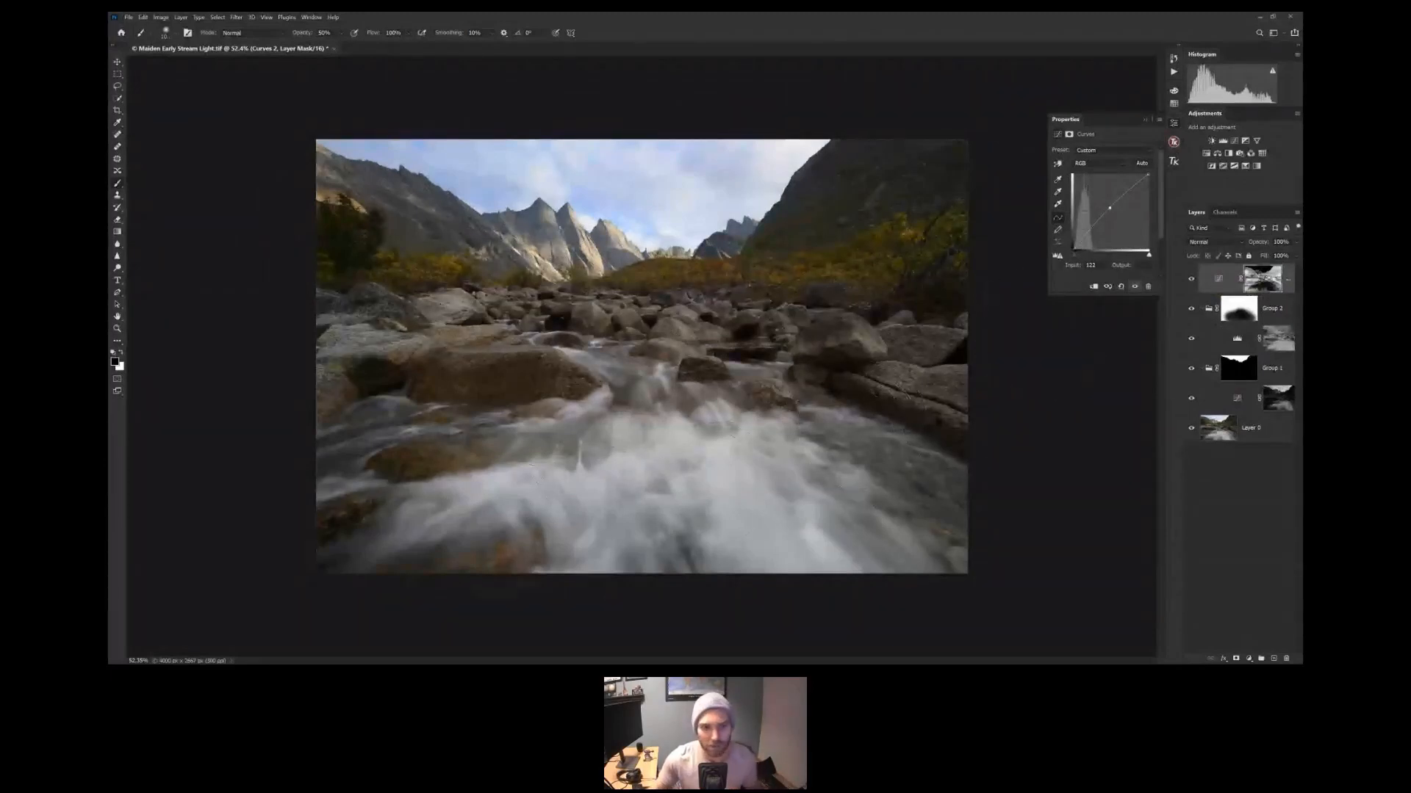
pyautogui.click(1191, 279)
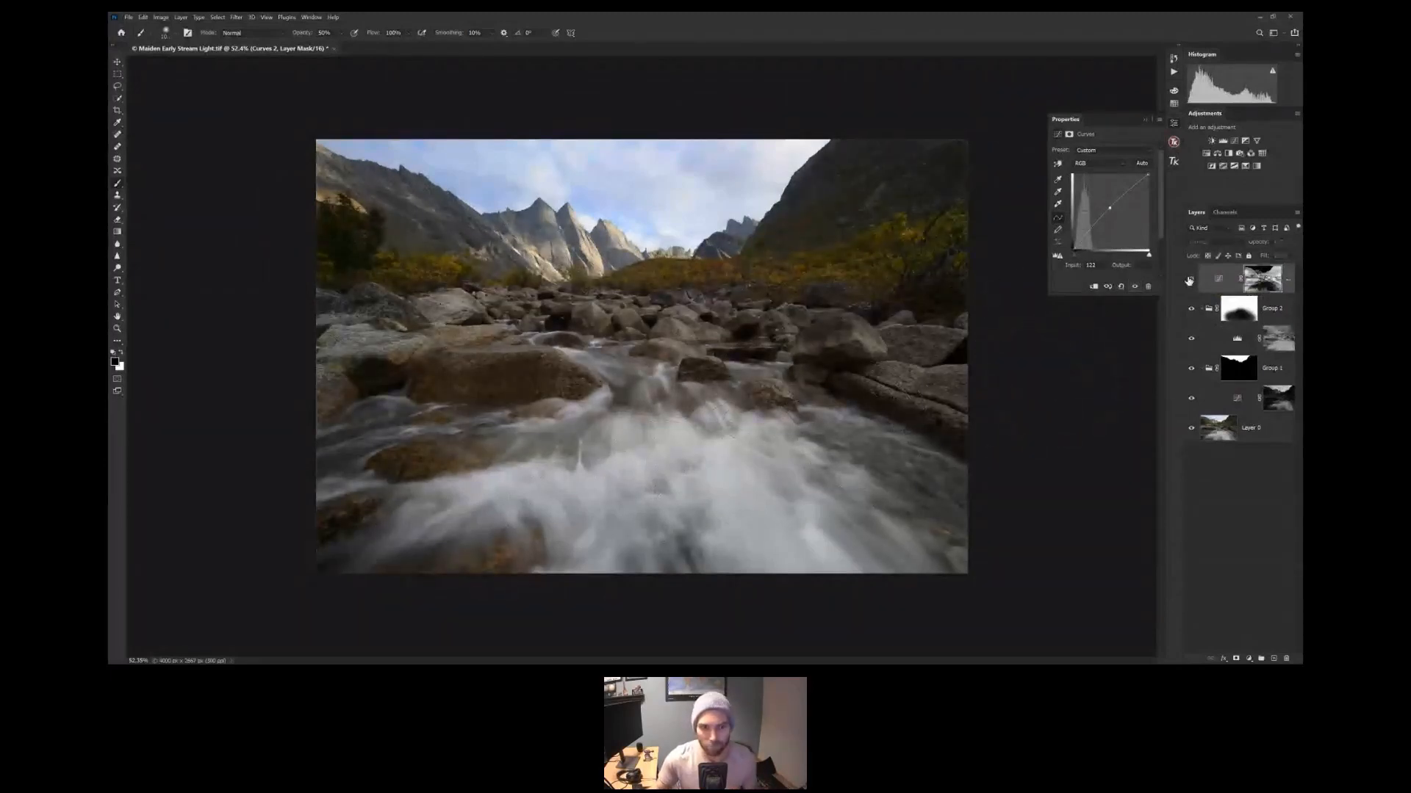
pyautogui.click(1191, 280)
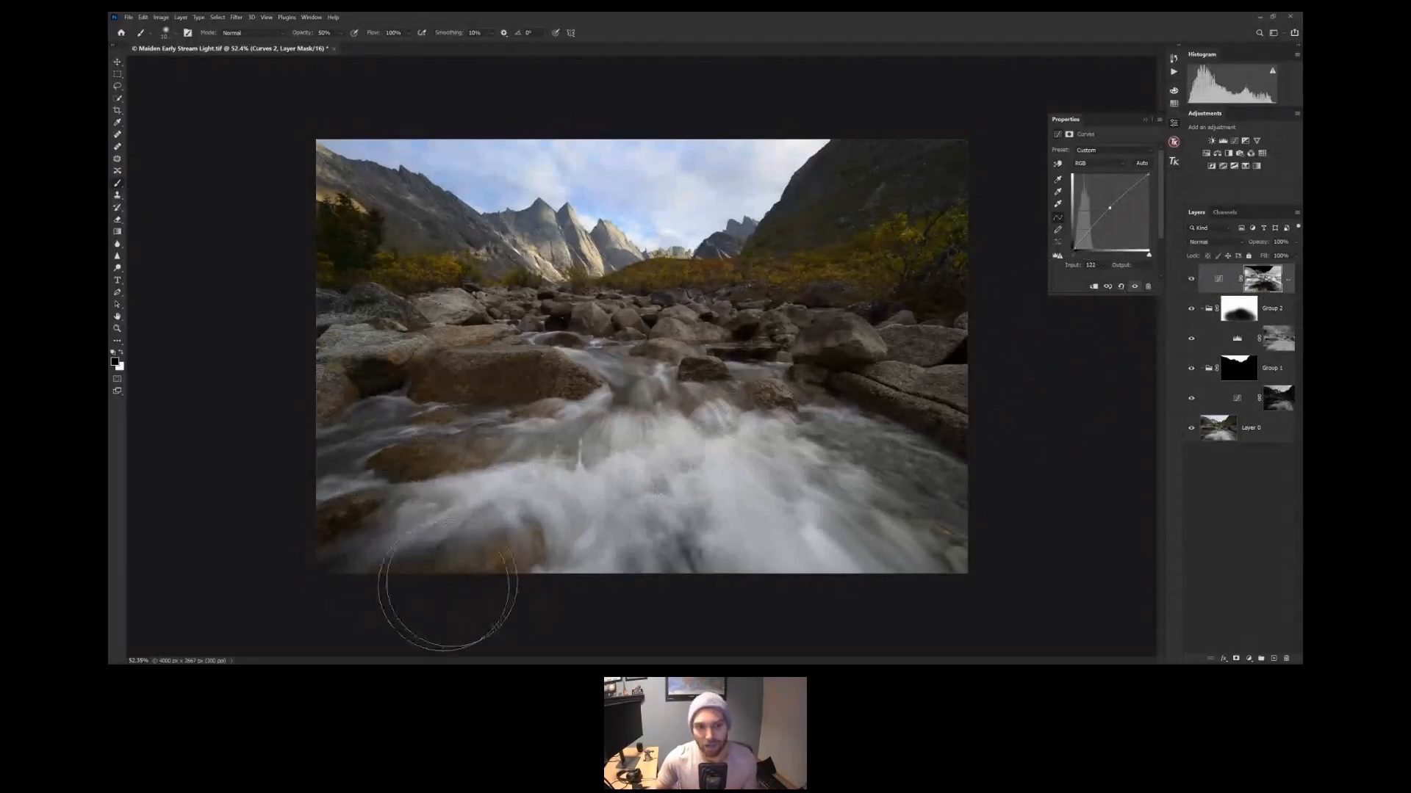
# Put the darks-masked Curves layer in a new group with a white layer mask, and set black as the foreground colour
pyautogui.press('x')
pyautogui.hotkey('ctrl', 'g')
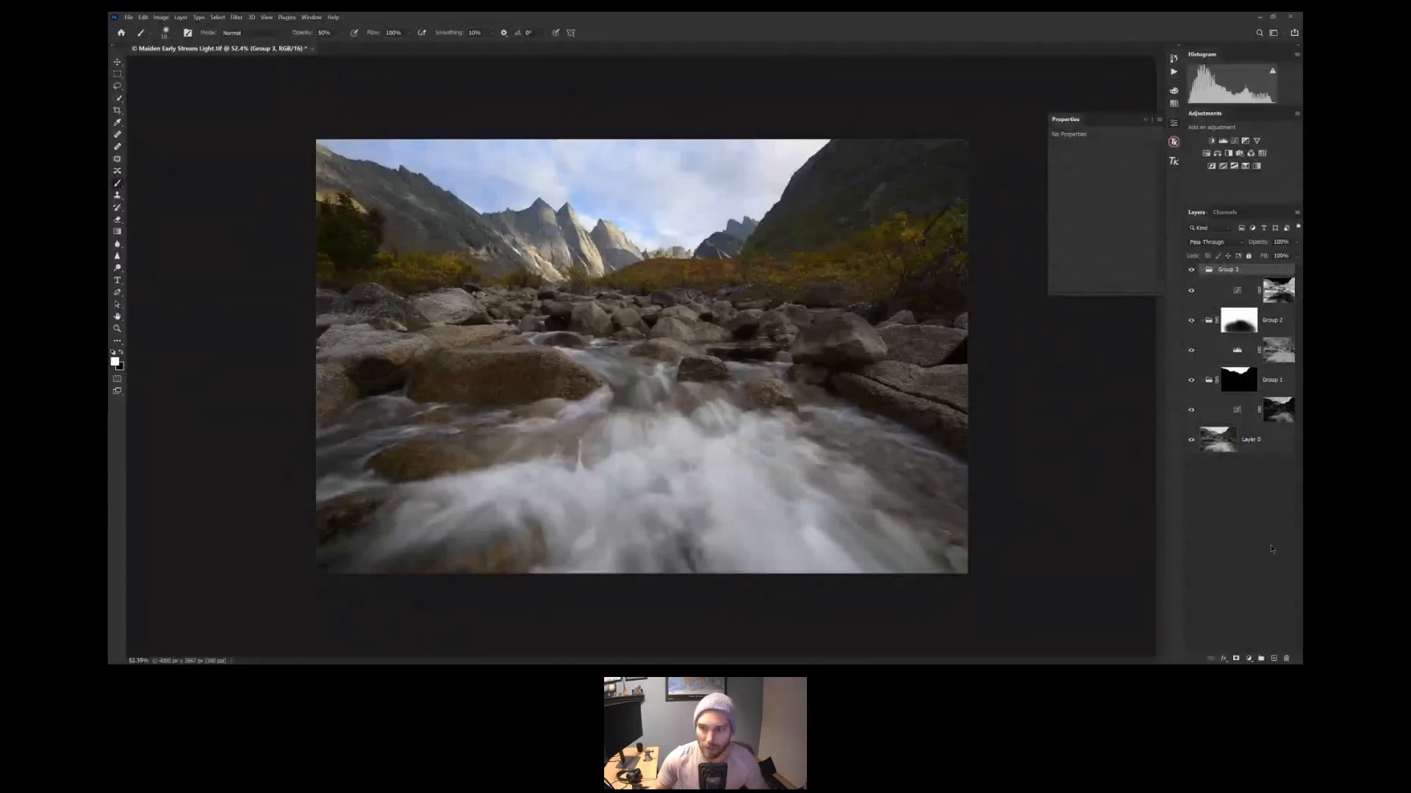
pyautogui.click(1235, 659)
pyautogui.press('x')
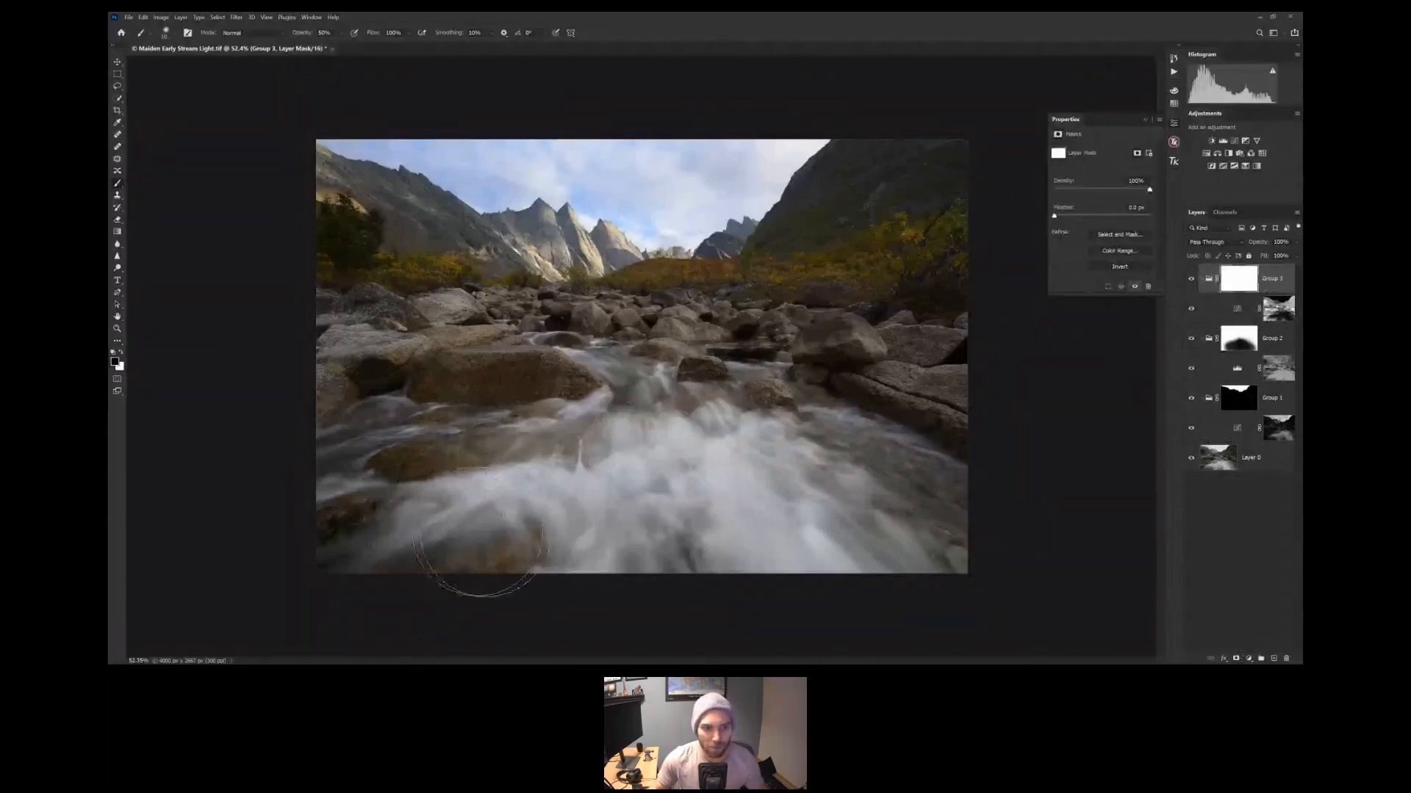
# Paint black at 50% brush opacity over the foreground water on the new group's mask, and compare the image with the group hidden
pyautogui.moveTo(479, 532)
pyautogui.mouseDown()
pyautogui.moveTo(394, 521)
pyautogui.moveTo(444, 459)
pyautogui.moveTo(366, 458)
pyautogui.moveTo(399, 527)
pyautogui.moveTo(465, 568)
pyautogui.moveTo(367, 506)
pyautogui.moveTo(469, 445)
pyautogui.moveTo(416, 503)
pyautogui.mouseUp()
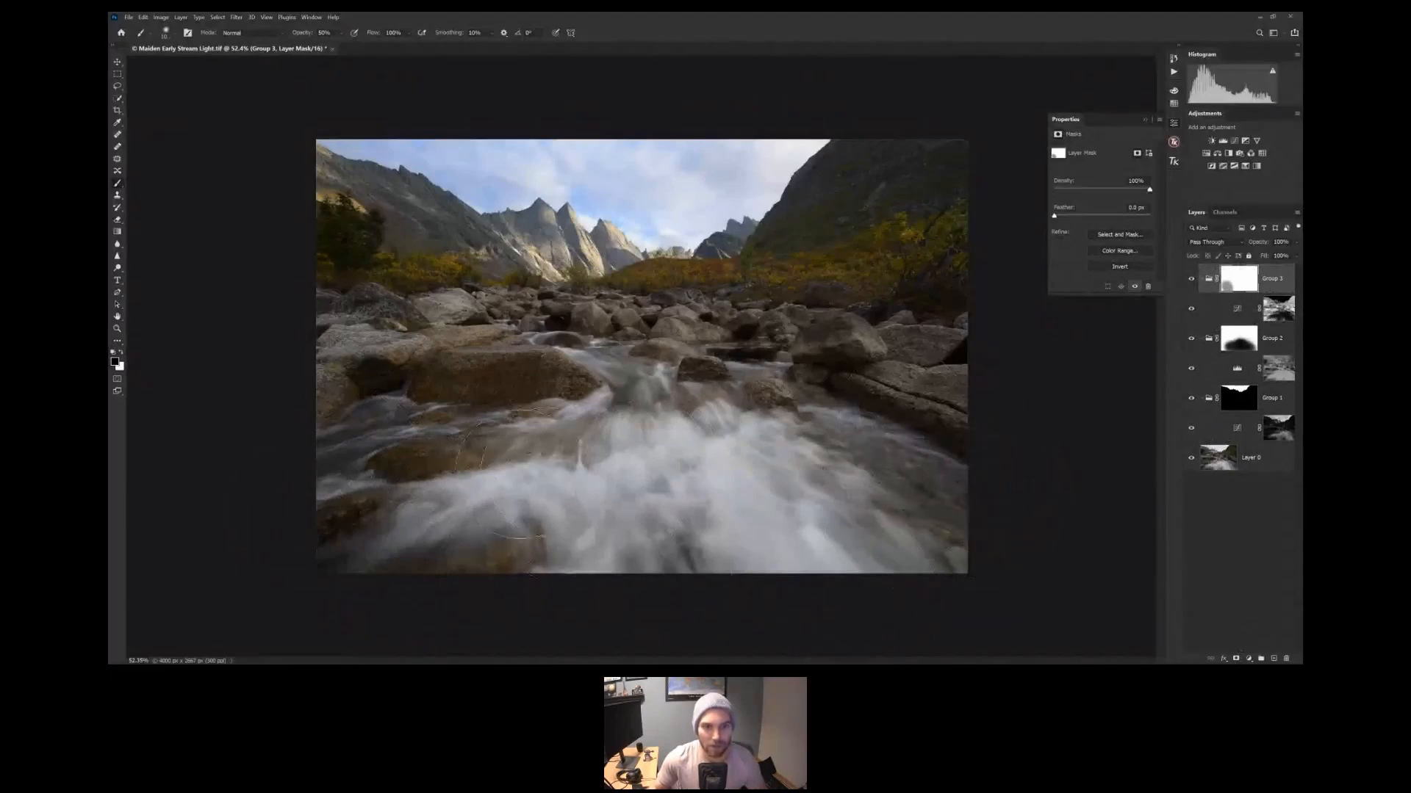
pyautogui.moveTo(525, 474)
pyautogui.mouseDown()
pyautogui.moveTo(432, 570)
pyautogui.moveTo(695, 470)
pyautogui.moveTo(646, 460)
pyautogui.mouseUp()
pyautogui.moveTo(500, 443); pyautogui.dragTo(486, 443)
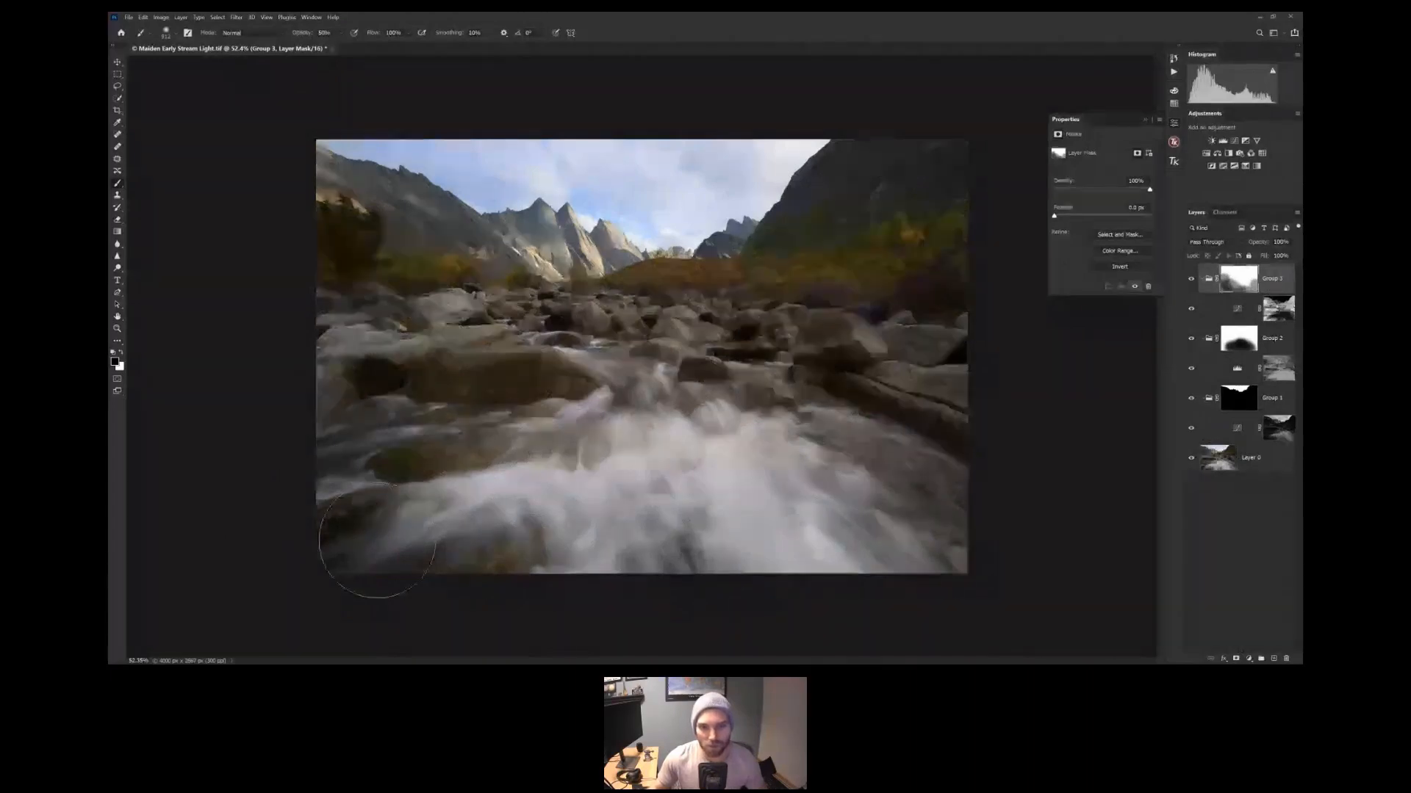
pyautogui.moveTo(377, 540); pyautogui.dragTo(897, 582)
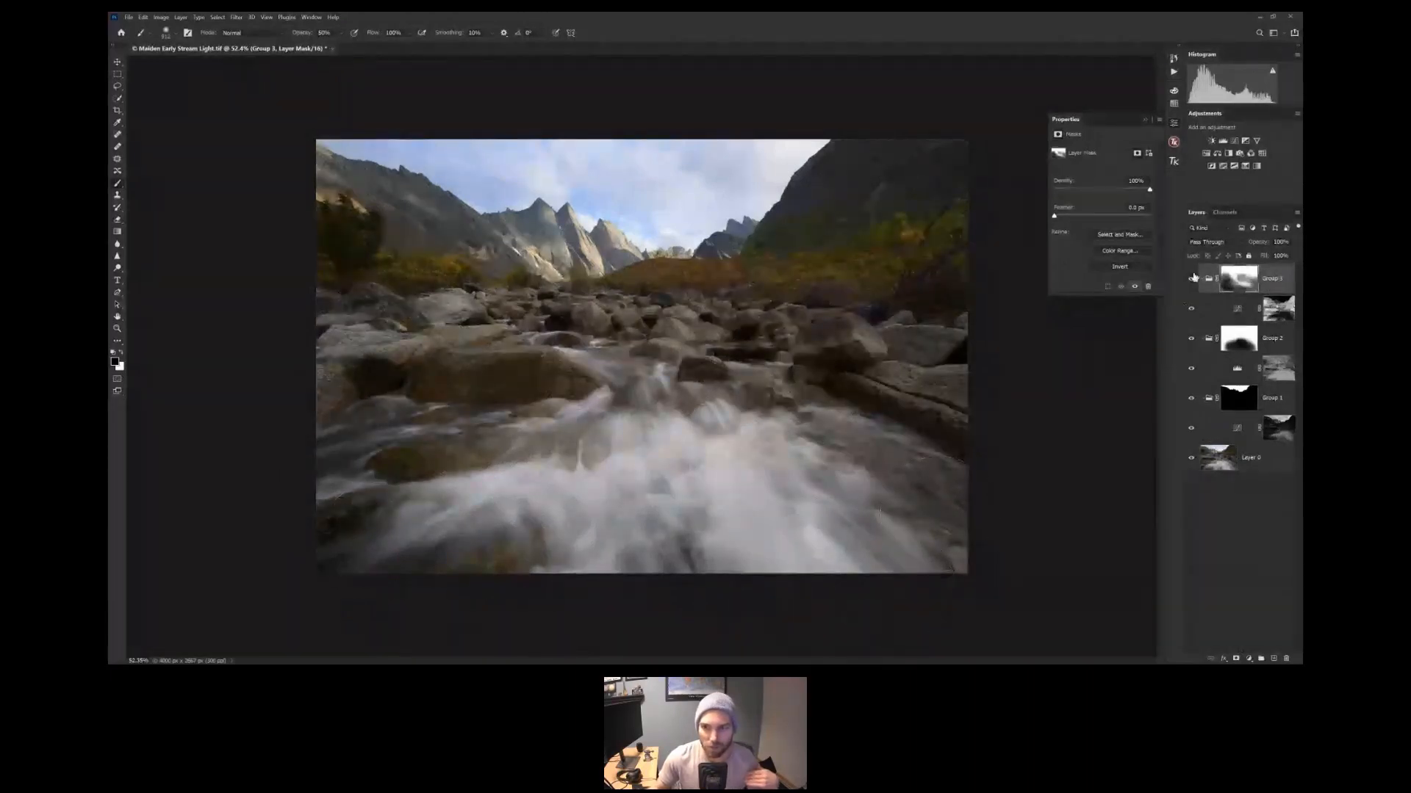
pyautogui.click(1193, 278)
pyautogui.click(1192, 278)
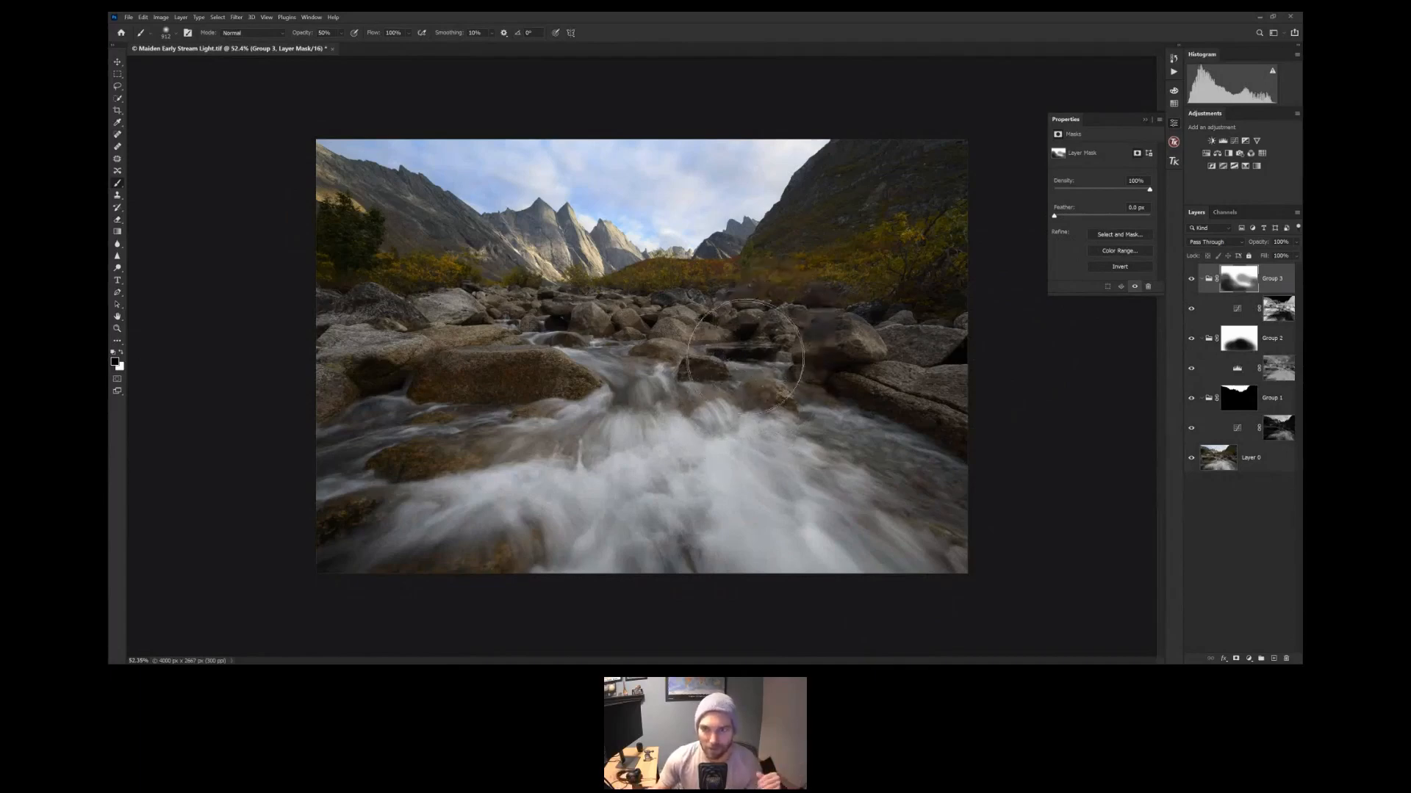
# Generate a Lights-2 luminosity mask, output it as a Hue/Saturation layer, and place that layer above Group 3
pyautogui.click(1173, 143)
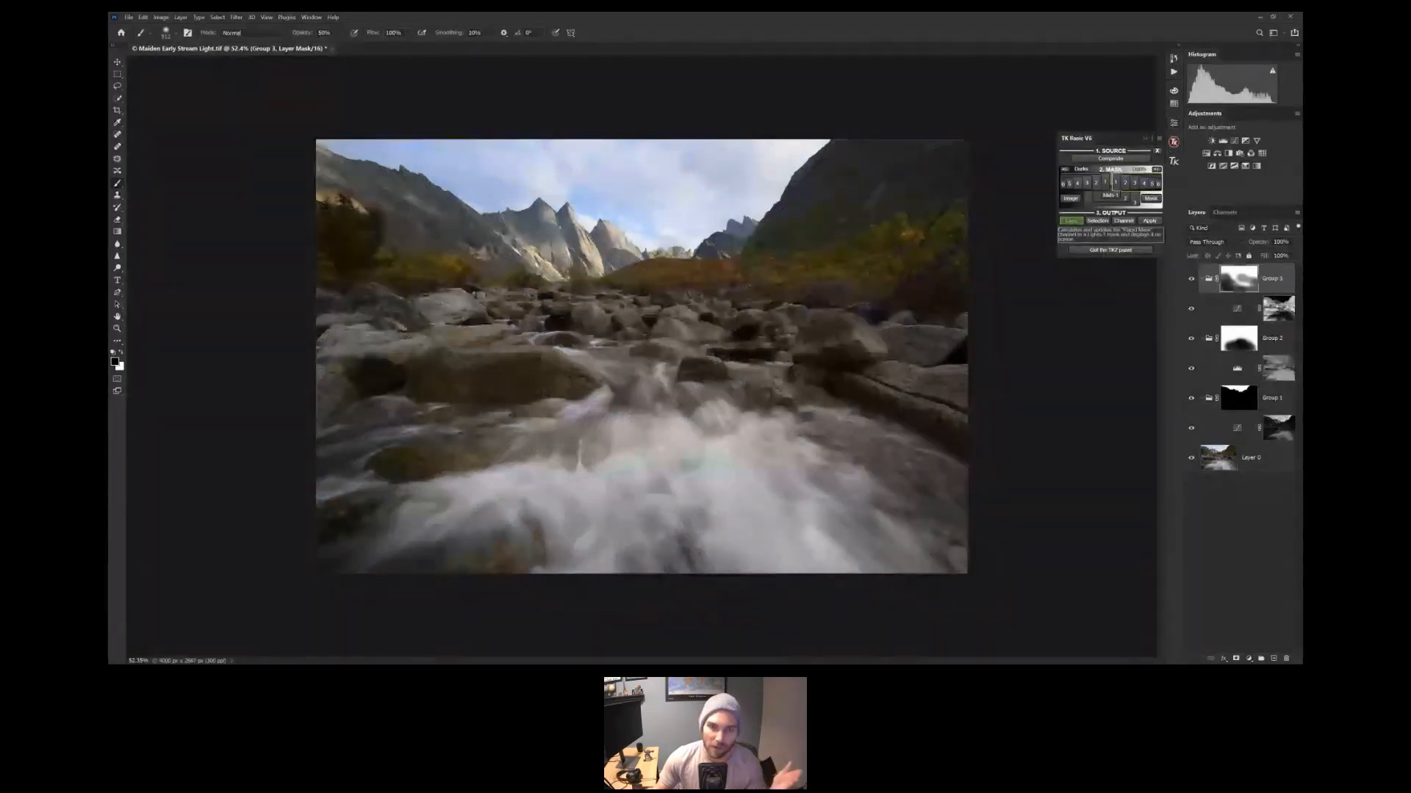
pyautogui.click(1116, 183)
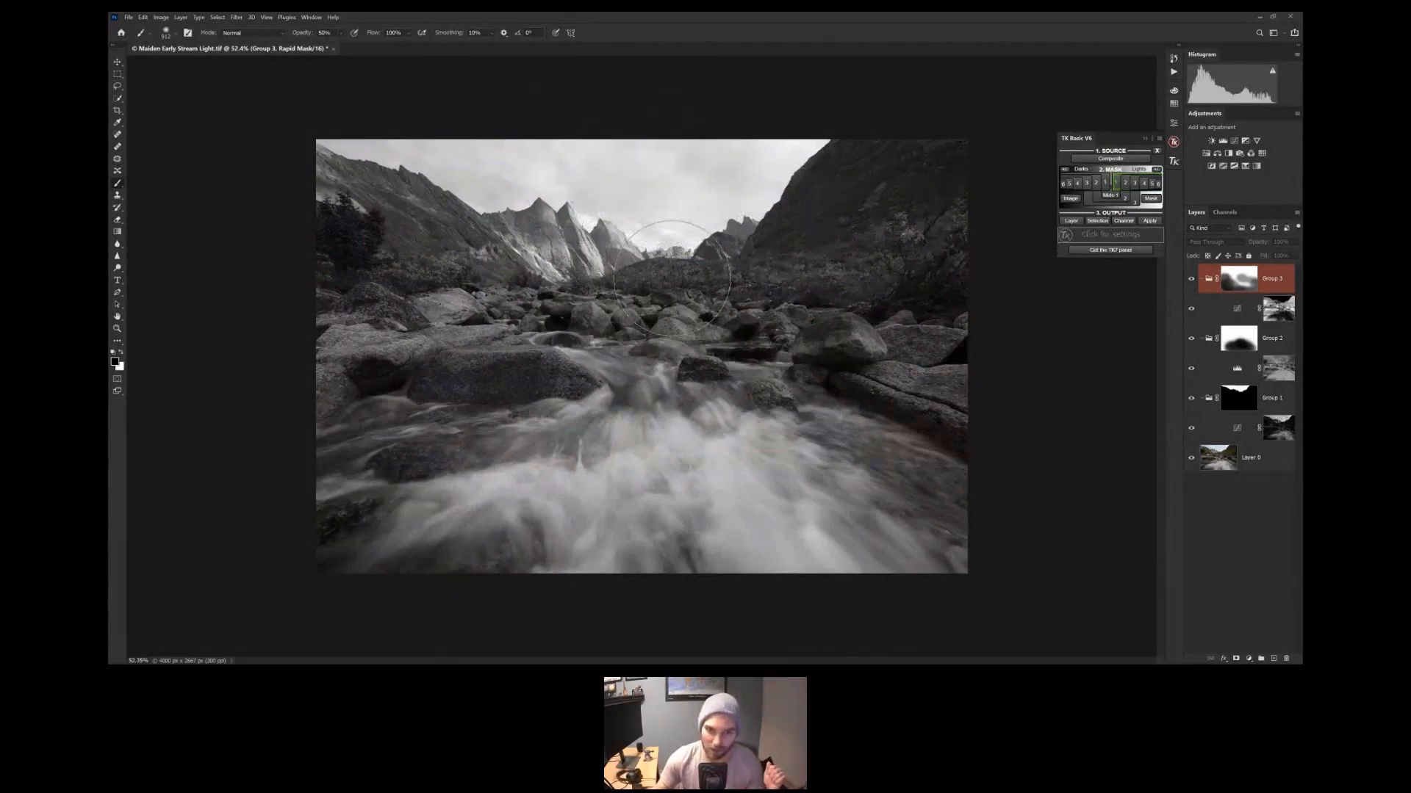
pyautogui.click(1125, 183)
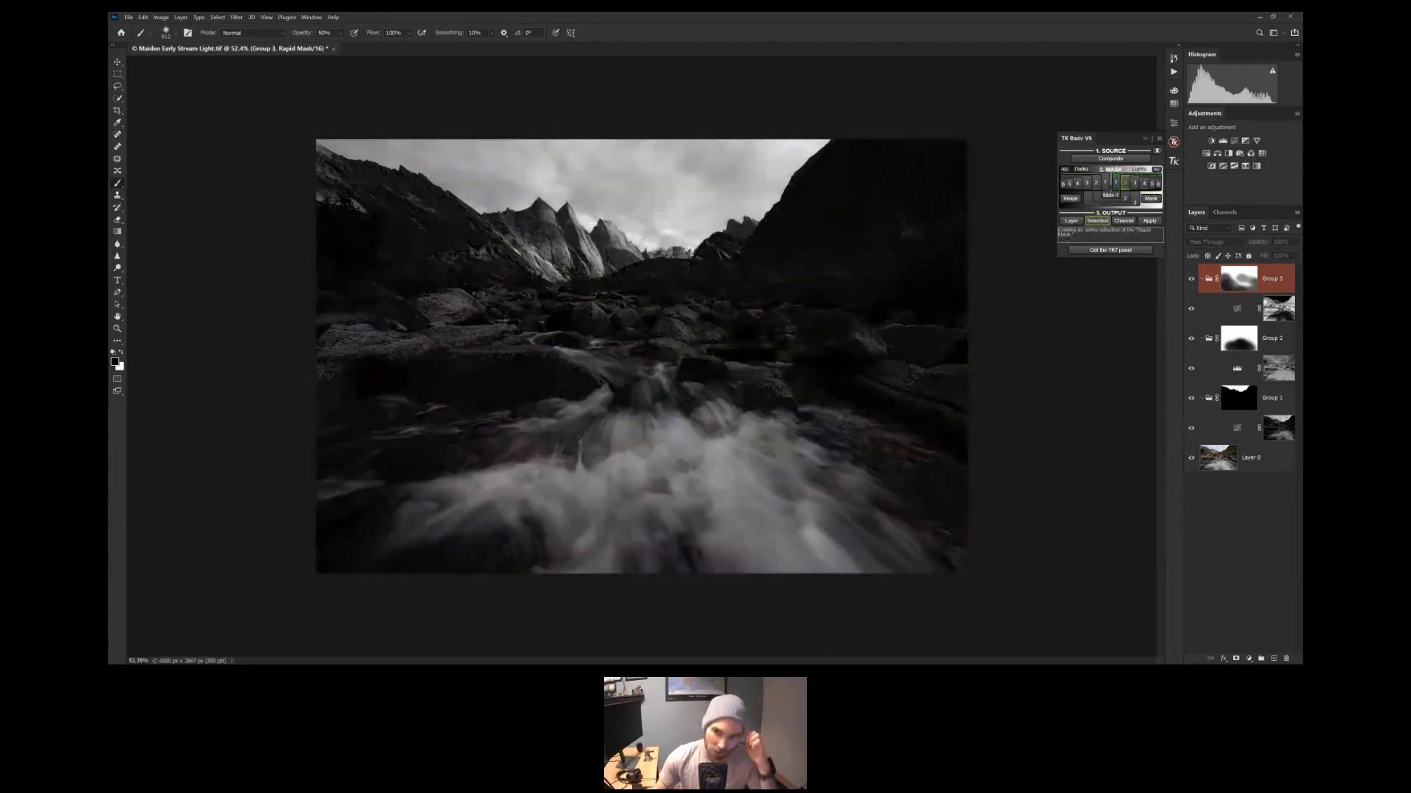
pyautogui.click(1071, 220)
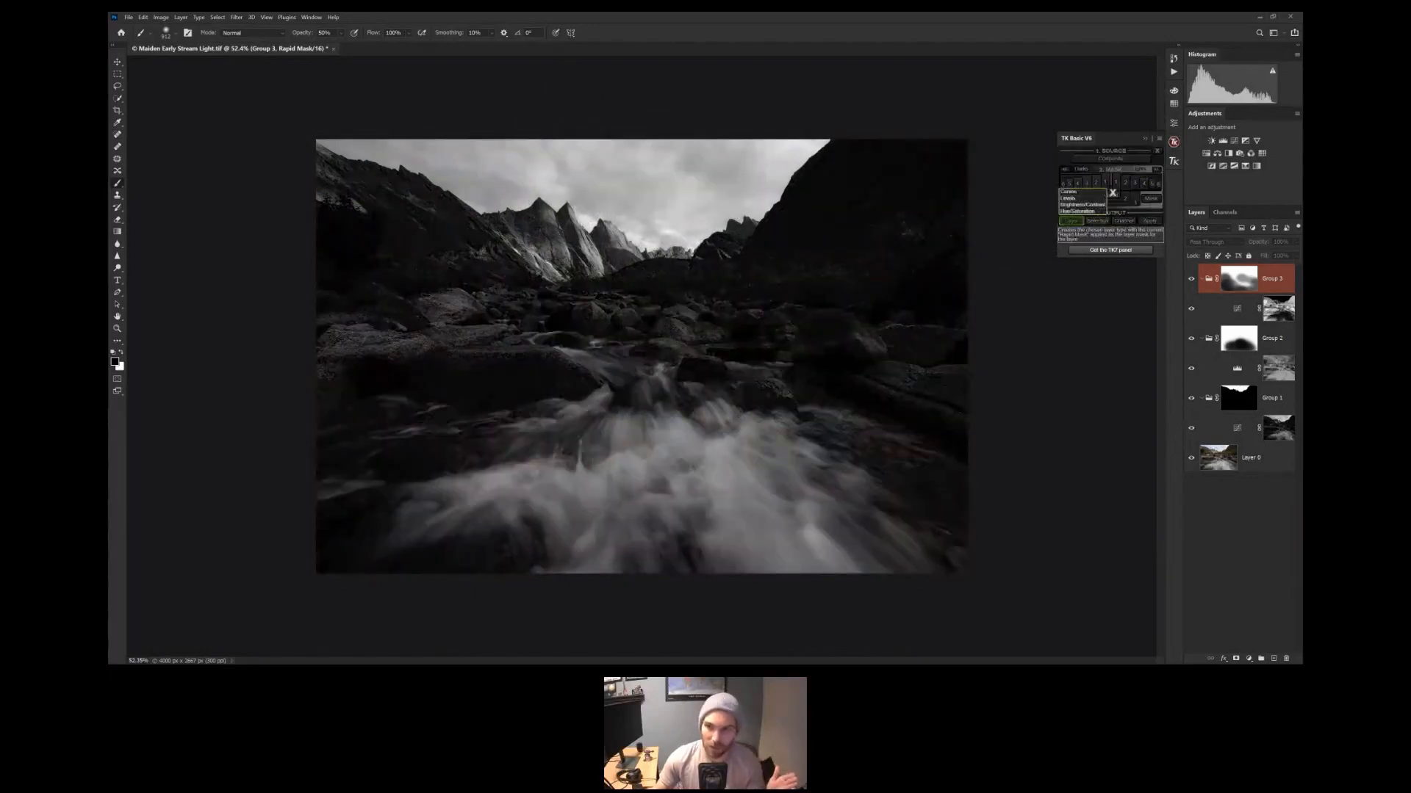
pyautogui.moveTo(1237, 312); pyautogui.dragTo(1244, 266)
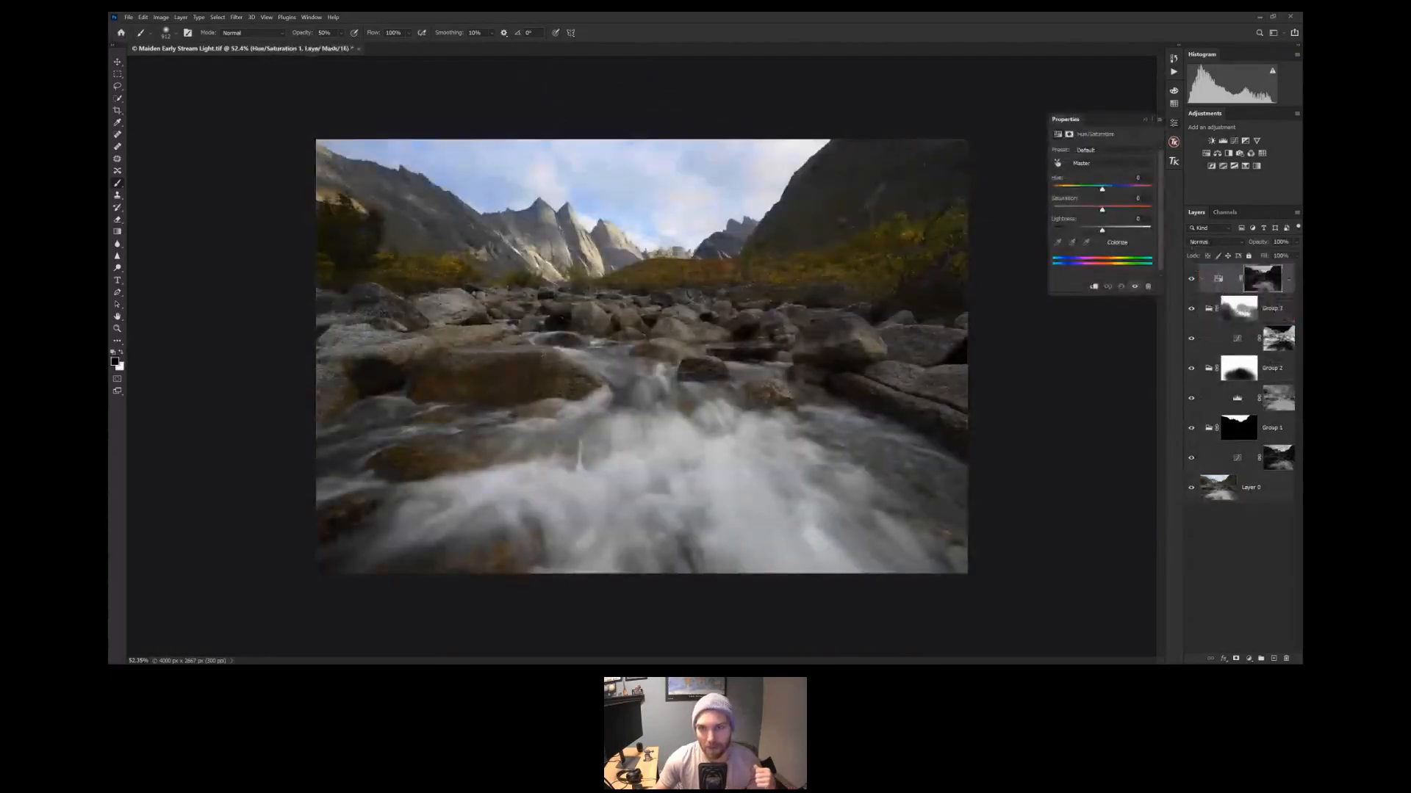
# Set the masked Hue/Saturation layer's saturation to +46, and compare the image with the layer hidden
pyautogui.moveTo(1102, 209); pyautogui.dragTo(1130, 210)
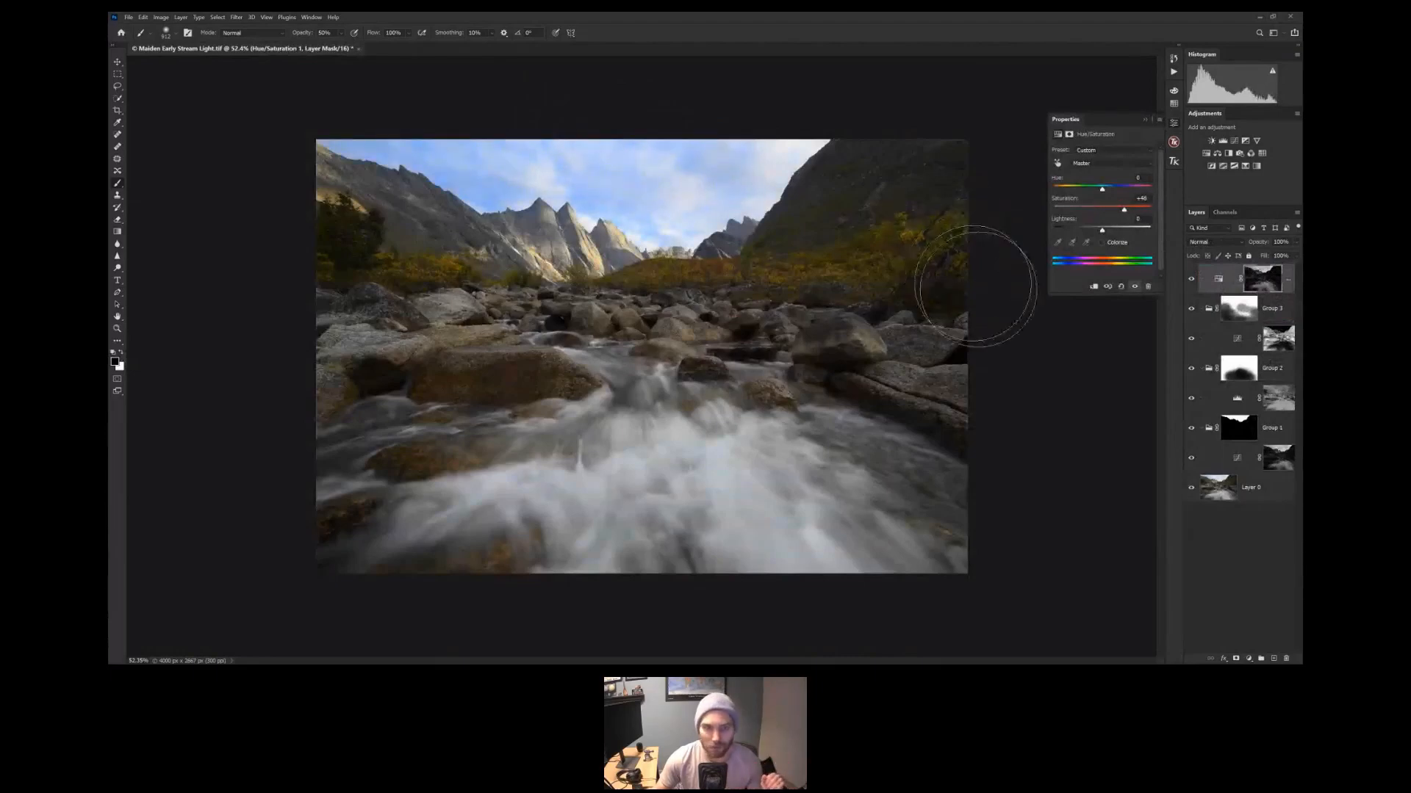
pyautogui.click(1191, 279)
pyautogui.click(1192, 279)
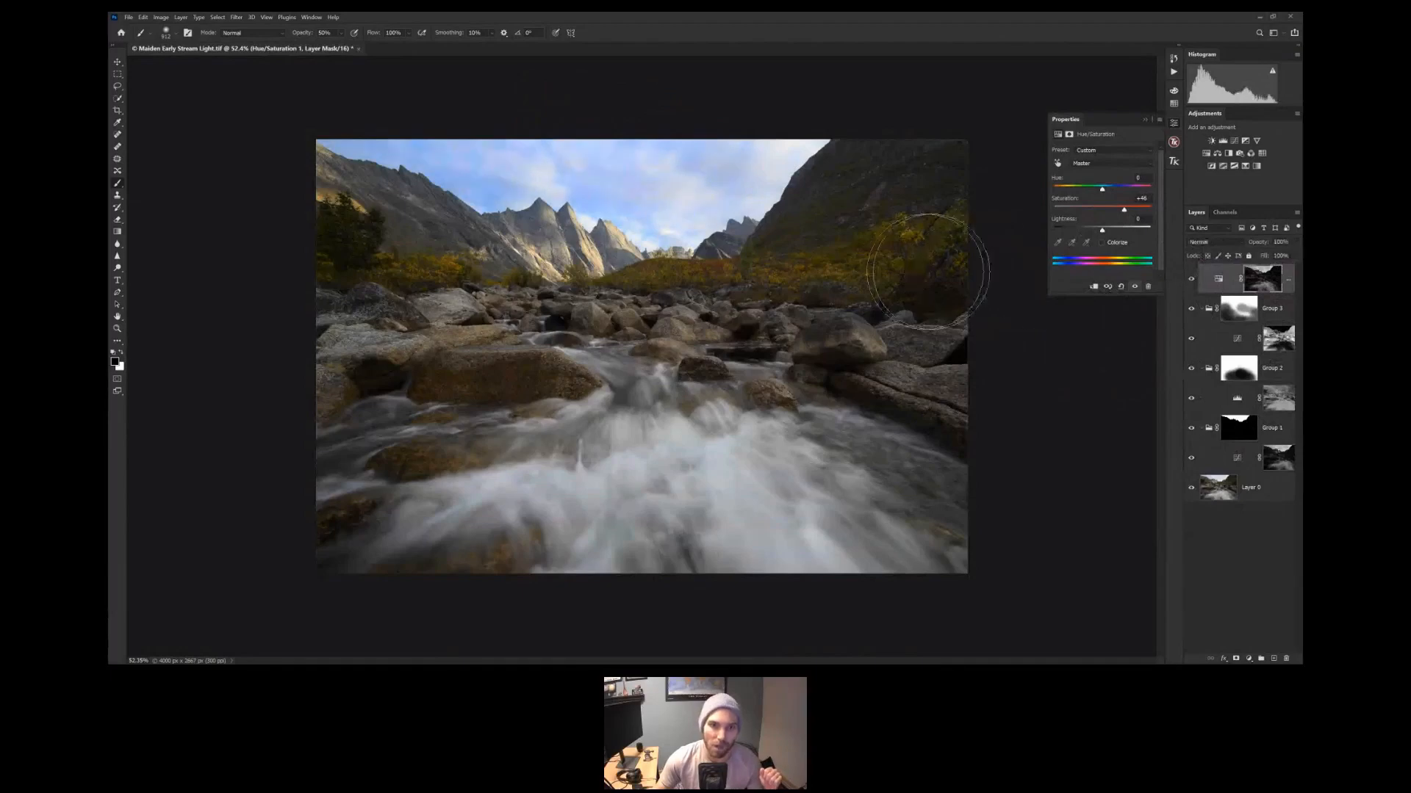